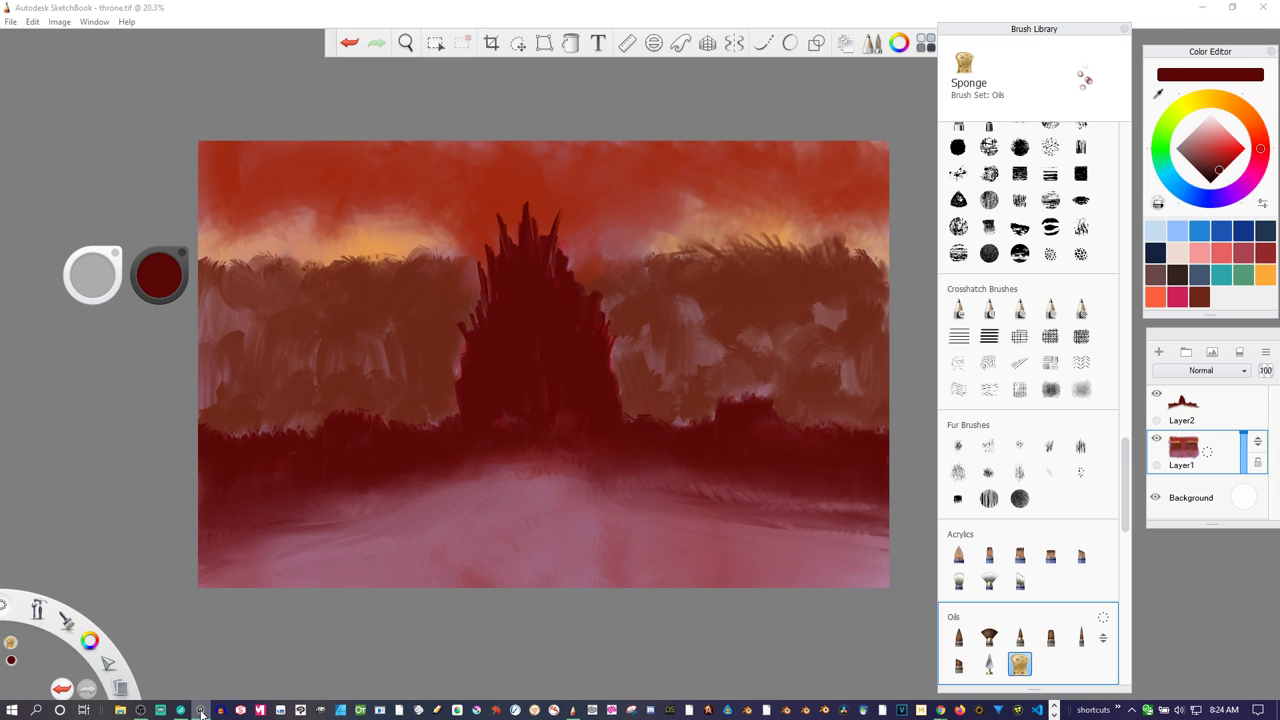
# - Launch PureRef from the taskbar and bring the Pinterest browser window onto this display
pyautogui.rightClick(201, 711)
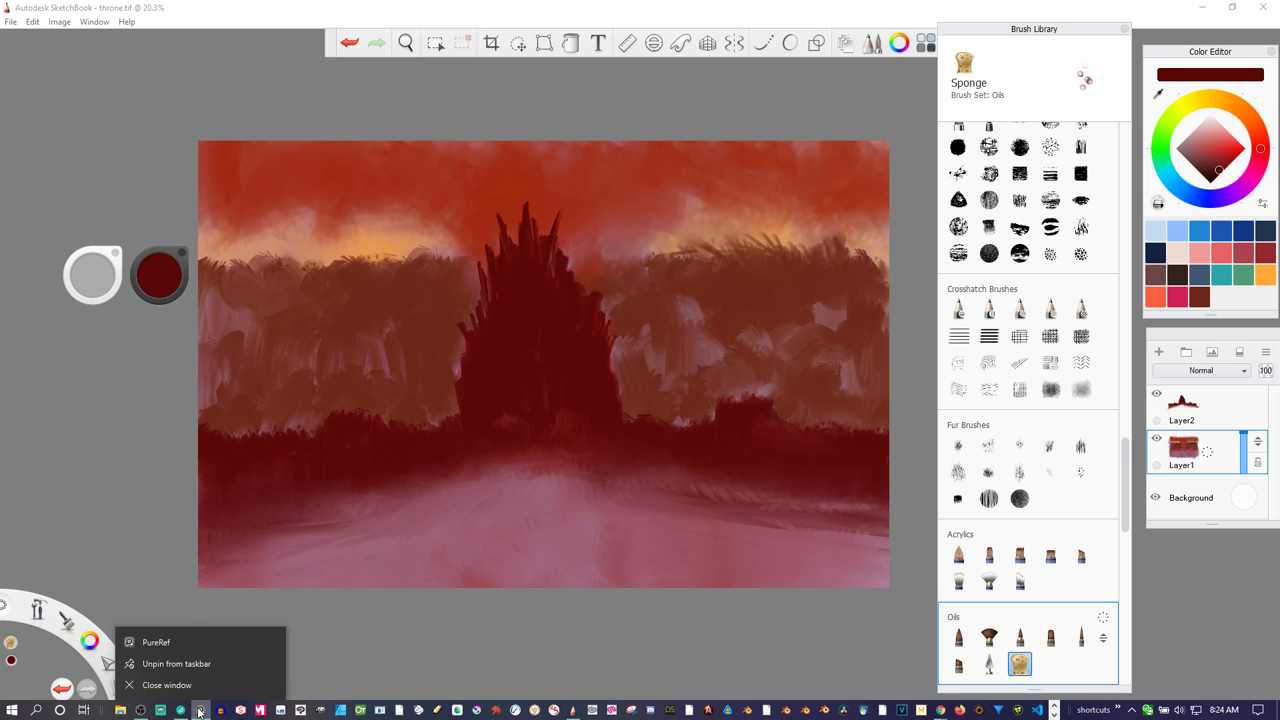
pyautogui.click(200, 712)
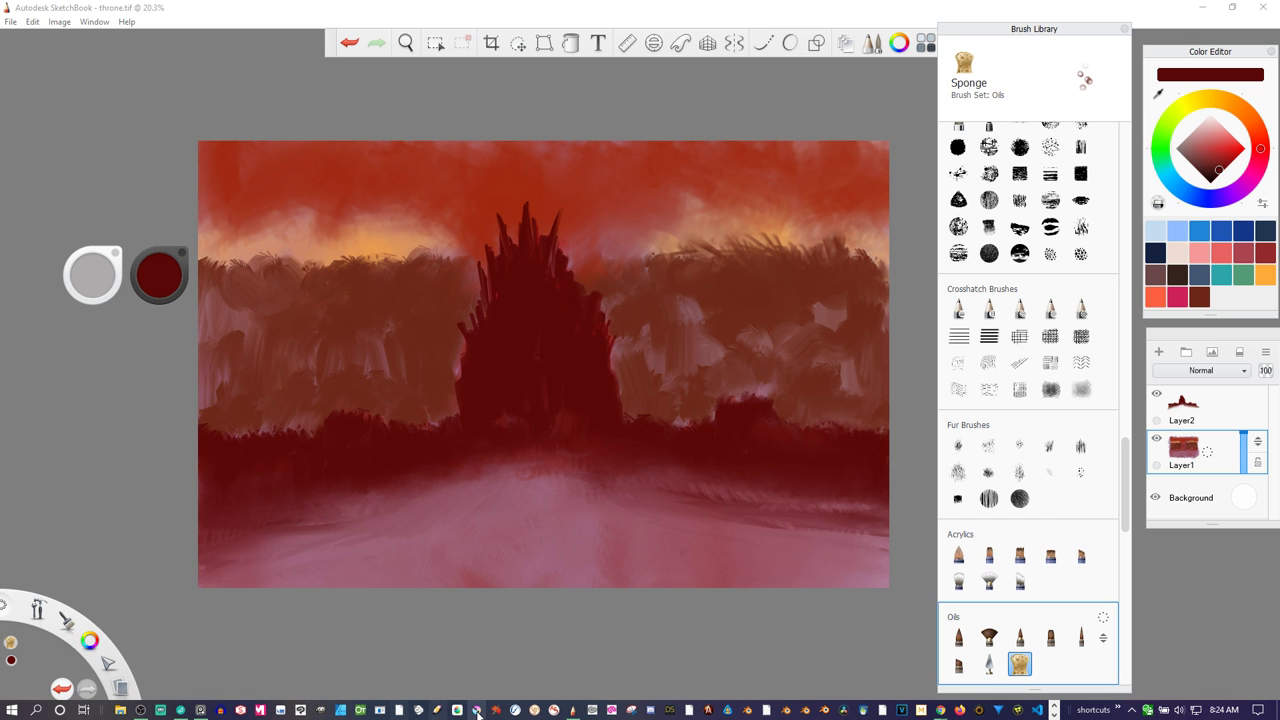
pyautogui.moveTo(940, 710)
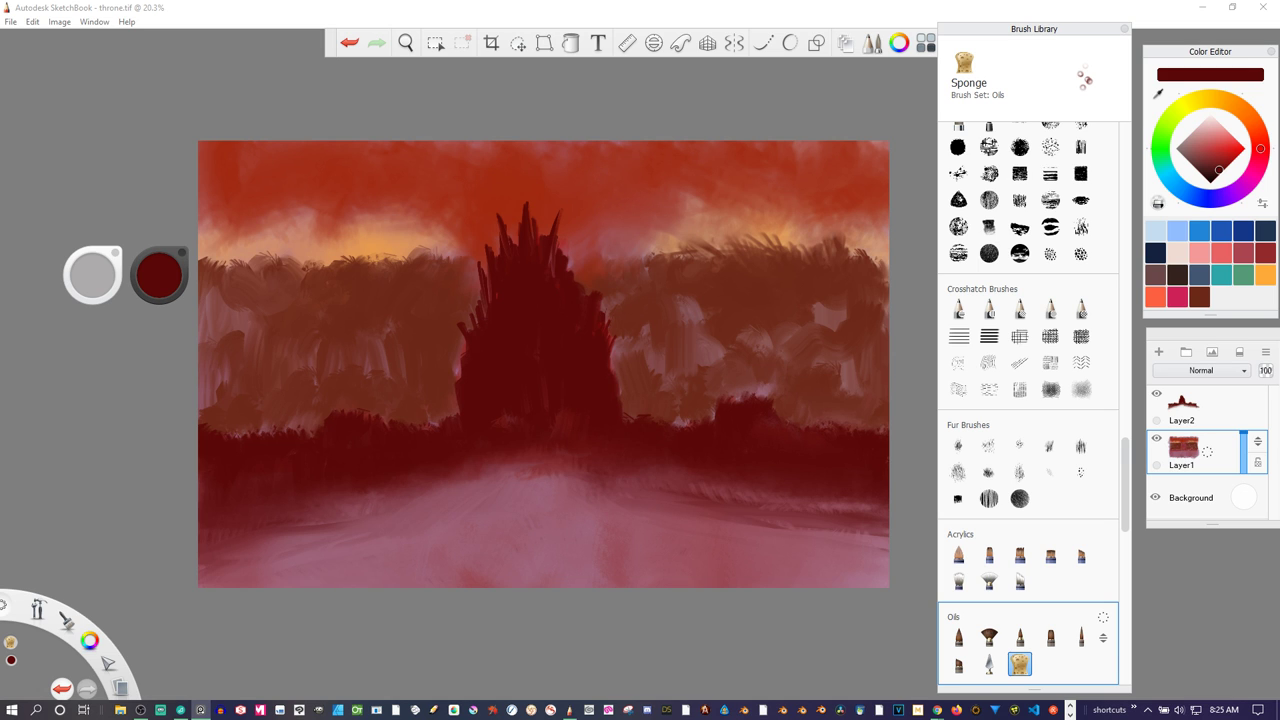
pyautogui.moveTo(0, 165); pyautogui.dragTo(451, 6)
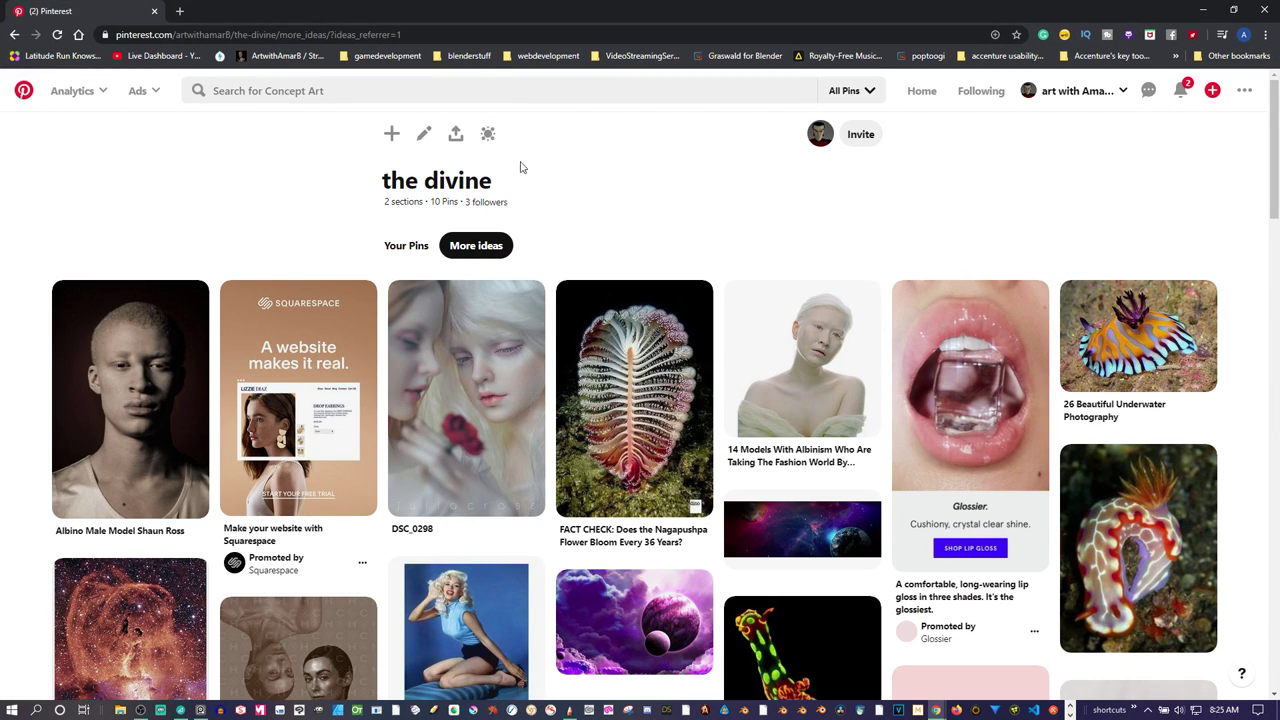
# - Browse the suggested pins under More ideas for the "the divine" board, looking through the sea creatures and portraits for reference material
pyautogui.scroll(-2, 519, 222)
pyautogui.scroll(-8, 519, 222)
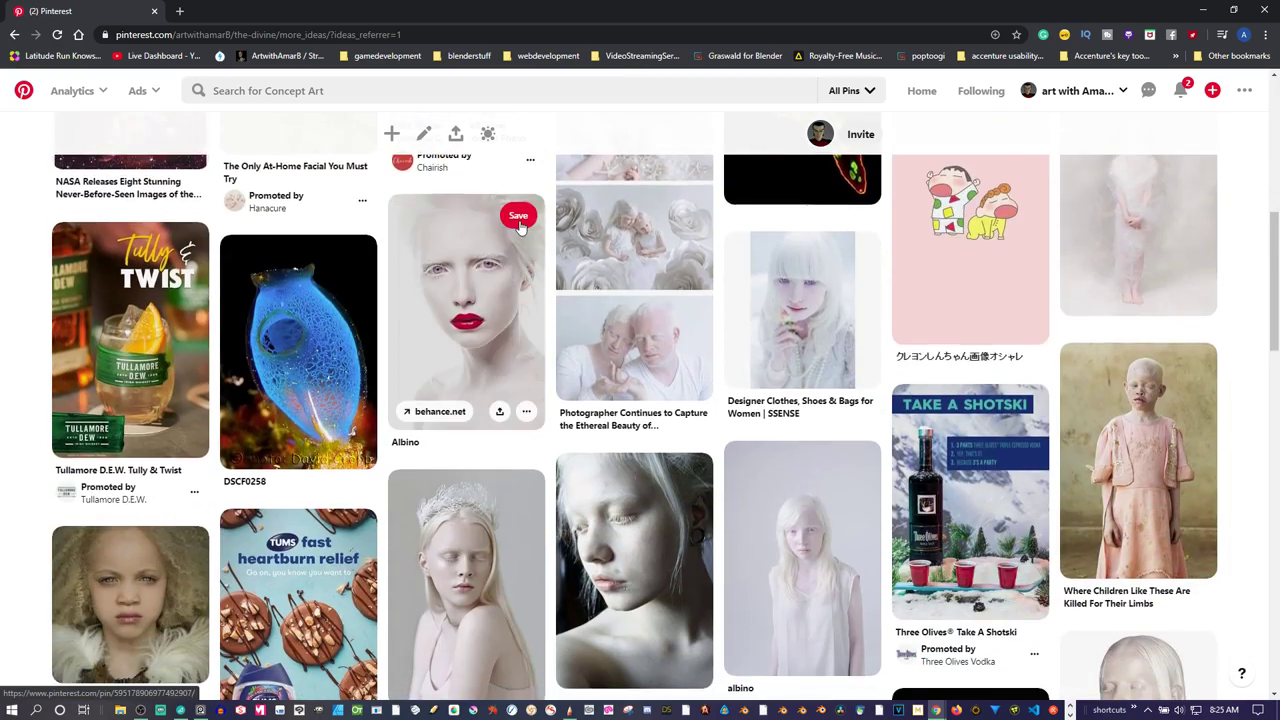
pyautogui.scroll(-7, 519, 221)
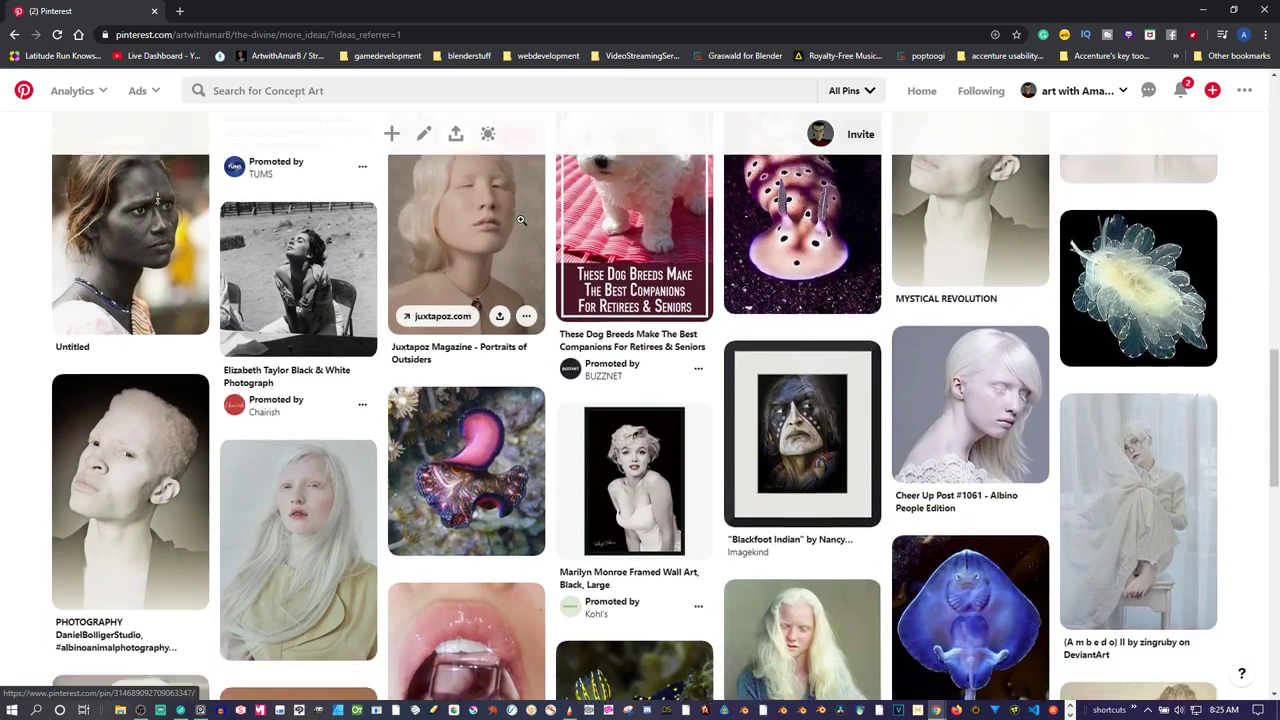
pyautogui.scroll(-4, 521, 219)
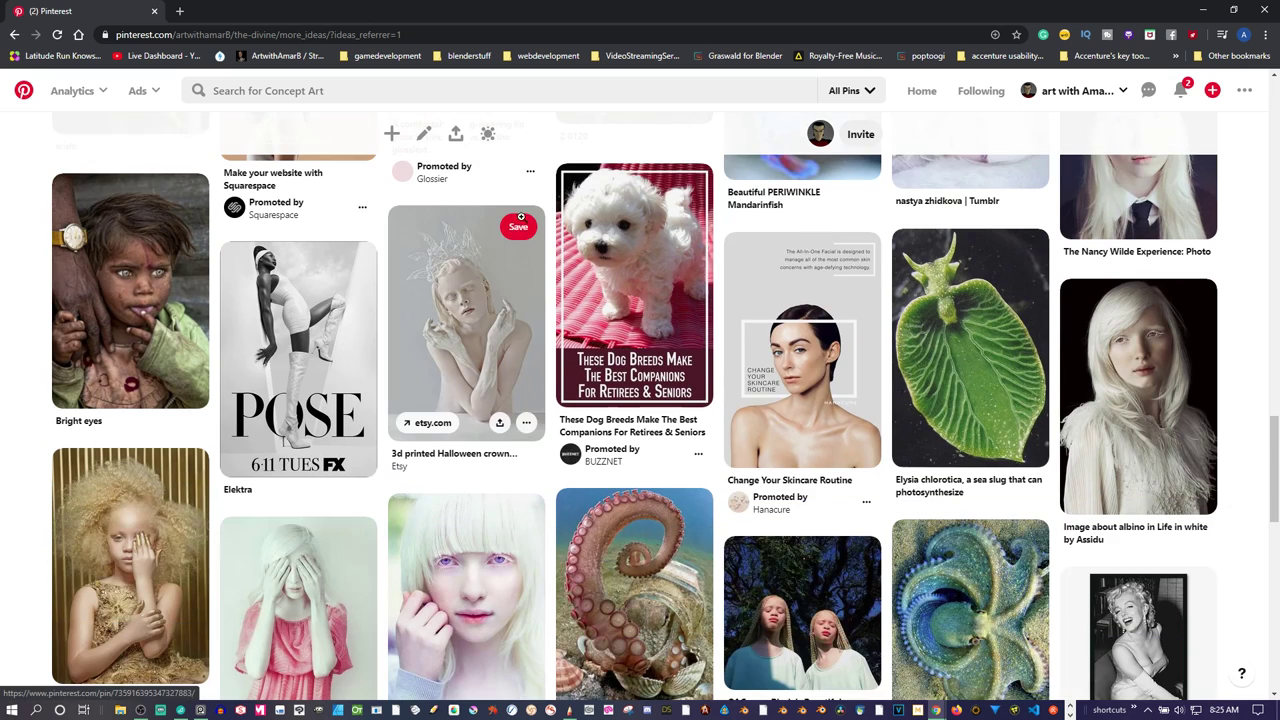
pyautogui.scroll(-4, 521, 222)
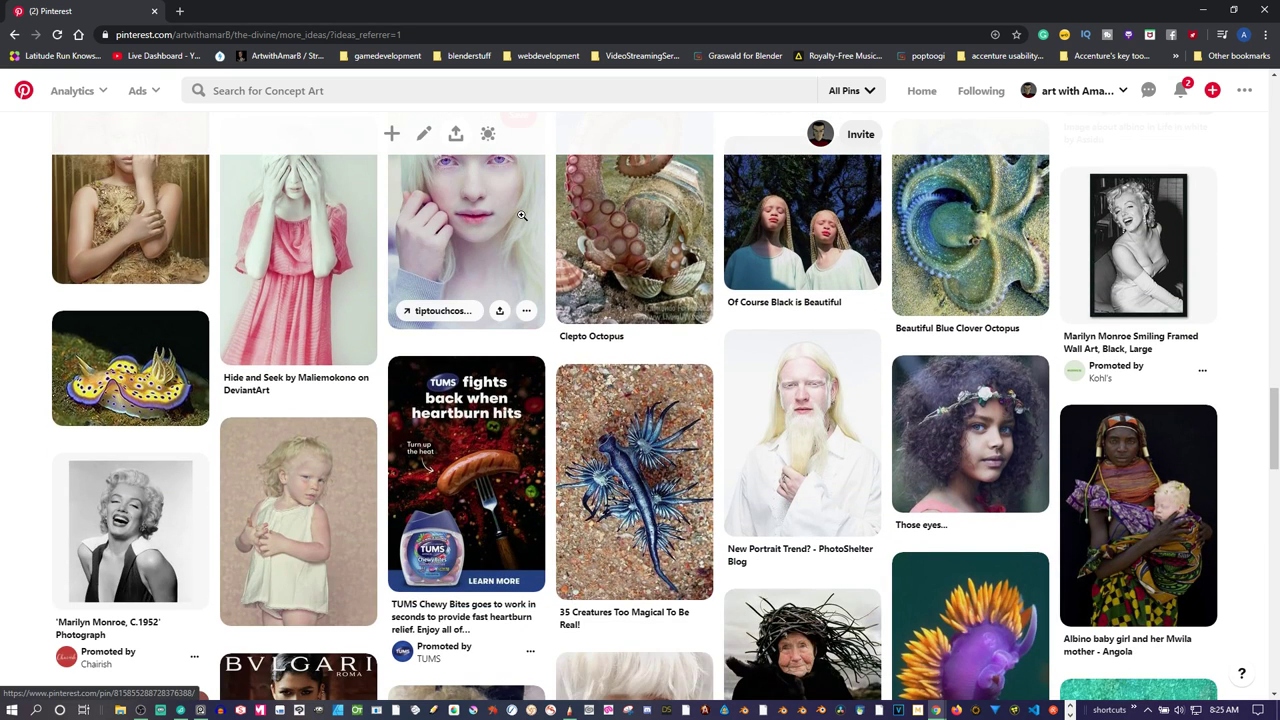
pyautogui.scroll(-3, 521, 215)
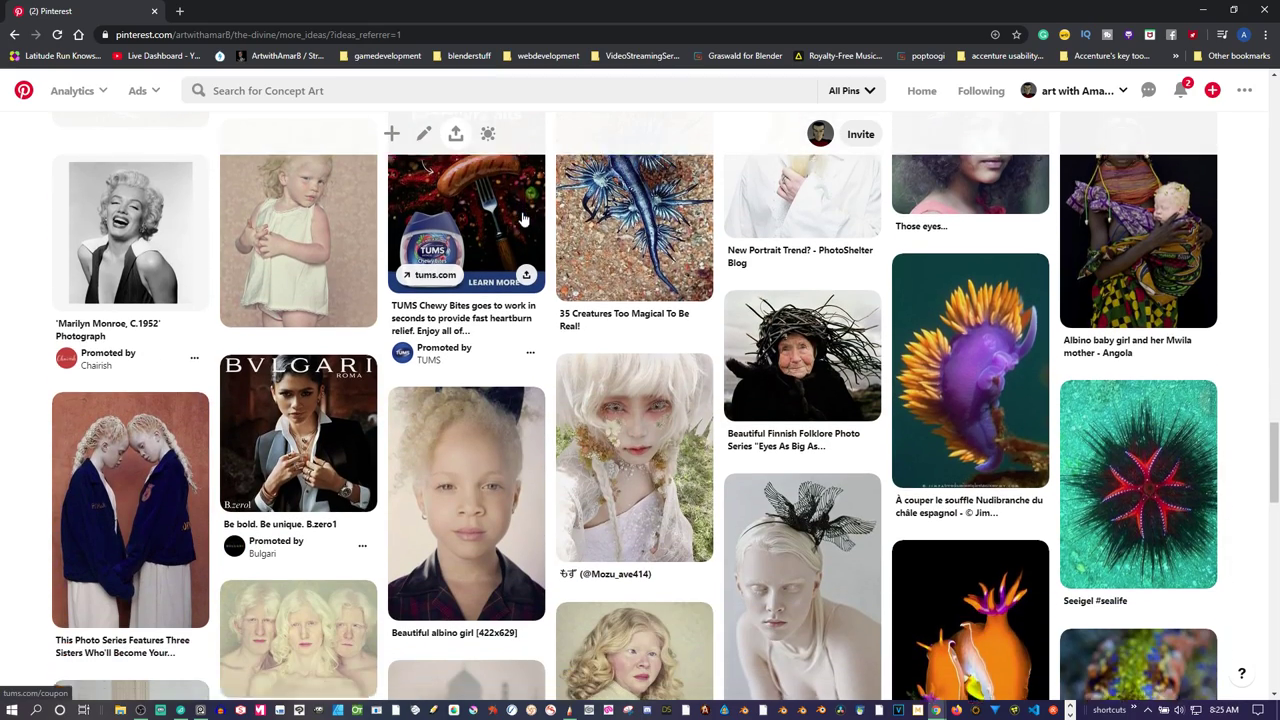
pyautogui.scroll(-4, 521, 215)
pyautogui.scroll(-5, 524, 218)
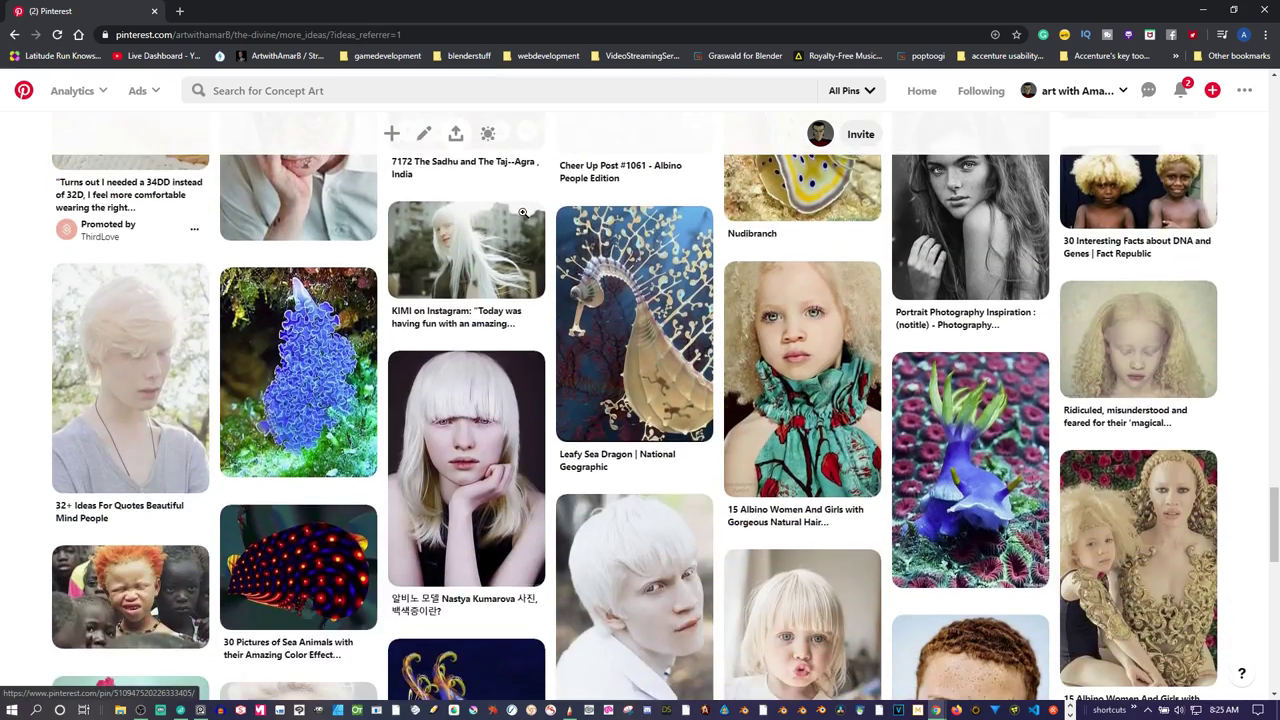
pyautogui.scroll(-2, 524, 218)
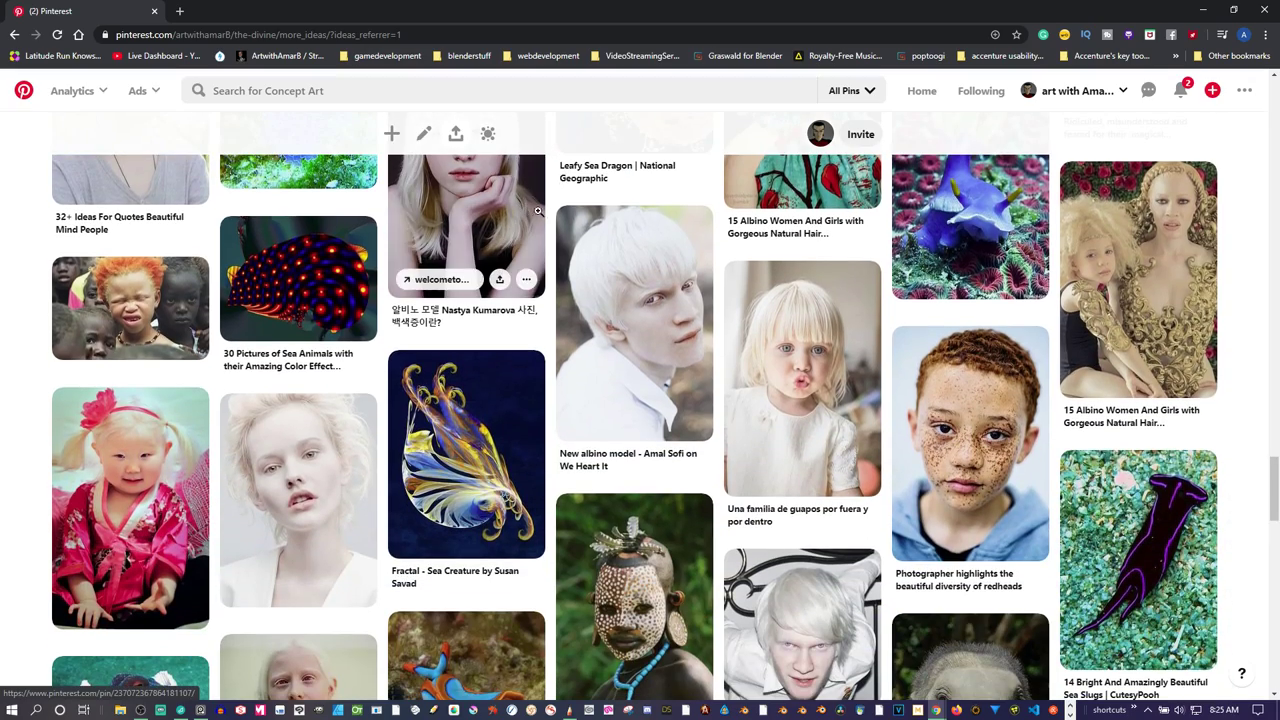
pyautogui.scroll(-2, 571, 218)
pyautogui.scroll(-4, 571, 218)
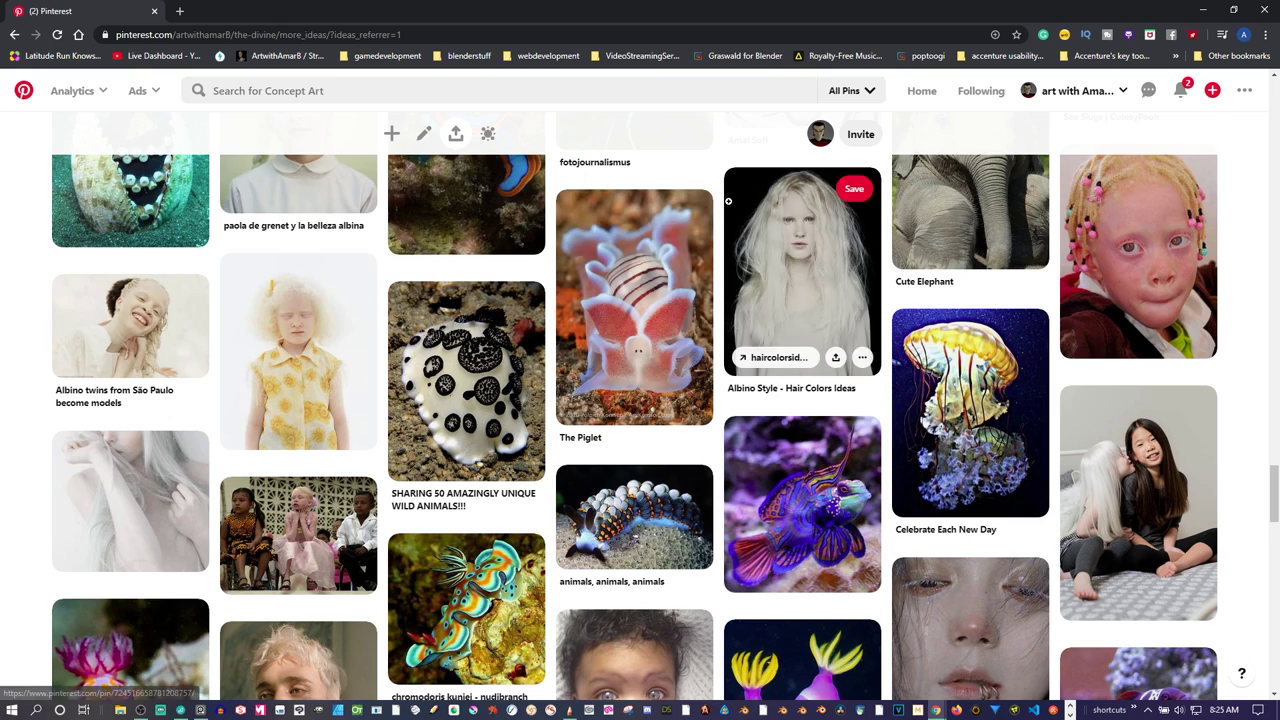
pyautogui.scroll(-4, 730, 207)
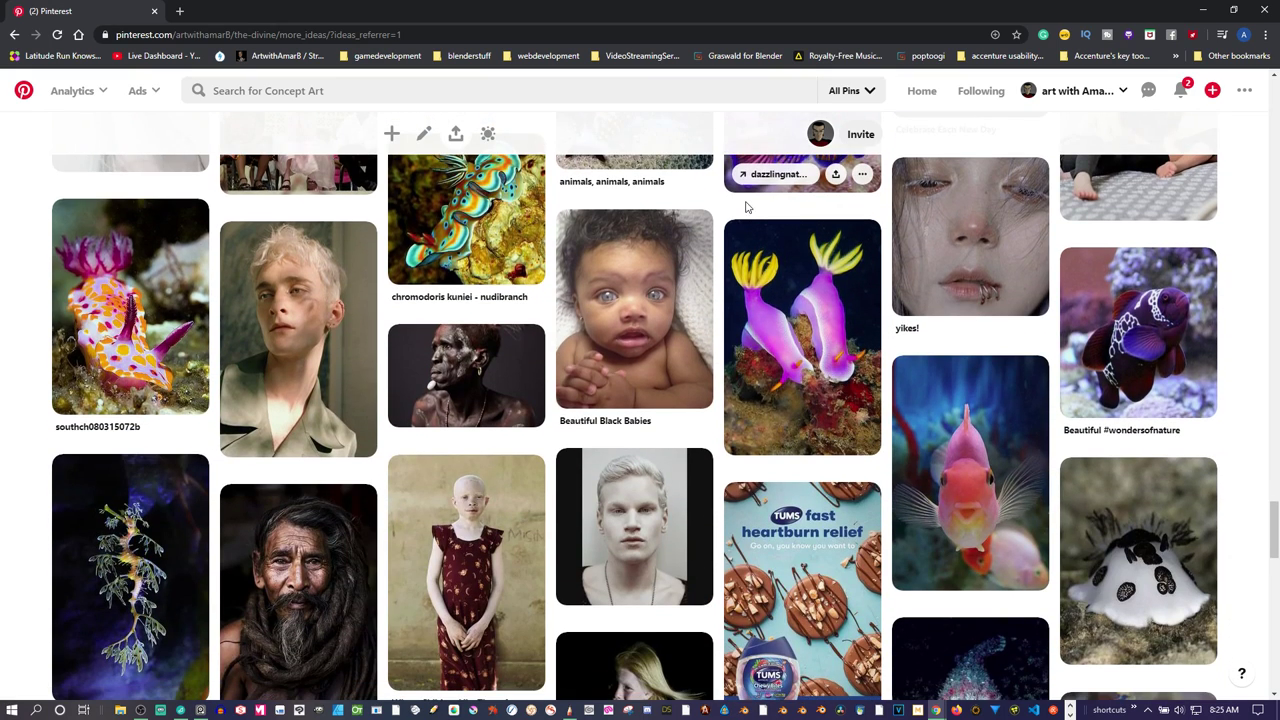
pyautogui.scroll(-2, 732, 206)
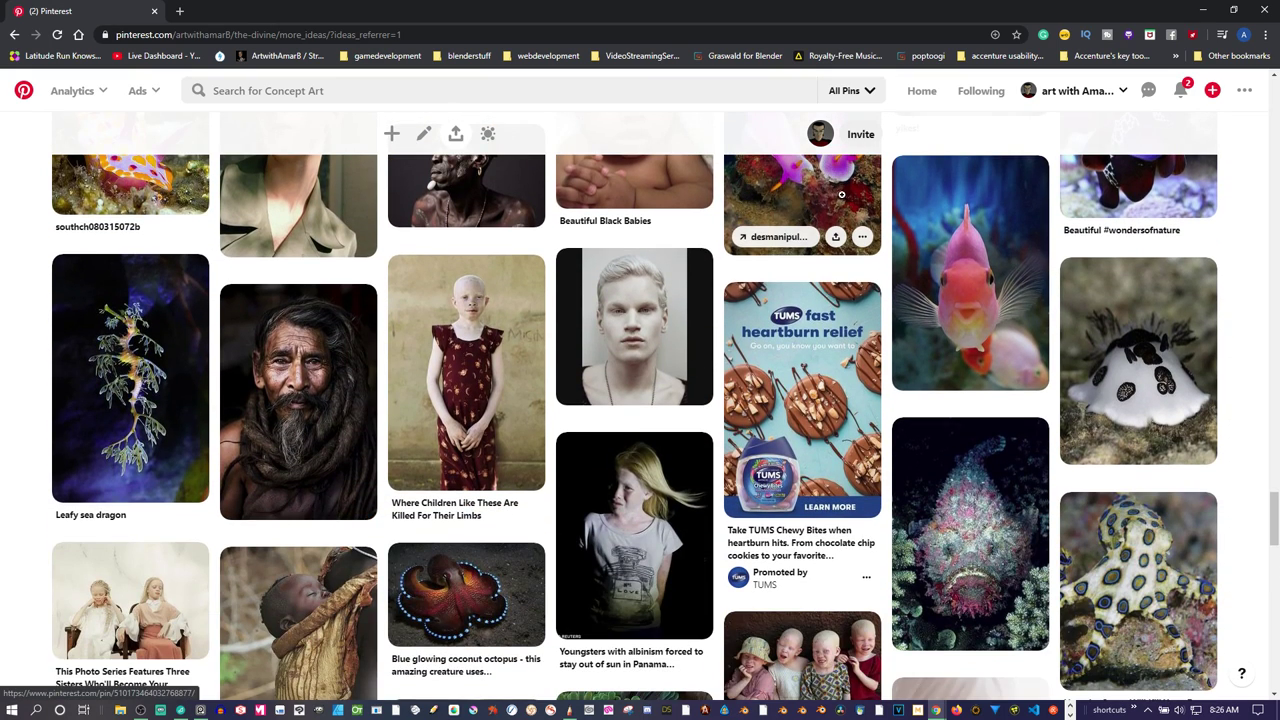
pyautogui.scroll(-5, 1010, 225)
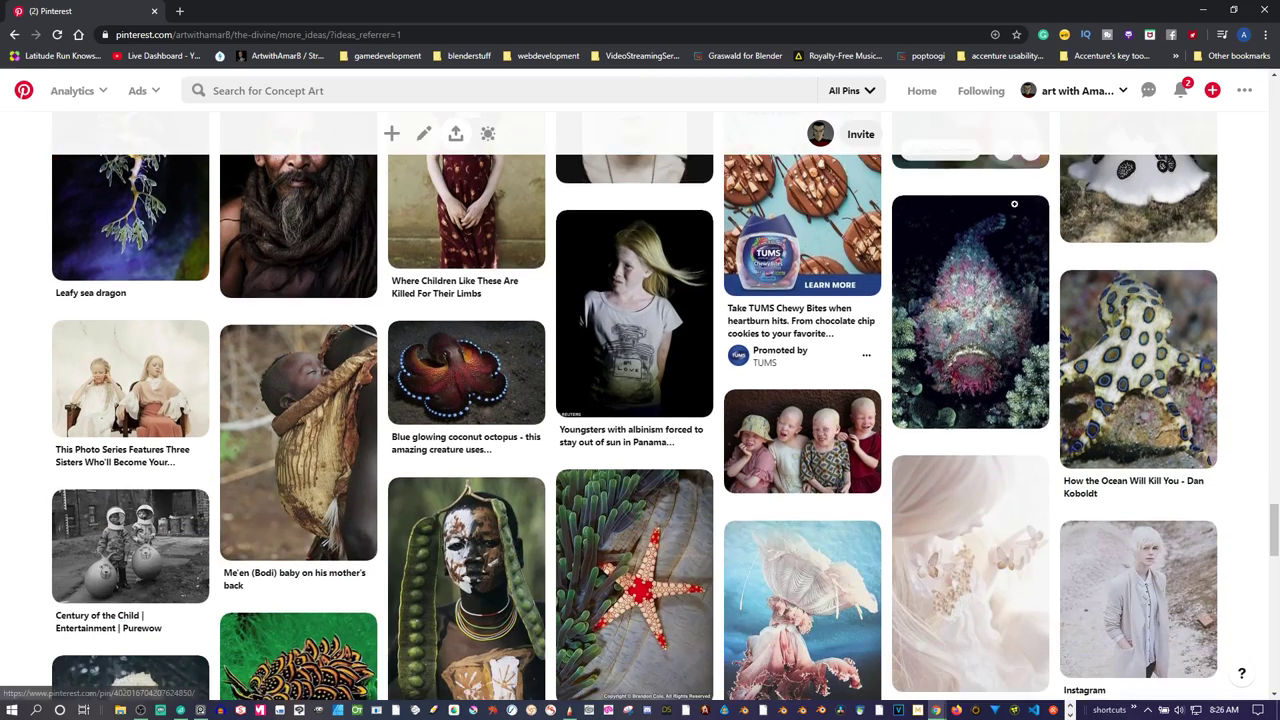
pyautogui.scroll(-2, 1010, 225)
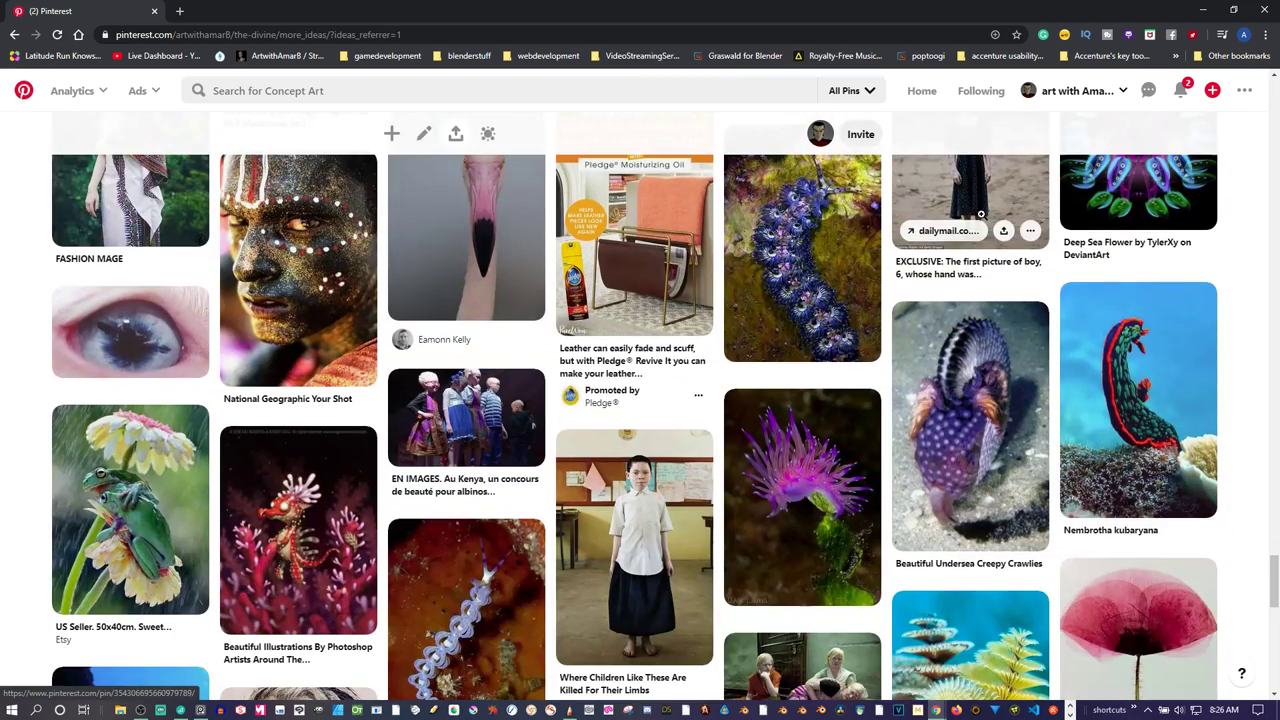
pyautogui.scroll(2, 712, 163)
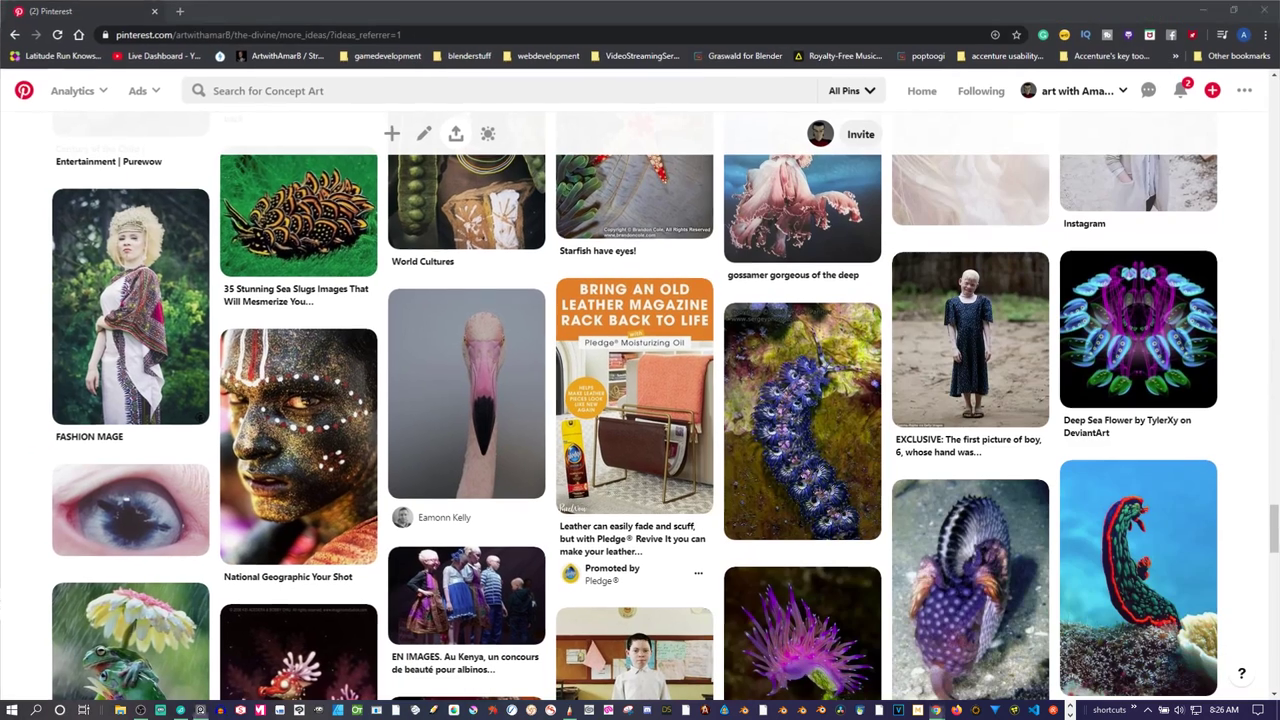
# - Move the Pinterest window off this display and add the sea pen picture from it to the empty PureRef board
pyautogui.moveTo(223, 20)
pyautogui.mouseDown()
pyautogui.moveTo(0, 60)
pyautogui.moveTo(0, 71)
pyautogui.mouseUp()
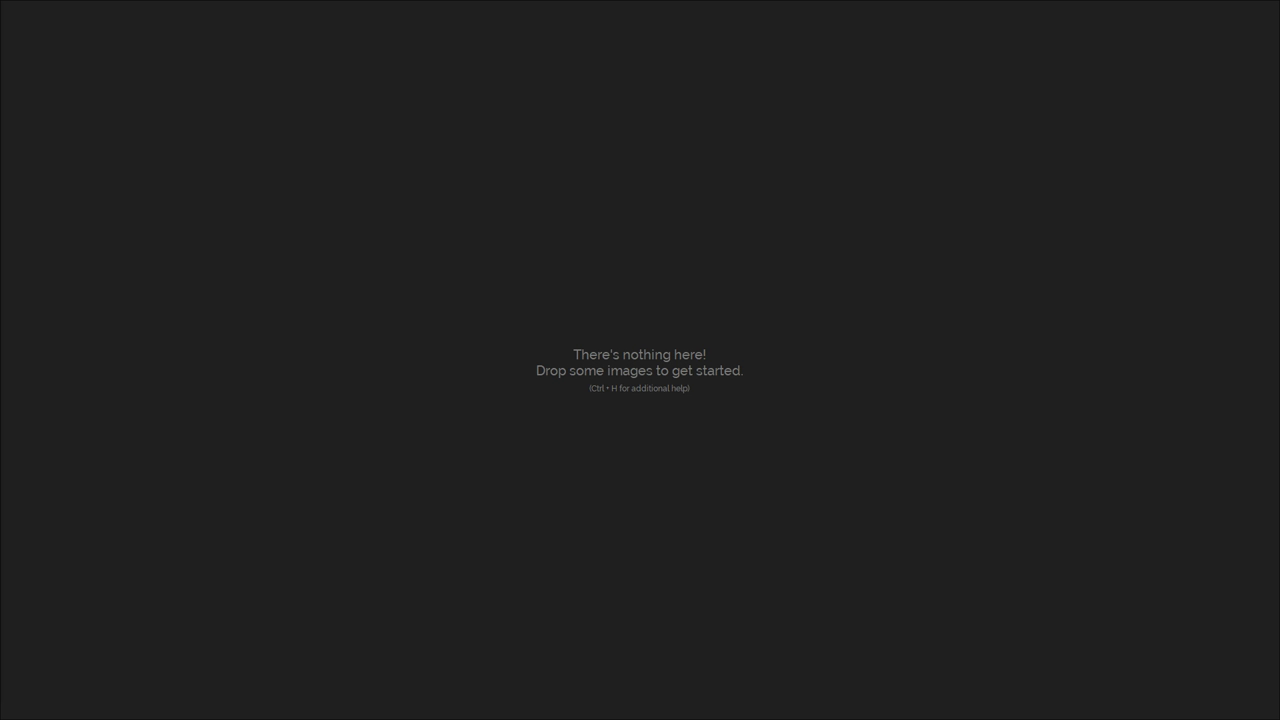
pyautogui.moveTo(0, 305); pyautogui.dragTo(290, 220)
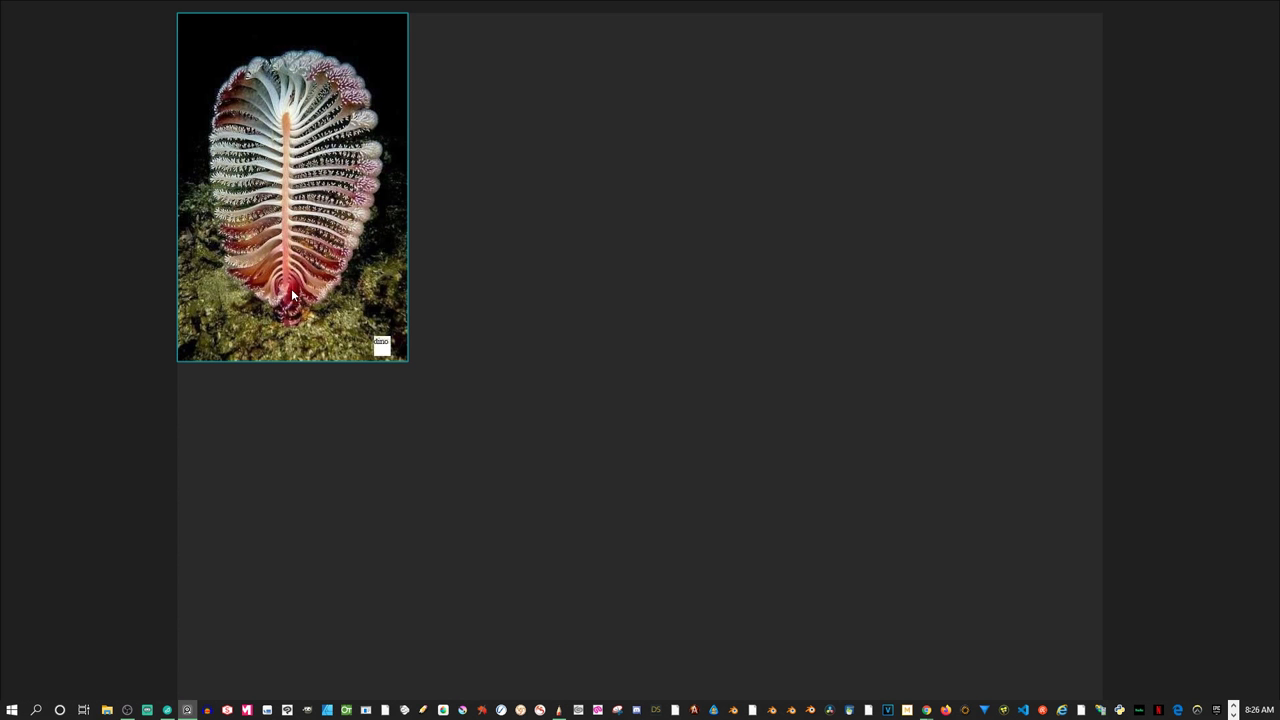
pyautogui.scroll(2, 339, 240)
pyautogui.scroll(-3, 339, 240)
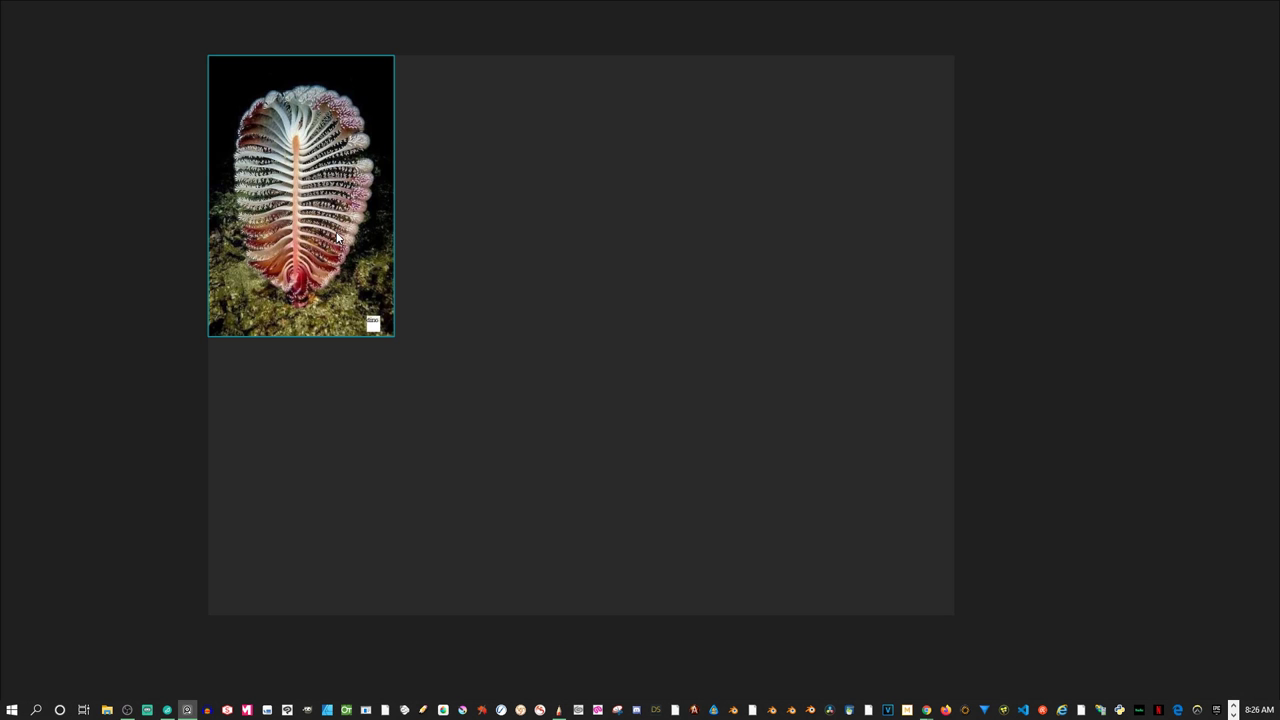
pyautogui.rightClick(336, 234)
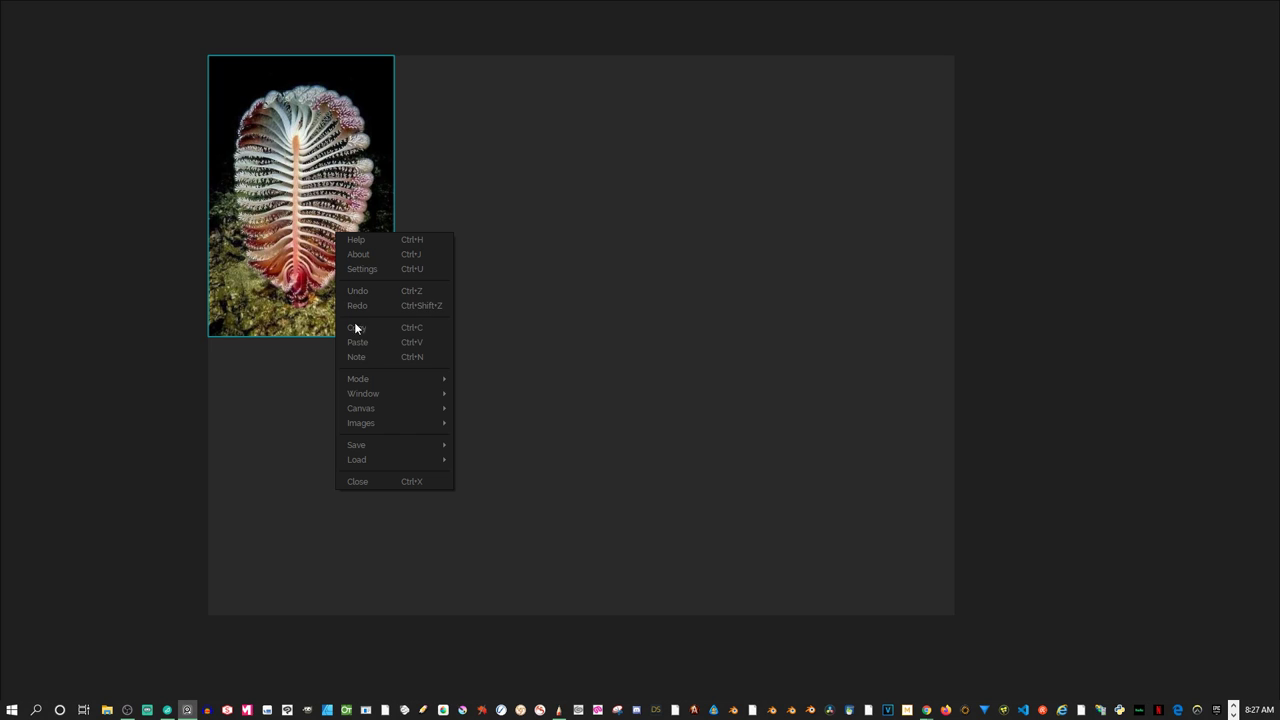
pyautogui.moveTo(374, 425)
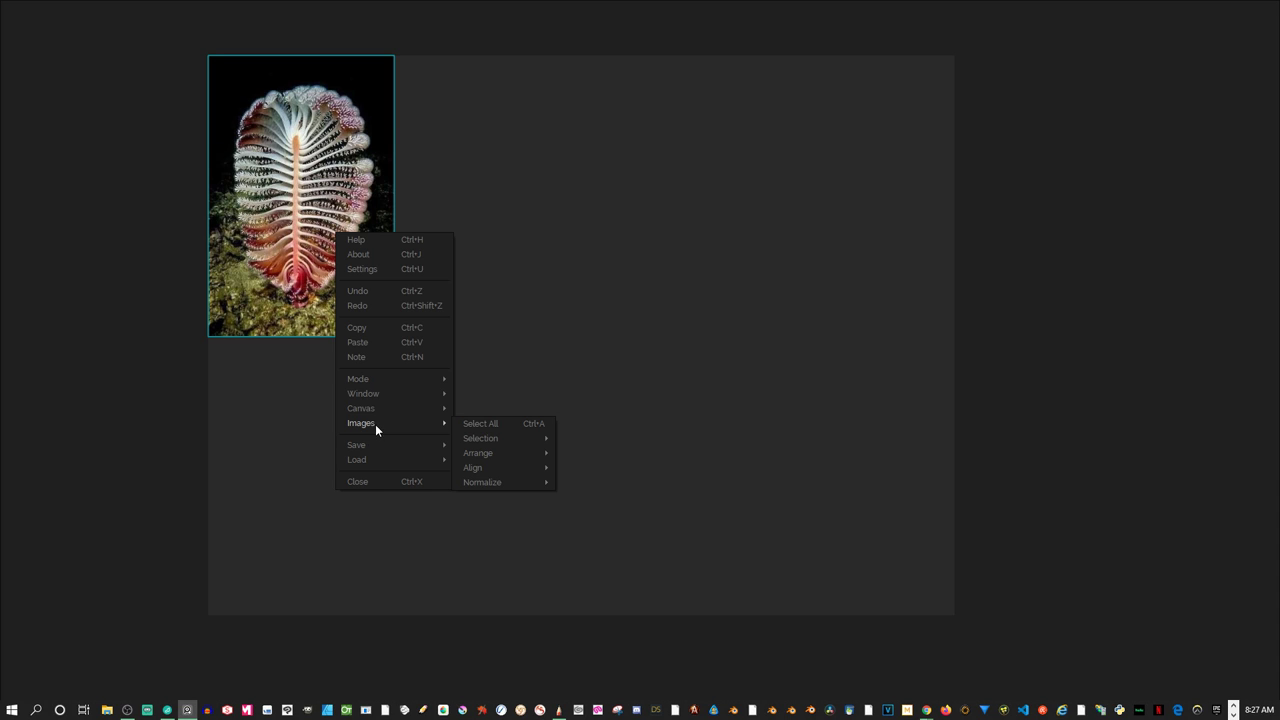
pyautogui.moveTo(378, 380)
pyautogui.moveTo(486, 438)
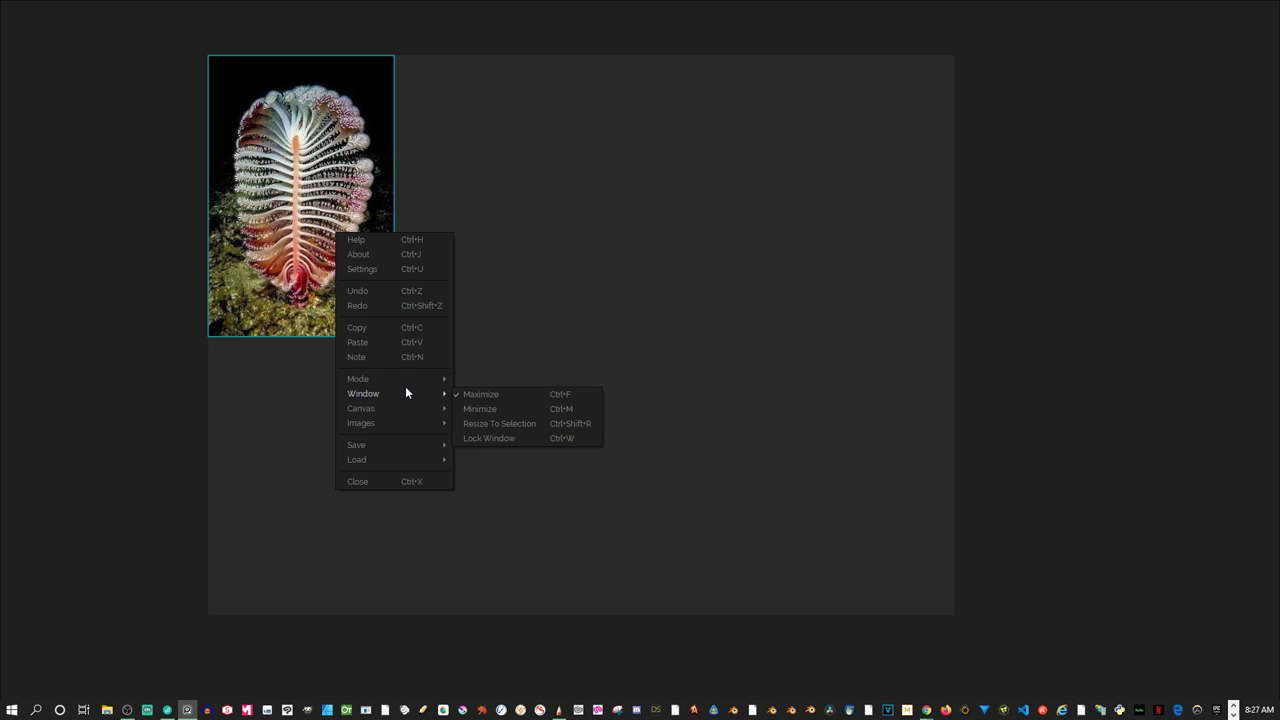
pyautogui.click(294, 366)
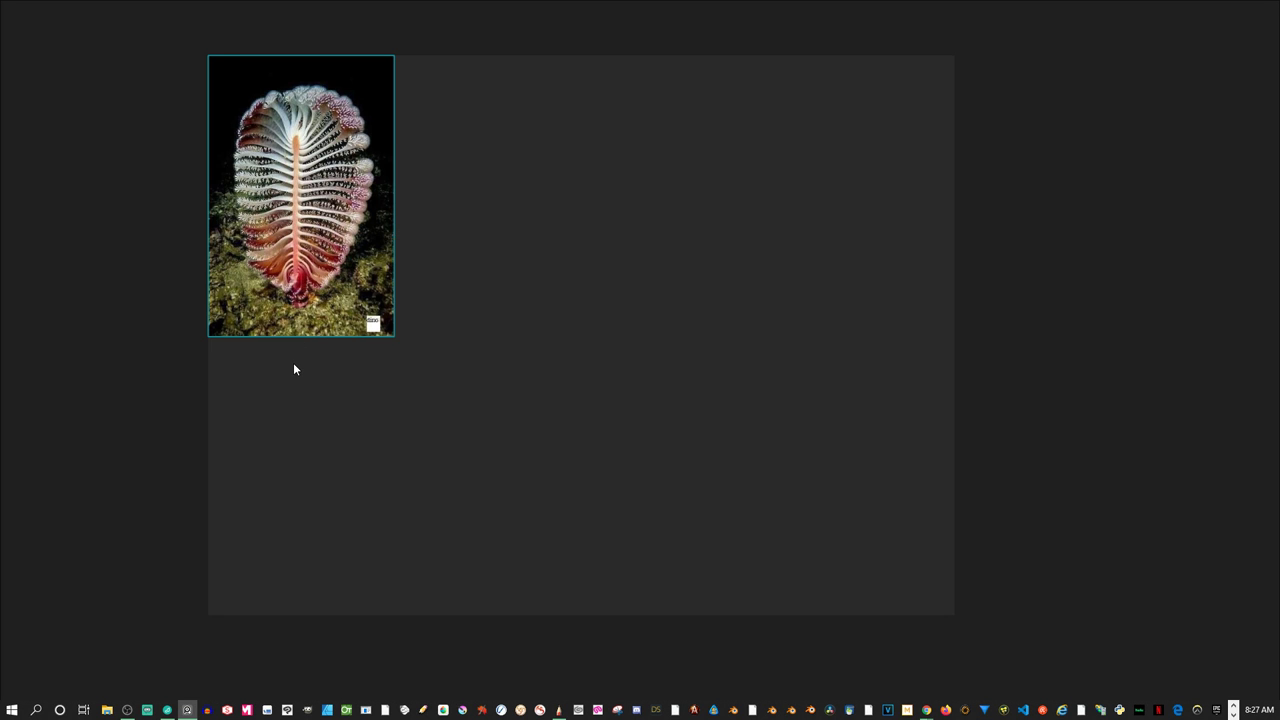
pyautogui.scroll(6, 308, 278)
pyautogui.scroll(-4, 308, 278)
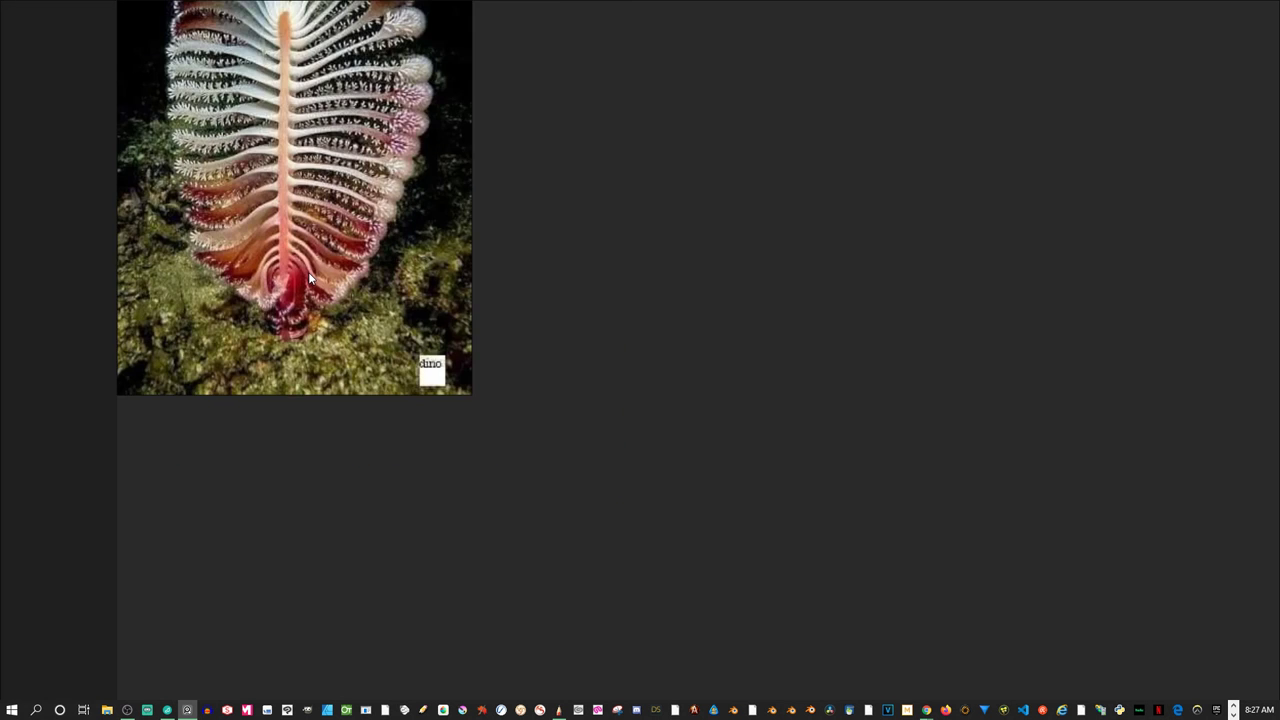
pyautogui.scroll(-3, 306, 271)
pyautogui.scroll(2, 306, 271)
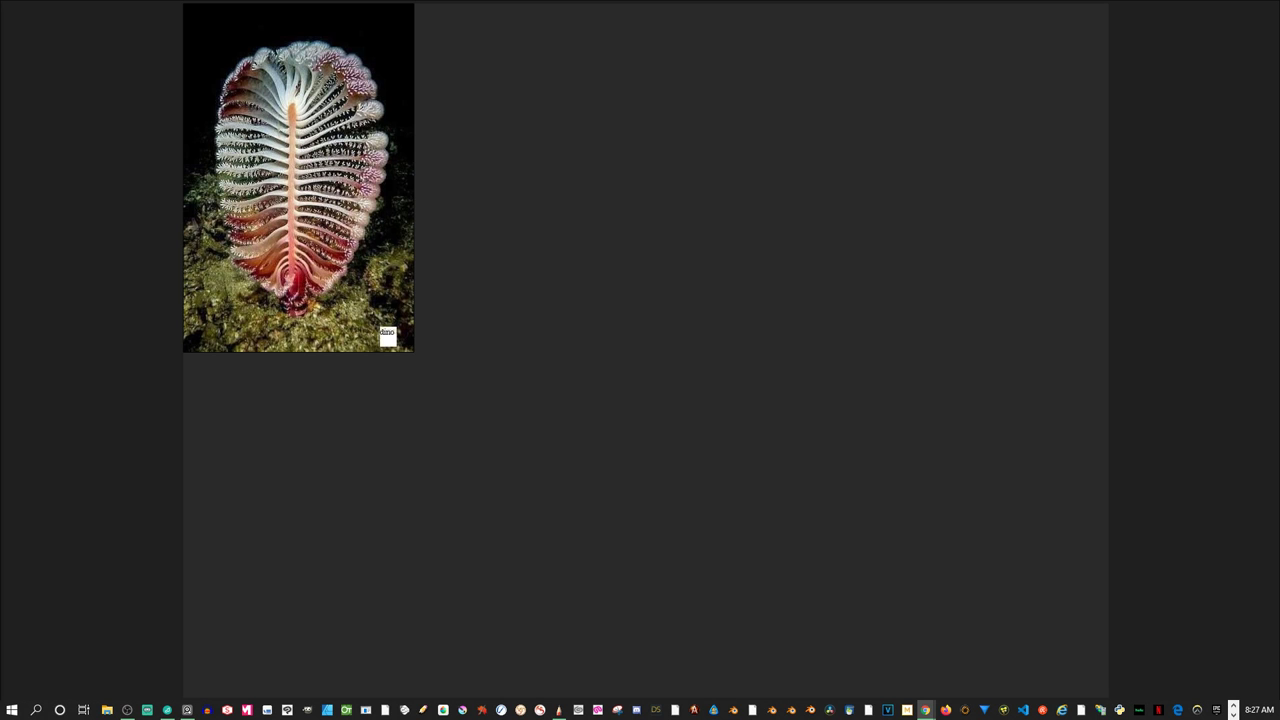
# - Add the red feather star picture to the board and arrange it directly beside the sea pen picture, to its left
pyautogui.moveTo(0, 300); pyautogui.dragTo(103, 301)
pyautogui.moveTo(303, 343); pyautogui.dragTo(633, 338)
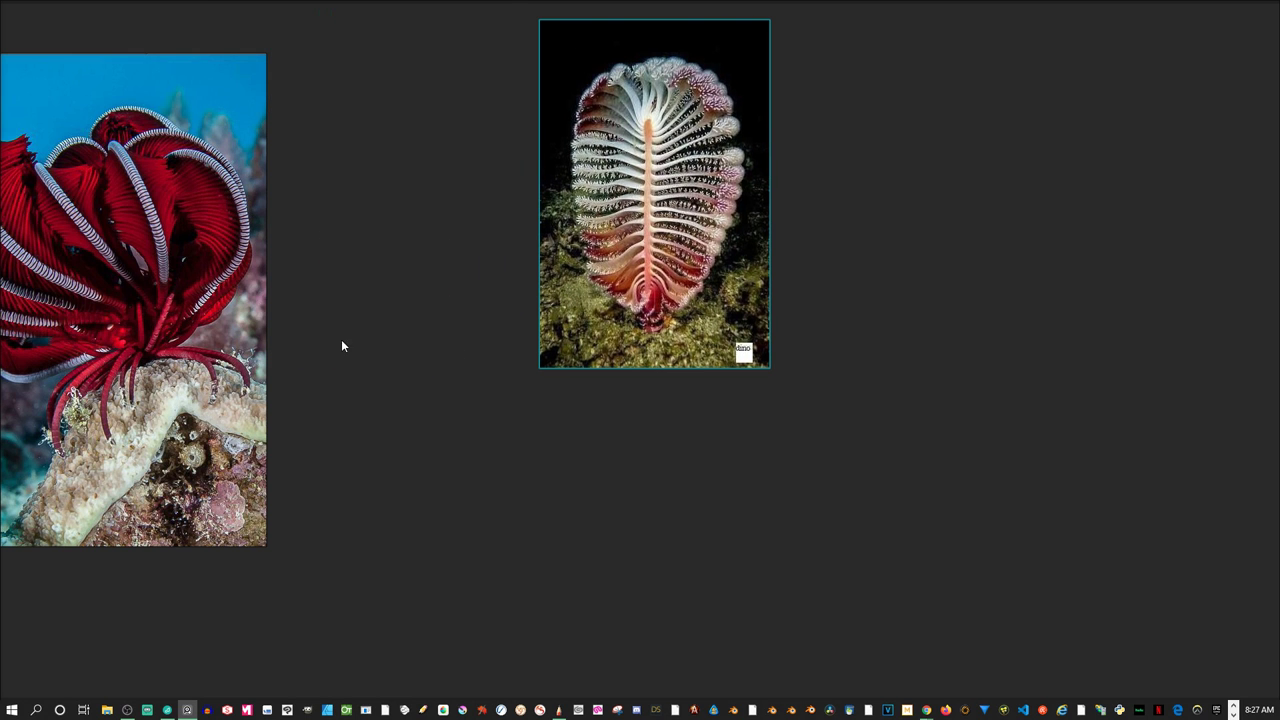
pyautogui.moveTo(236, 342); pyautogui.dragTo(496, 313)
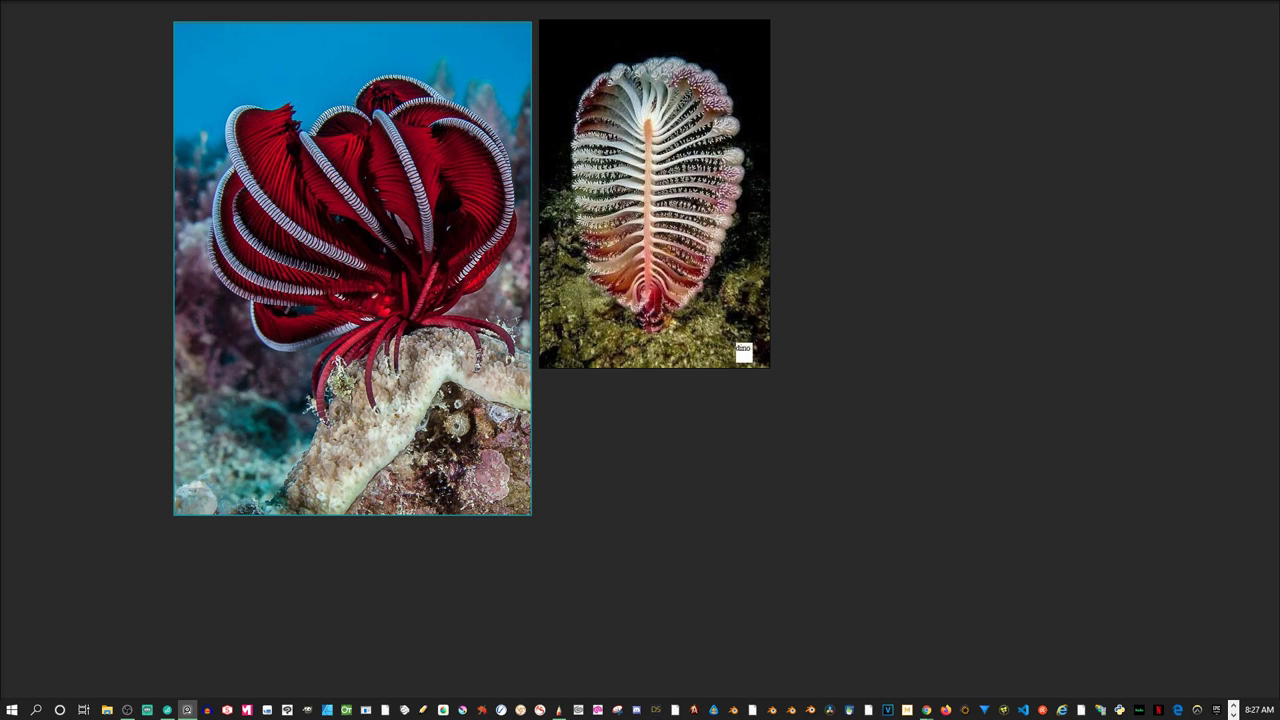
# - Add the woman's portrait from Pinterest to the right of the sea pen picture, and the translucent white sea slug beneath the sea pen
pyautogui.hotkey('alt', 'Tab')
pyautogui.moveTo(0, 330); pyautogui.dragTo(1026, 265)
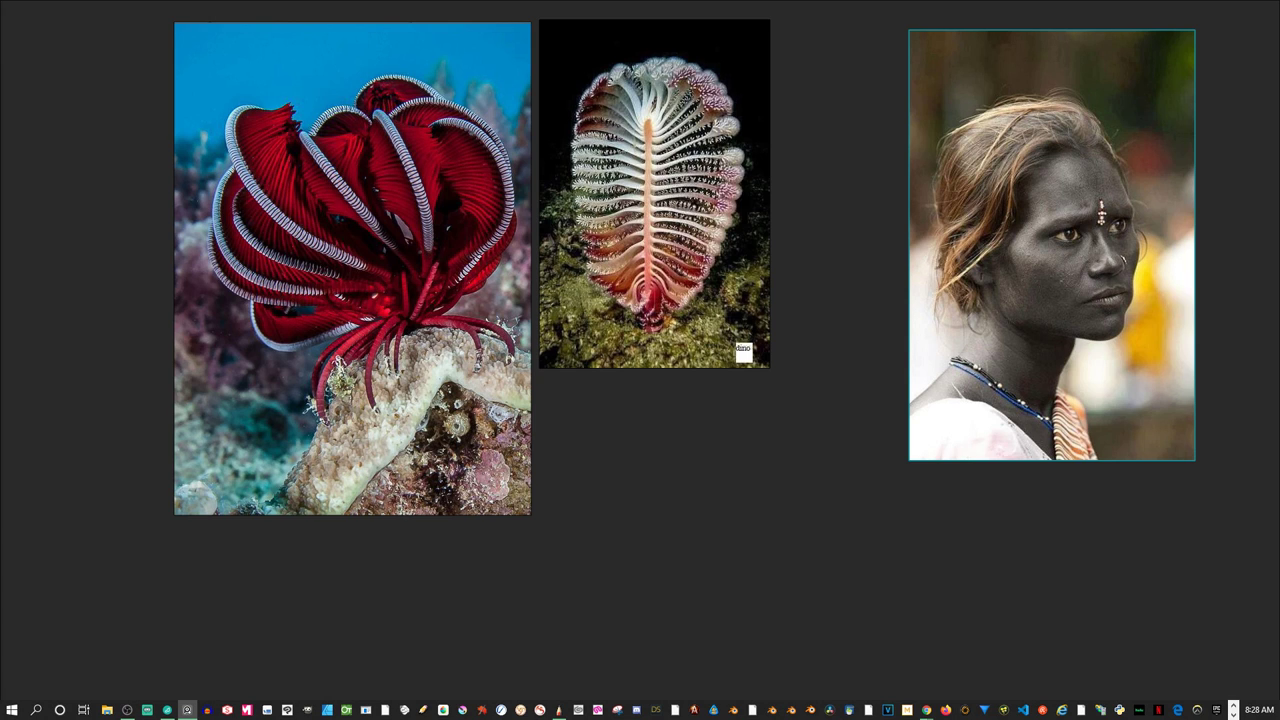
pyautogui.hotkey('alt', 'Tab')
pyautogui.moveTo(5, 345); pyautogui.dragTo(628, 472)
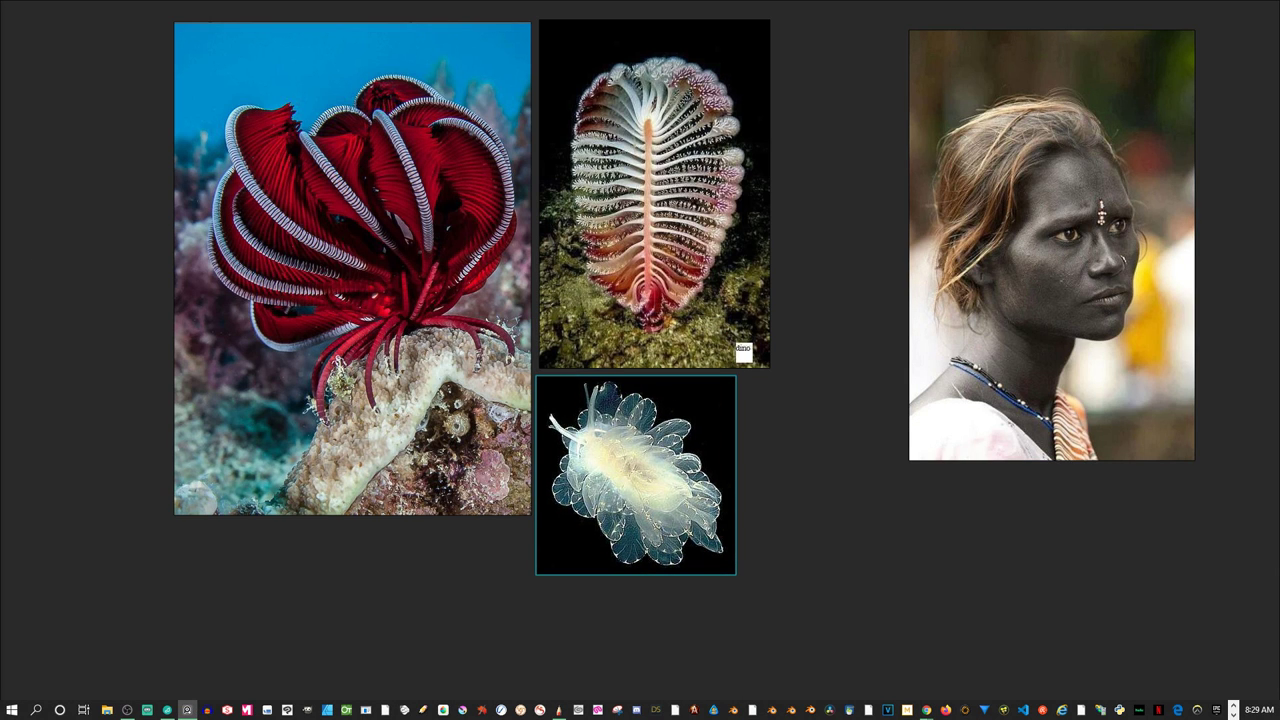
# - Add the curled octopus tentacle picture beside the sea slug, and the whole octopus picture below the red feather star
pyautogui.hotkey('alt', 'Tab')
pyautogui.moveTo(0, 378); pyautogui.dragTo(817, 476)
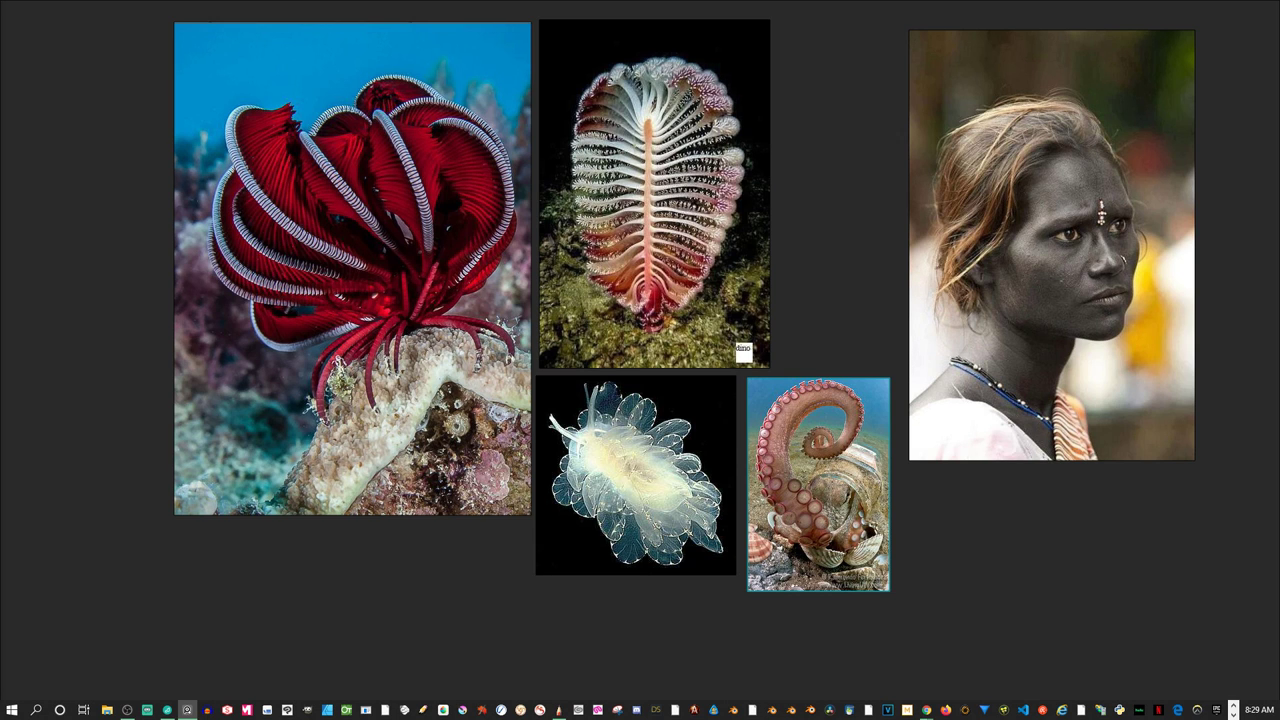
pyautogui.hotkey('alt', 'Tab')
pyautogui.moveTo(0, 470); pyautogui.dragTo(317, 574)
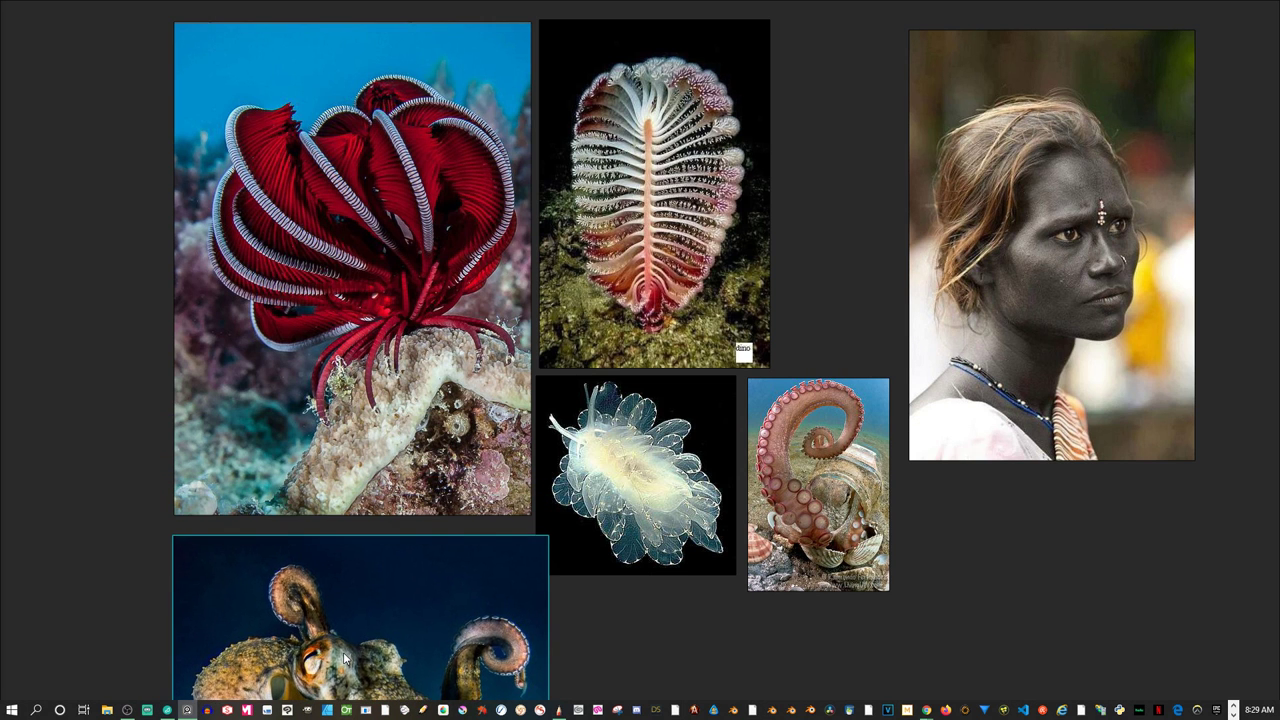
# - Shift the whole octopus picture slightly to the left beneath the feather star, and switch to Chrome
pyautogui.scroll(-6, 364, 520)
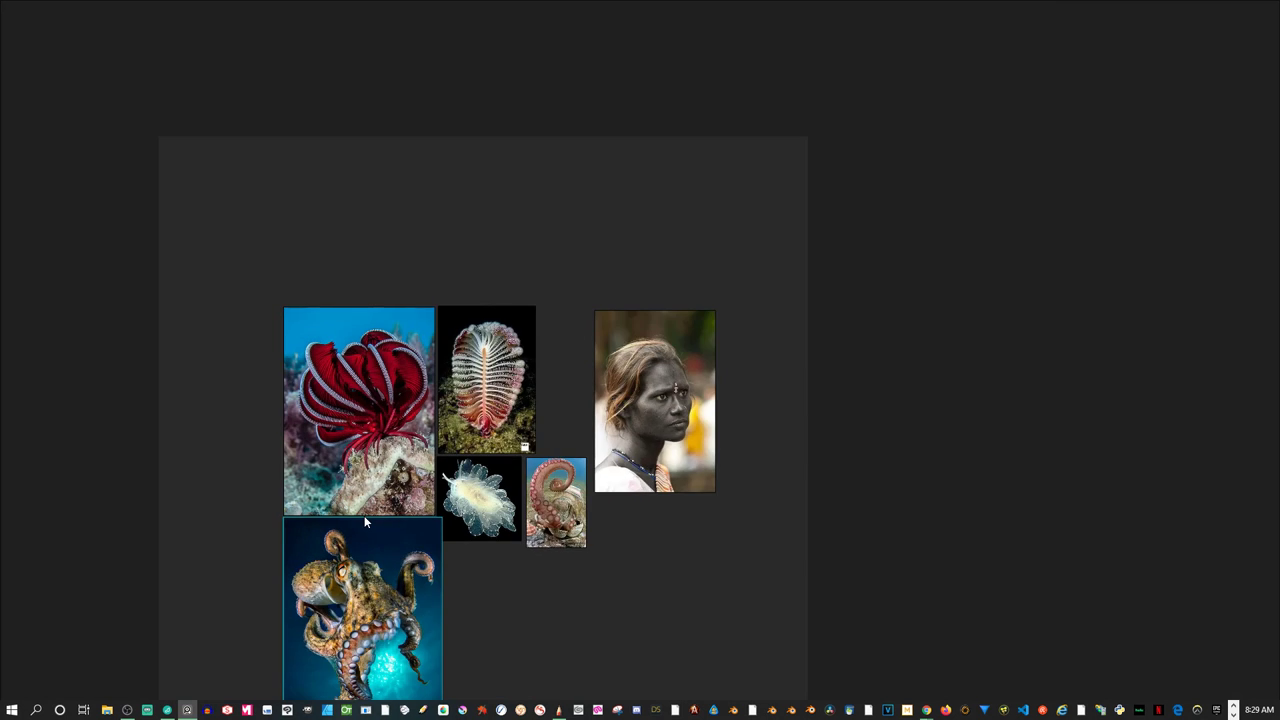
pyautogui.scroll(3, 367, 513)
pyautogui.moveTo(371, 506); pyautogui.dragTo(308, 286)
pyautogui.moveTo(315, 393); pyautogui.dragTo(295, 398)
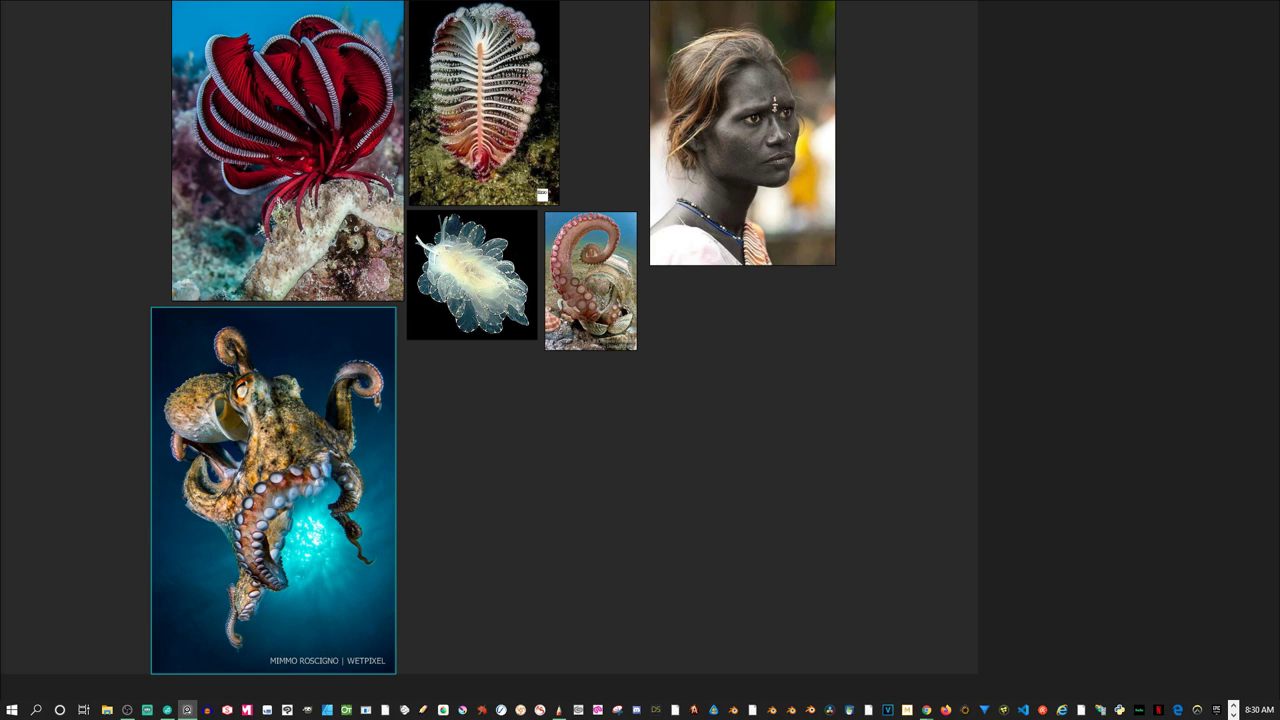
pyautogui.click(926, 710)
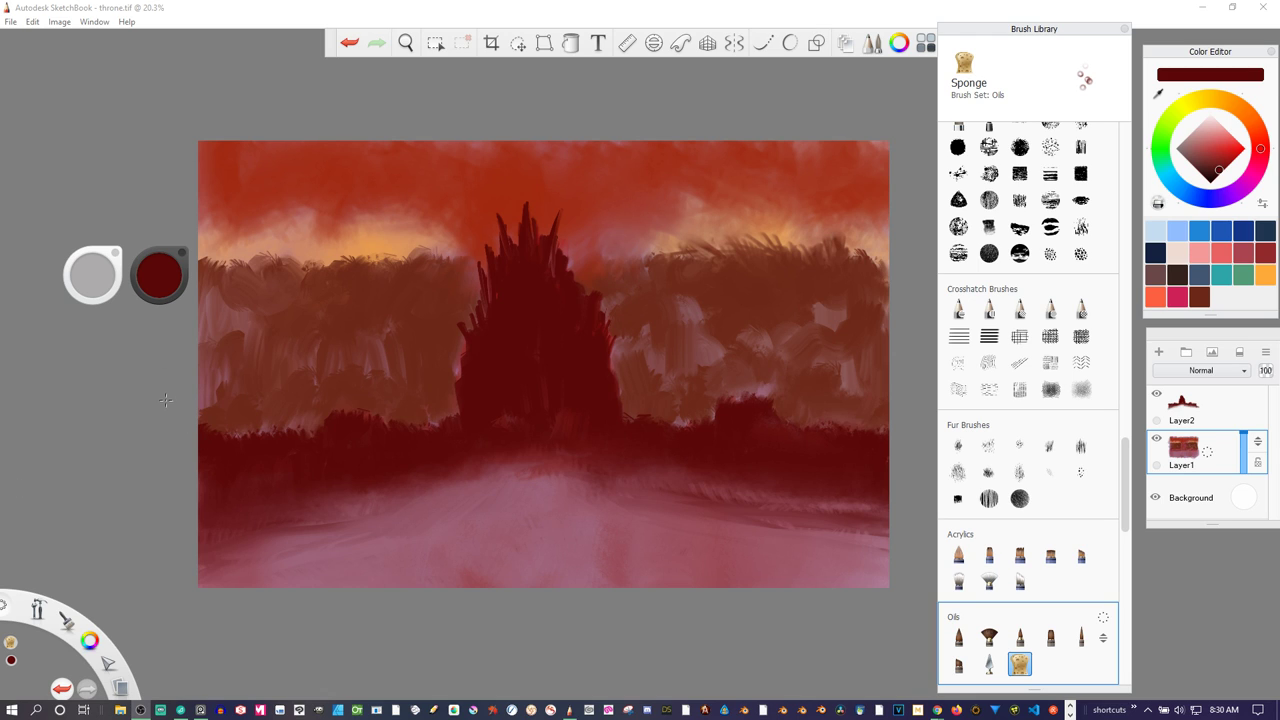
# - Create a new blank canvas and save it as a TIFF named character in the samael folder
pyautogui.click(12, 22)
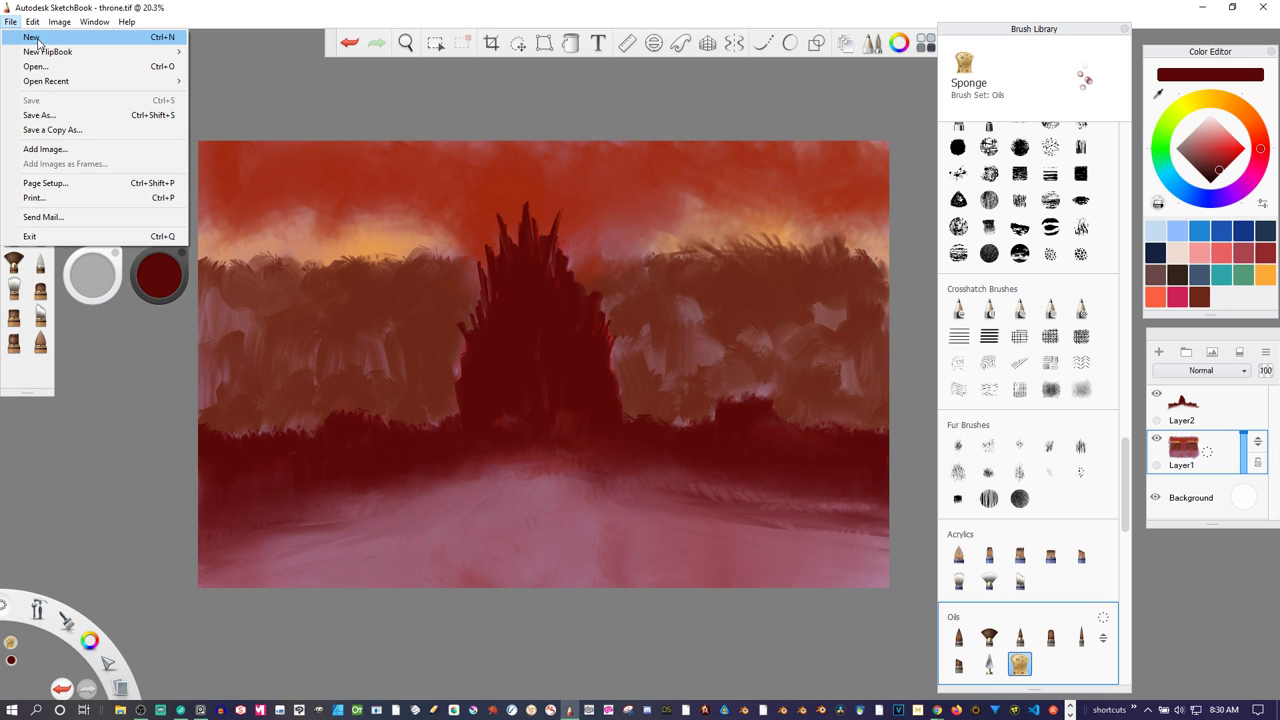
pyautogui.click(44, 39)
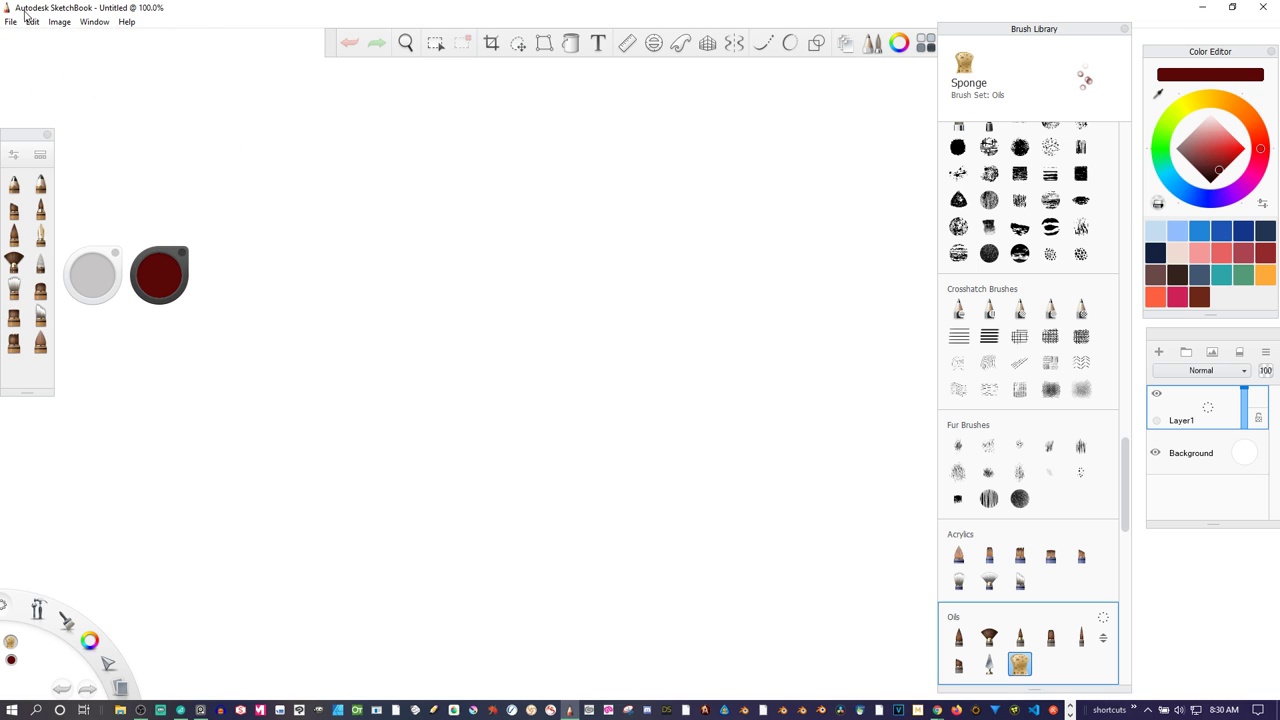
pyautogui.click(11, 22)
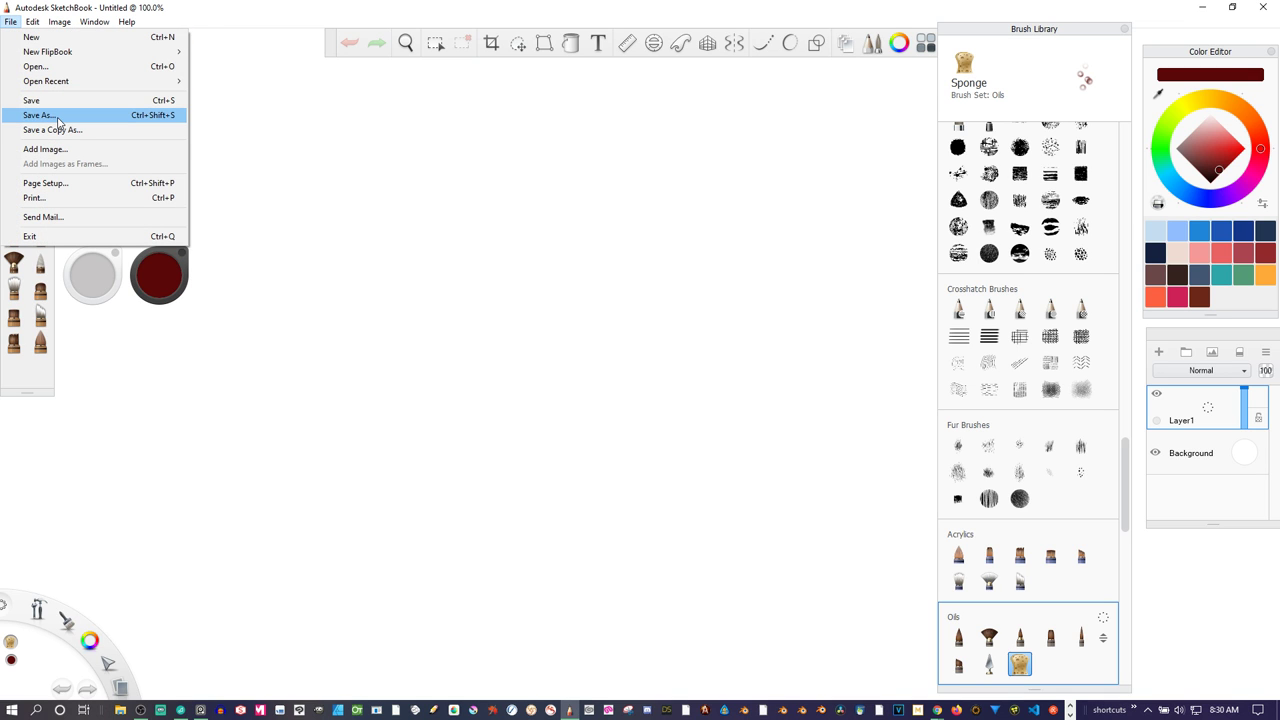
pyautogui.click(57, 118)
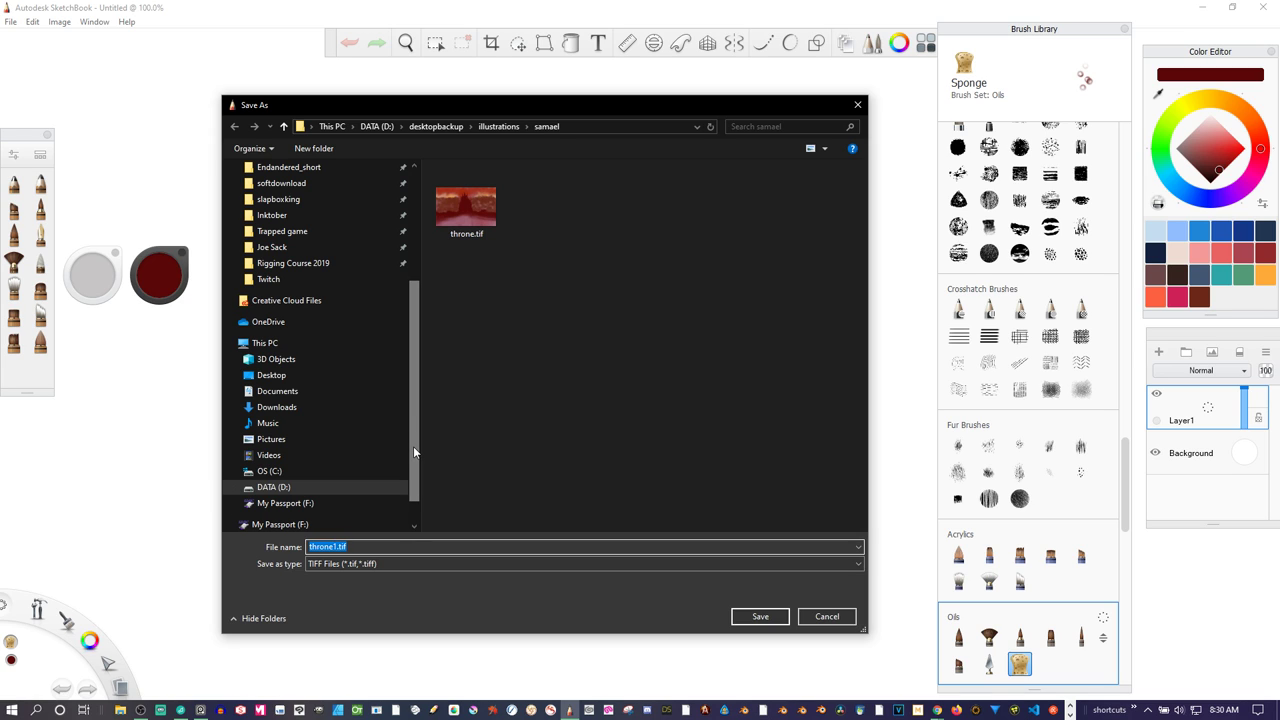
pyautogui.write('character')
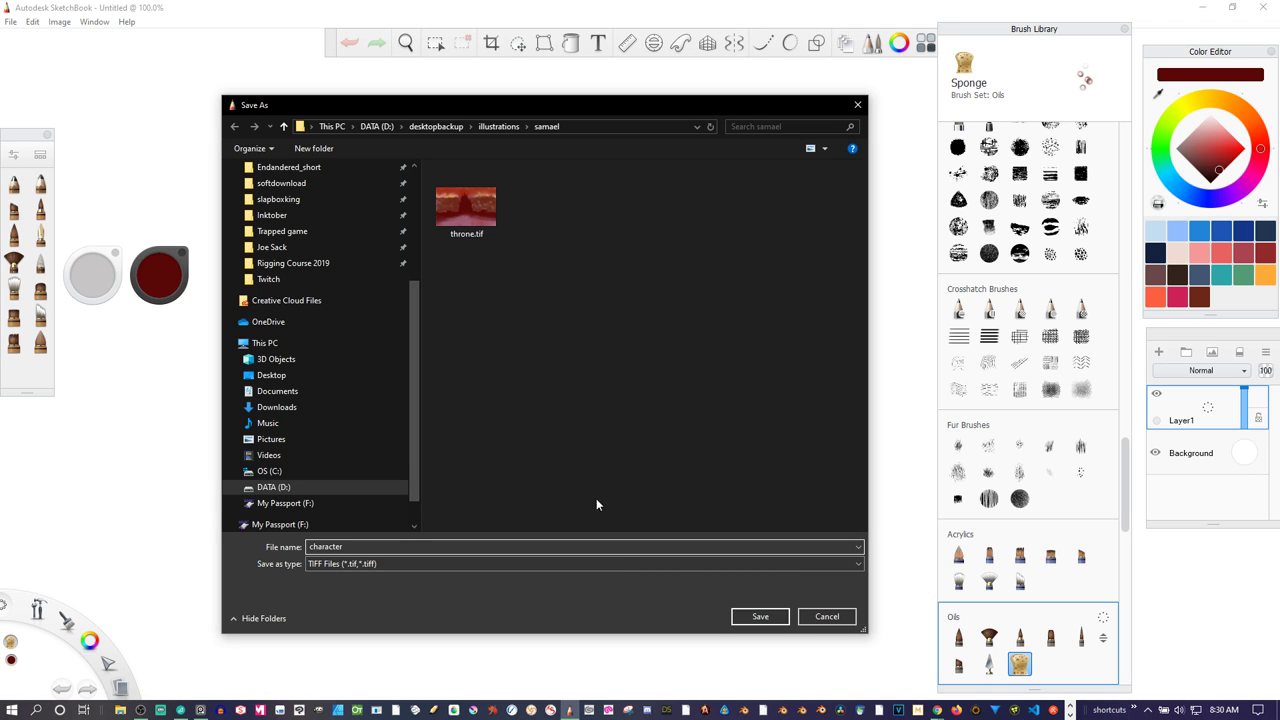
pyautogui.click(758, 616)
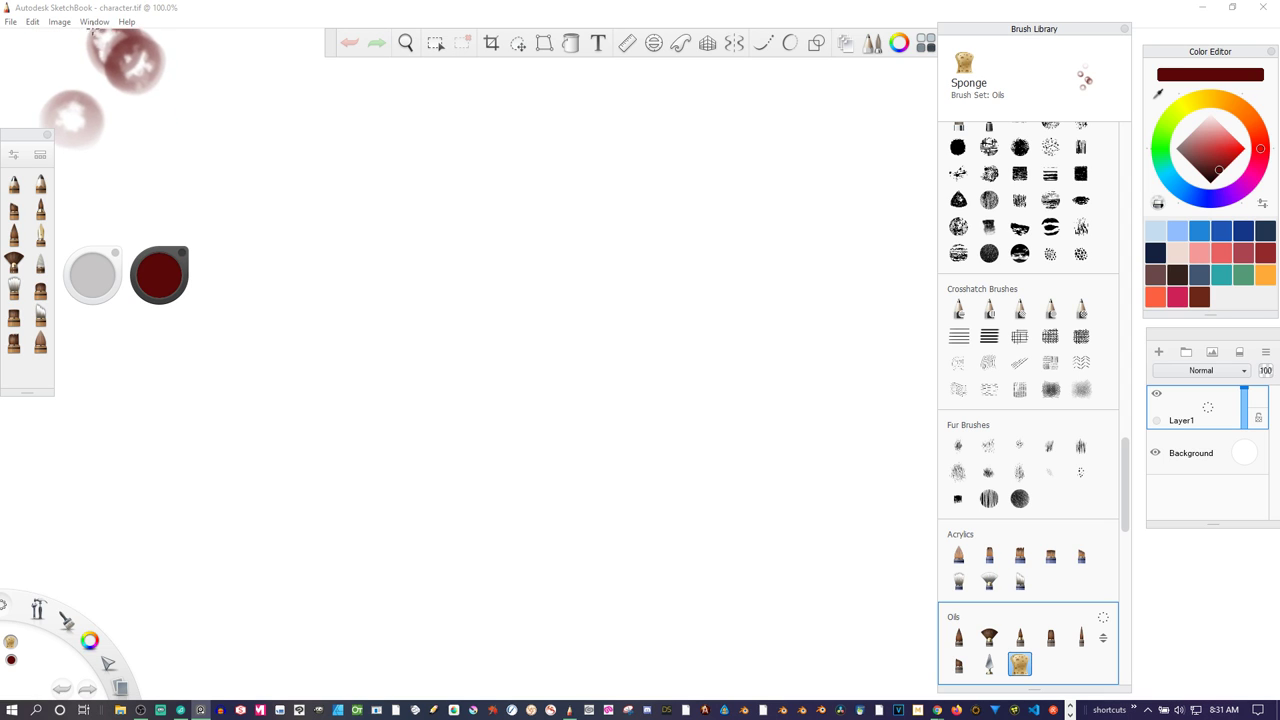
# - Add fallen-generals-angelform.png from the the_Deflic_One folder, enlarging and positioning it so the Samael and Epoch figures fill most of the canvas
pyautogui.click(13, 22)
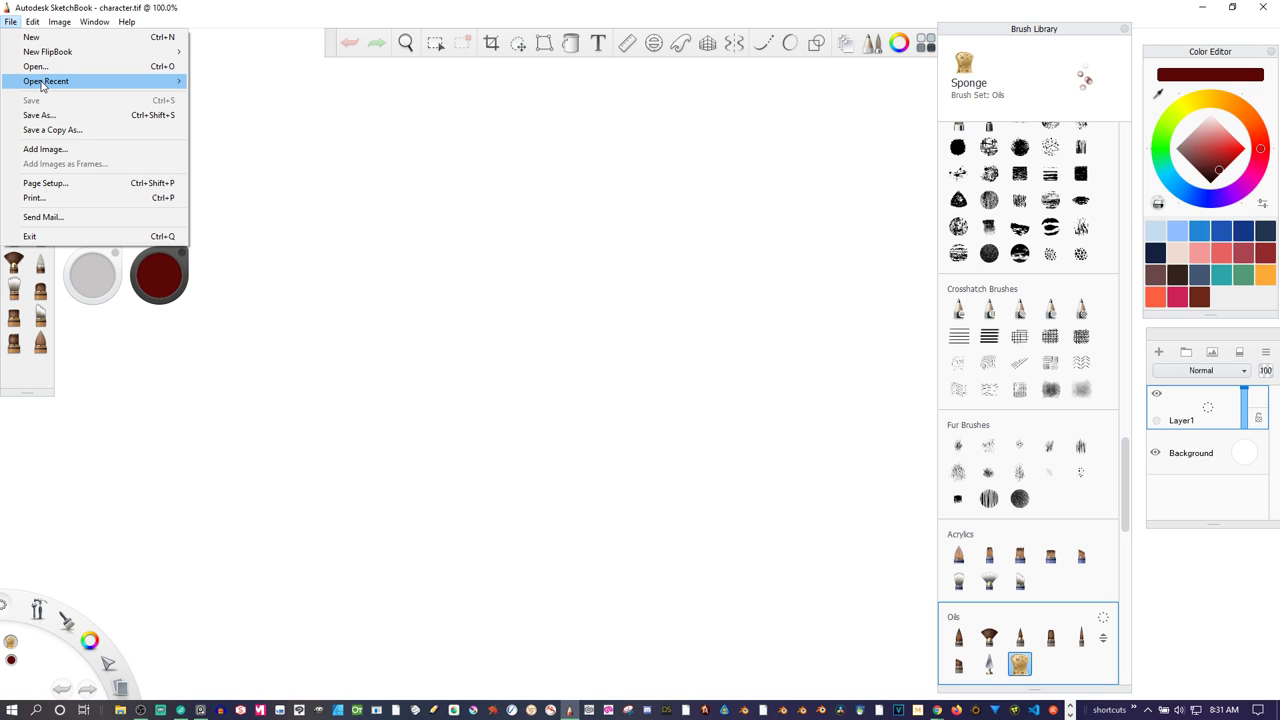
pyautogui.moveTo(42, 86)
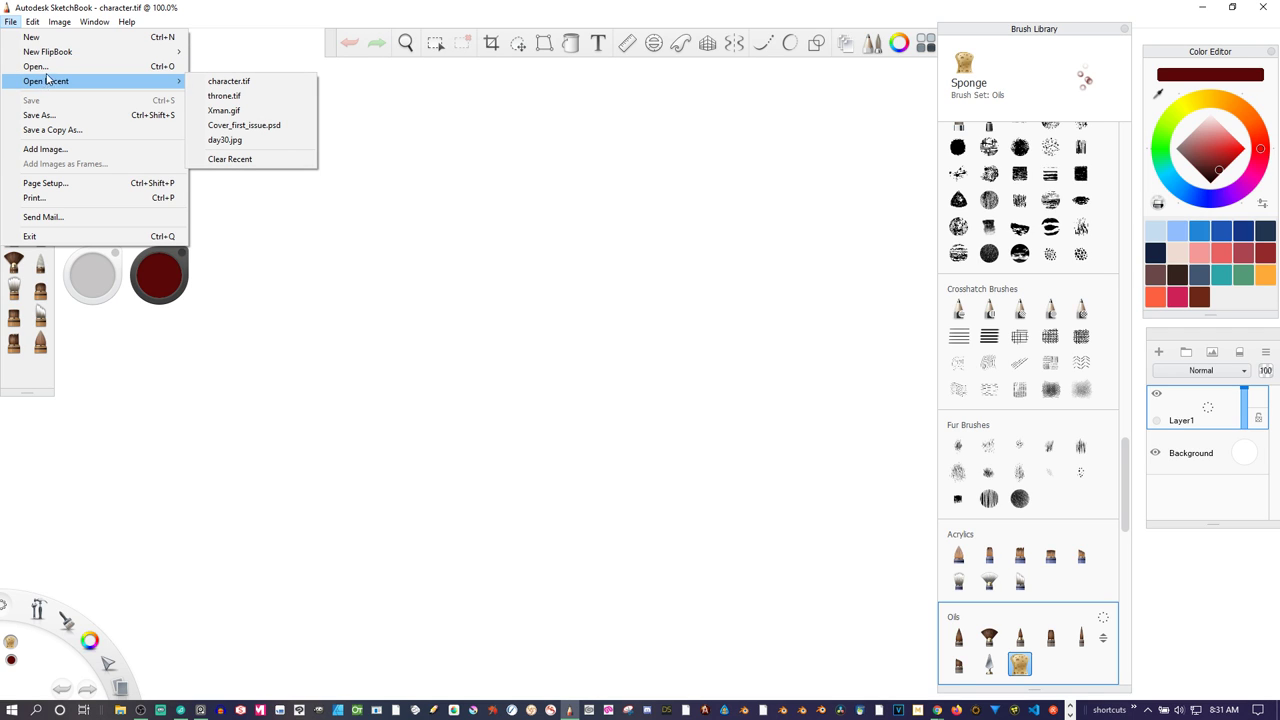
pyautogui.moveTo(50, 55)
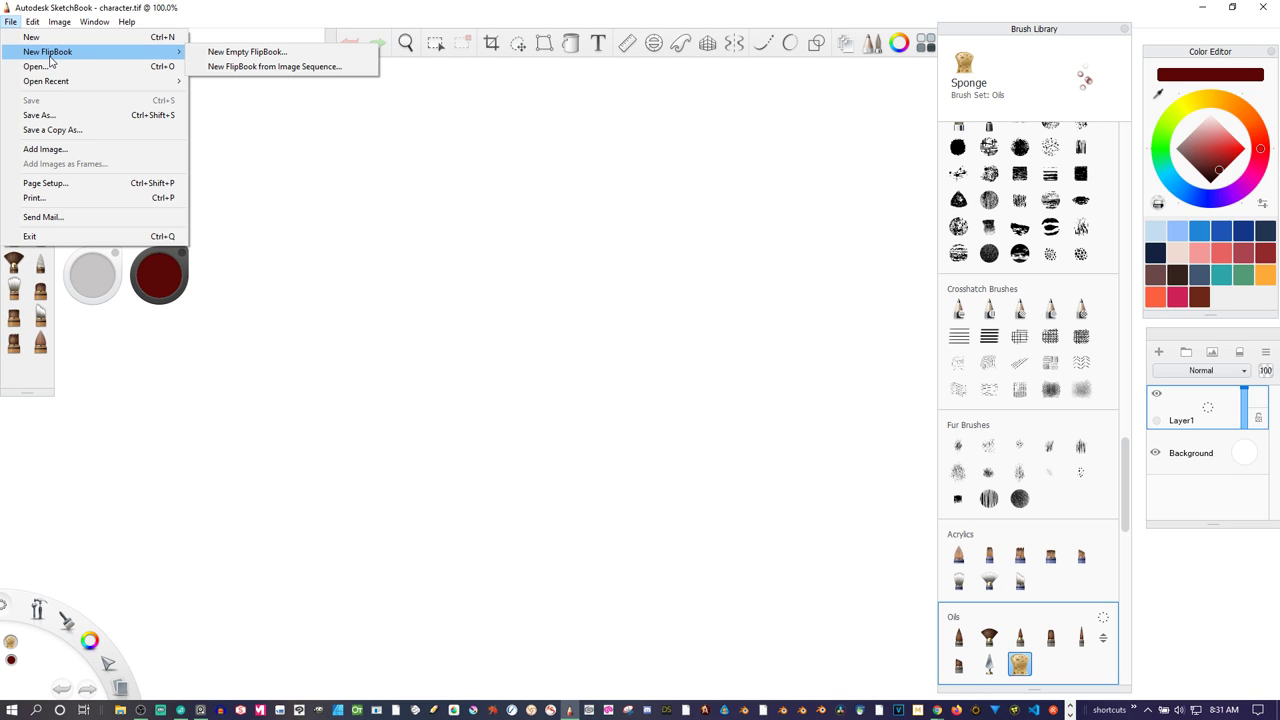
pyautogui.click(46, 149)
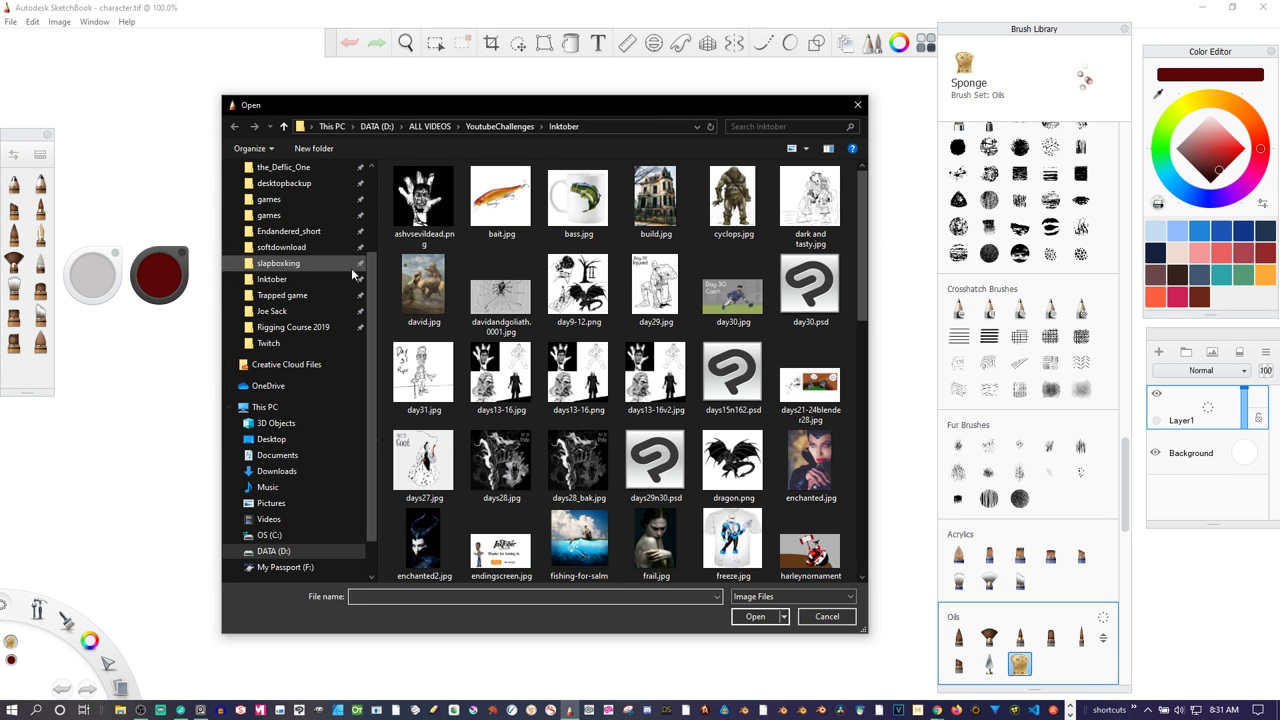
pyautogui.moveTo(375, 300); pyautogui.dragTo(377, 232)
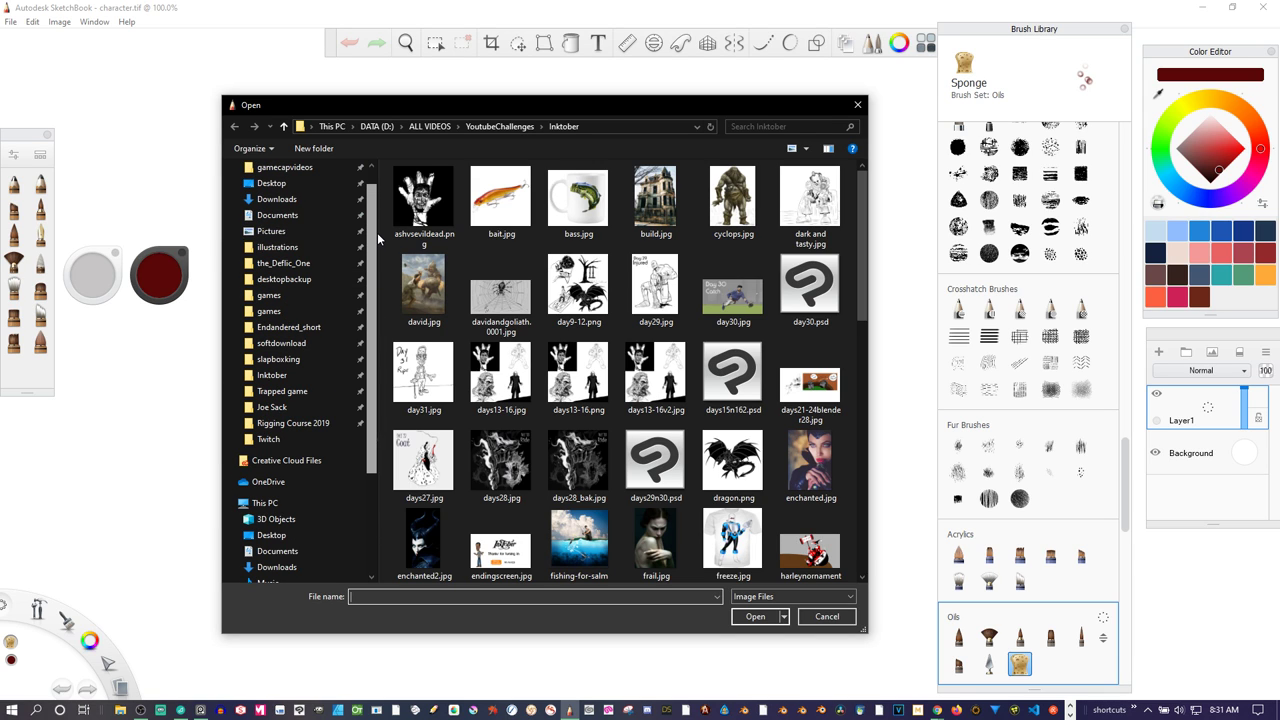
pyautogui.click(303, 265)
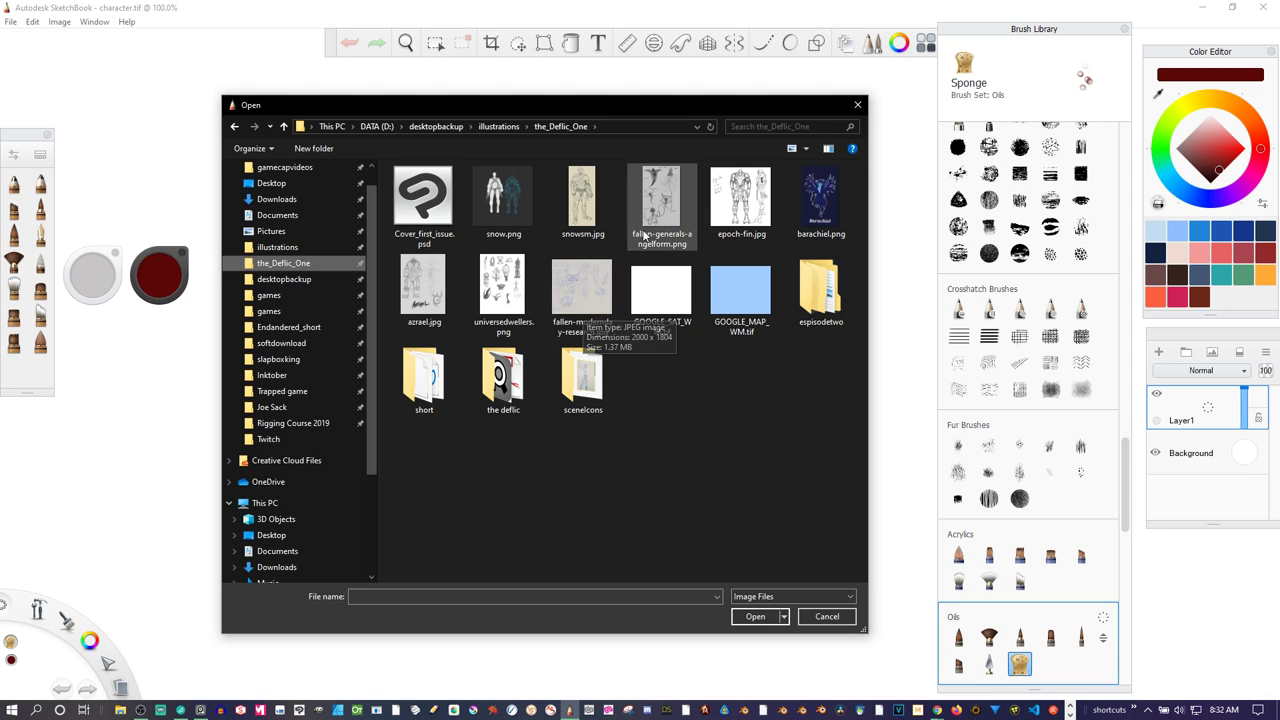
pyautogui.click(583, 293)
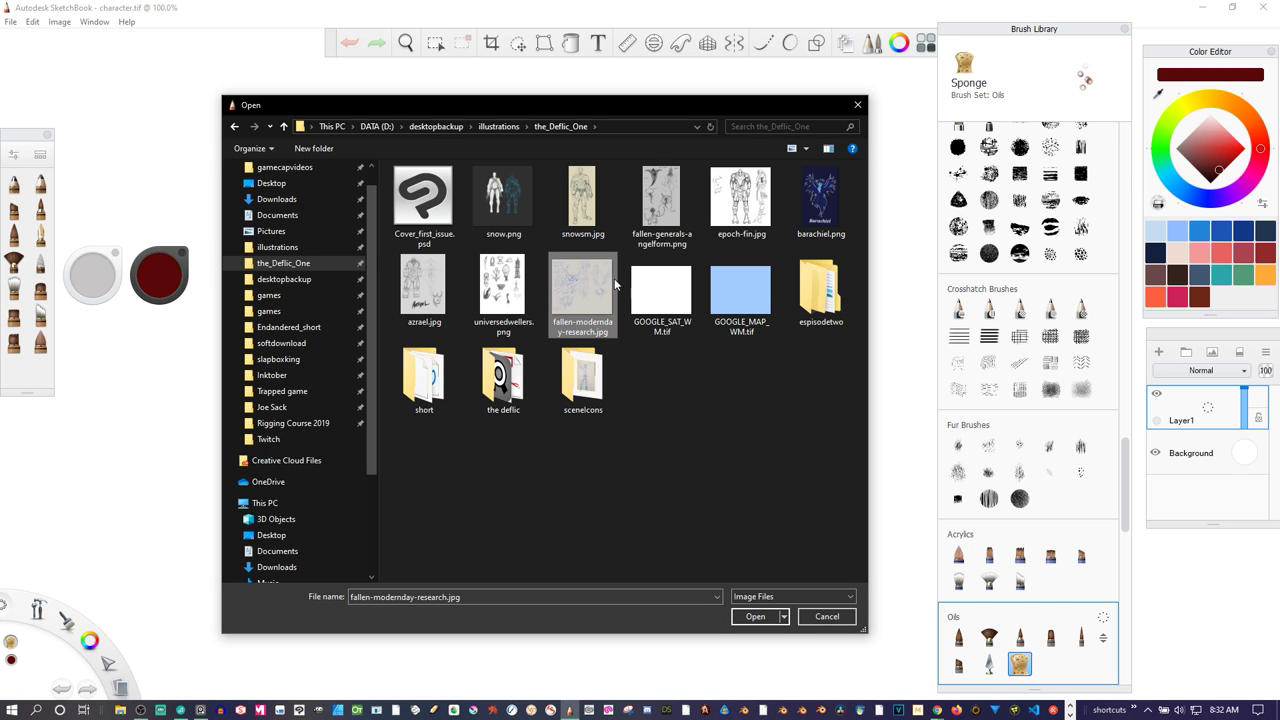
pyautogui.doubleClick(643, 238)
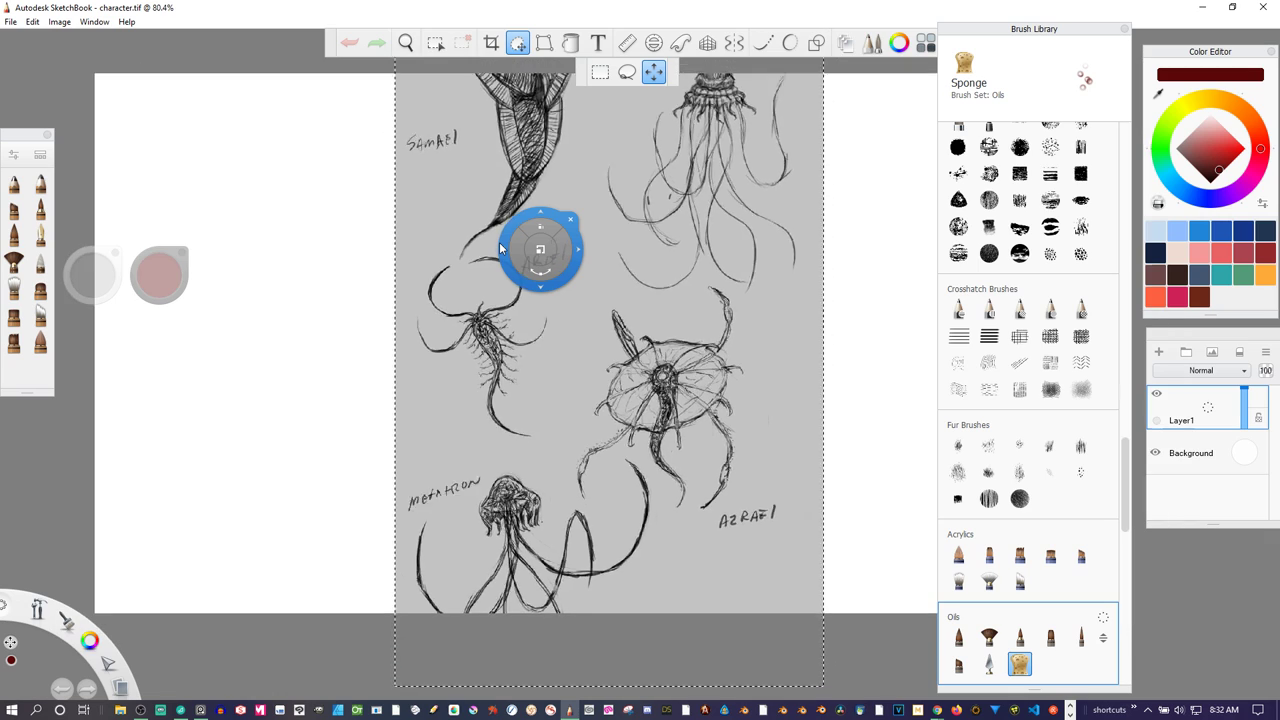
pyautogui.moveTo(540, 249)
pyautogui.mouseDown()
pyautogui.moveTo(513, 272)
pyautogui.moveTo(564, 144)
pyautogui.moveTo(600, 137)
pyautogui.moveTo(605, 530)
pyautogui.moveTo(578, 462)
pyautogui.moveTo(561, 463)
pyautogui.moveTo(600, 425)
pyautogui.moveTo(563, 414)
pyautogui.moveTo(575, 422)
pyautogui.moveTo(562, 373)
pyautogui.moveTo(532, 360)
pyautogui.moveTo(546, 377)
pyautogui.mouseUp()
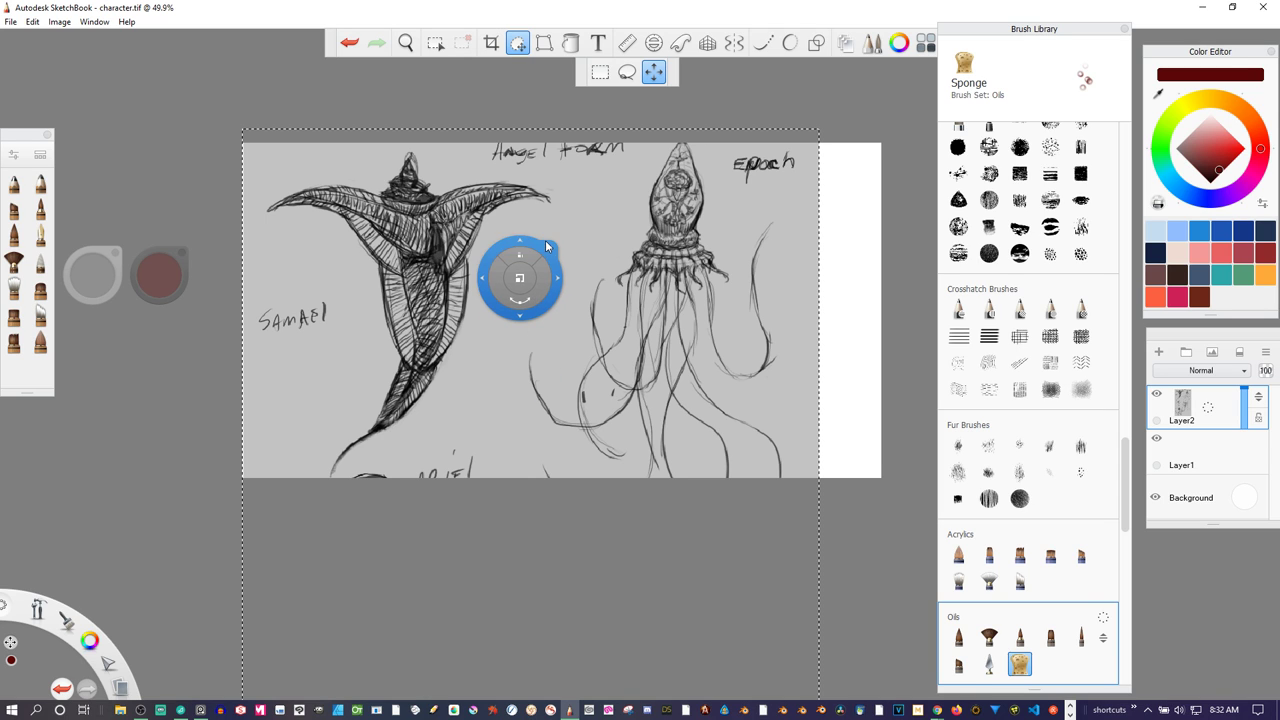
pyautogui.moveTo(421, 160)
pyautogui.mouseDown()
pyautogui.moveTo(209, 76)
pyautogui.moveTo(20, 45)
pyautogui.moveTo(8, 28)
pyautogui.mouseUp()
# - Add the fallen-modernday-research.jpg sketch sheet as another image layer
pyautogui.click(10, 22)
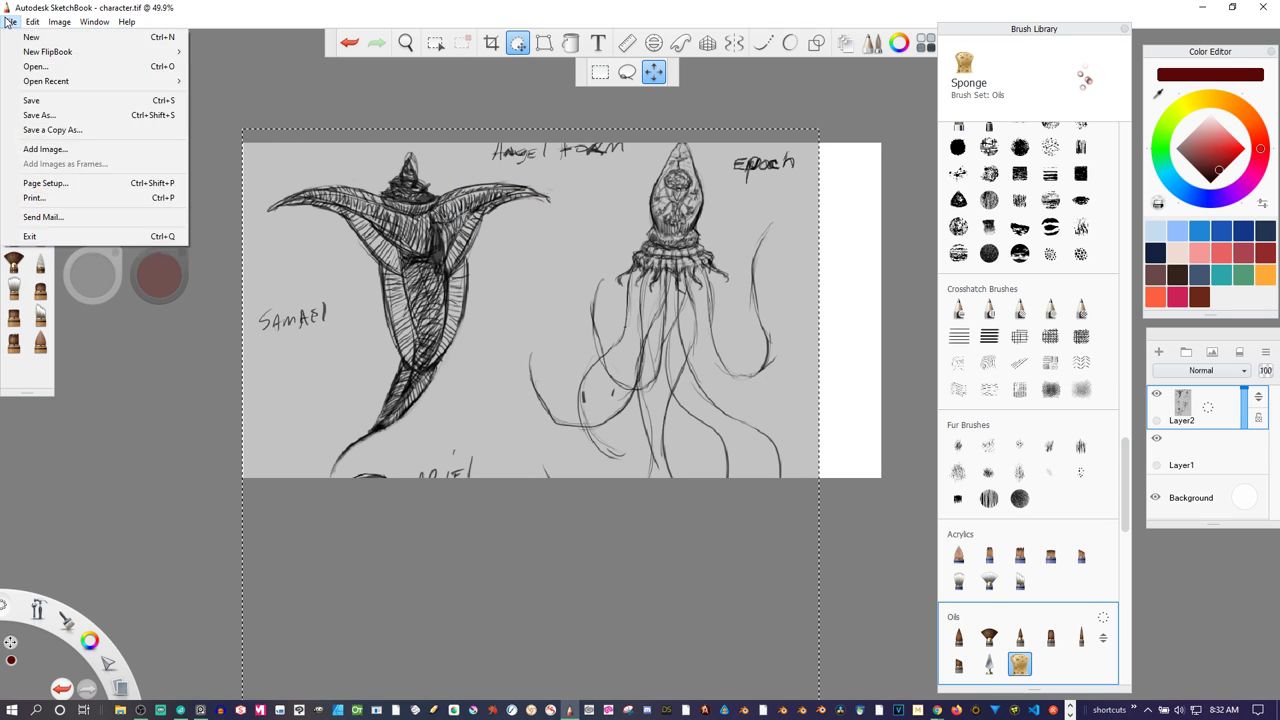
pyautogui.click(31, 148)
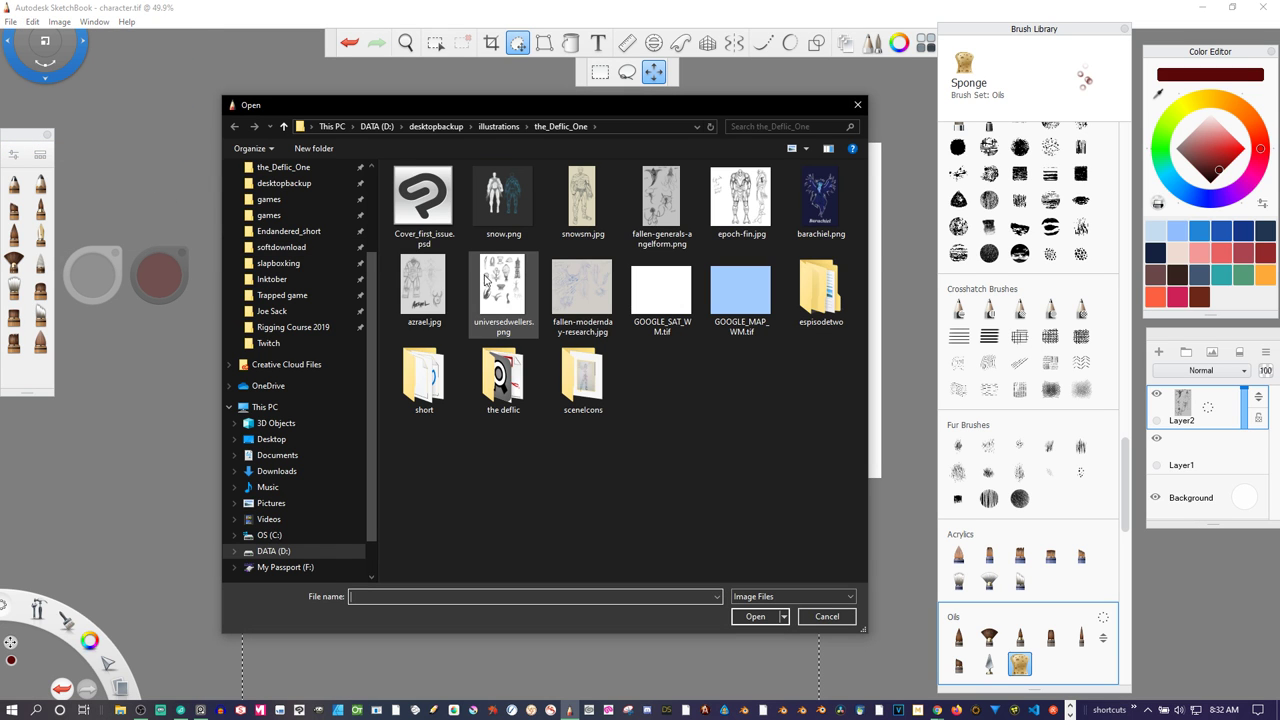
pyautogui.doubleClick(576, 297)
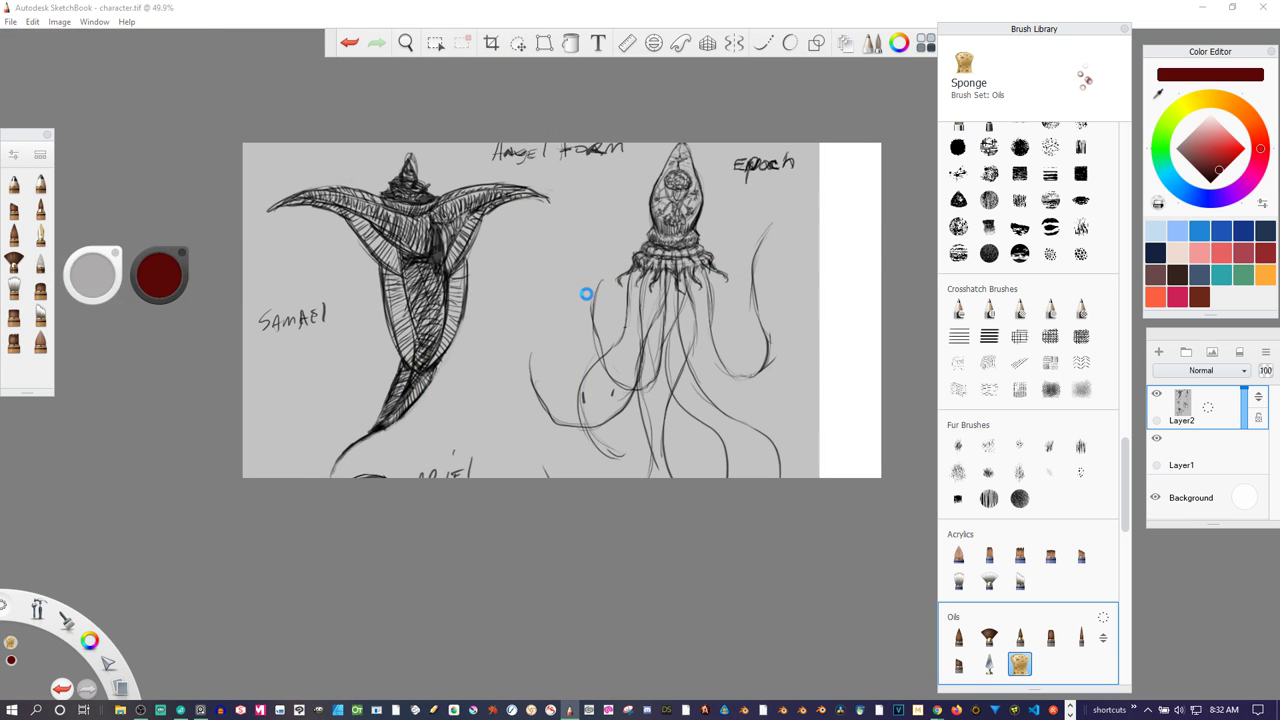
pyautogui.moveTo(586, 293)
pyautogui.mouseDown()
pyautogui.moveTo(641, 470)
pyautogui.moveTo(655, 453)
pyautogui.moveTo(603, 423)
pyautogui.moveTo(622, 409)
pyautogui.moveTo(583, 467)
pyautogui.moveTo(854, 423)
pyautogui.moveTo(1238, 410)
pyautogui.mouseUp()
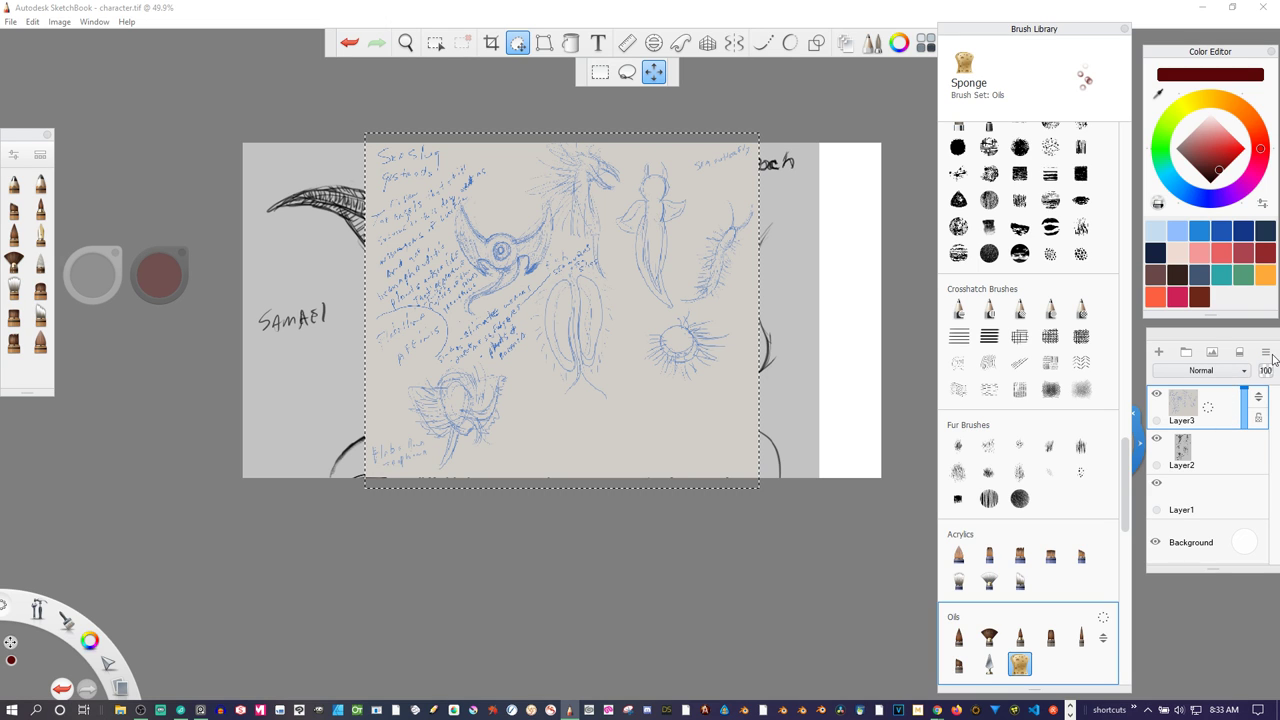
# - Create an empty layer at the top of the stack and delete the layer holding the blue research sketches
pyautogui.hotkey('ctrl', 'v')
pyautogui.click(1233, 447)
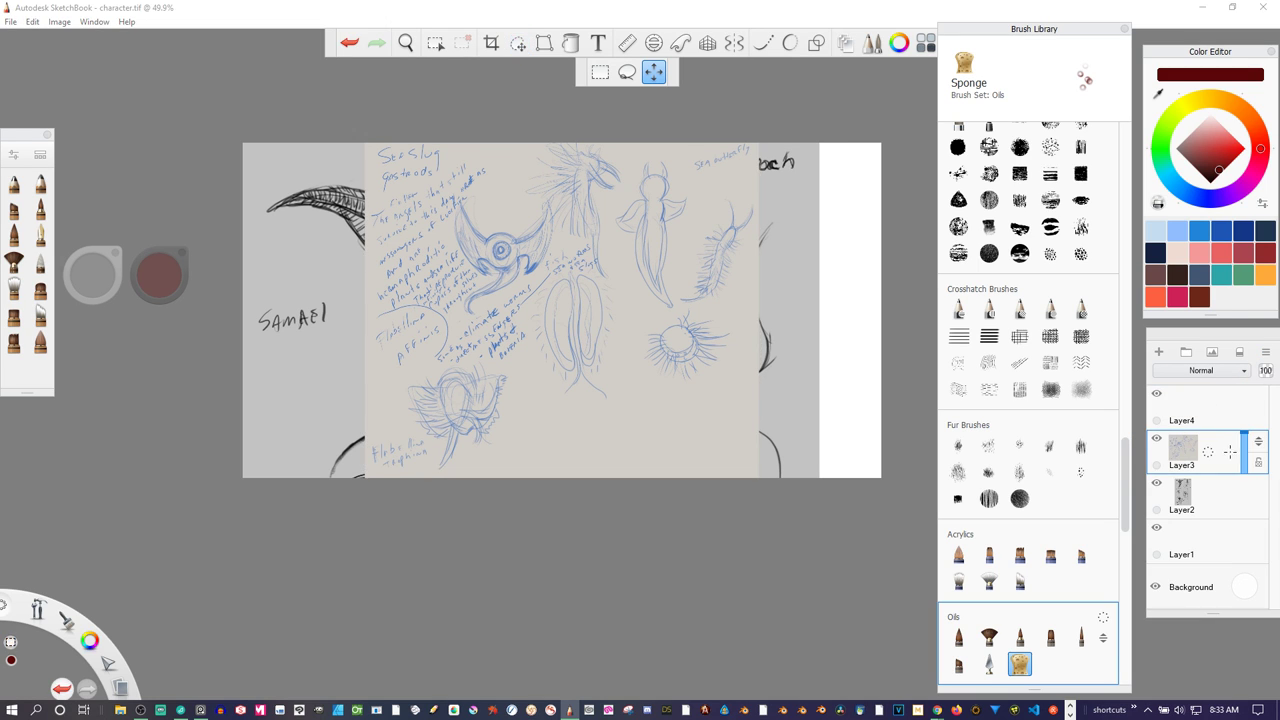
pyautogui.click(1267, 354)
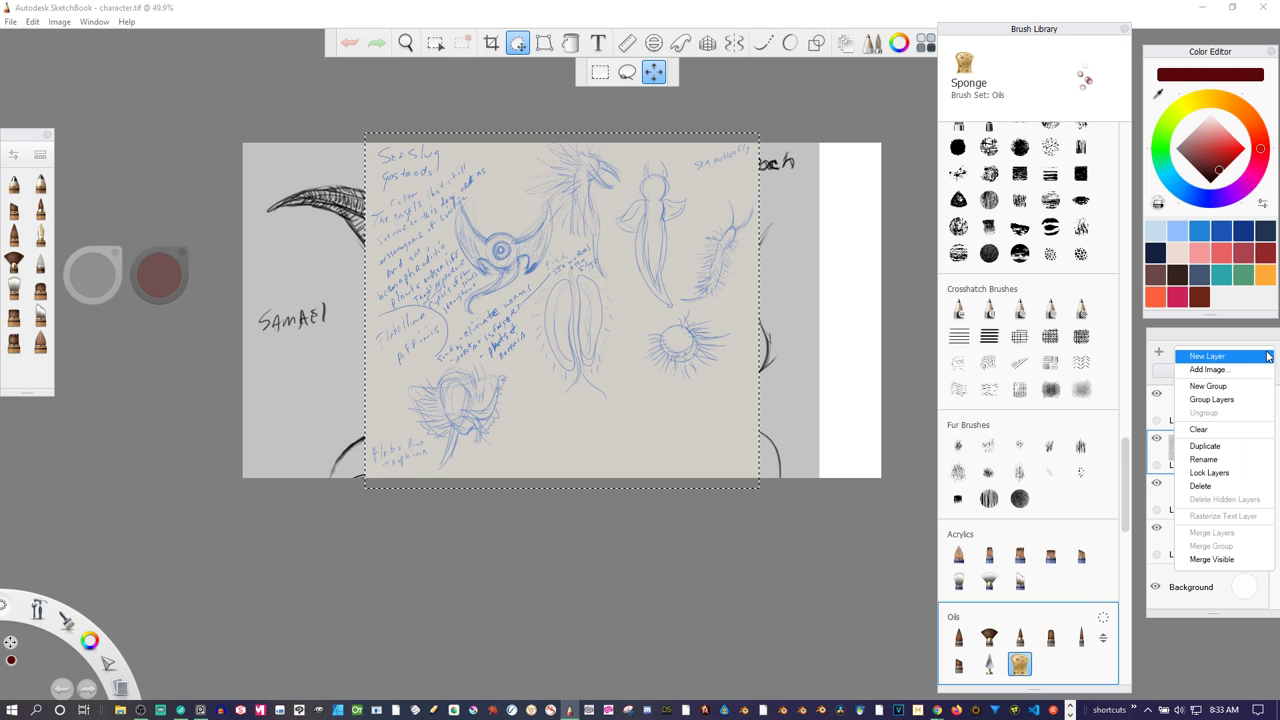
pyautogui.click(1238, 486)
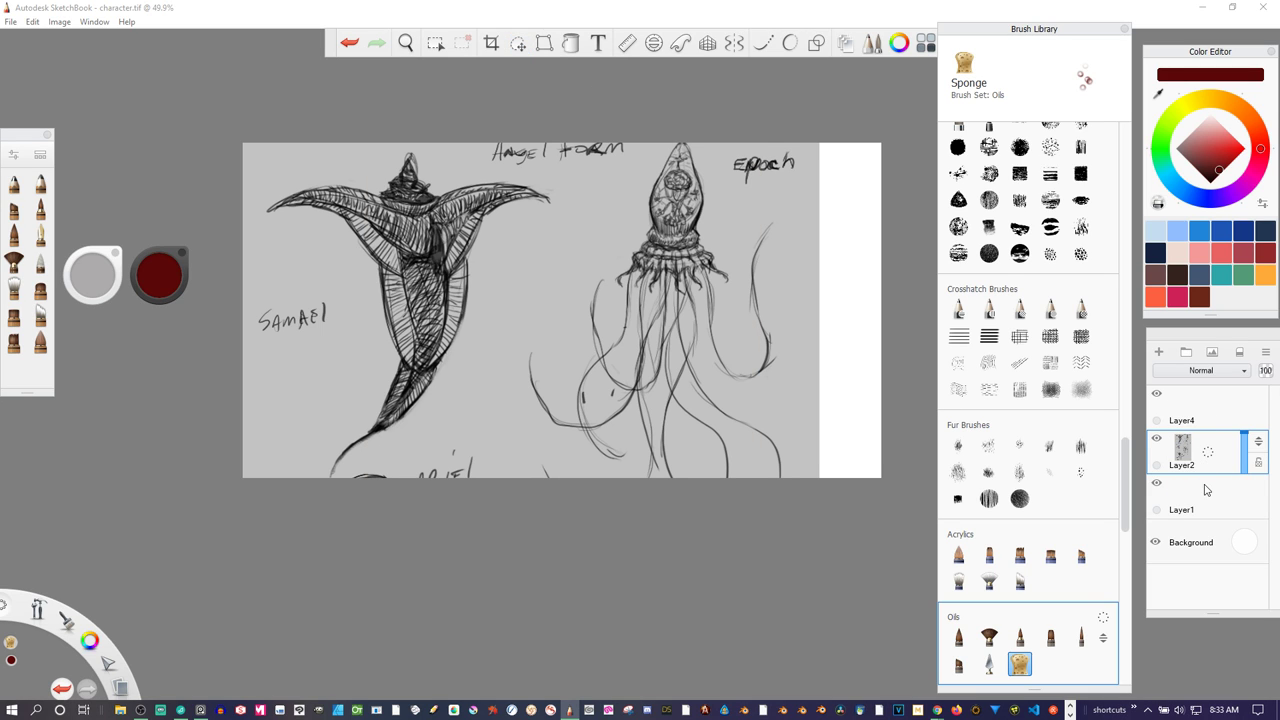
# - Merge the angel form sketch layer into the empty Layer1 beneath it and set the merged layer's opacity to 26%
pyautogui.moveTo(1229, 451); pyautogui.dragTo(1229, 488)
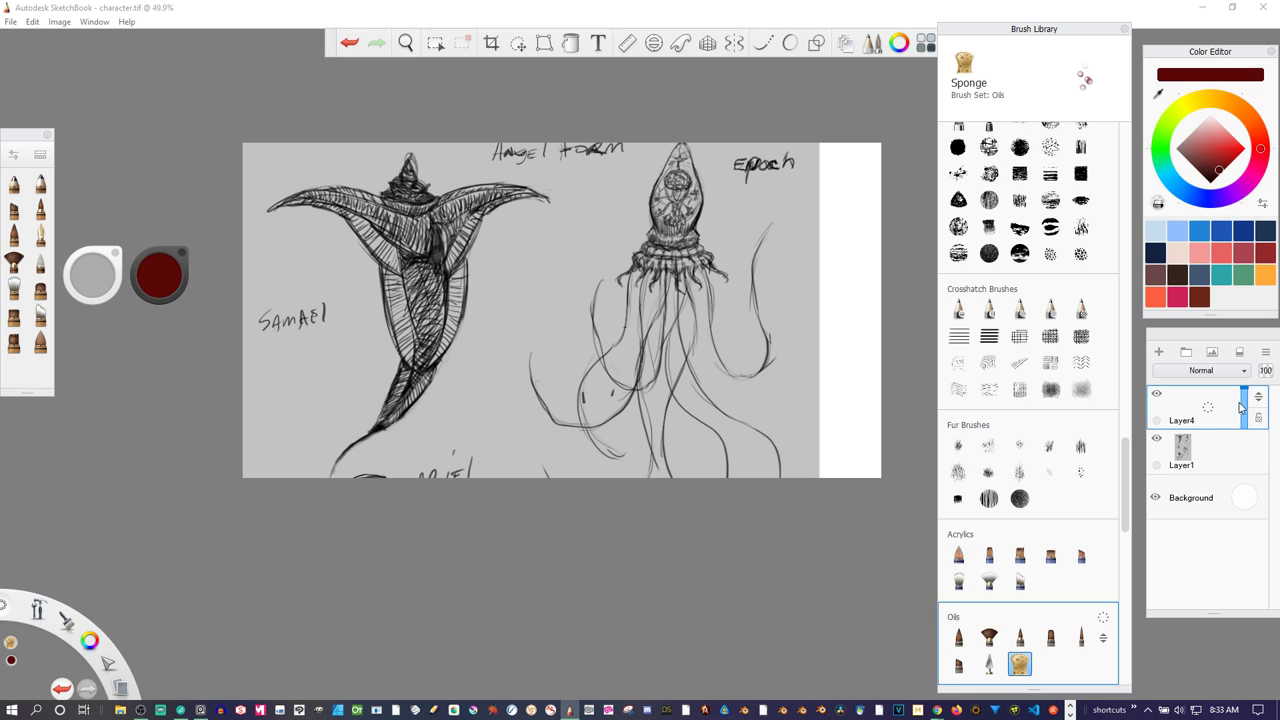
pyautogui.click(1265, 352)
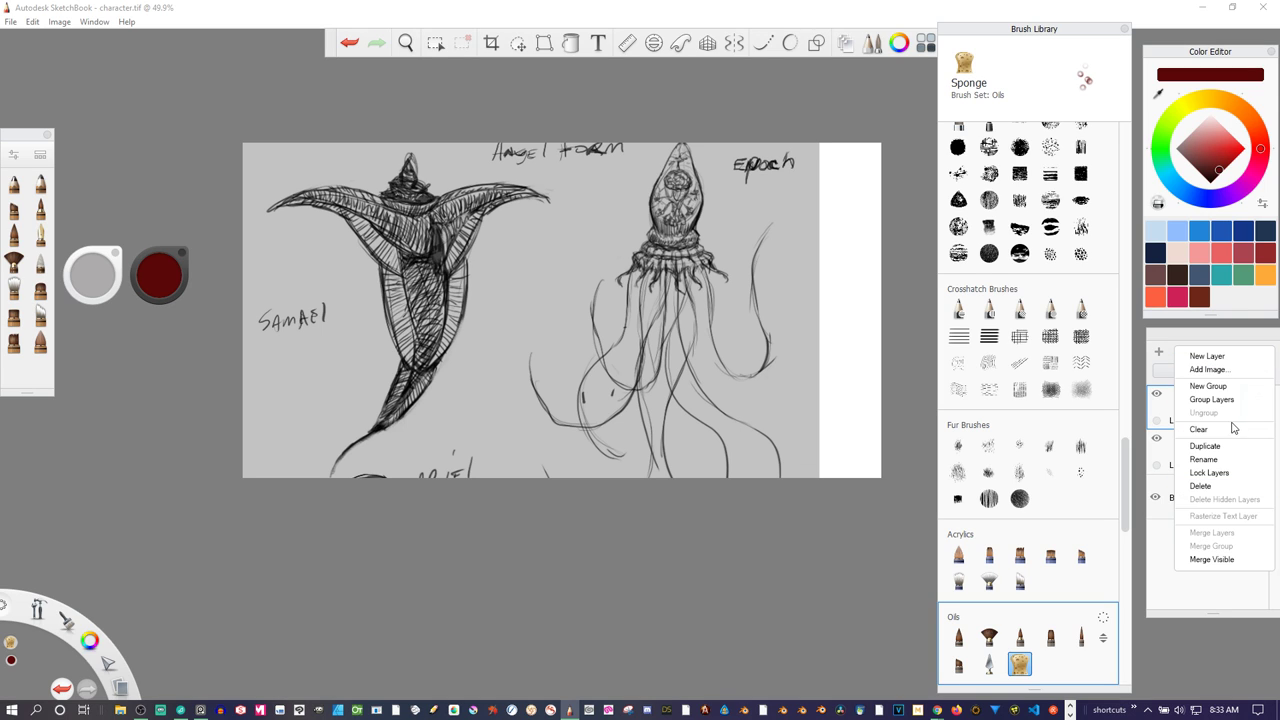
pyautogui.click(1172, 551)
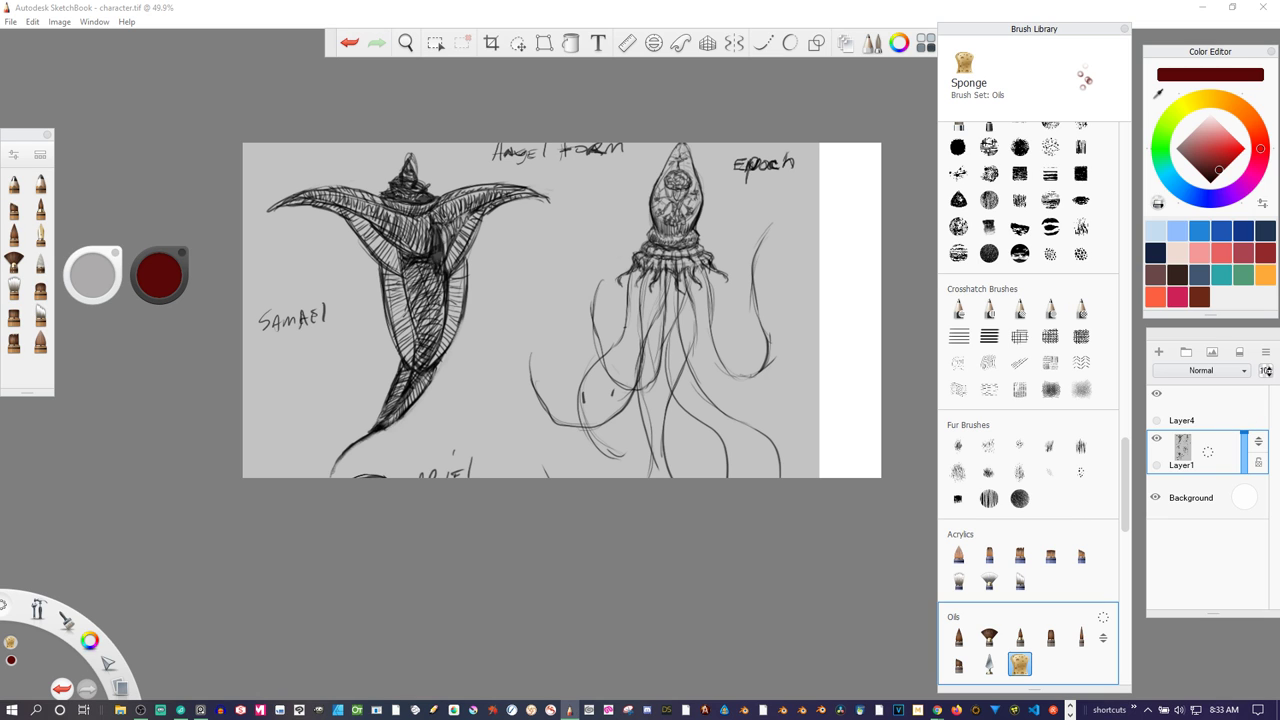
pyautogui.moveTo(1265, 371); pyautogui.dragTo(1266, 530)
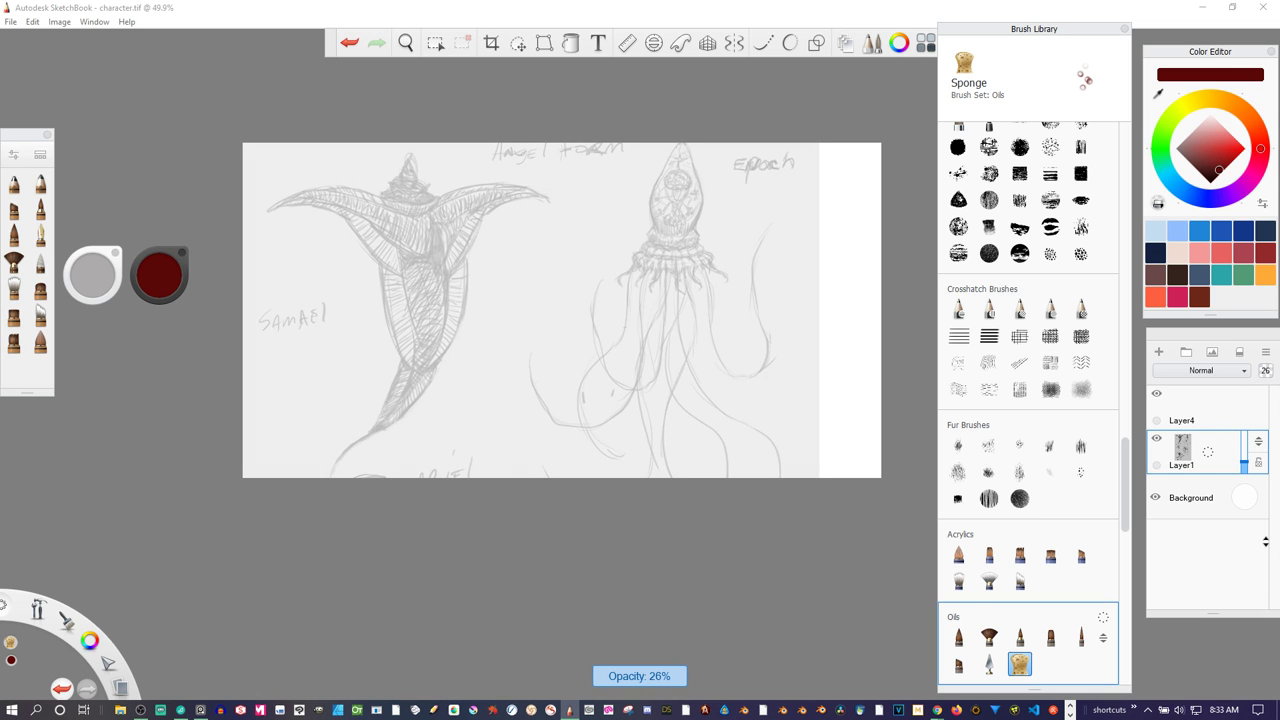
# - Activate the empty Layer4 above the faded sketch and set up the basic Pencil brush with pure red
pyautogui.click(1232, 412)
pyautogui.scroll(-2, 959, 358)
pyautogui.scroll(2, 890, 325)
pyautogui.scroll(-2, 895, 332)
pyautogui.scroll(-1, 895, 332)
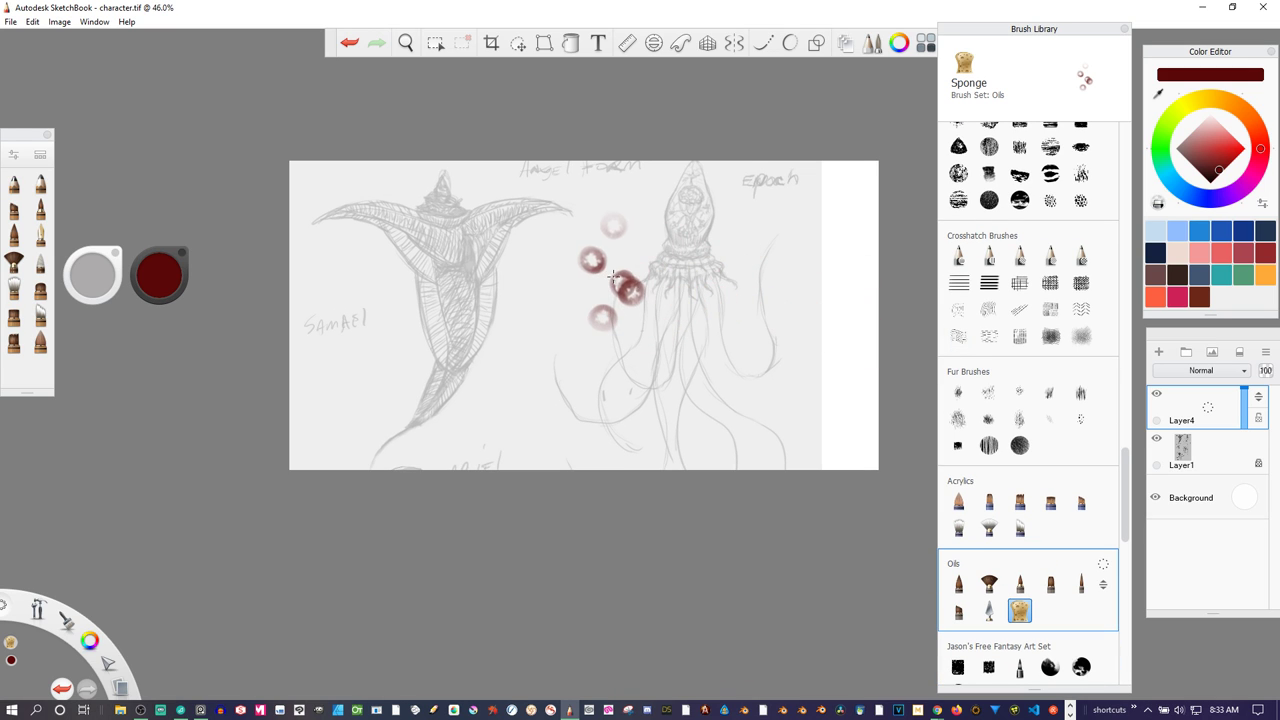
pyautogui.scroll(2, 550, 345)
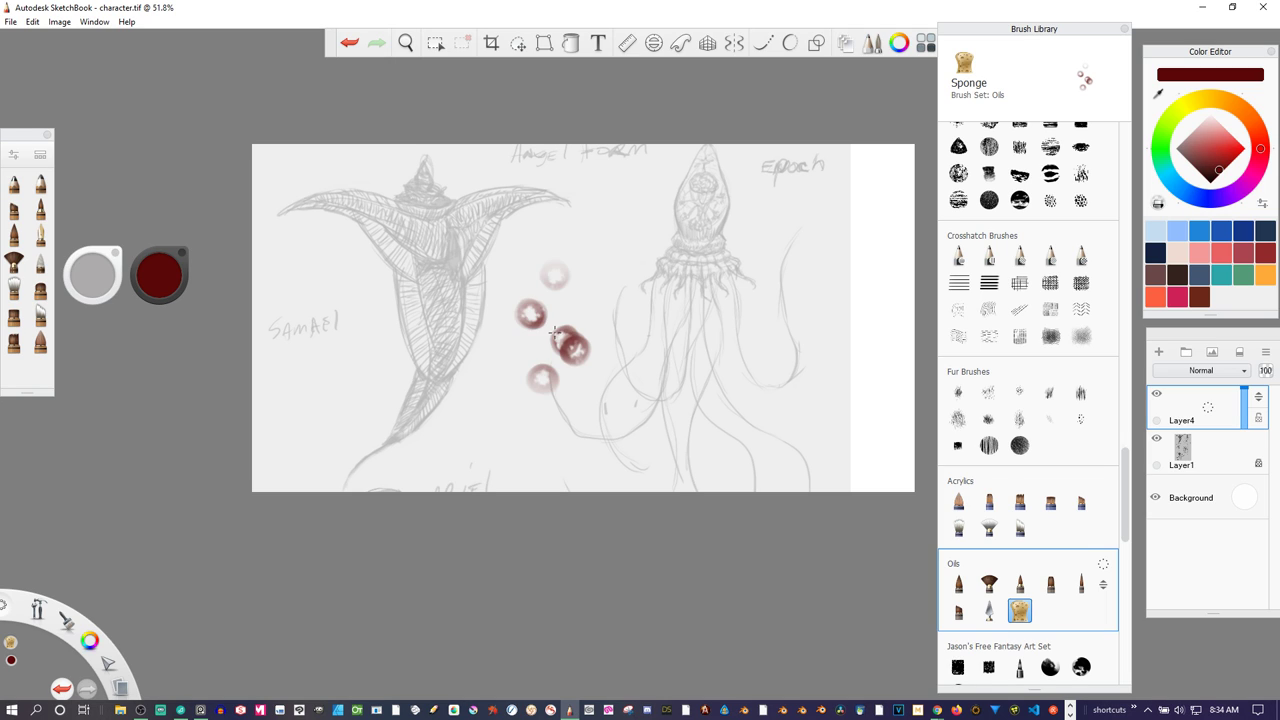
pyautogui.moveTo(1126, 470)
pyautogui.mouseDown()
pyautogui.moveTo(1133, 146)
pyautogui.moveTo(1210, 184)
pyautogui.mouseUp()
pyautogui.click(958, 158)
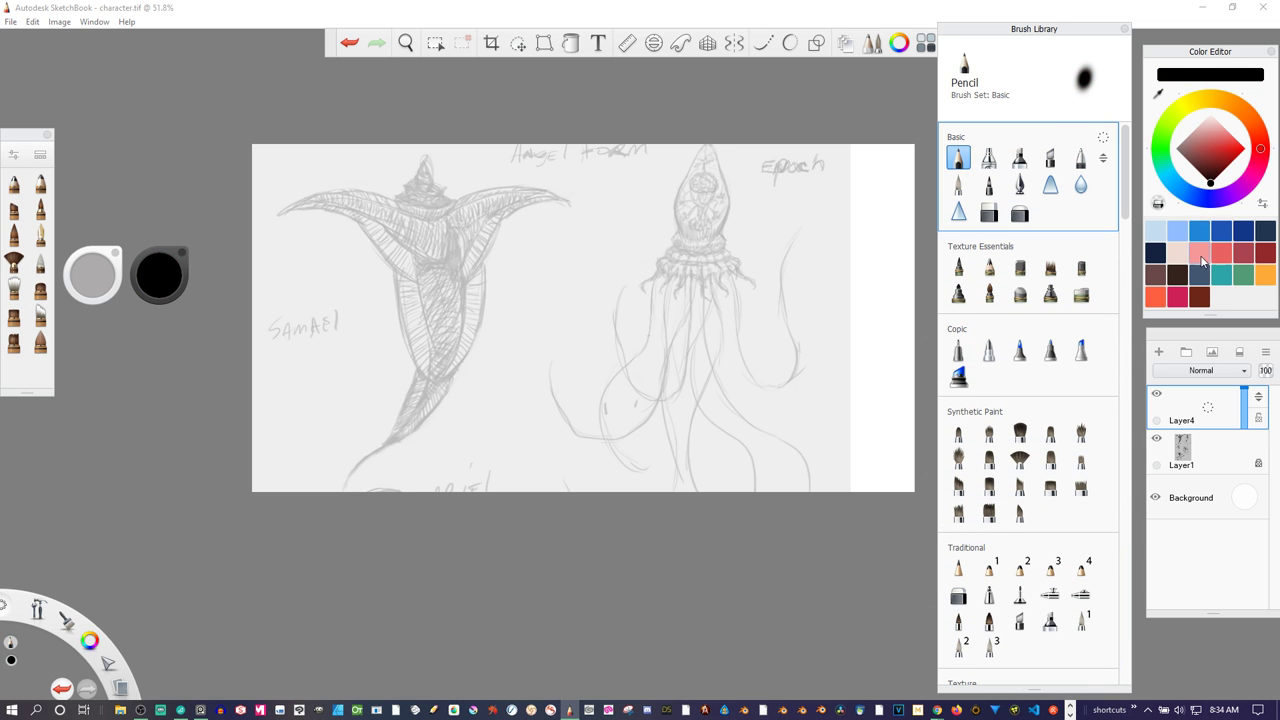
pyautogui.click(1243, 152)
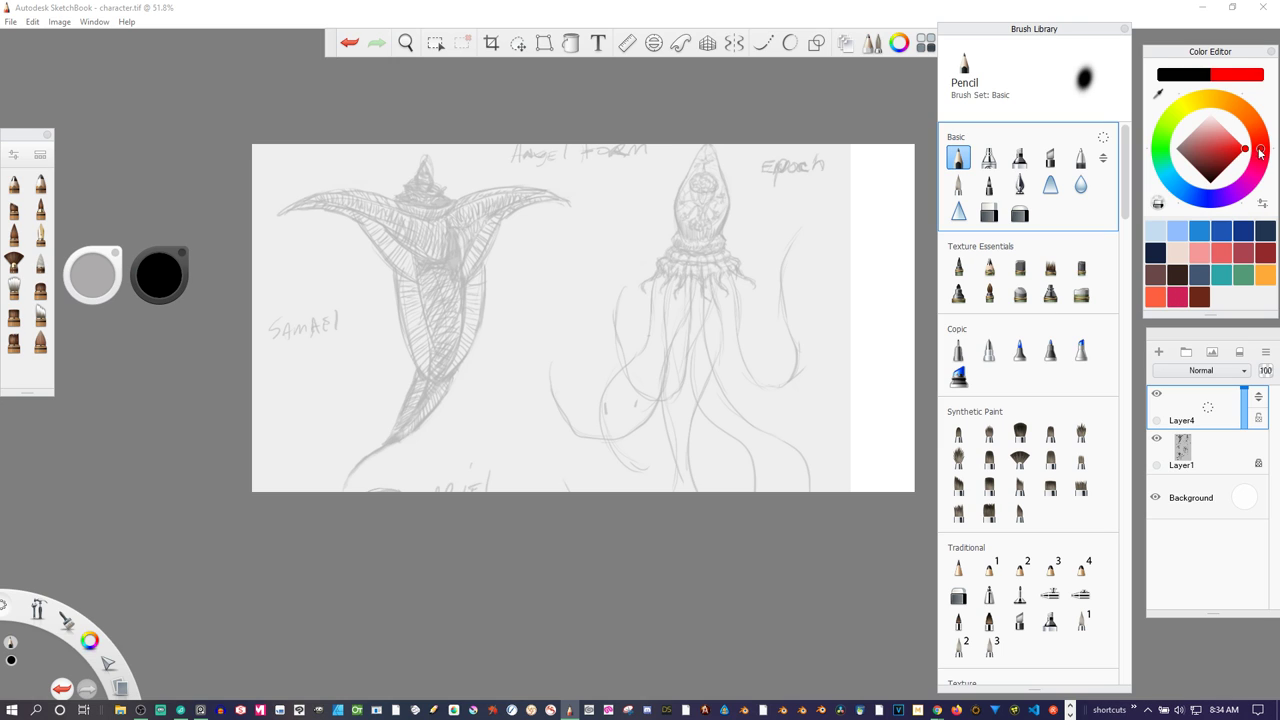
pyautogui.click(1259, 152)
# - Test the red pencil with two curved vertical strokes between the Samael and Epoch figures and undo them
pyautogui.moveTo(592, 268); pyautogui.dragTo(573, 378)
pyautogui.moveTo(616, 289); pyautogui.dragTo(604, 382)
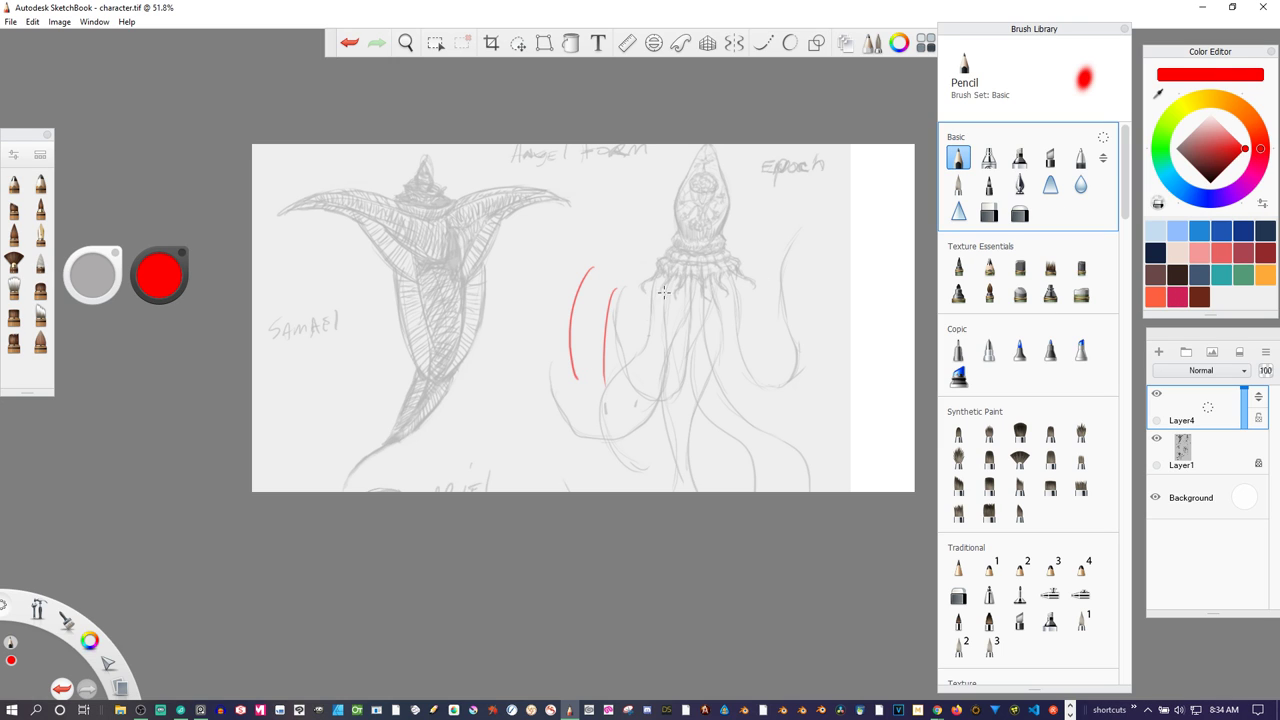
pyautogui.hotkey('ctrl', 'z')
pyautogui.hotkey('ctrl', 'z')
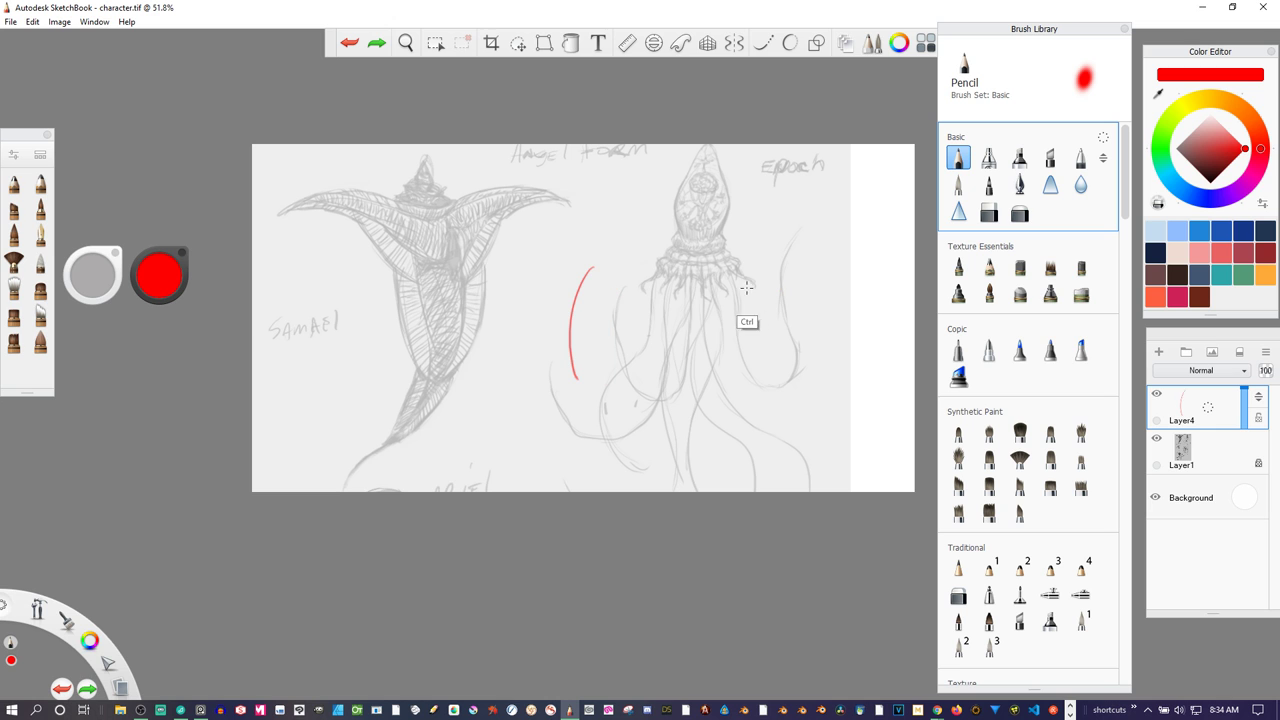
# - Open the image size settings and set the resolution to 300 pixels/inch
pyautogui.press('space')
pyautogui.moveTo(644, 338)
pyautogui.mouseDown()
pyautogui.moveTo(665, 352)
pyautogui.moveTo(648, 402)
pyautogui.moveTo(689, 390)
pyautogui.mouseUp()
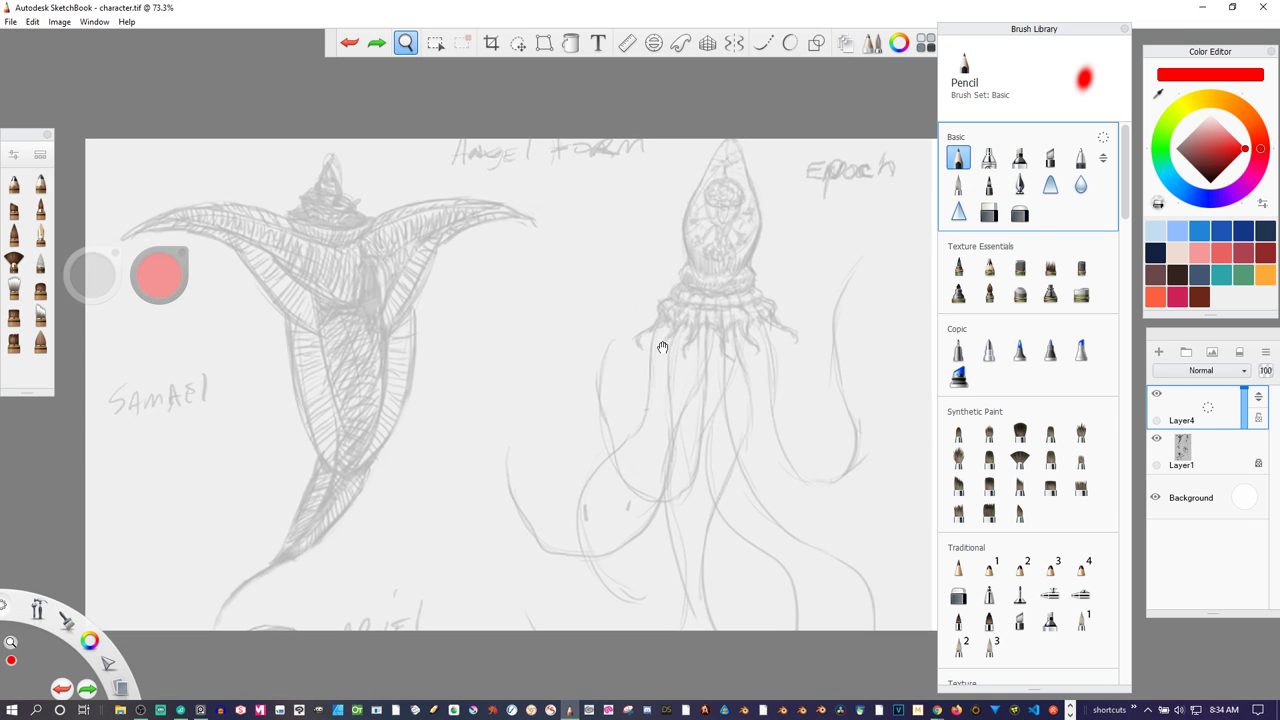
pyautogui.click(62, 21)
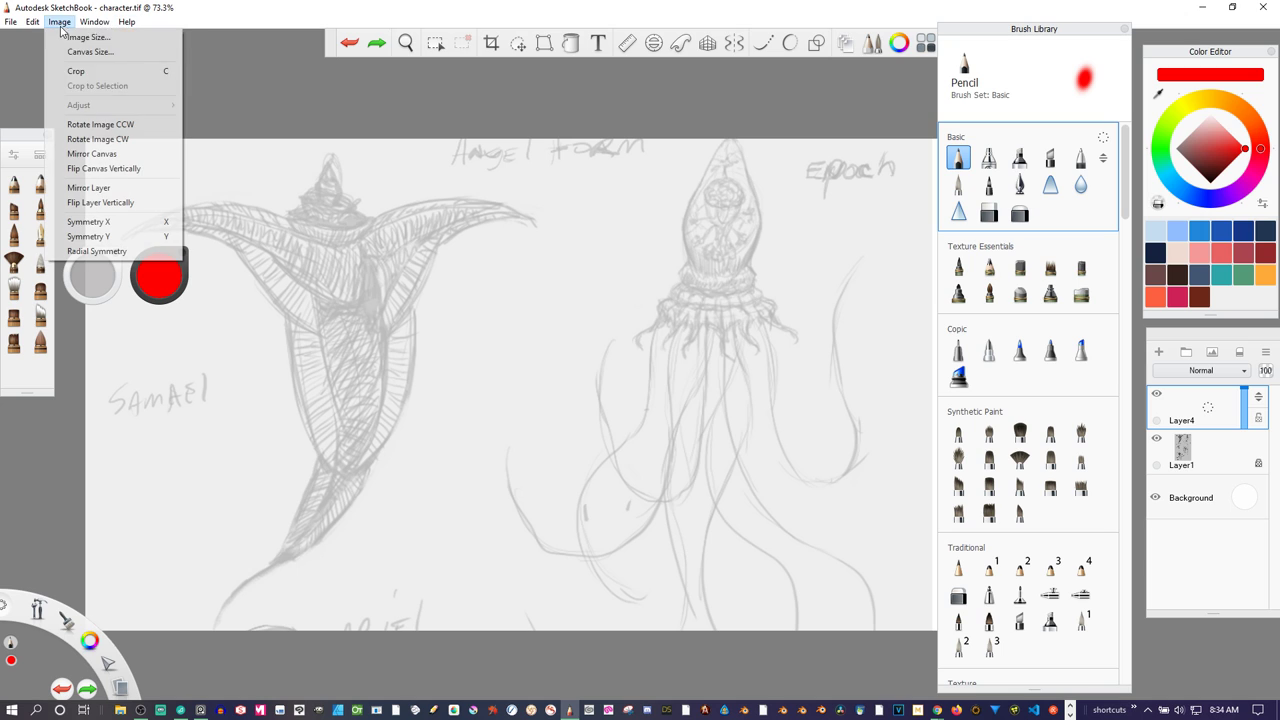
pyautogui.click(127, 38)
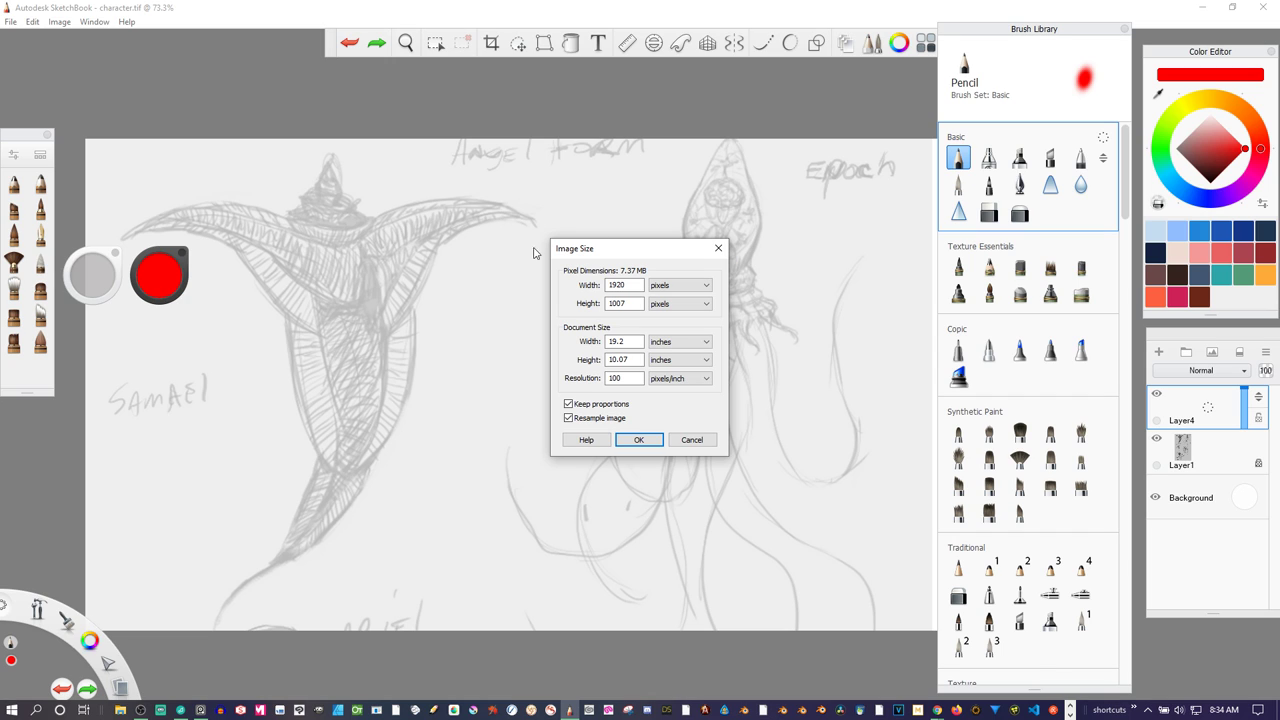
pyautogui.doubleClick(615, 378)
pyautogui.write('300')
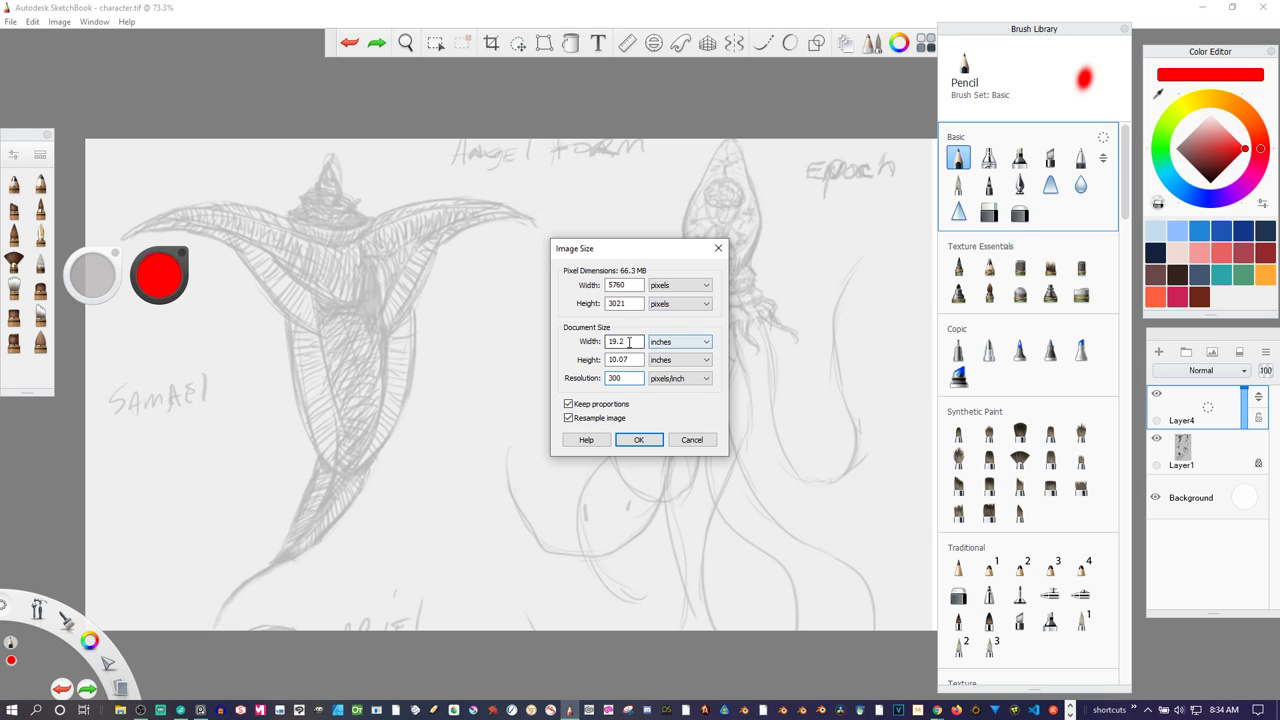
# - Set the document size to 17 by 11 inches with proportions unlocked and apply the resize
pyautogui.doubleClick(620, 359)
pyautogui.write('11')
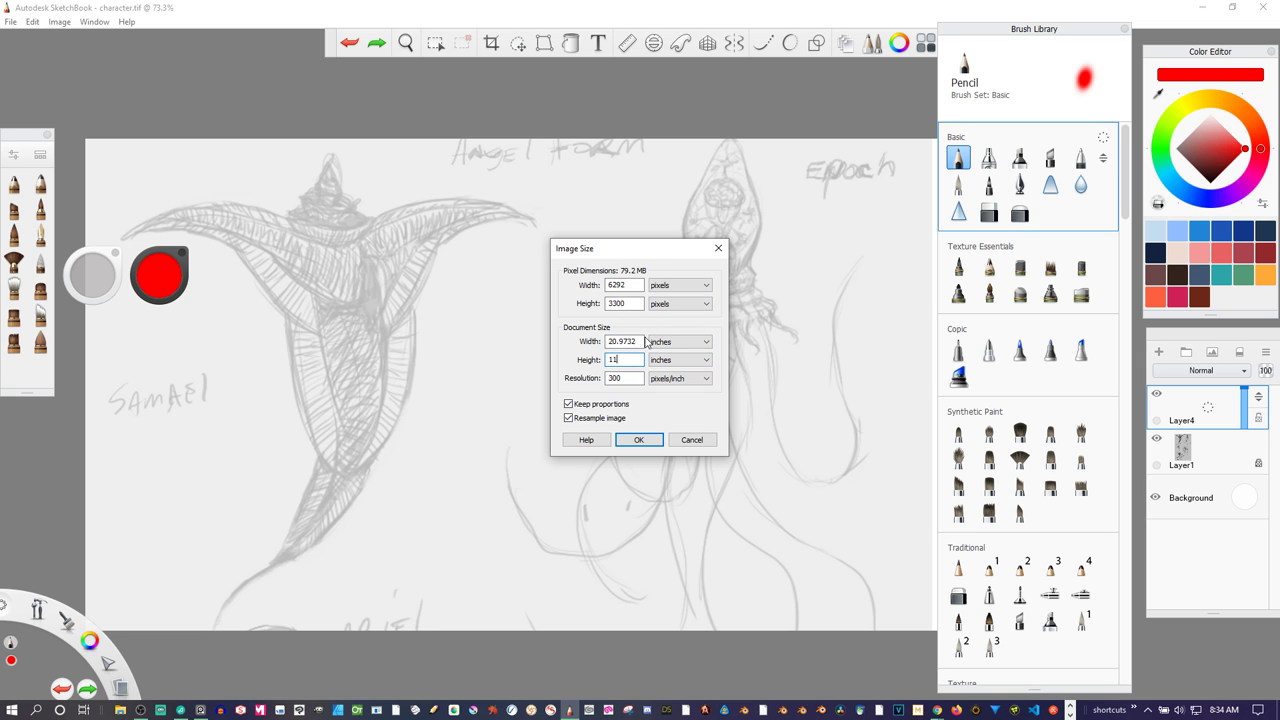
pyautogui.doubleClick(624, 341)
pyautogui.write('17')
pyautogui.click(568, 403)
pyautogui.doubleClick(620, 359)
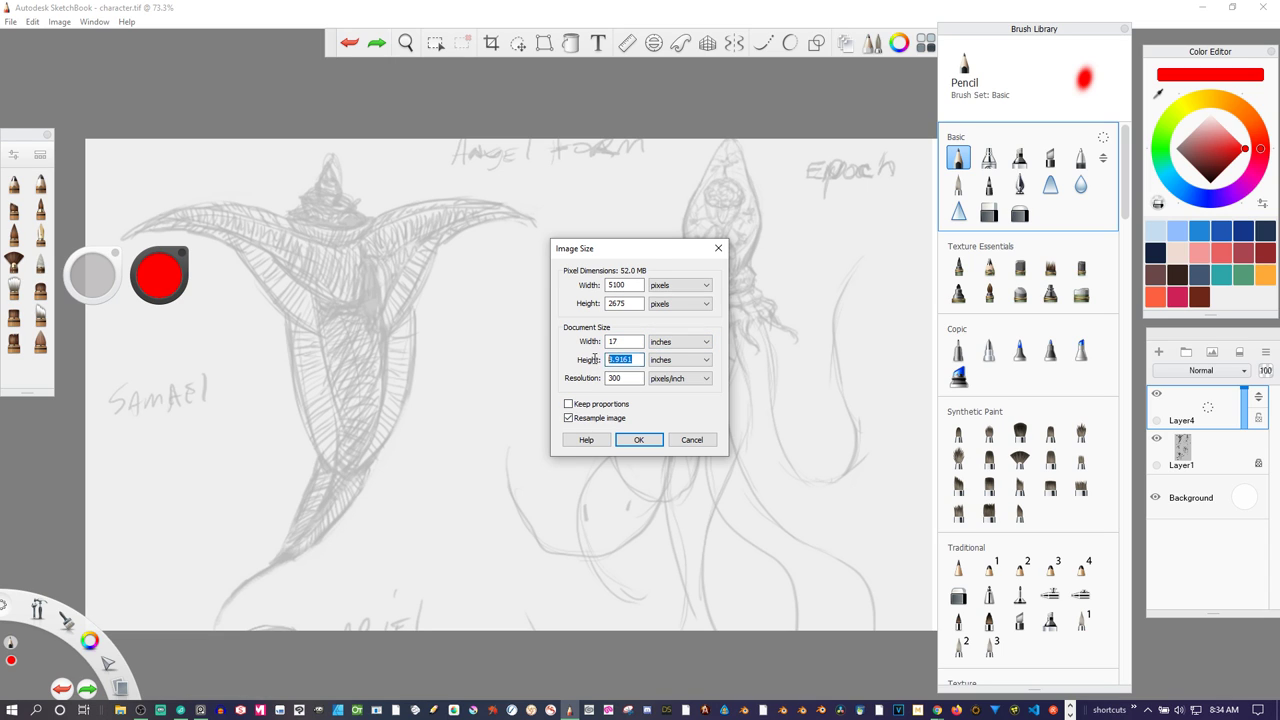
pyautogui.click(636, 440)
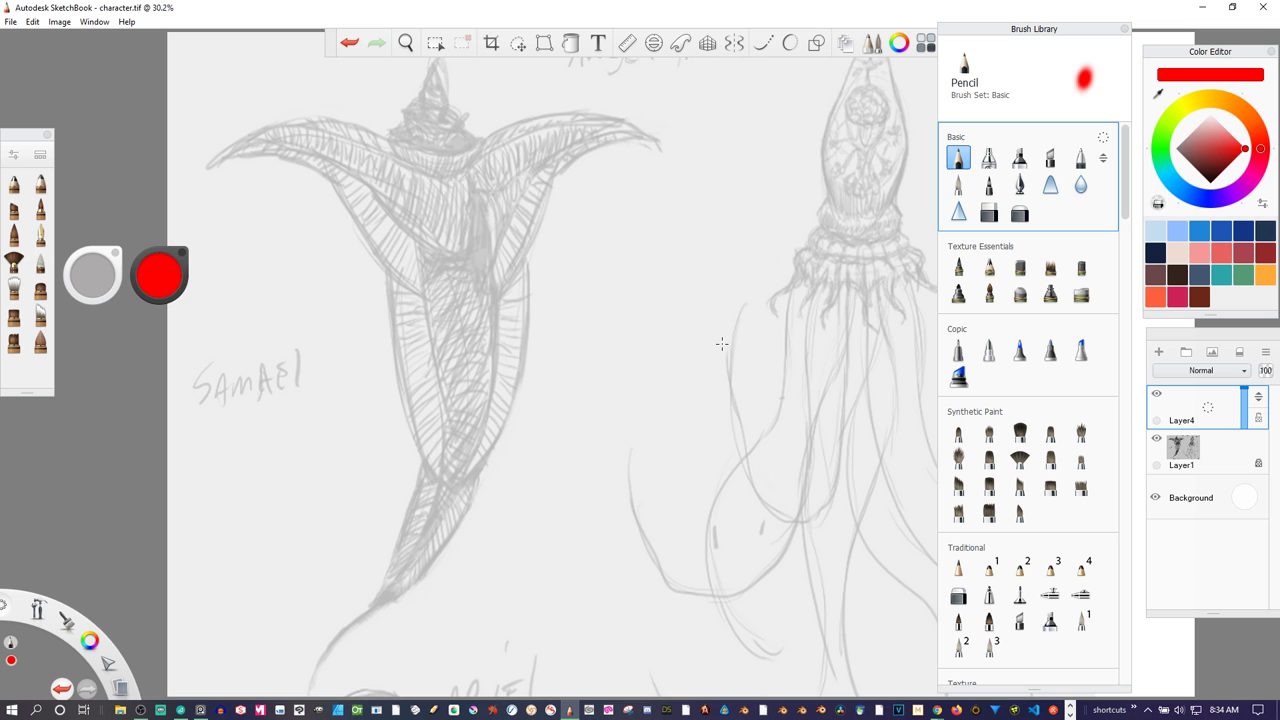
# - Save the resized character.tif canvas
pyautogui.press('space')
pyautogui.moveTo(723, 364); pyautogui.dragTo(580, 422)
pyautogui.press('space')
pyautogui.press('space')
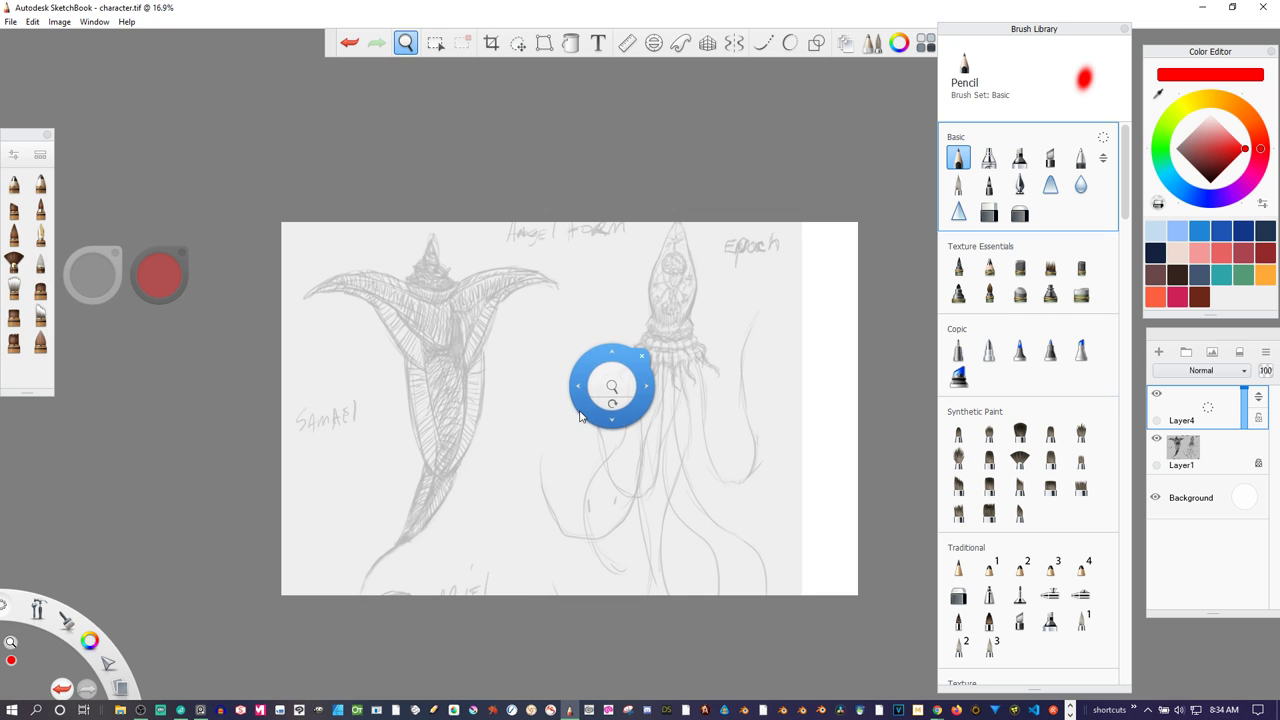
pyautogui.scroll(1, 617, 385)
pyautogui.moveTo(617, 385); pyautogui.dragTo(648, 390)
pyautogui.press('space')
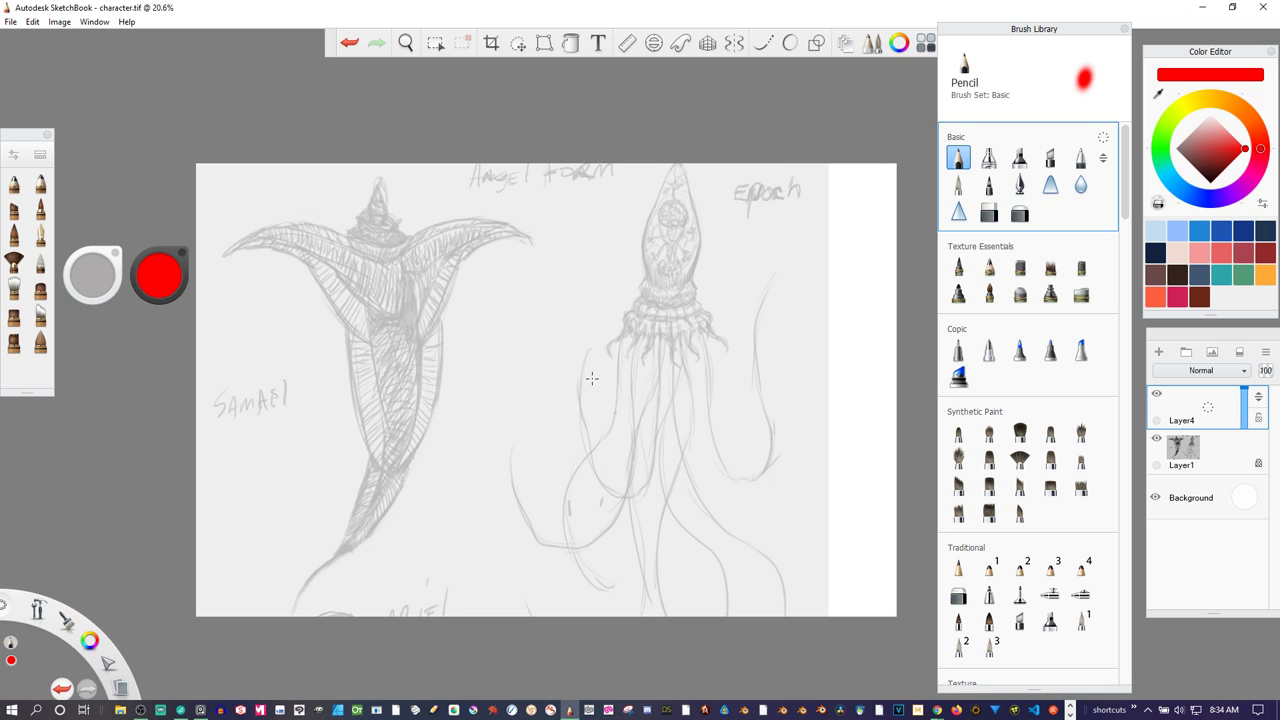
pyautogui.press('ctrl')
pyautogui.hotkey('ctrl', 's')
# - Test the red Pencil with curved vertical strokes between the two figures, including at size 14, and undo them all
pyautogui.moveTo(560, 348)
pyautogui.mouseDown()
pyautogui.moveTo(534, 420)
pyautogui.moveTo(530, 515)
pyautogui.moveTo(557, 455)
pyautogui.moveTo(541, 562)
pyautogui.moveTo(557, 578)
pyautogui.moveTo(472, 478)
pyautogui.moveTo(505, 560)
pyautogui.moveTo(560, 546)
pyautogui.mouseUp()
pyautogui.hotkey('ctrl', 'z')
pyautogui.hotkey('ctrl', 'z')
pyautogui.hotkey('ctrl', 'z')
pyautogui.hotkey('ctrl', 'z')
pyautogui.hotkey('ctrl', 'z')
pyautogui.hotkey('ctrl', 'z')
pyautogui.moveTo(544, 358)
pyautogui.mouseDown()
pyautogui.moveTo(579, 328)
pyautogui.moveTo(505, 550)
pyautogui.mouseUp()
pyautogui.hotkey('ctrl', 'z')
pyautogui.hotkey('ctrl', 'z')
pyautogui.press(']')
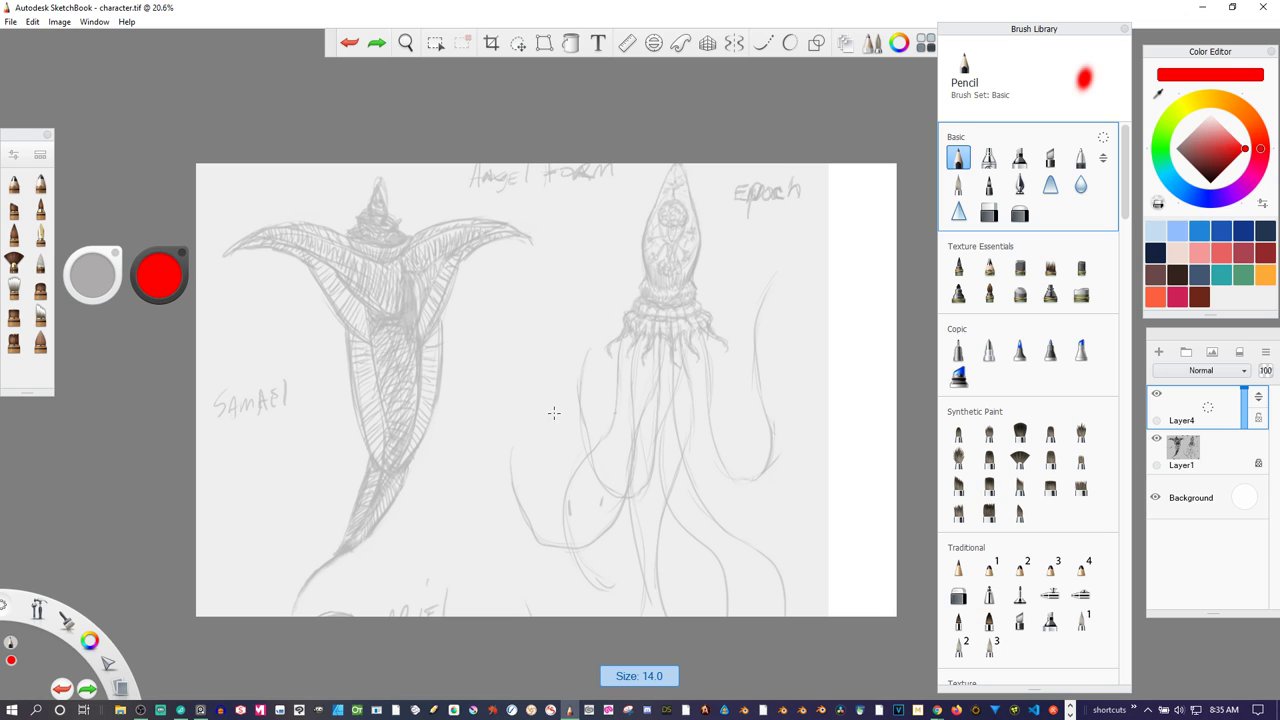
pyautogui.moveTo(572, 316); pyautogui.dragTo(510, 570)
pyautogui.hotkey('ctrl', 'z')
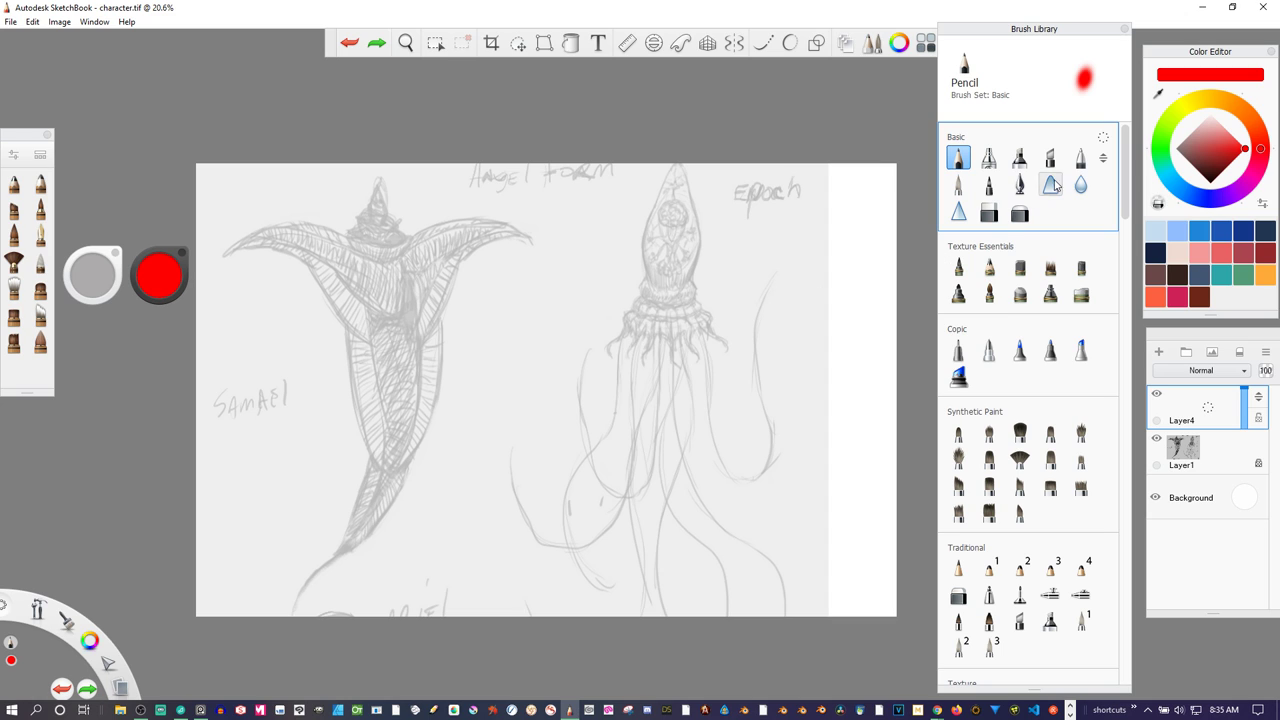
# - Switch to the Traditional set's Hard Pencil and set its size with heavy pressure to 55.1
pyautogui.doubleClick(959, 162)
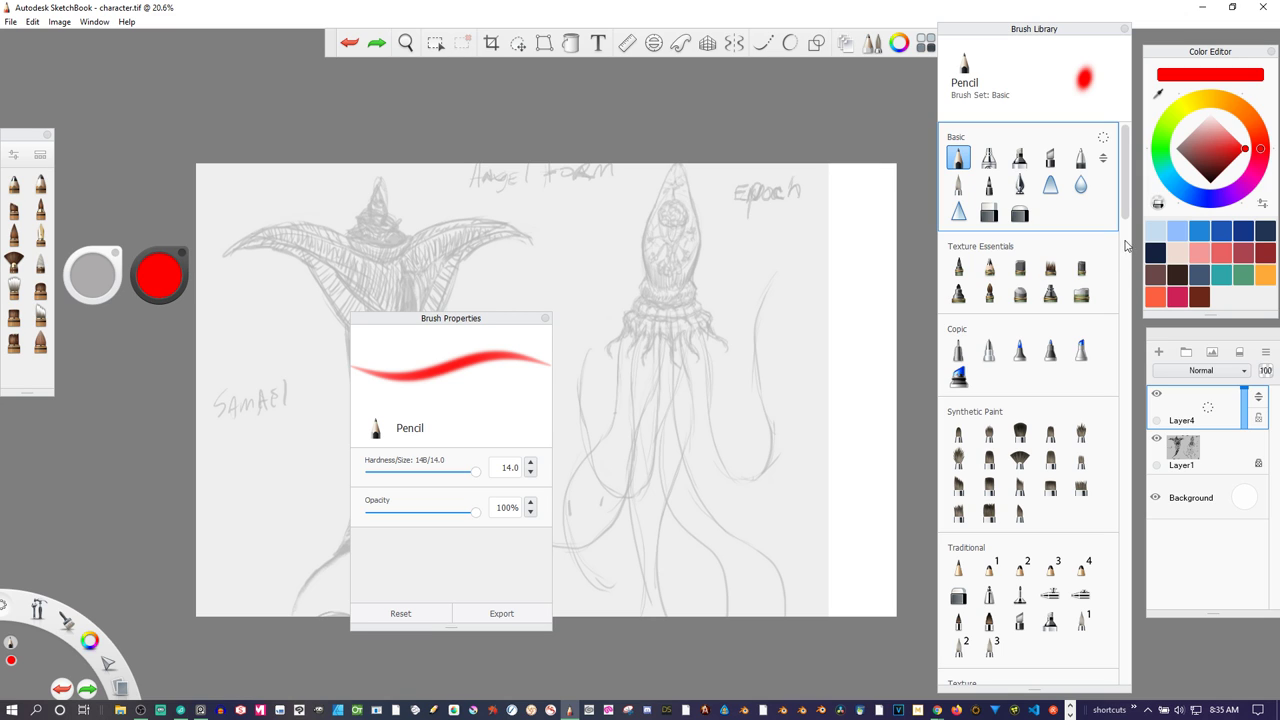
pyautogui.click(958, 567)
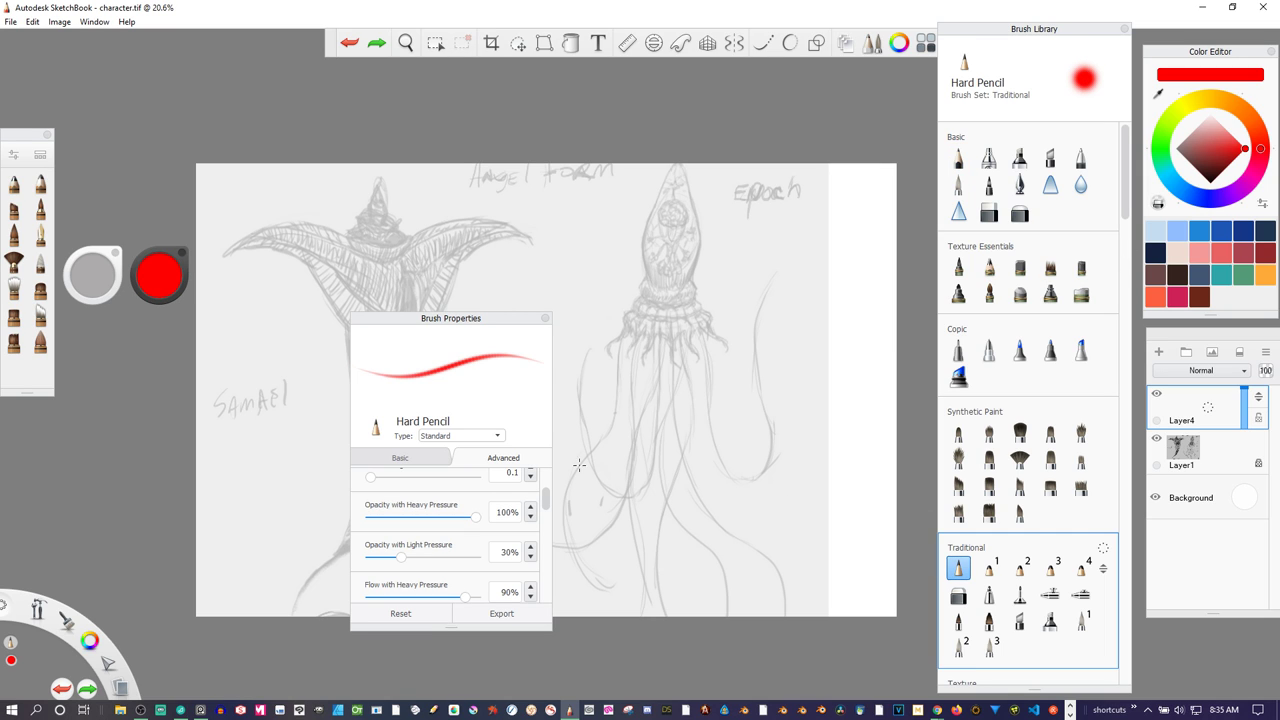
pyautogui.scroll(2, 545, 500)
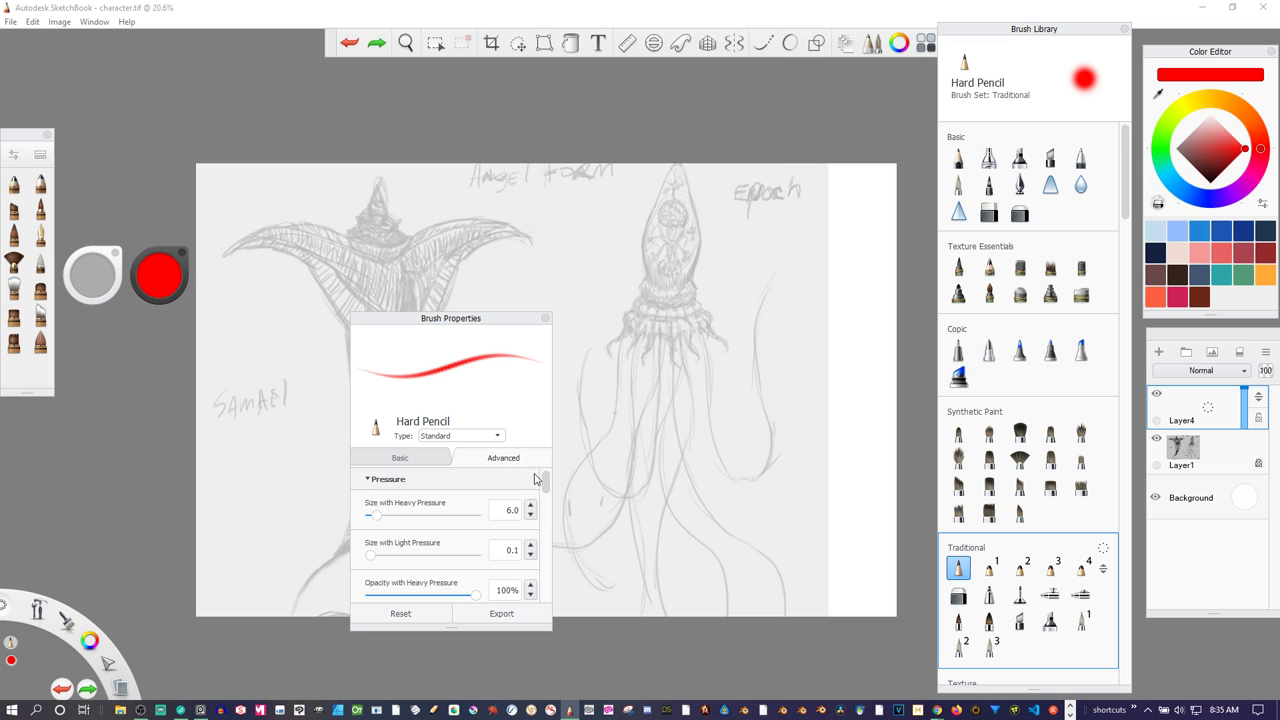
pyautogui.moveTo(377, 515)
pyautogui.mouseDown()
pyautogui.moveTo(456, 515)
pyautogui.moveTo(415, 517)
pyautogui.mouseUp()
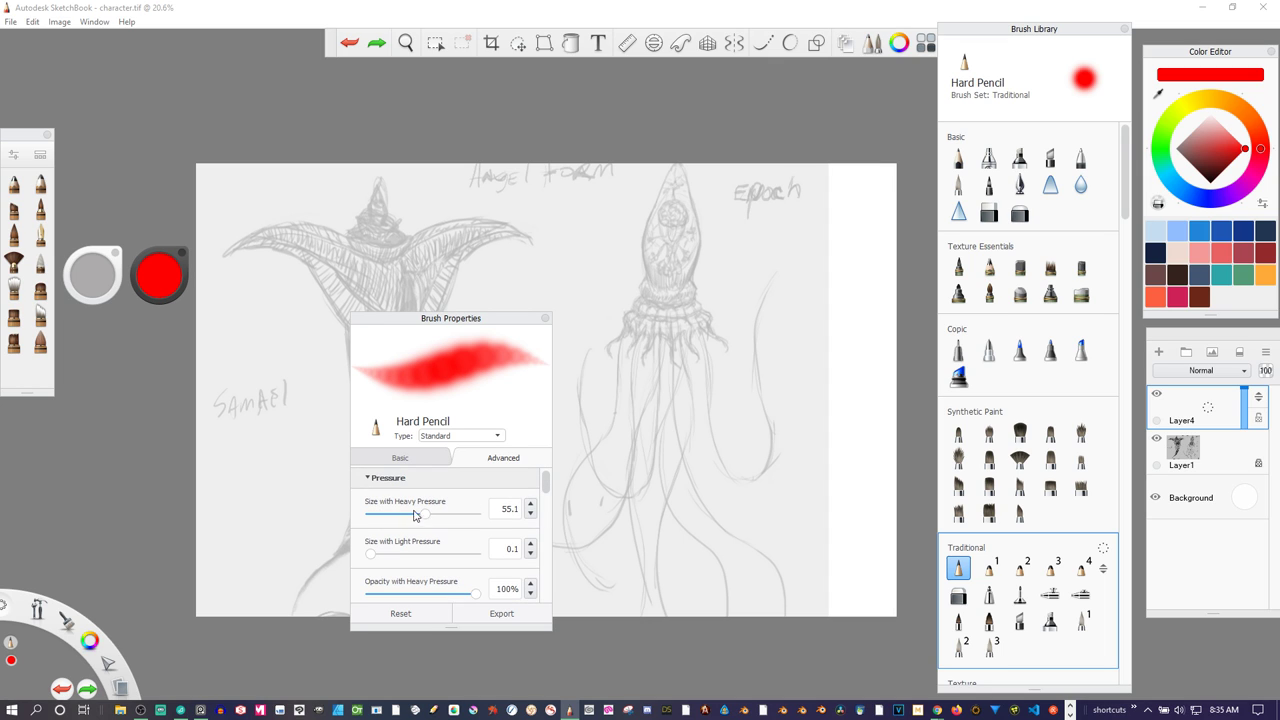
# - Set the Hard Pencil's flow with heavy pressure to 100% and its stamp spacing to 1.0
pyautogui.scroll(-2, 546, 500)
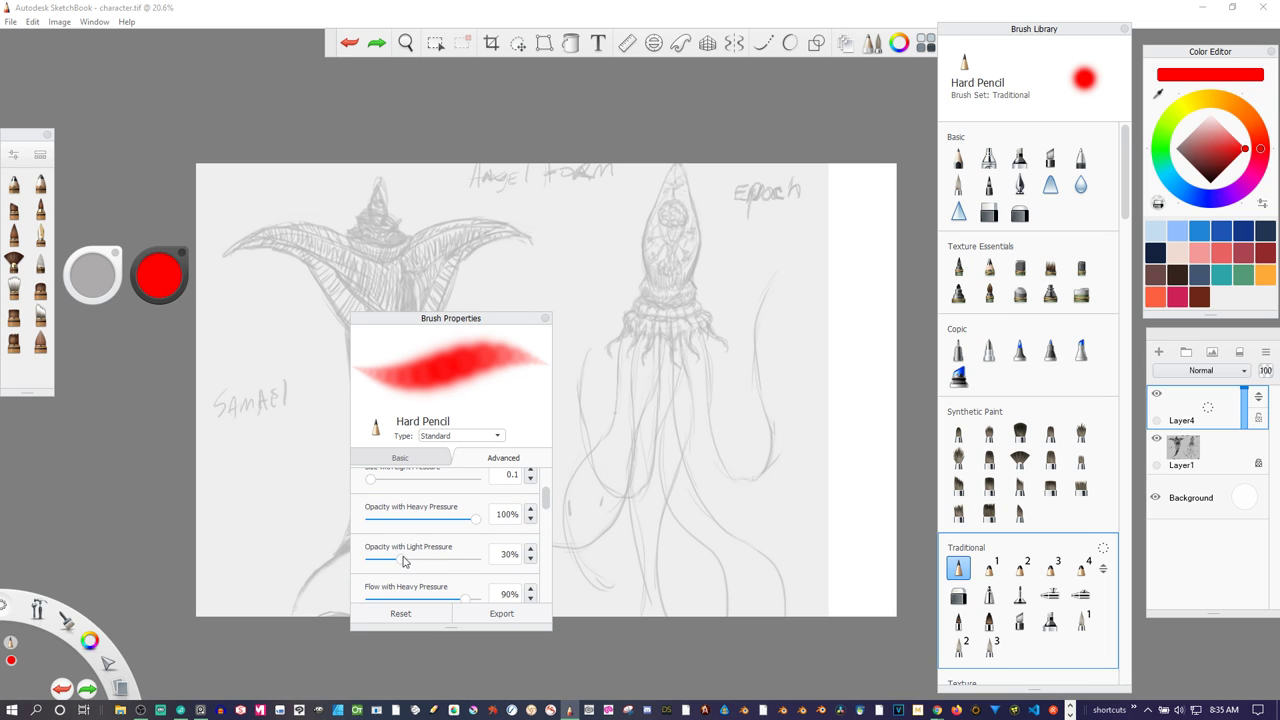
pyautogui.scroll(-2, 546, 525)
pyautogui.scroll(-1, 546, 525)
pyautogui.moveTo(468, 488); pyautogui.dragTo(477, 488)
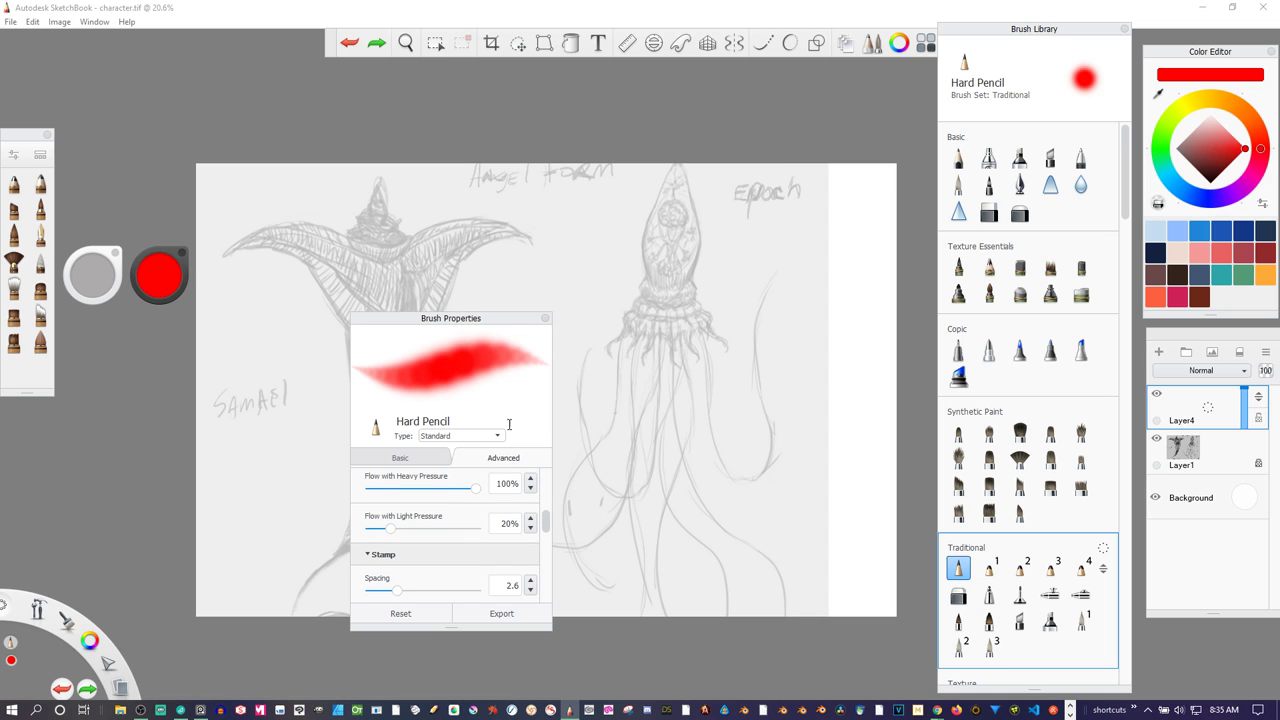
pyautogui.moveTo(399, 590); pyautogui.dragTo(379, 590)
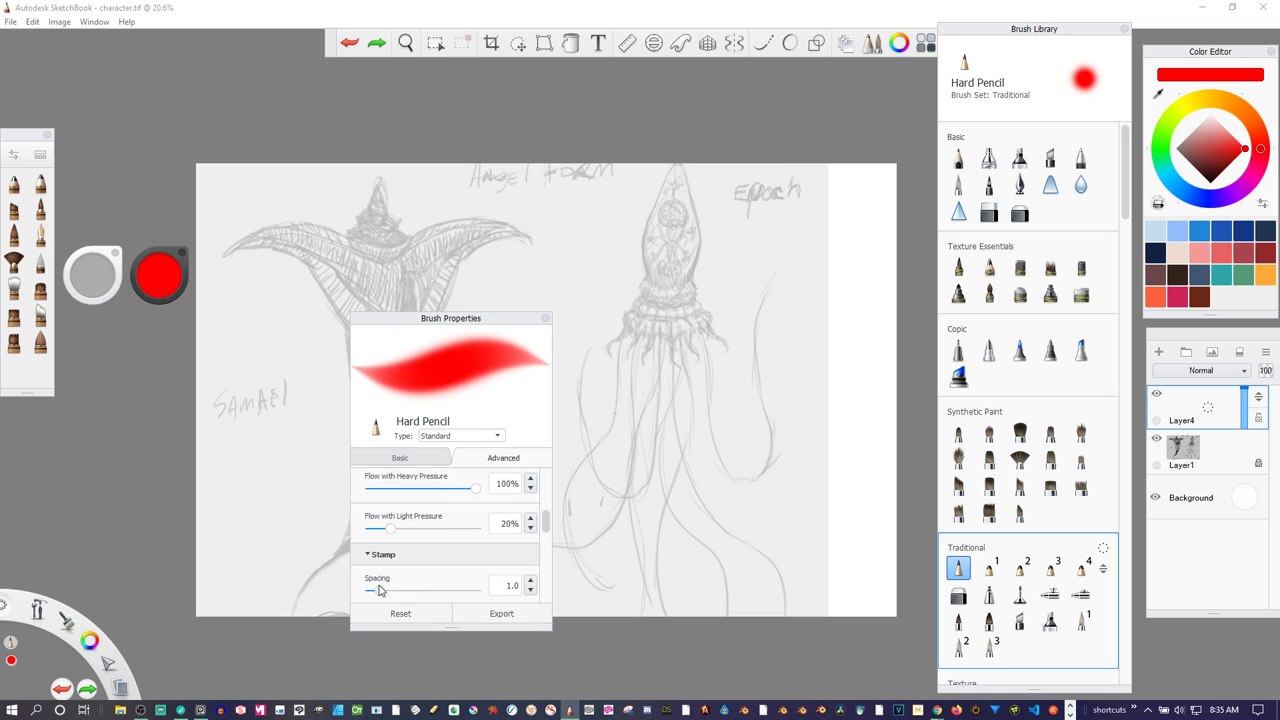
pyautogui.click(545, 319)
# - Test the adjusted Hard Pencil with slanted red strokes beside the Epoch figure and undo each one
pyautogui.moveTo(548, 323); pyautogui.dragTo(483, 538)
pyautogui.hotkey('ctrl', 'z')
pyautogui.moveTo(482, 478)
pyautogui.mouseDown()
pyautogui.moveTo(526, 372)
pyautogui.moveTo(573, 305)
pyautogui.moveTo(475, 548)
pyautogui.mouseUp()
pyautogui.hotkey('ctrl', 'z')
pyautogui.moveTo(582, 303)
pyautogui.mouseDown()
pyautogui.moveTo(526, 381)
pyautogui.moveTo(481, 528)
pyautogui.mouseUp()
pyautogui.hotkey('ctrl', 'z')
# - Reduce the Hard Pencil size to 45.1 while testing curved strokes between the figures, and clear them from Layer4
pyautogui.moveTo(571, 329); pyautogui.dragTo(506, 470)
pyautogui.press('[')
pyautogui.press('[')
pyautogui.press('[')
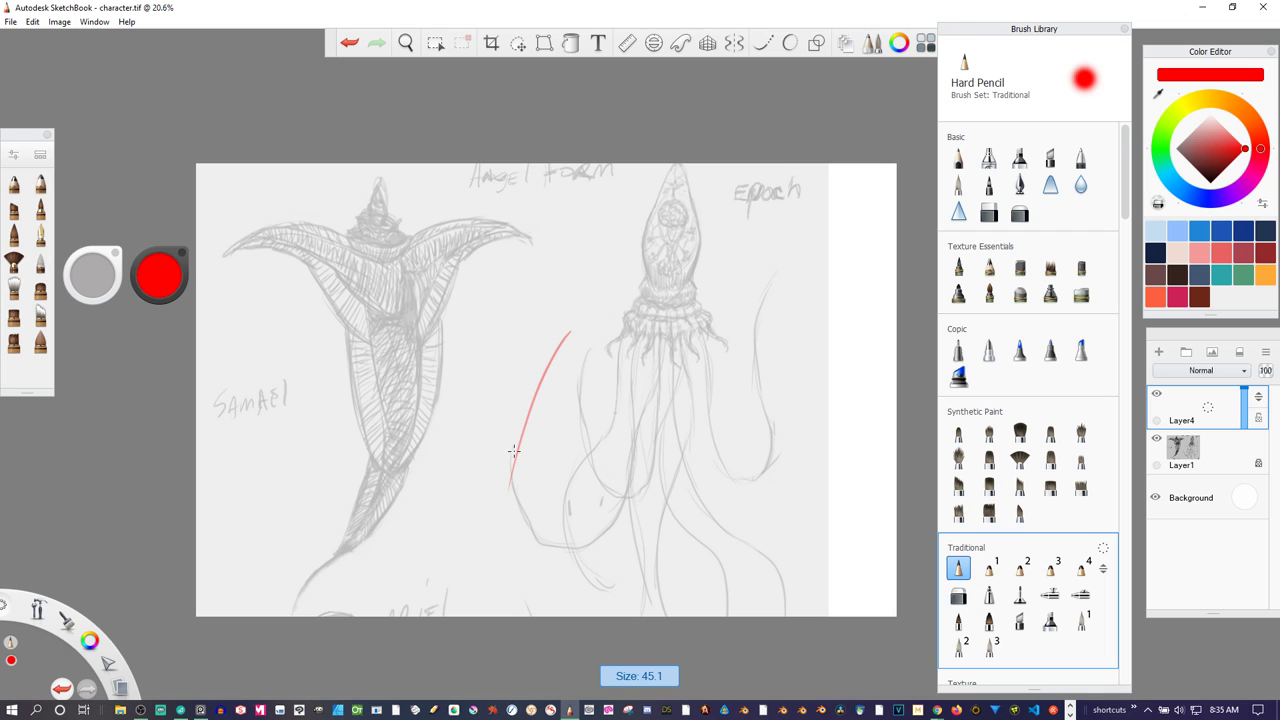
pyautogui.moveTo(546, 321); pyautogui.dragTo(491, 518)
pyautogui.moveTo(548, 324); pyautogui.dragTo(510, 488)
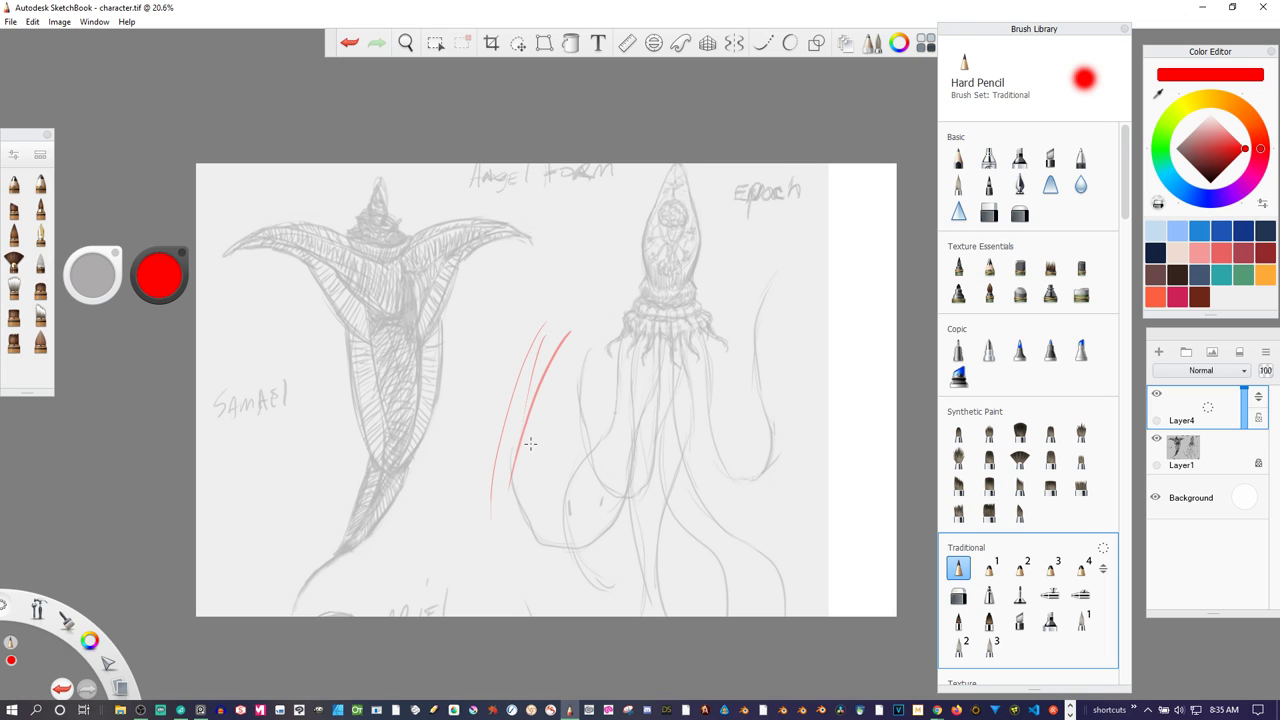
pyautogui.press('Delete')
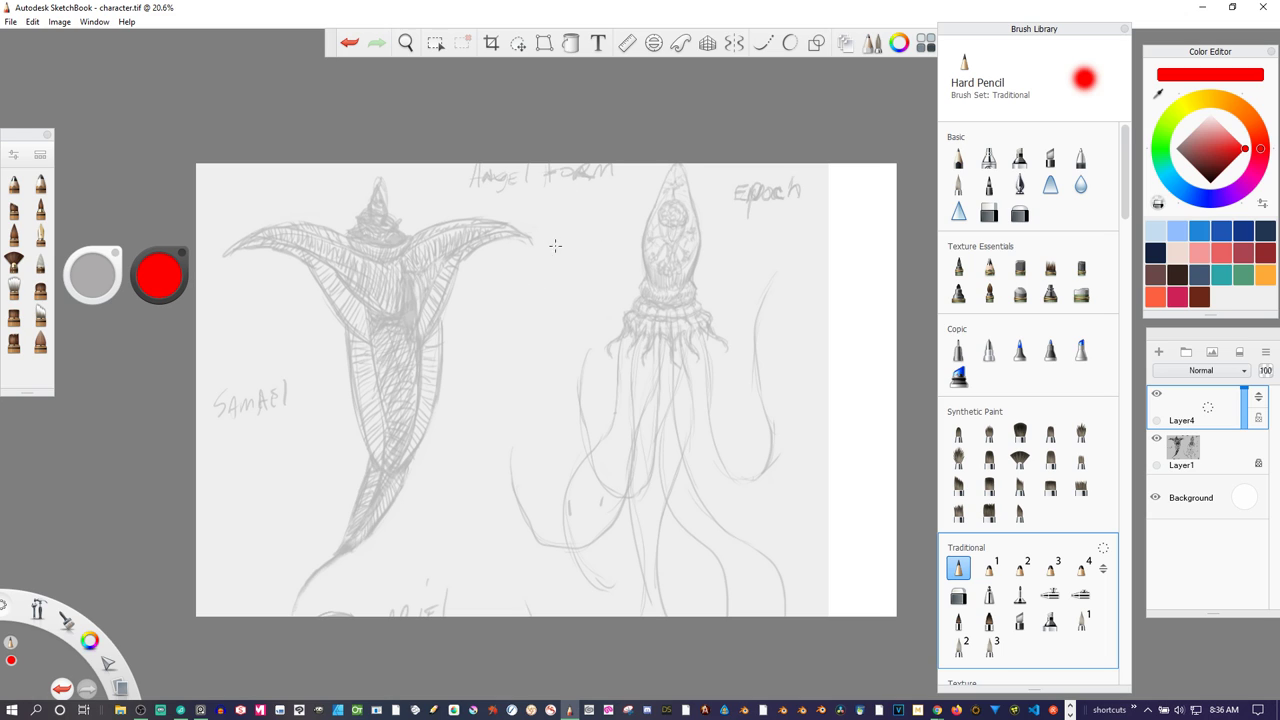
# - Sketch a red upright oval head at the tip of Samael's right-hand wing and lower Layer1's opacity to 16%
pyautogui.moveTo(552, 240)
pyautogui.mouseDown()
pyautogui.moveTo(529, 240)
pyautogui.moveTo(560, 263)
pyautogui.moveTo(559, 290)
pyautogui.moveTo(545, 234)
pyautogui.moveTo(524, 290)
pyautogui.mouseUp()
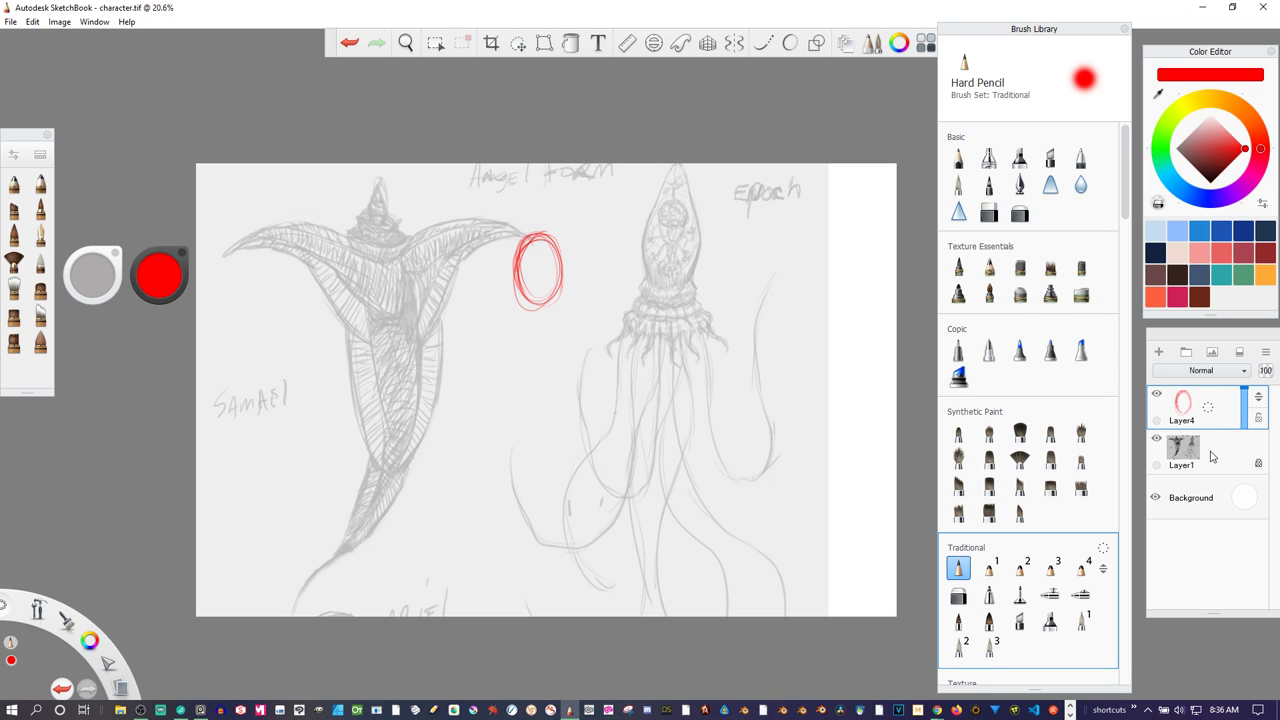
pyautogui.click(1207, 450)
pyautogui.moveTo(1269, 372); pyautogui.dragTo(1268, 392)
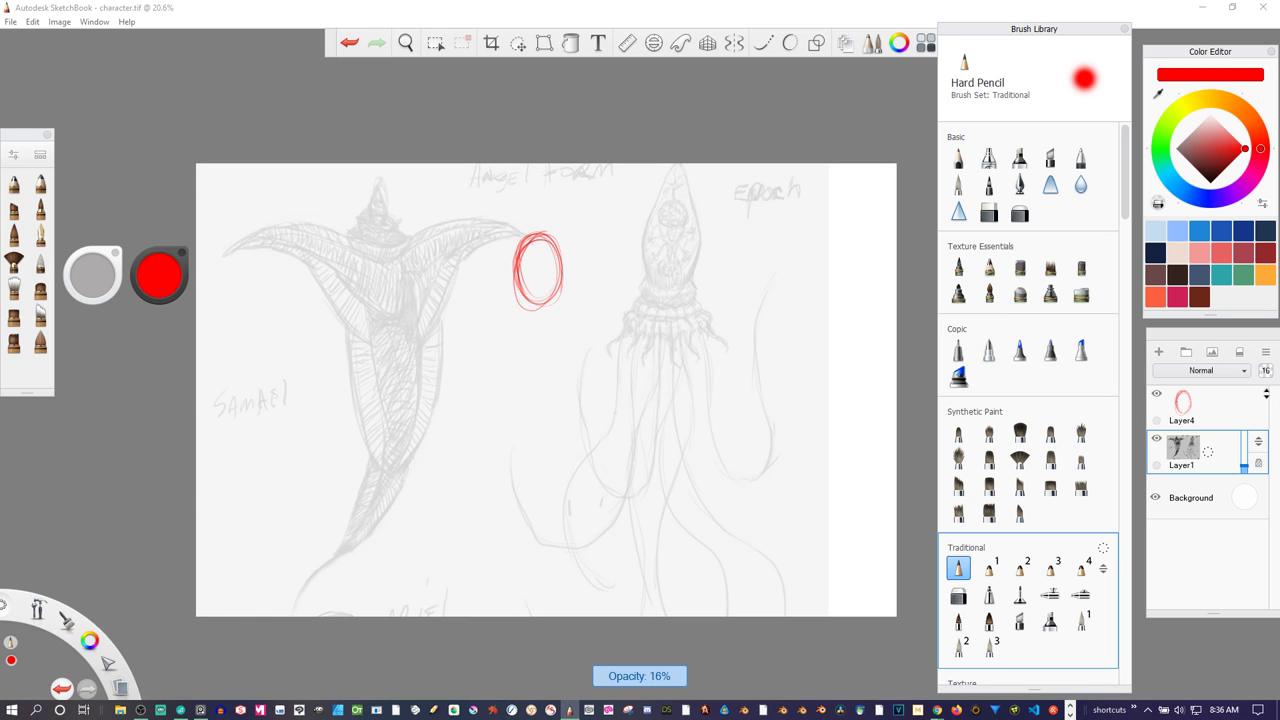
# - Reactivate Layer4 and sketch large red arcs curving down and under on the left of the oval head
pyautogui.click(1208, 408)
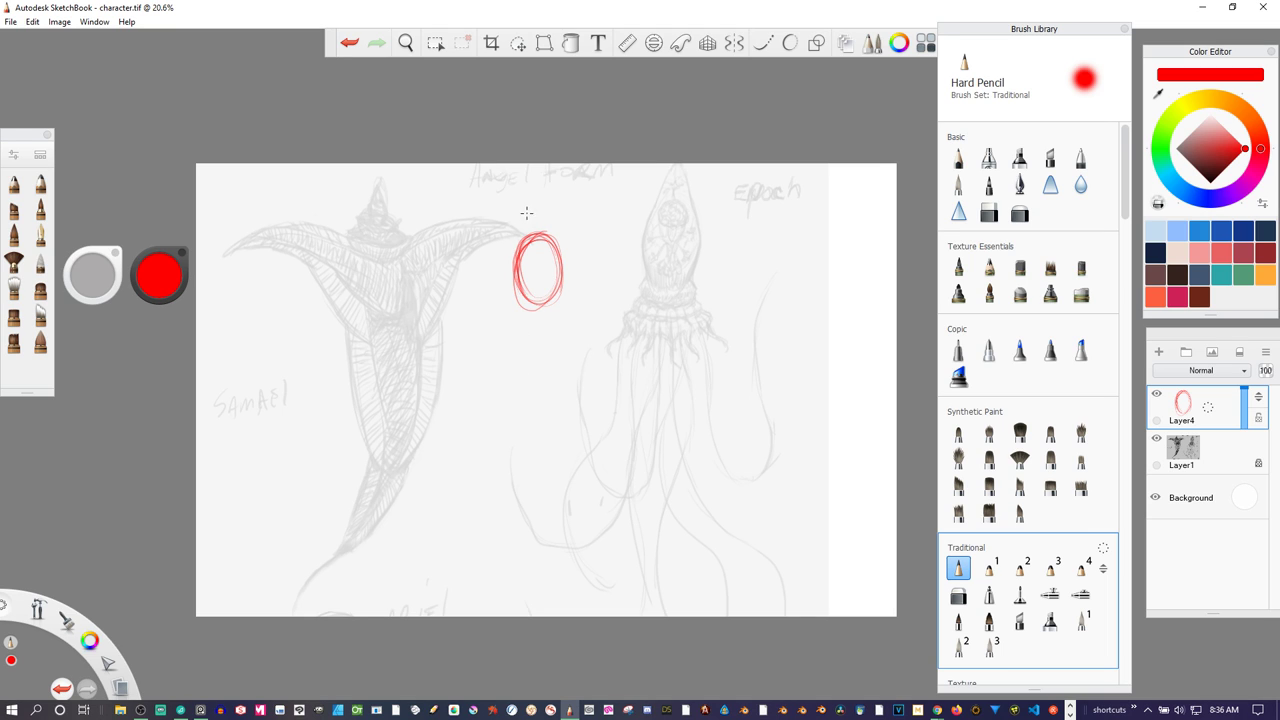
pyautogui.moveTo(455, 213)
pyautogui.mouseDown()
pyautogui.moveTo(450, 287)
pyautogui.moveTo(449, 202)
pyautogui.moveTo(510, 341)
pyautogui.mouseUp()
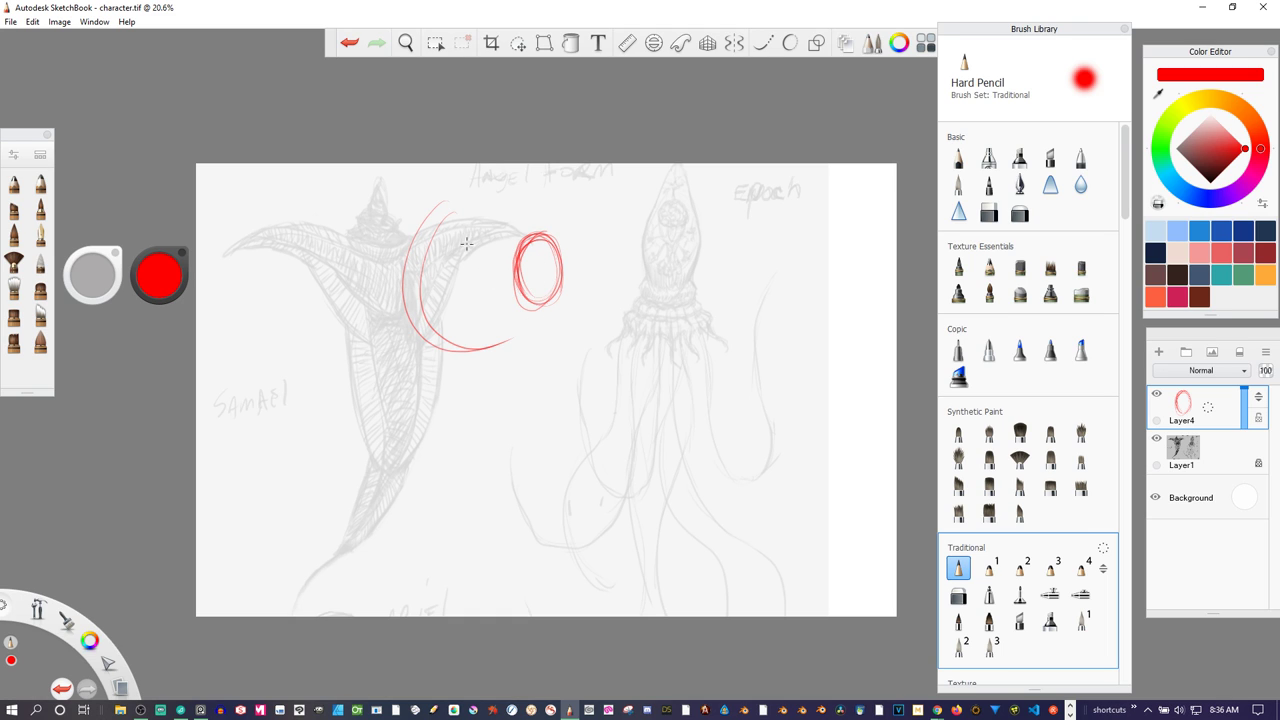
pyautogui.moveTo(463, 203); pyautogui.dragTo(535, 303)
pyautogui.moveTo(474, 223)
pyautogui.mouseDown()
pyautogui.moveTo(520, 243)
pyautogui.moveTo(527, 286)
pyautogui.mouseUp()
# - Sketch two narrow loops rising above the oval head and sweeping arcs mirroring the left side on its right
pyautogui.moveTo(486, 200)
pyautogui.mouseDown()
pyautogui.moveTo(528, 290)
pyautogui.moveTo(556, 272)
pyautogui.moveTo(541, 302)
pyautogui.moveTo(580, 189)
pyautogui.mouseUp()
pyautogui.moveTo(545, 289)
pyautogui.mouseDown()
pyautogui.moveTo(582, 189)
pyautogui.moveTo(598, 238)
pyautogui.mouseUp()
pyautogui.moveTo(557, 322)
pyautogui.mouseDown()
pyautogui.moveTo(640, 322)
pyautogui.moveTo(644, 296)
pyautogui.mouseUp()
pyautogui.moveTo(572, 342)
pyautogui.mouseDown()
pyautogui.moveTo(631, 218)
pyautogui.moveTo(605, 221)
pyautogui.moveTo(650, 328)
pyautogui.mouseUp()
pyautogui.moveTo(607, 206)
pyautogui.mouseDown()
pyautogui.moveTo(596, 345)
pyautogui.moveTo(555, 333)
pyautogui.moveTo(634, 329)
pyautogui.moveTo(593, 340)
pyautogui.mouseUp()
# - Add larger outer arcs around the left loops, curving in toward the body below the head
pyautogui.moveTo(429, 333); pyautogui.dragTo(522, 318)
pyautogui.moveTo(511, 364)
pyautogui.mouseDown()
pyautogui.moveTo(453, 390)
pyautogui.moveTo(391, 305)
pyautogui.mouseUp()
pyautogui.moveTo(378, 233)
pyautogui.mouseDown()
pyautogui.moveTo(496, 382)
pyautogui.moveTo(517, 341)
pyautogui.moveTo(430, 388)
pyautogui.moveTo(488, 382)
pyautogui.mouseUp()
pyautogui.moveTo(548, 330)
pyautogui.mouseDown()
pyautogui.moveTo(686, 337)
pyautogui.moveTo(613, 389)
pyautogui.moveTo(682, 258)
pyautogui.moveTo(652, 366)
pyautogui.moveTo(488, 368)
pyautogui.mouseUp()
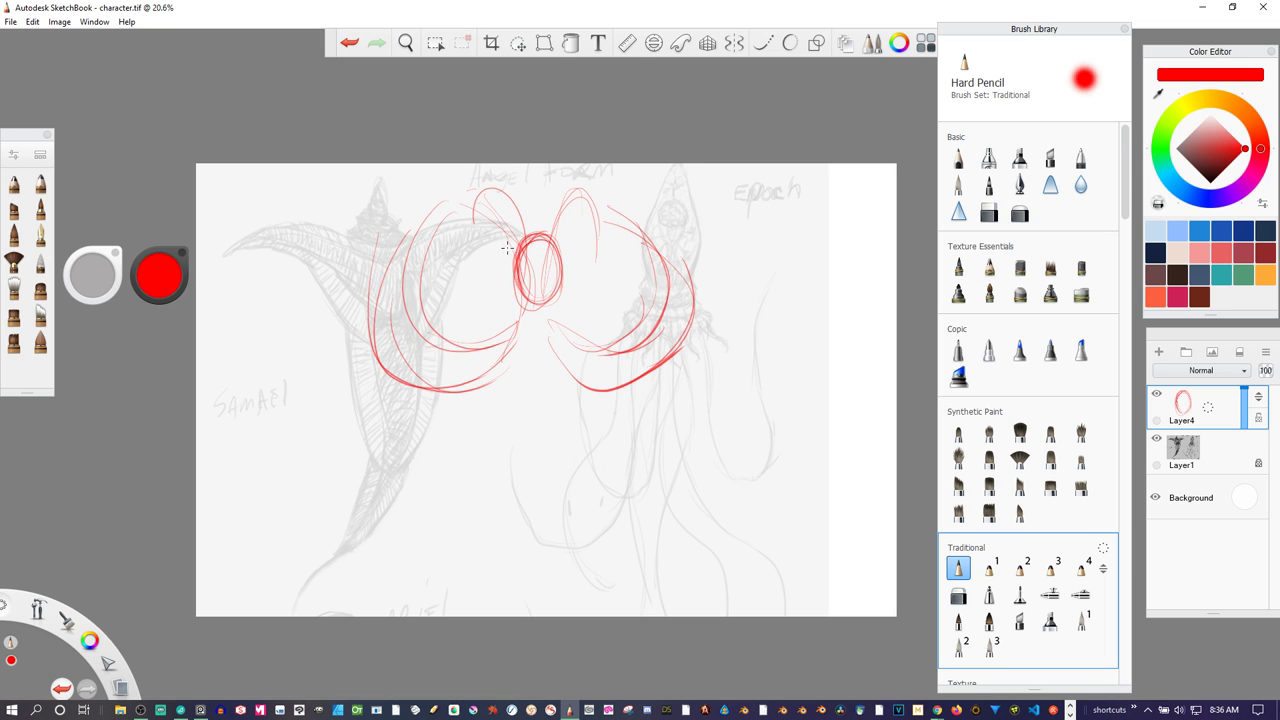
# - Extend the curved forms downward with a deeper set of overlapping arcs on both sides of the body
pyautogui.moveTo(465, 216)
pyautogui.mouseDown()
pyautogui.moveTo(430, 292)
pyautogui.moveTo(448, 410)
pyautogui.mouseUp()
pyautogui.moveTo(432, 284)
pyautogui.mouseDown()
pyautogui.moveTo(512, 340)
pyautogui.moveTo(426, 256)
pyautogui.mouseUp()
pyautogui.moveTo(477, 222)
pyautogui.mouseDown()
pyautogui.moveTo(470, 238)
pyautogui.moveTo(521, 373)
pyautogui.mouseUp()
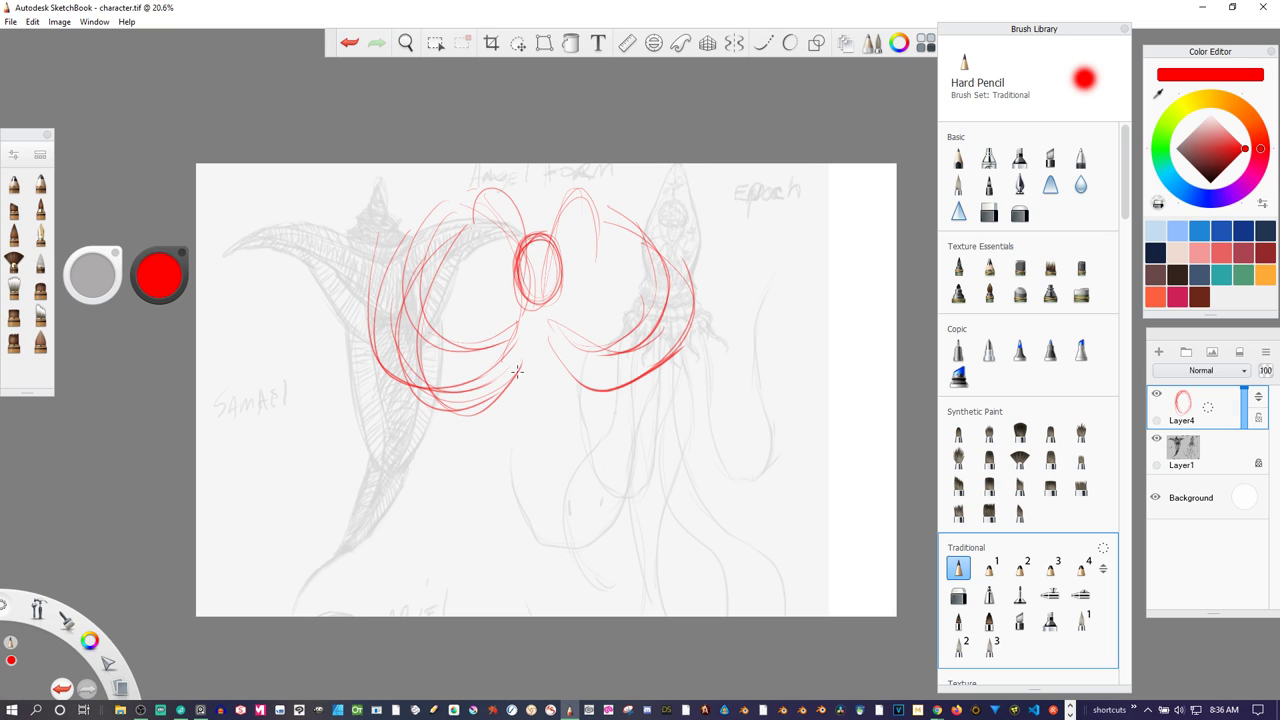
pyautogui.moveTo(548, 324)
pyautogui.mouseDown()
pyautogui.moveTo(556, 374)
pyautogui.moveTo(696, 362)
pyautogui.mouseUp()
pyautogui.moveTo(662, 276); pyautogui.dragTo(698, 396)
pyautogui.moveTo(627, 247)
pyautogui.mouseDown()
pyautogui.moveTo(677, 345)
pyautogui.moveTo(602, 390)
pyautogui.mouseUp()
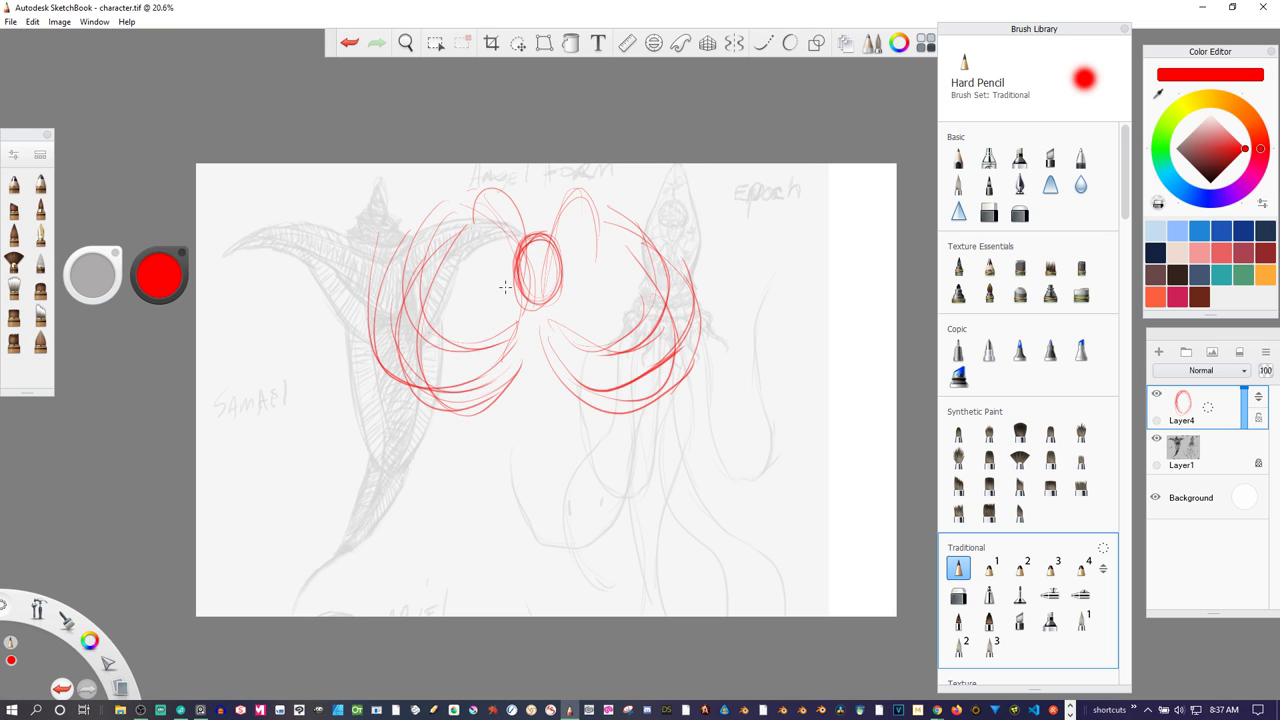
# - Layer more rounded arcs along the lower edges of both side forms, converging toward the body's centre
pyautogui.moveTo(452, 272)
pyautogui.mouseDown()
pyautogui.moveTo(430, 284)
pyautogui.moveTo(402, 404)
pyautogui.moveTo(490, 424)
pyautogui.mouseUp()
pyautogui.moveTo(520, 346); pyautogui.dragTo(412, 404)
pyautogui.moveTo(462, 257); pyautogui.dragTo(500, 422)
pyautogui.moveTo(542, 382); pyautogui.dragTo(596, 420)
pyautogui.moveTo(590, 246)
pyautogui.mouseDown()
pyautogui.moveTo(648, 308)
pyautogui.moveTo(584, 422)
pyautogui.moveTo(552, 412)
pyautogui.mouseUp()
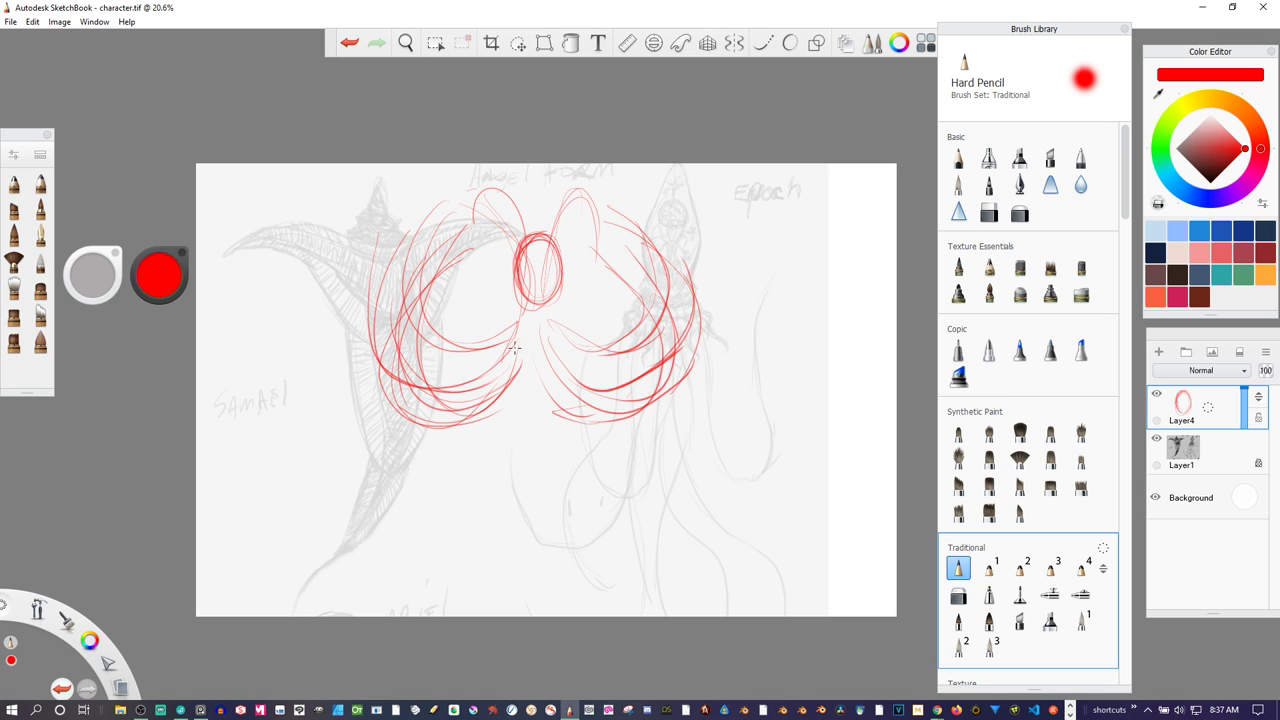
# - Sketch long limb lines fanning outward and down from the body's centre across the arcs on both sides
pyautogui.moveTo(486, 347); pyautogui.dragTo(320, 412)
pyautogui.moveTo(478, 345)
pyautogui.mouseDown()
pyautogui.moveTo(316, 416)
pyautogui.moveTo(412, 456)
pyautogui.mouseUp()
pyautogui.moveTo(470, 392); pyautogui.dragTo(398, 484)
pyautogui.moveTo(541, 350)
pyautogui.mouseDown()
pyautogui.moveTo(652, 472)
pyautogui.moveTo(643, 440)
pyautogui.mouseUp()
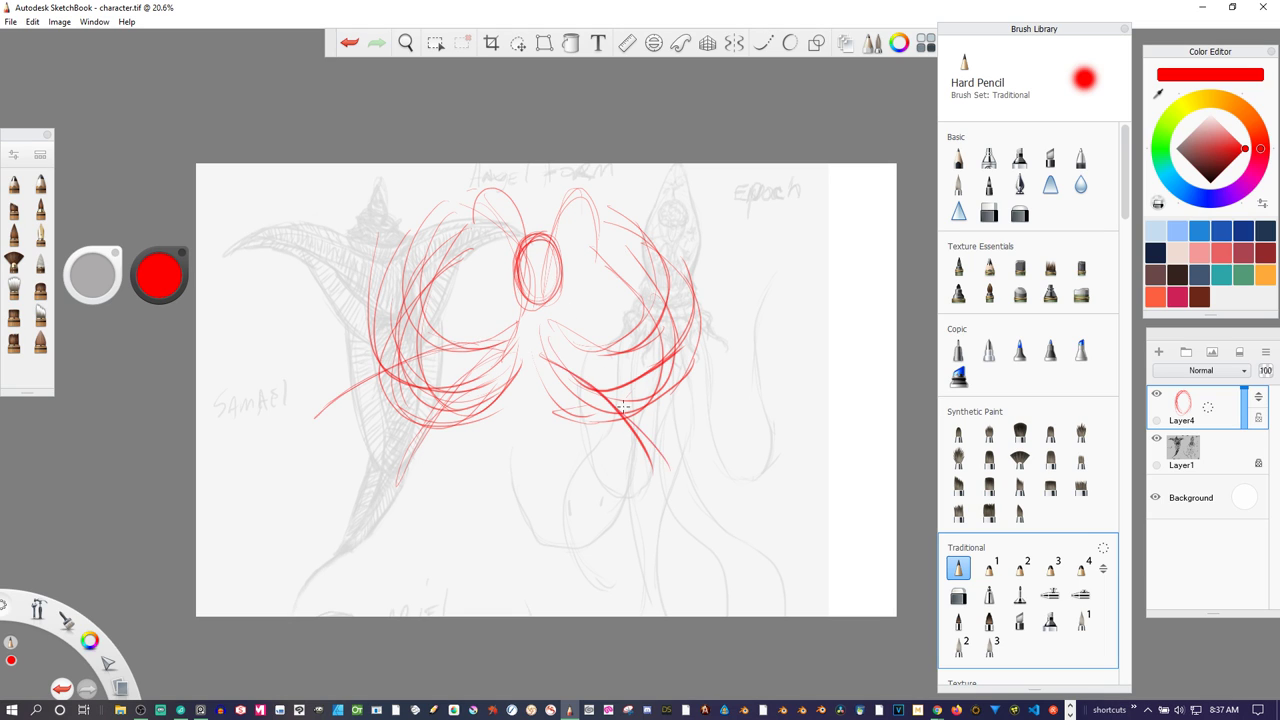
pyautogui.moveTo(545, 336); pyautogui.dragTo(712, 408)
pyautogui.moveTo(598, 352); pyautogui.dragTo(678, 416)
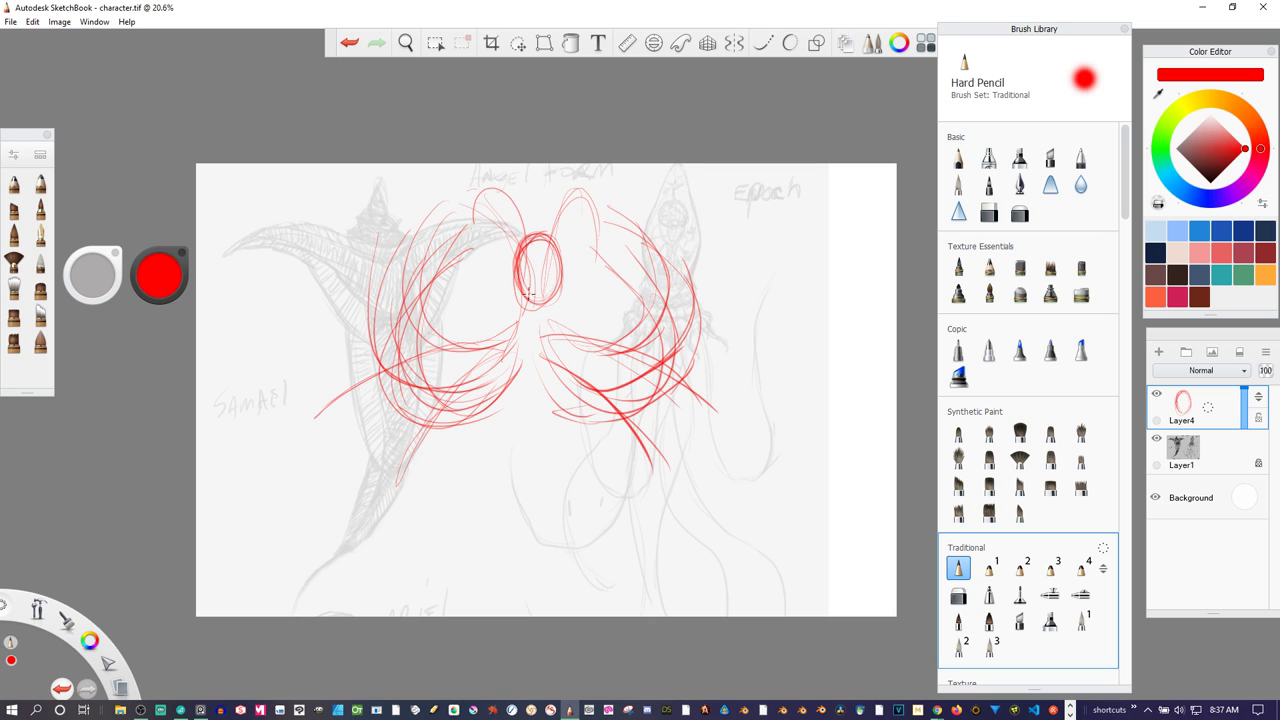
# - Thicken the lower diagonal limbs on both sides with additional strokes running outward from the body
pyautogui.moveTo(482, 365); pyautogui.dragTo(380, 498)
pyautogui.moveTo(552, 360); pyautogui.dragTo(690, 455)
pyautogui.moveTo(496, 364); pyautogui.dragTo(390, 468)
pyautogui.moveTo(568, 356); pyautogui.dragTo(712, 464)
pyautogui.moveTo(440, 406); pyautogui.dragTo(342, 498)
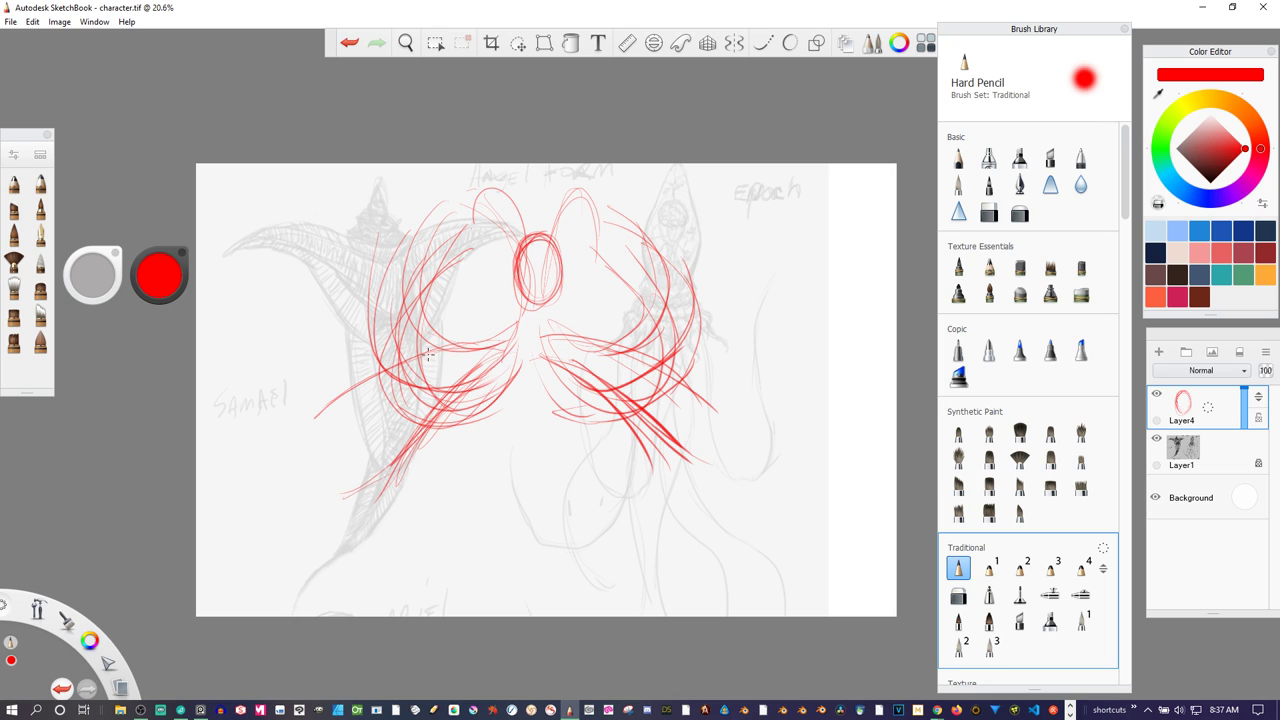
# - Lengthen the middle limbs outward on both sides and add nearly horizontal limbs at the base of the neck
pyautogui.moveTo(462, 346); pyautogui.dragTo(340, 408)
pyautogui.moveTo(388, 374); pyautogui.dragTo(284, 427)
pyautogui.moveTo(556, 332); pyautogui.dragTo(778, 393)
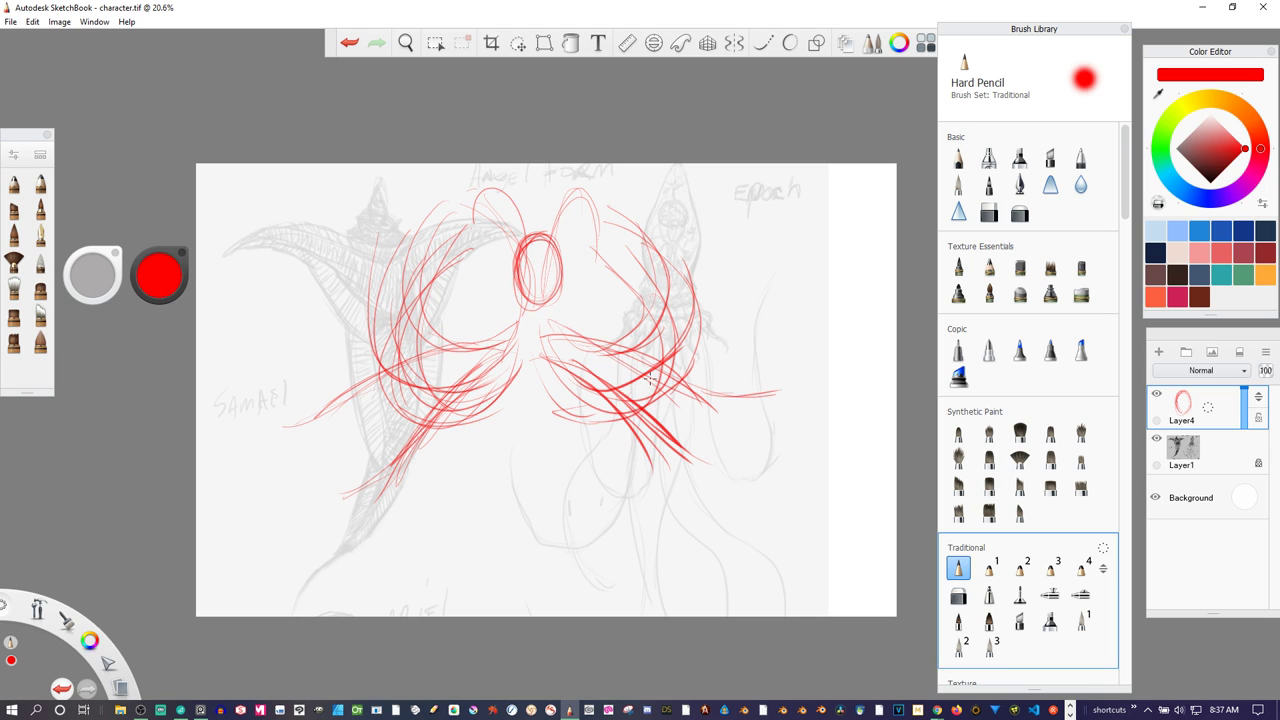
pyautogui.moveTo(484, 327)
pyautogui.mouseDown()
pyautogui.moveTo(392, 340)
pyautogui.moveTo(285, 322)
pyautogui.moveTo(522, 320)
pyautogui.mouseUp()
pyautogui.moveTo(522, 320)
pyautogui.mouseDown()
pyautogui.moveTo(424, 331)
pyautogui.moveTo(297, 320)
pyautogui.mouseUp()
pyautogui.moveTo(297, 320); pyautogui.dragTo(456, 327)
pyautogui.moveTo(545, 322)
pyautogui.mouseDown()
pyautogui.moveTo(634, 321)
pyautogui.moveTo(724, 352)
pyautogui.moveTo(782, 344)
pyautogui.moveTo(544, 325)
pyautogui.mouseUp()
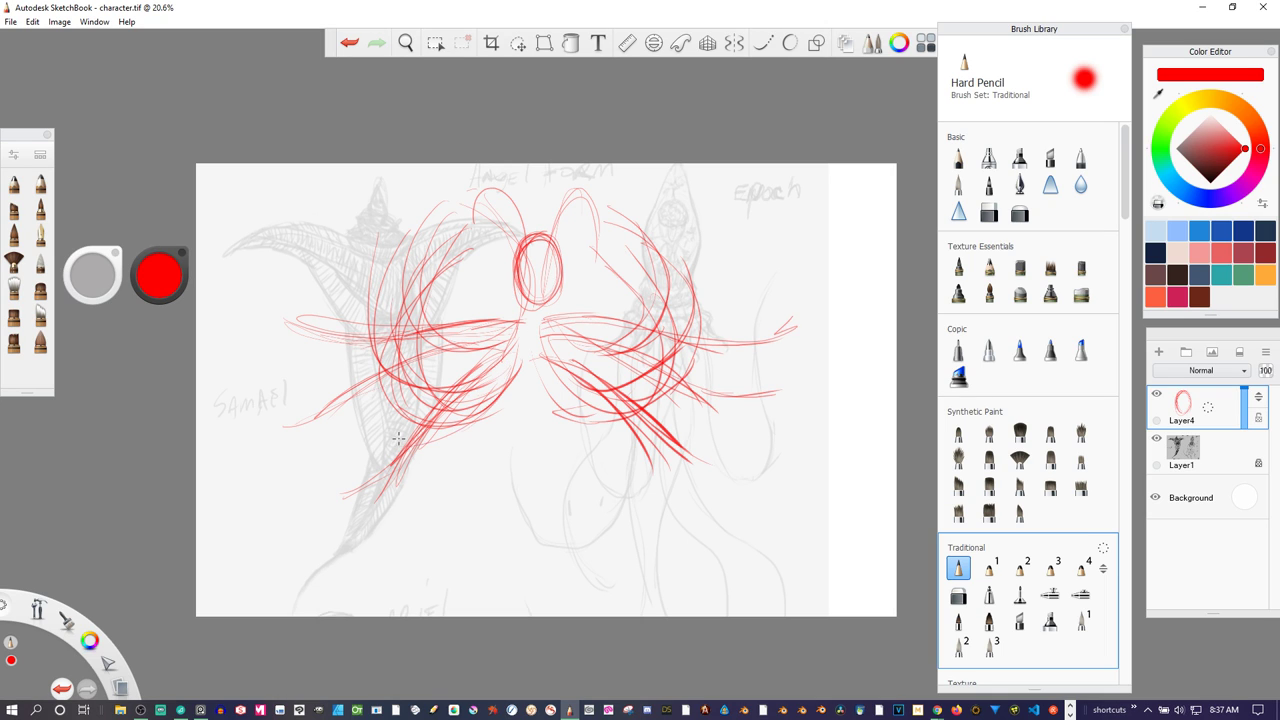
# - Add flaring strokes to the lowest limbs, spreading their ends outward beneath the curved arcs
pyautogui.moveTo(507, 373)
pyautogui.mouseDown()
pyautogui.moveTo(322, 440)
pyautogui.moveTo(462, 427)
pyautogui.moveTo(628, 444)
pyautogui.mouseUp()
pyautogui.moveTo(555, 385); pyautogui.dragTo(696, 450)
pyautogui.moveTo(590, 405); pyautogui.dragTo(748, 438)
pyautogui.moveTo(650, 432); pyautogui.dragTo(720, 480)
pyautogui.moveTo(624, 396); pyautogui.dragTo(738, 486)
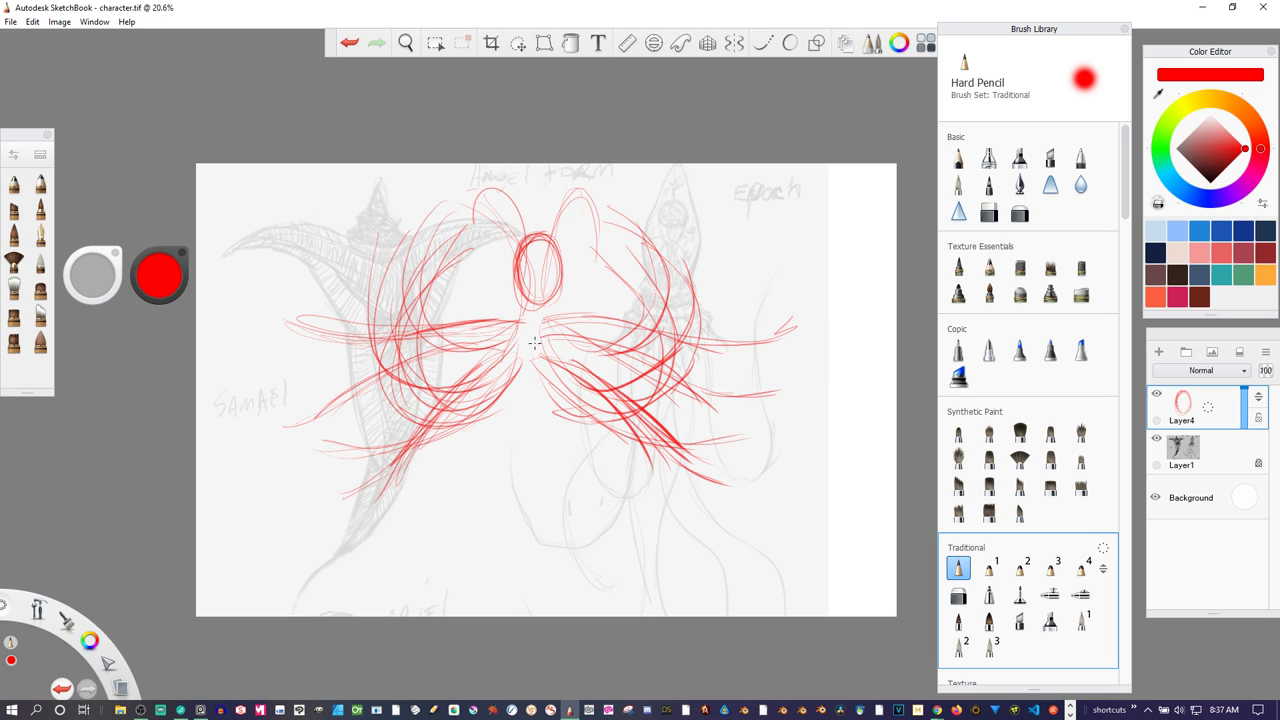
# - Sketch a round torso in overlapping red circles below the head, with a small circular core at its centre
pyautogui.moveTo(534, 346)
pyautogui.mouseDown()
pyautogui.moveTo(518, 346)
pyautogui.moveTo(528, 335)
pyautogui.moveTo(532, 348)
pyautogui.mouseUp()
pyautogui.moveTo(555, 292)
pyautogui.mouseDown()
pyautogui.moveTo(556, 315)
pyautogui.moveTo(488, 348)
pyautogui.moveTo(576, 362)
pyautogui.moveTo(488, 352)
pyautogui.moveTo(533, 389)
pyautogui.mouseUp()
pyautogui.moveTo(486, 350)
pyautogui.mouseDown()
pyautogui.moveTo(552, 384)
pyautogui.moveTo(576, 322)
pyautogui.mouseUp()
pyautogui.moveTo(494, 304)
pyautogui.mouseDown()
pyautogui.moveTo(571, 306)
pyautogui.moveTo(497, 370)
pyautogui.moveTo(526, 333)
pyautogui.moveTo(496, 385)
pyautogui.mouseUp()
pyautogui.moveTo(536, 290)
pyautogui.mouseDown()
pyautogui.moveTo(488, 378)
pyautogui.moveTo(575, 346)
pyautogui.mouseUp()
pyautogui.moveTo(490, 319); pyautogui.dragTo(569, 347)
pyautogui.moveTo(482, 344)
pyautogui.mouseDown()
pyautogui.moveTo(575, 358)
pyautogui.moveTo(550, 383)
pyautogui.mouseUp()
pyautogui.moveTo(485, 312); pyautogui.dragTo(556, 391)
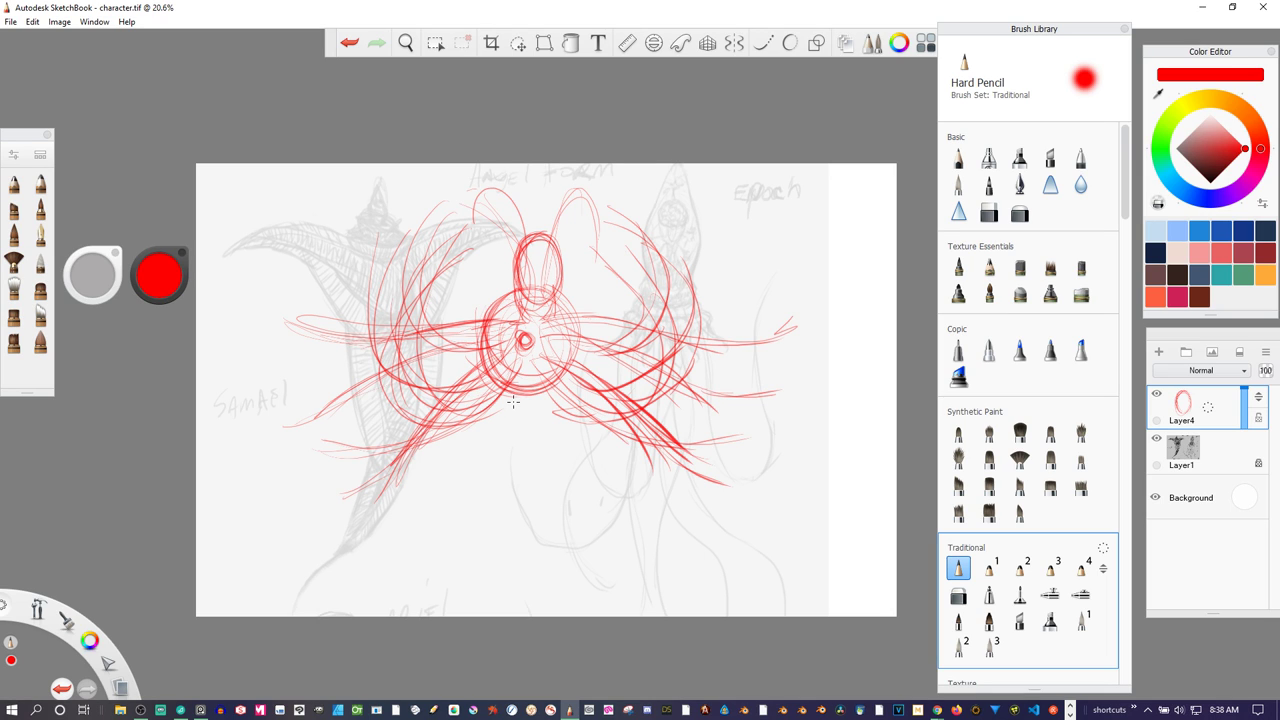
# - Sweep large outer arcs around both sides of the figure and beneath the limbs
pyautogui.moveTo(352, 245)
pyautogui.mouseDown()
pyautogui.moveTo(478, 434)
pyautogui.moveTo(385, 445)
pyautogui.moveTo(523, 404)
pyautogui.mouseUp()
pyautogui.moveTo(341, 291)
pyautogui.mouseDown()
pyautogui.moveTo(454, 446)
pyautogui.moveTo(544, 418)
pyautogui.moveTo(604, 436)
pyautogui.moveTo(688, 422)
pyautogui.moveTo(734, 348)
pyautogui.mouseUp()
pyautogui.moveTo(676, 216)
pyautogui.mouseDown()
pyautogui.moveTo(656, 436)
pyautogui.moveTo(601, 441)
pyautogui.mouseUp()
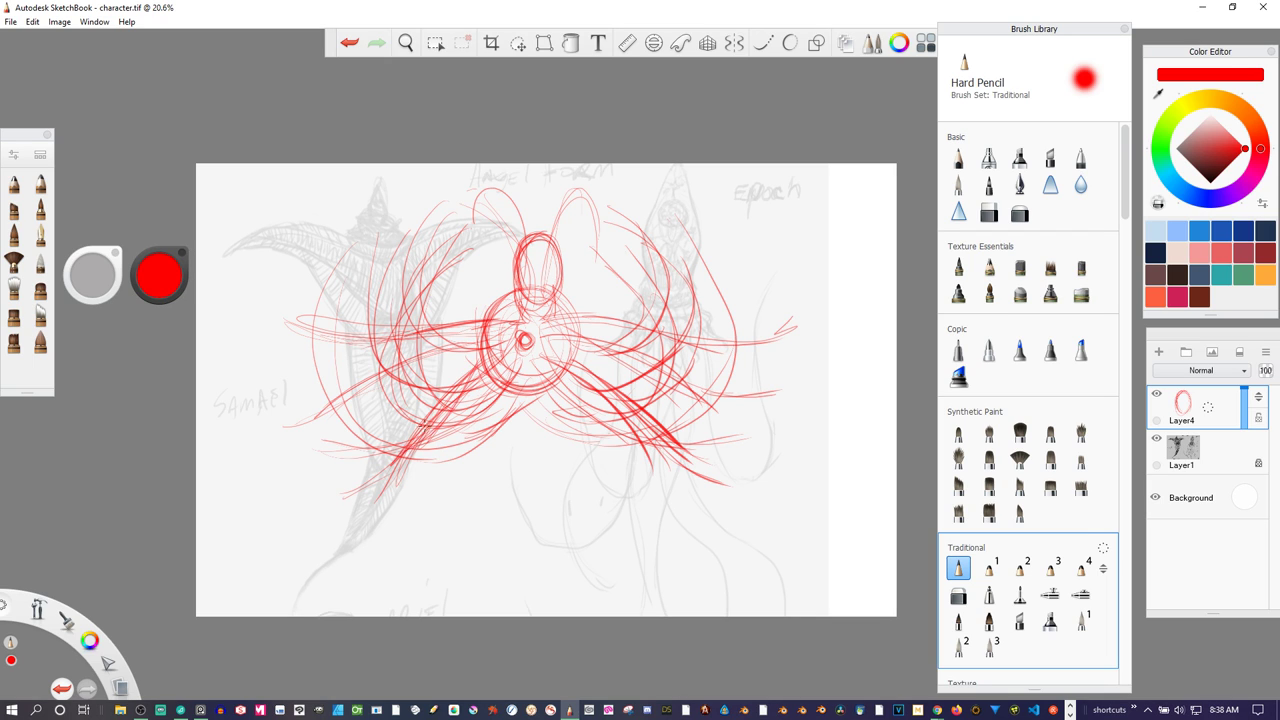
# - Extend and thicken the lower left limb with long red strokes, ending in a tapering tip that curls downward
pyautogui.moveTo(475, 364)
pyautogui.mouseDown()
pyautogui.moveTo(381, 479)
pyautogui.moveTo(357, 480)
pyautogui.mouseUp()
pyautogui.moveTo(495, 403)
pyautogui.mouseDown()
pyautogui.moveTo(439, 464)
pyautogui.moveTo(484, 417)
pyautogui.moveTo(383, 493)
pyautogui.mouseUp()
pyautogui.moveTo(442, 458); pyautogui.dragTo(342, 498)
pyautogui.moveTo(500, 384)
pyautogui.mouseDown()
pyautogui.moveTo(370, 496)
pyautogui.moveTo(332, 502)
pyautogui.mouseUp()
pyautogui.moveTo(440, 434)
pyautogui.mouseDown()
pyautogui.moveTo(473, 370)
pyautogui.moveTo(451, 418)
pyautogui.moveTo(322, 498)
pyautogui.mouseUp()
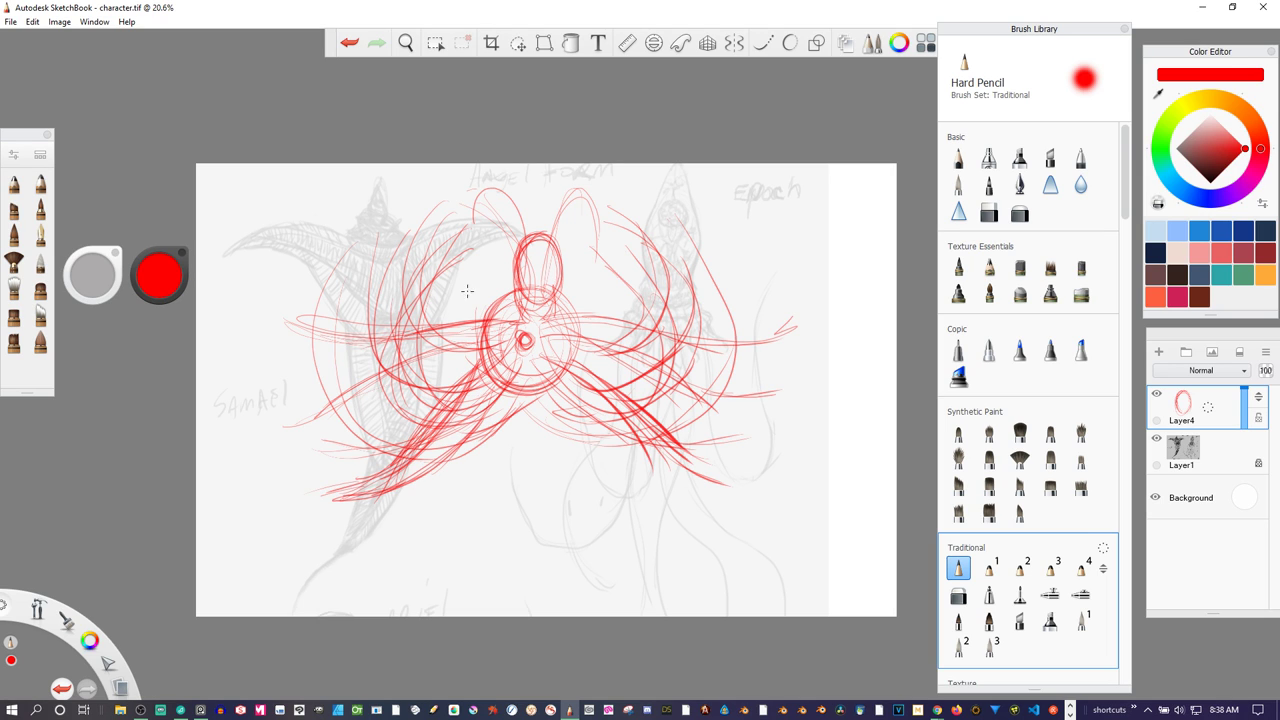
pyautogui.moveTo(472, 382)
pyautogui.mouseDown()
pyautogui.moveTo(373, 476)
pyautogui.moveTo(314, 494)
pyautogui.moveTo(309, 540)
pyautogui.mouseUp()
pyautogui.moveTo(343, 496)
pyautogui.mouseDown()
pyautogui.moveTo(304, 529)
pyautogui.moveTo(332, 493)
pyautogui.moveTo(424, 457)
pyautogui.mouseUp()
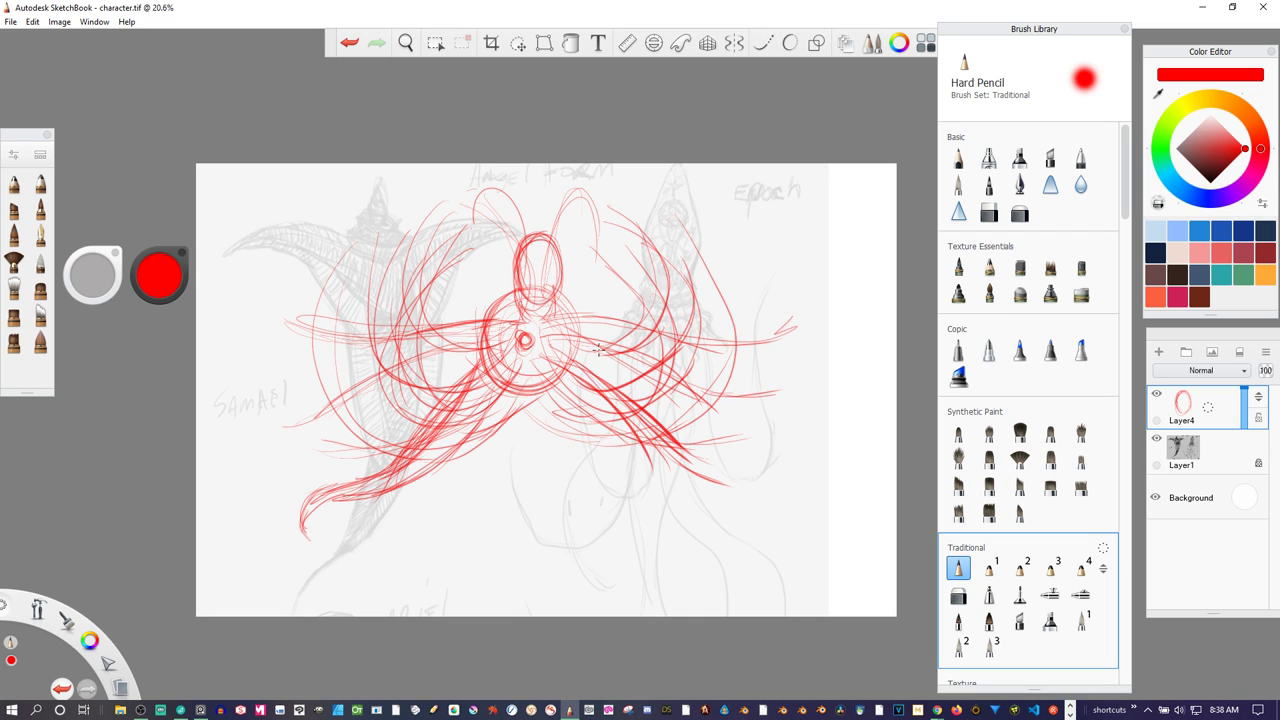
# - Switch the colour to dark blue and outline both lower limbs and the upper left limb over the red sketch
pyautogui.click(1243, 230)
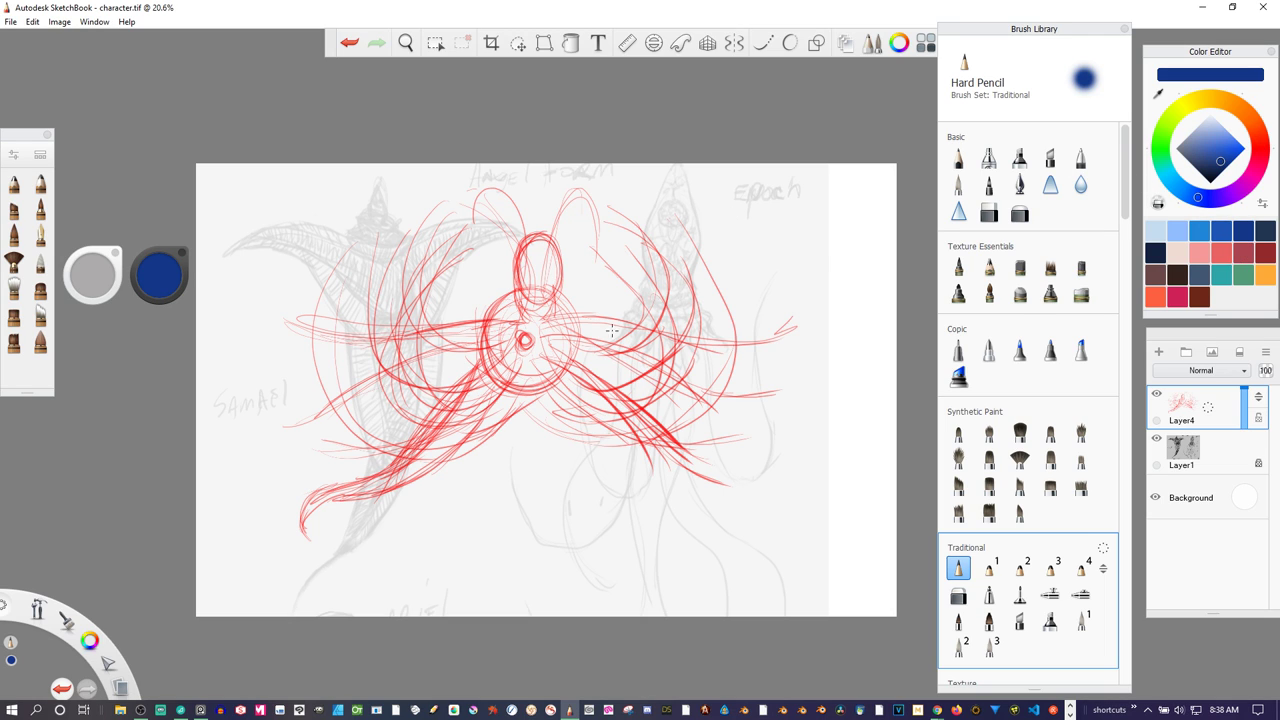
pyautogui.moveTo(474, 372)
pyautogui.mouseDown()
pyautogui.moveTo(390, 482)
pyautogui.moveTo(352, 484)
pyautogui.moveTo(288, 538)
pyautogui.moveTo(318, 508)
pyautogui.moveTo(448, 443)
pyautogui.moveTo(498, 382)
pyautogui.moveTo(443, 450)
pyautogui.moveTo(356, 503)
pyautogui.mouseUp()
pyautogui.moveTo(559, 372)
pyautogui.mouseDown()
pyautogui.moveTo(649, 487)
pyautogui.moveTo(733, 528)
pyautogui.mouseUp()
pyautogui.moveTo(578, 336)
pyautogui.mouseDown()
pyautogui.moveTo(636, 432)
pyautogui.moveTo(700, 494)
pyautogui.moveTo(770, 528)
pyautogui.mouseUp()
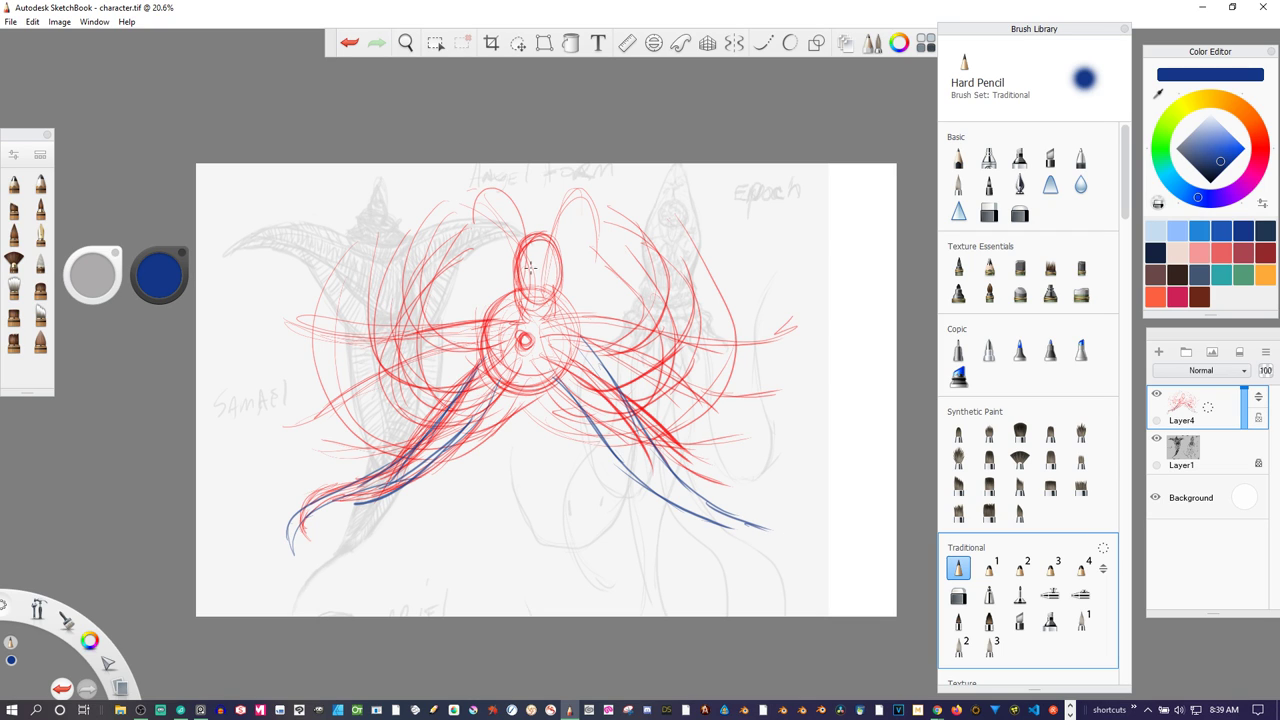
pyautogui.moveTo(492, 309); pyautogui.dragTo(385, 360)
pyautogui.moveTo(490, 305)
pyautogui.mouseDown()
pyautogui.moveTo(289, 394)
pyautogui.moveTo(385, 391)
pyautogui.moveTo(482, 341)
pyautogui.moveTo(406, 375)
pyautogui.moveTo(423, 364)
pyautogui.moveTo(266, 406)
pyautogui.moveTo(282, 395)
pyautogui.moveTo(252, 424)
pyautogui.moveTo(332, 388)
pyautogui.mouseUp()
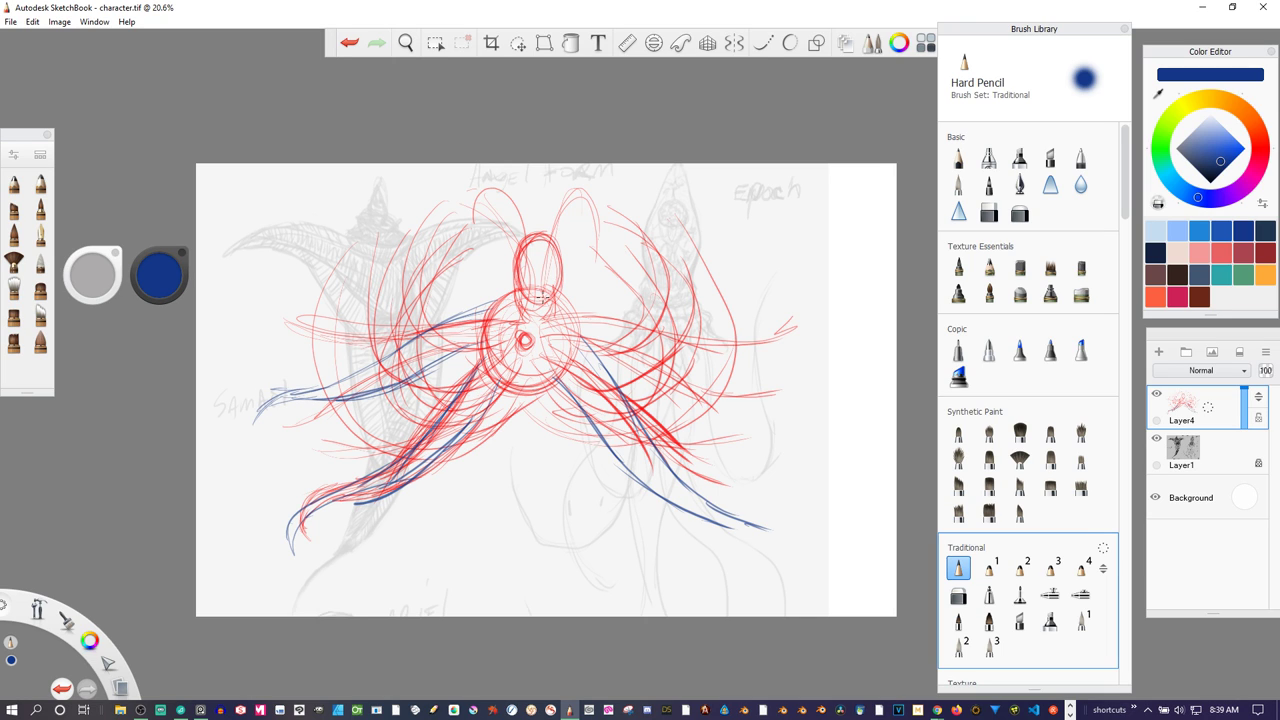
# - Enlarge the eraser to size 25.1 and rub out the outer end of the upper left limb
pyautogui.press('e')
pyautogui.press('e')
pyautogui.press('e')
pyautogui.press('e')
pyautogui.moveTo(254, 420)
pyautogui.mouseDown()
pyautogui.moveTo(272, 400)
pyautogui.moveTo(248, 430)
pyautogui.mouseUp()
pyautogui.press('e')
pyautogui.press(']')
pyautogui.press(']')
pyautogui.press(']')
pyautogui.press(']')
pyautogui.press(']')
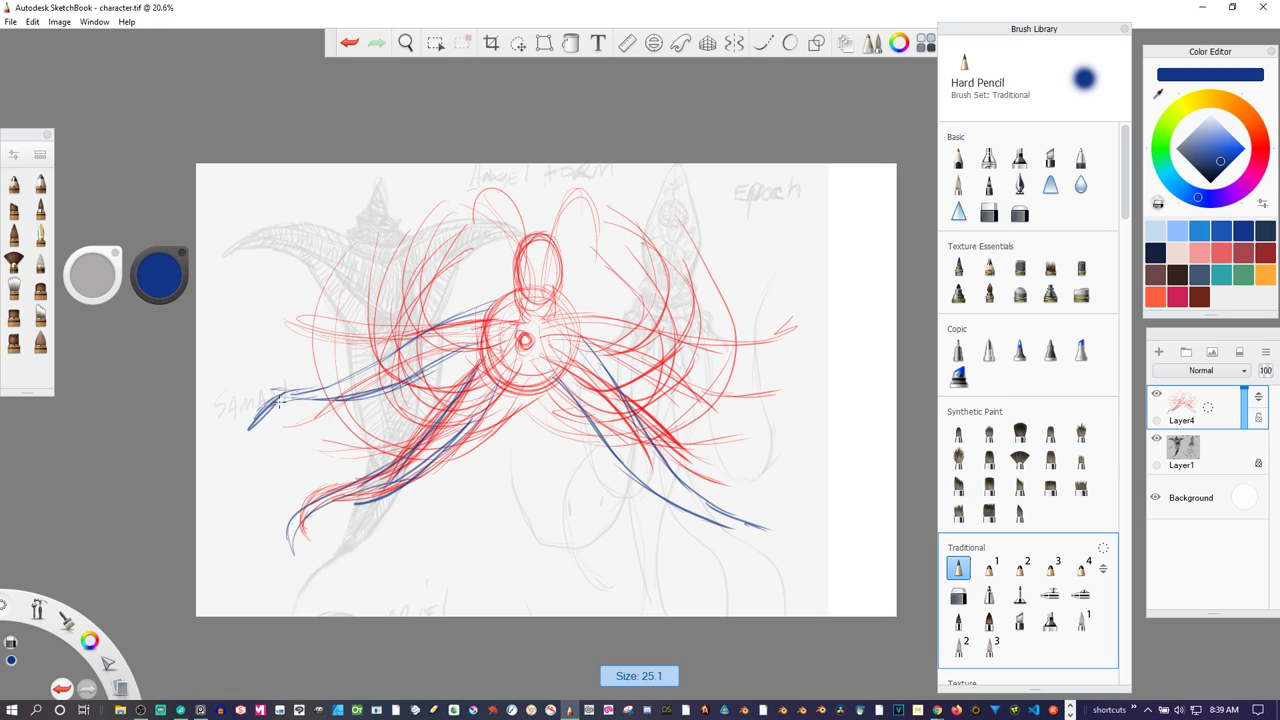
pyautogui.moveTo(277, 398)
pyautogui.mouseDown()
pyautogui.moveTo(308, 390)
pyautogui.moveTo(291, 386)
pyautogui.moveTo(273, 409)
pyautogui.mouseUp()
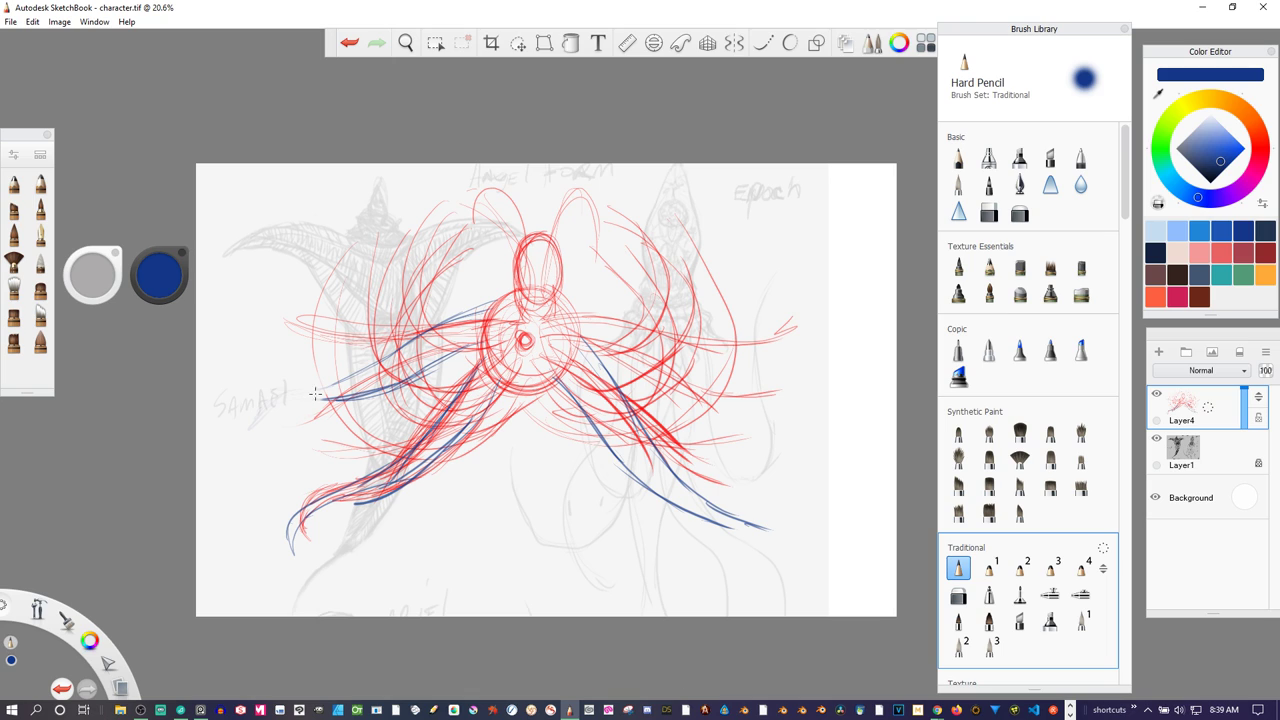
# - Try reworking the erased end of the upper left limb with a smaller brush, and undo the last strokes
pyautogui.moveTo(324, 397)
pyautogui.mouseDown()
pyautogui.moveTo(250, 413)
pyautogui.moveTo(278, 410)
pyautogui.mouseUp()
pyautogui.press('[')
pyautogui.moveTo(281, 415); pyautogui.dragTo(310, 386)
pyautogui.hotkey('ctrl', 'z')
pyautogui.hotkey('ctrl', 'z')
pyautogui.hotkey('ctrl', 'z')
pyautogui.hotkey('ctrl', 'z')
pyautogui.hotkey('ctrl', 'z')
pyautogui.hotkey('ctrl', 'z')
# - Choose an enlarged Hard Eraser and clear the stray blue marks beyond the end of the upper left limb
pyautogui.click(988, 212)
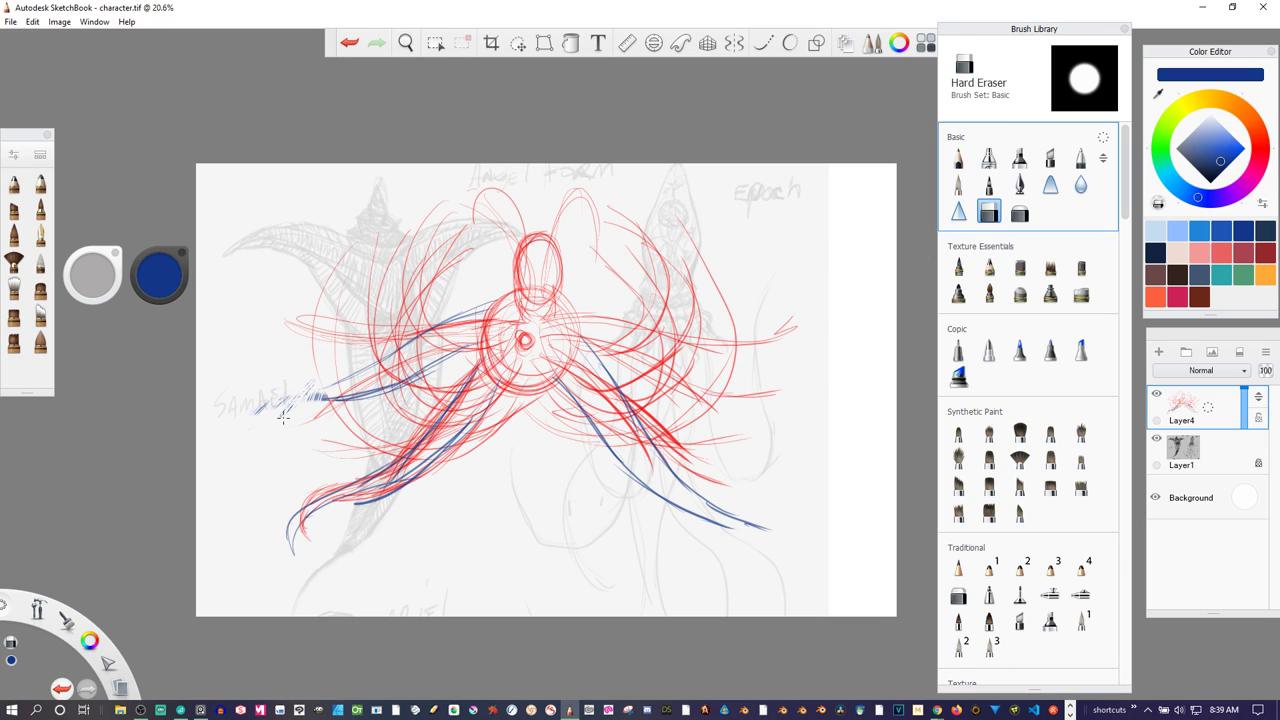
pyautogui.press(']')
pyautogui.press(']')
pyautogui.press(']')
pyautogui.press(']')
pyautogui.press(']')
pyautogui.press(']')
pyautogui.press(']')
pyautogui.press(']')
pyautogui.press(']')
pyautogui.press(']')
pyautogui.moveTo(284, 408)
pyautogui.mouseDown()
pyautogui.moveTo(309, 388)
pyautogui.moveTo(321, 401)
pyautogui.moveTo(256, 412)
pyautogui.mouseUp()
# - Switch back to the Hard Pencil and load the Traditional brush set into the brush palette
pyautogui.click(958, 568)
pyautogui.click(1103, 549)
pyautogui.click(1101, 549)
pyautogui.moveTo(1101, 552); pyautogui.dragTo(1138, 549)
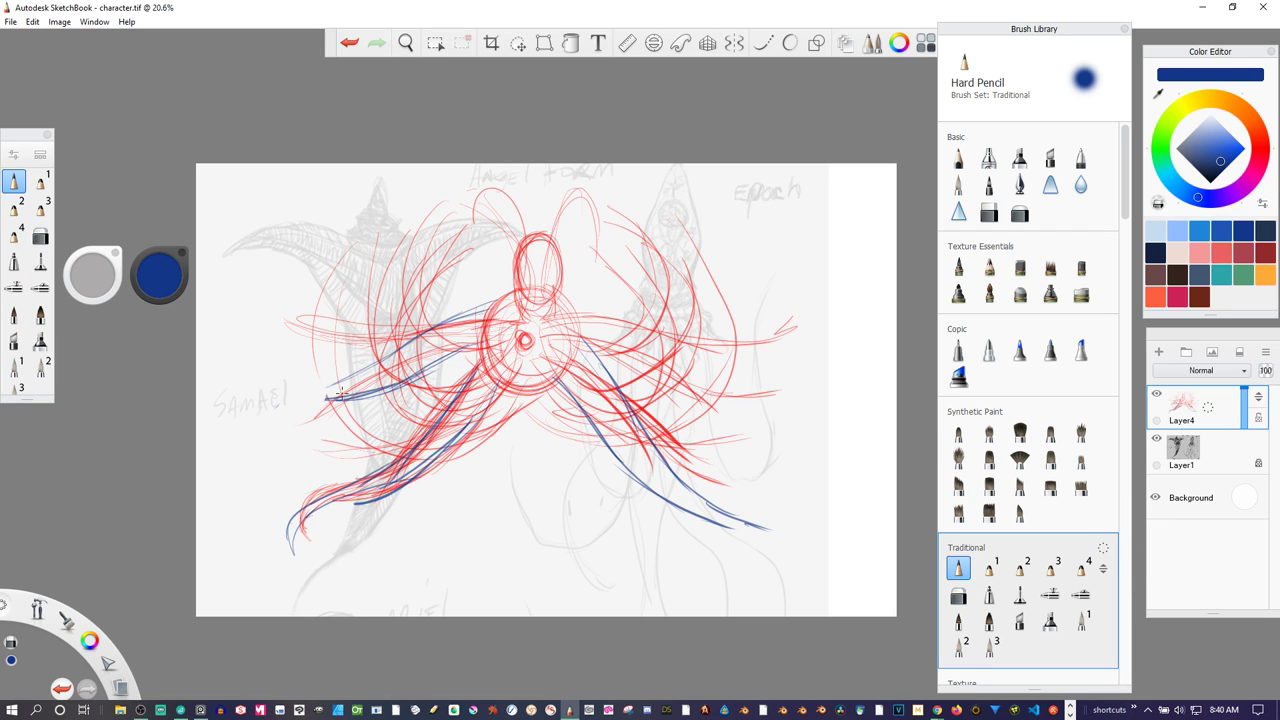
# - Try a downward-curving end on the upper left limb, and erase it with the Hard Eraser
pyautogui.moveTo(326, 398); pyautogui.dragTo(262, 436)
pyautogui.moveTo(336, 385); pyautogui.dragTo(253, 458)
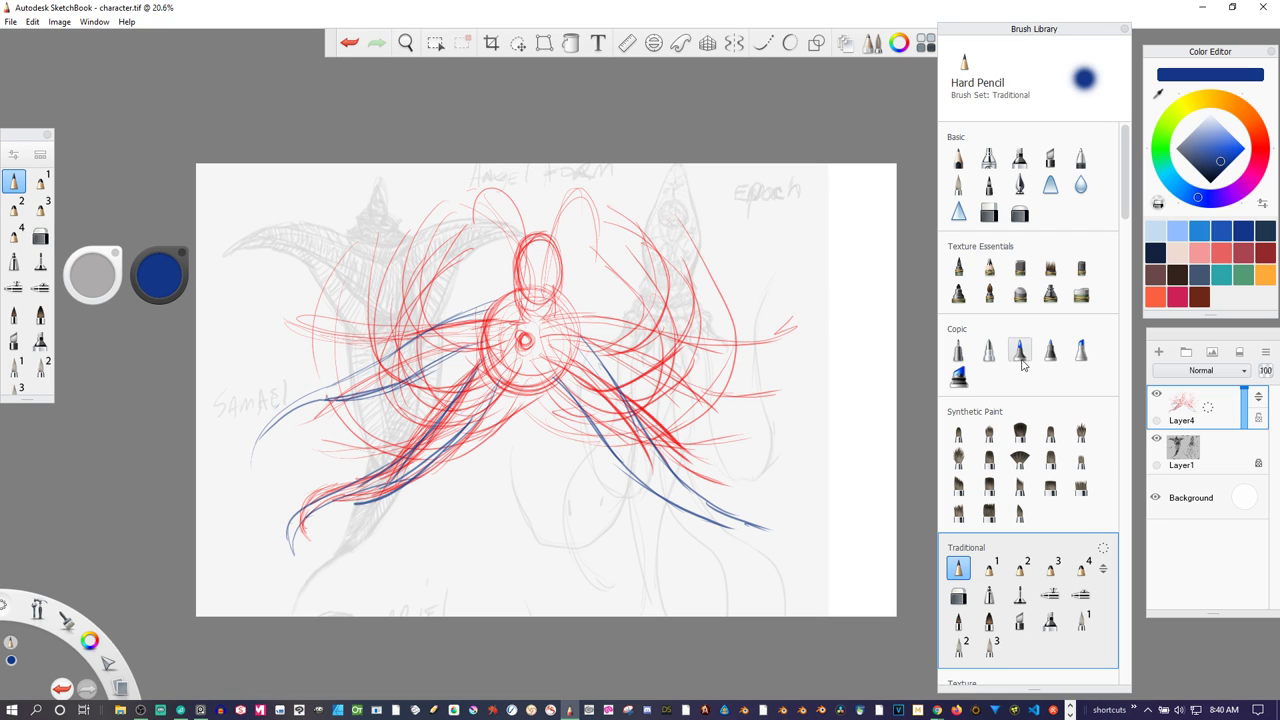
pyautogui.click(988, 212)
pyautogui.moveTo(258, 412); pyautogui.dragTo(260, 411)
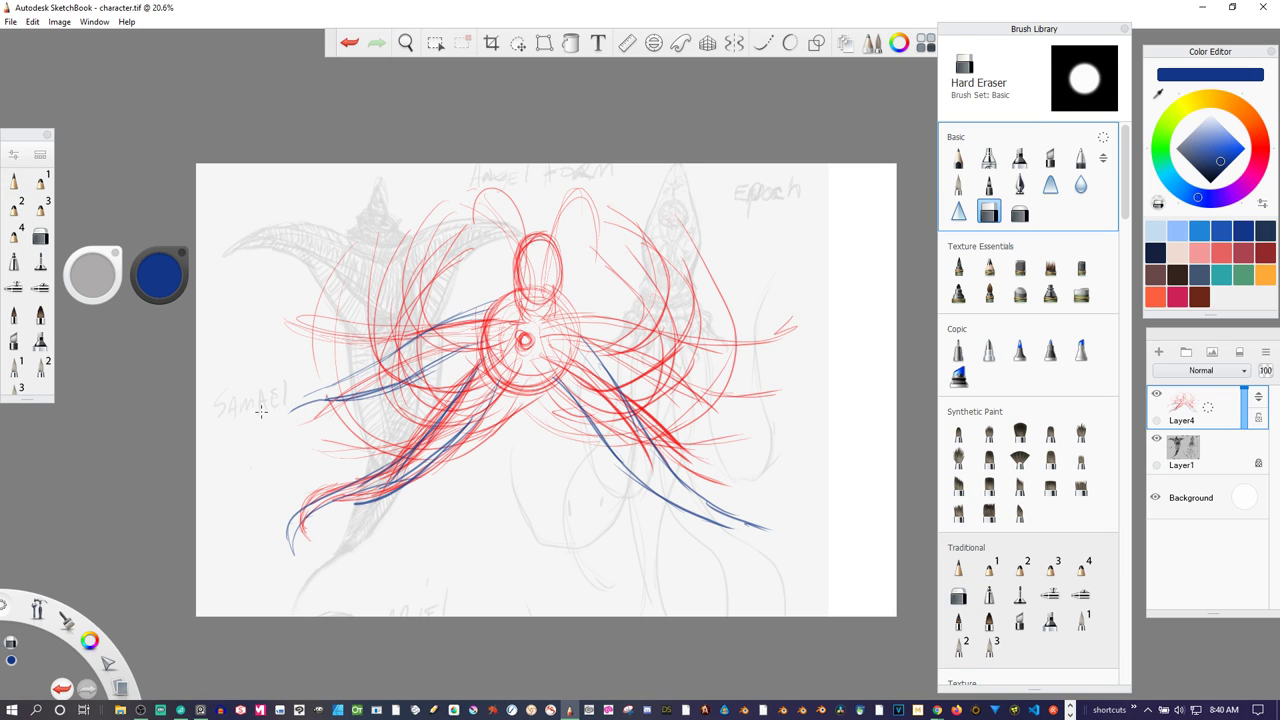
# - Redraw the end of the upper left limb with the Hard Pencil so it curves outward and upward
pyautogui.click(14, 180)
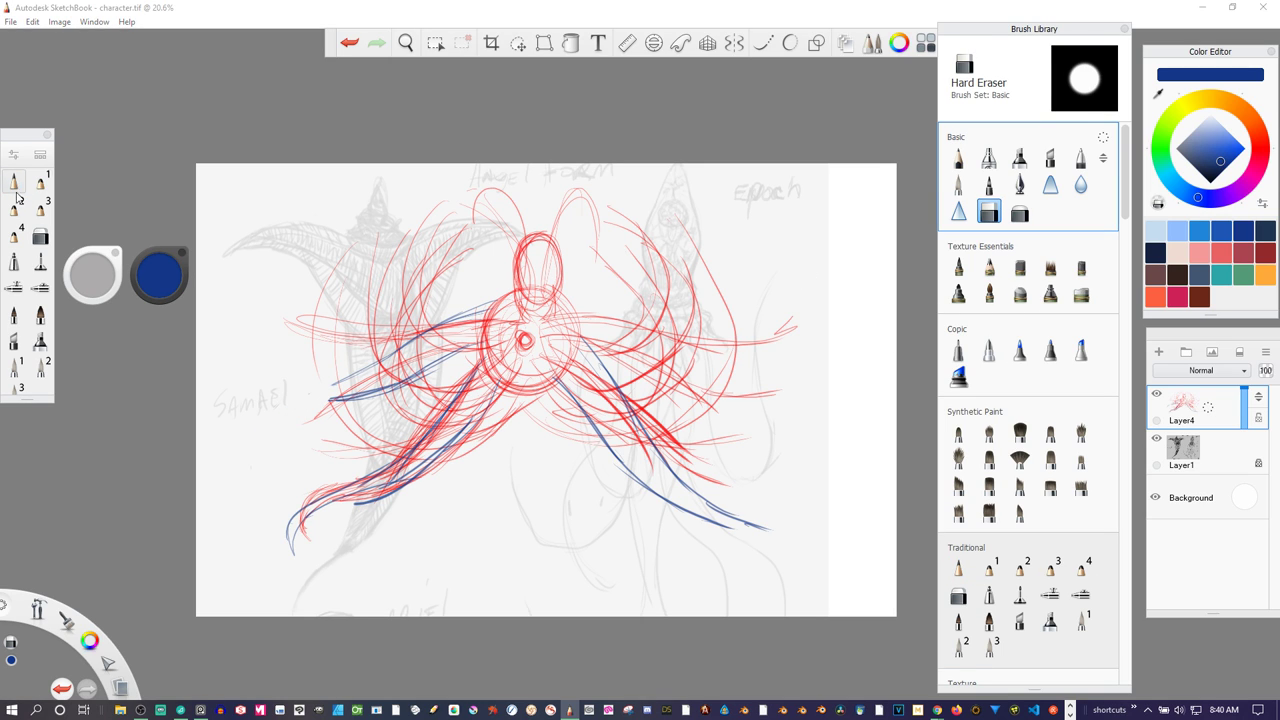
pyautogui.moveTo(328, 399); pyautogui.dragTo(250, 376)
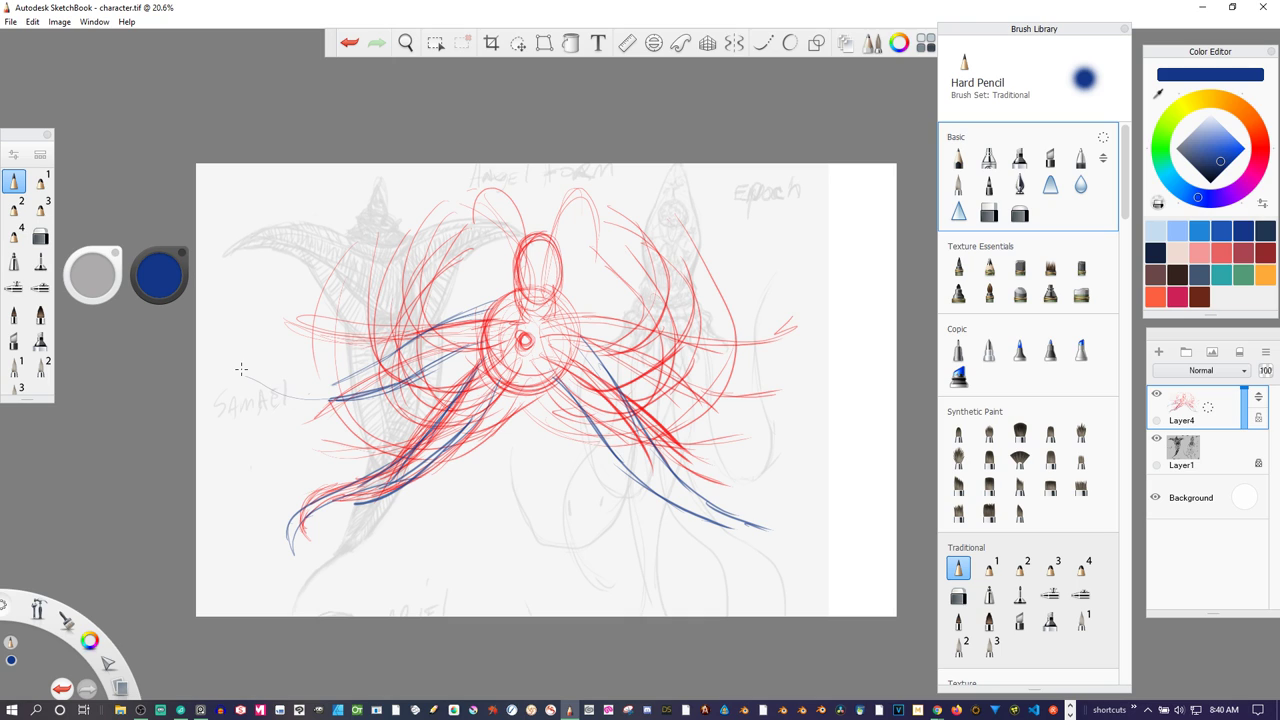
pyautogui.moveTo(330, 398)
pyautogui.mouseDown()
pyautogui.moveTo(243, 376)
pyautogui.moveTo(291, 380)
pyautogui.mouseUp()
pyautogui.hotkey('ctrl', 'z')
# - Outline the upper right limb in blue, sweeping from the shoulder to an upturned tip
pyautogui.moveTo(581, 332); pyautogui.dragTo(678, 373)
pyautogui.moveTo(617, 346)
pyautogui.mouseDown()
pyautogui.moveTo(697, 368)
pyautogui.moveTo(794, 364)
pyautogui.mouseUp()
pyautogui.moveTo(580, 302)
pyautogui.mouseDown()
pyautogui.moveTo(680, 336)
pyautogui.moveTo(802, 344)
pyautogui.moveTo(670, 362)
pyautogui.moveTo(568, 305)
pyautogui.mouseUp()
pyautogui.moveTo(568, 305); pyautogui.dragTo(651, 331)
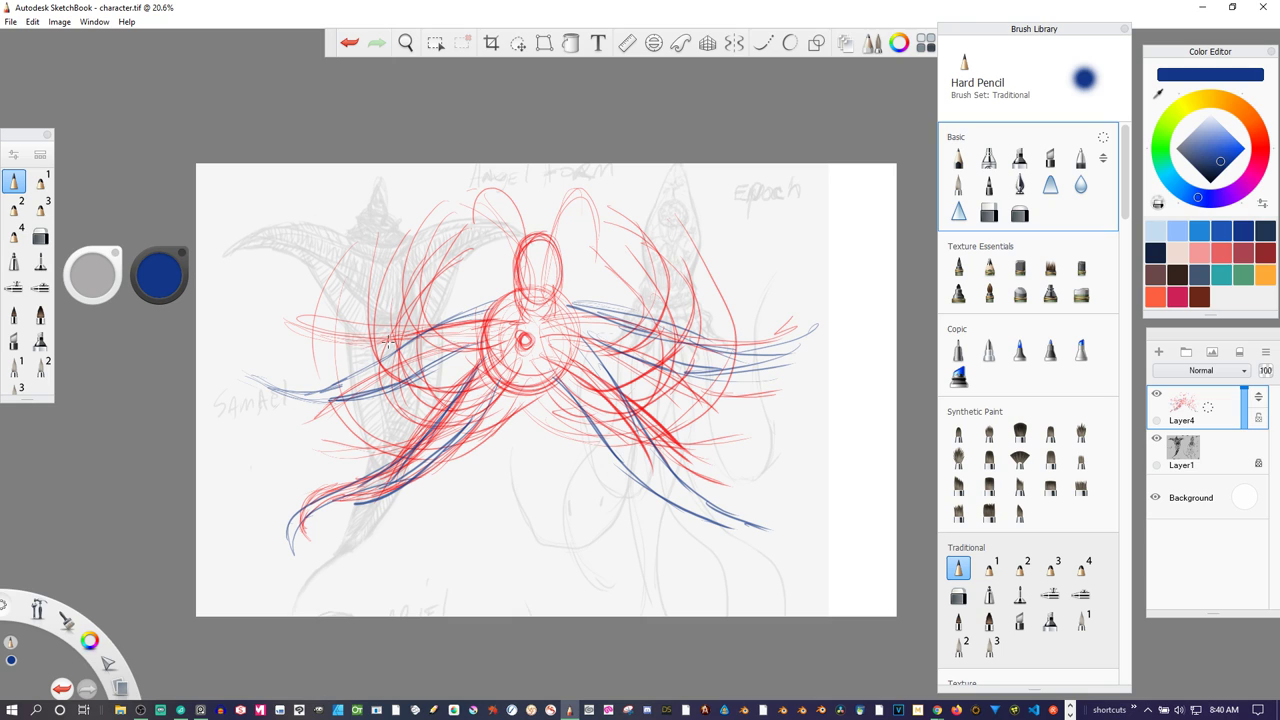
# - Reinforce the left shoulder and thicken both lower limbs with more blue strokes along their length
pyautogui.moveTo(482, 317)
pyautogui.mouseDown()
pyautogui.moveTo(392, 377)
pyautogui.moveTo(264, 388)
pyautogui.moveTo(502, 313)
pyautogui.mouseUp()
pyautogui.moveTo(488, 378)
pyautogui.mouseDown()
pyautogui.moveTo(410, 468)
pyautogui.moveTo(354, 495)
pyautogui.moveTo(490, 376)
pyautogui.mouseUp()
pyautogui.moveTo(562, 360); pyautogui.dragTo(640, 446)
pyautogui.moveTo(576, 362)
pyautogui.mouseDown()
pyautogui.moveTo(668, 486)
pyautogui.moveTo(733, 515)
pyautogui.moveTo(596, 418)
pyautogui.moveTo(677, 507)
pyautogui.mouseUp()
pyautogui.moveTo(614, 465); pyautogui.dragTo(734, 527)
pyautogui.moveTo(462, 432); pyautogui.dragTo(500, 385)
pyautogui.moveTo(443, 440); pyautogui.dragTo(478, 379)
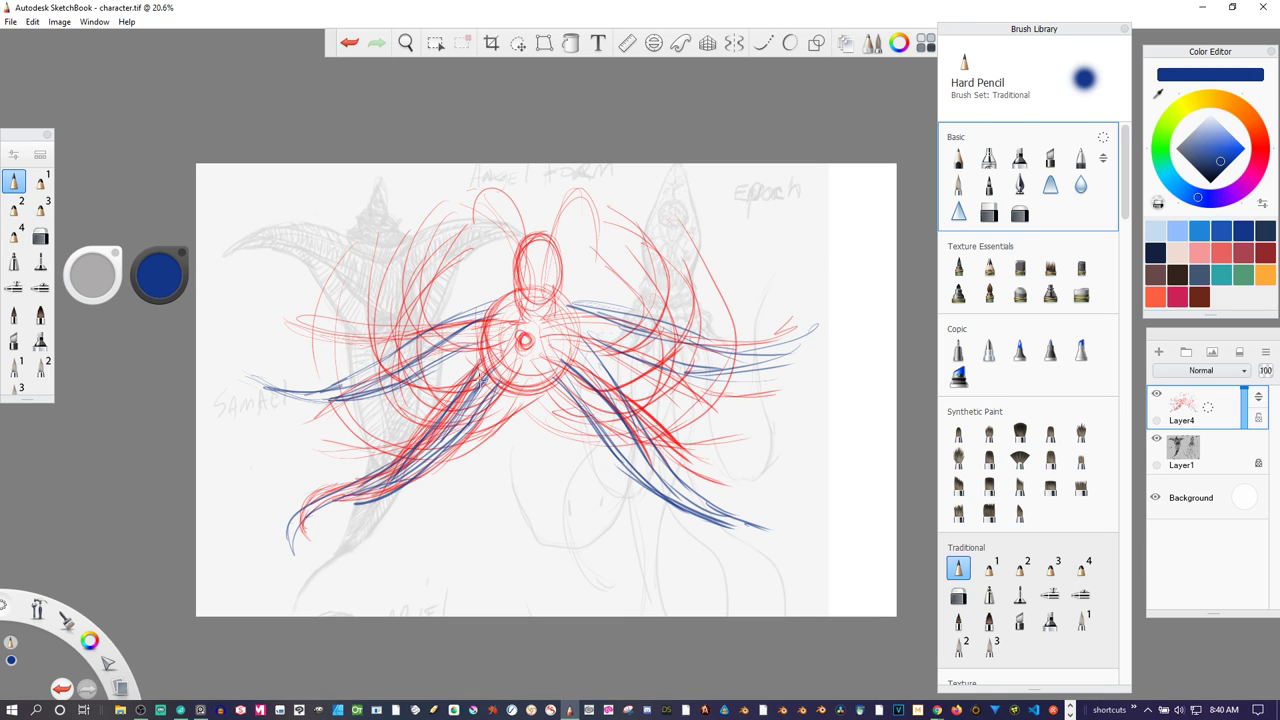
pyautogui.moveTo(578, 345); pyautogui.dragTo(642, 427)
pyautogui.moveTo(562, 378); pyautogui.dragTo(665, 500)
# - Thicken the upper right limb and add short blue contours where the limbs join the sides of the torso
pyautogui.moveTo(572, 318)
pyautogui.mouseDown()
pyautogui.moveTo(656, 350)
pyautogui.moveTo(756, 357)
pyautogui.moveTo(609, 349)
pyautogui.moveTo(756, 376)
pyautogui.mouseUp()
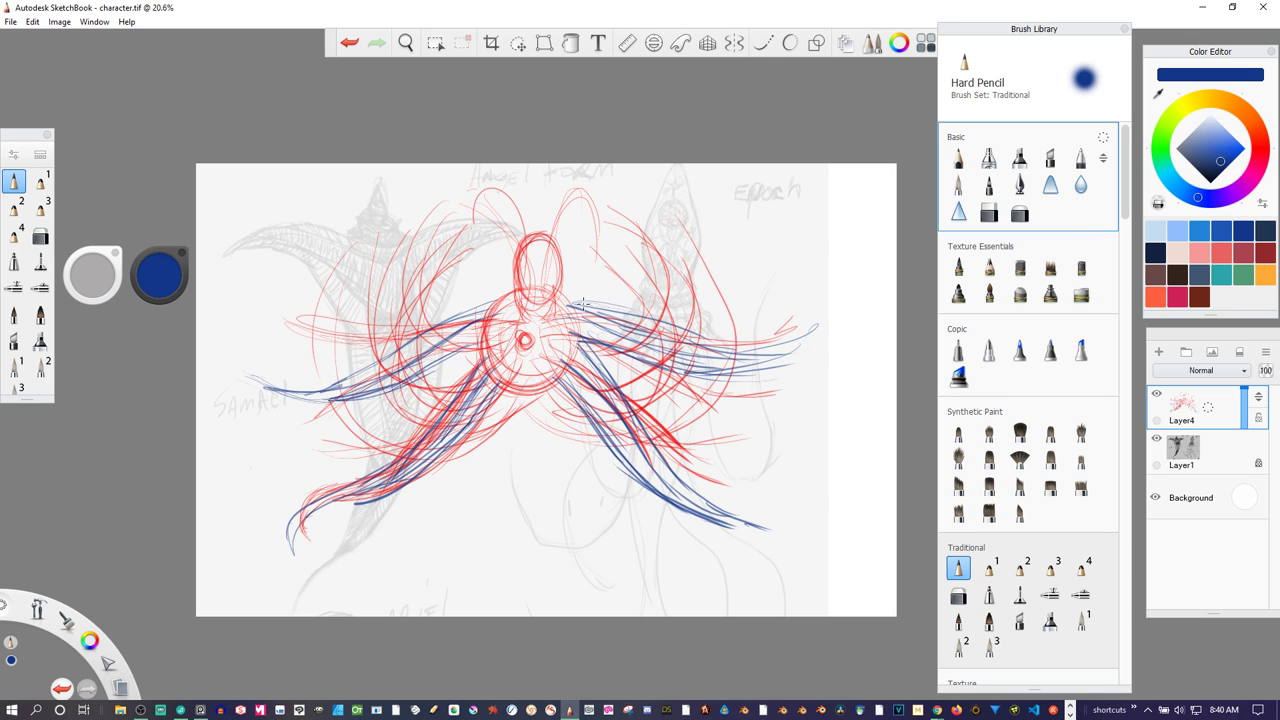
pyautogui.moveTo(599, 311)
pyautogui.mouseDown()
pyautogui.moveTo(690, 350)
pyautogui.moveTo(650, 320)
pyautogui.moveTo(707, 333)
pyautogui.moveTo(750, 312)
pyautogui.moveTo(692, 304)
pyautogui.moveTo(640, 321)
pyautogui.moveTo(706, 336)
pyautogui.moveTo(790, 345)
pyautogui.mouseUp()
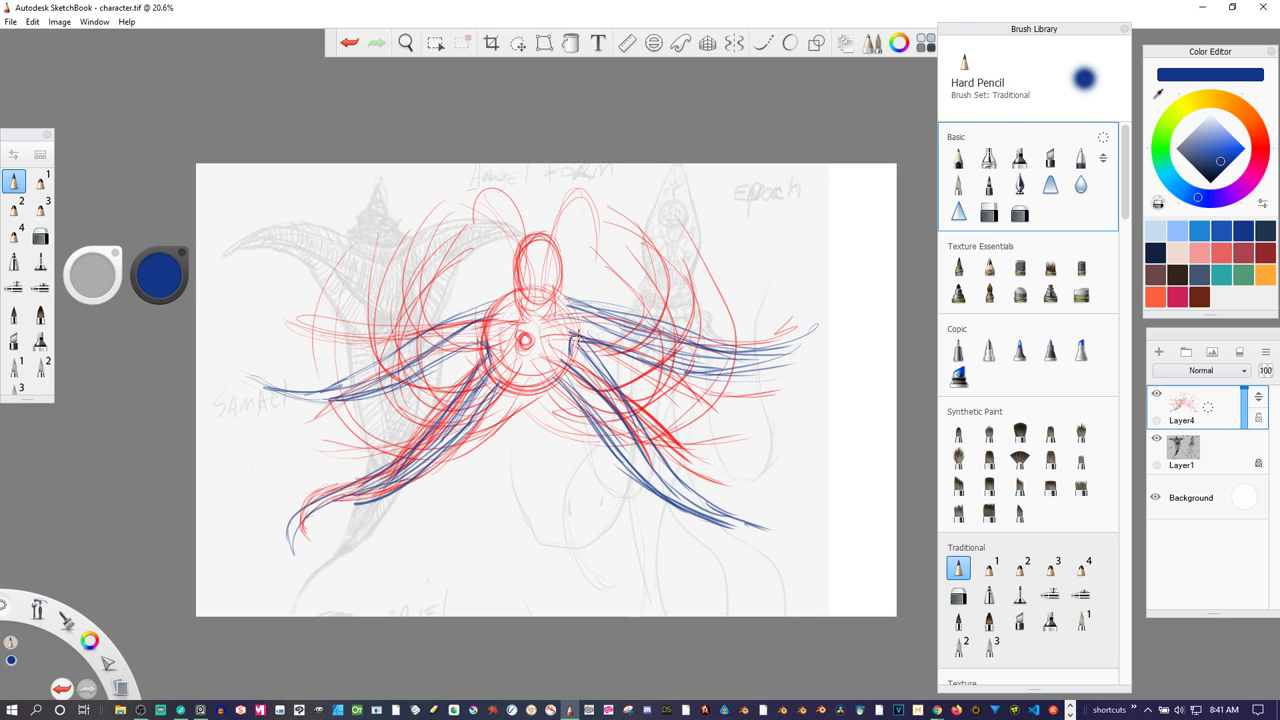
pyautogui.moveTo(570, 335); pyautogui.dragTo(565, 364)
pyautogui.moveTo(488, 346); pyautogui.dragTo(491, 366)
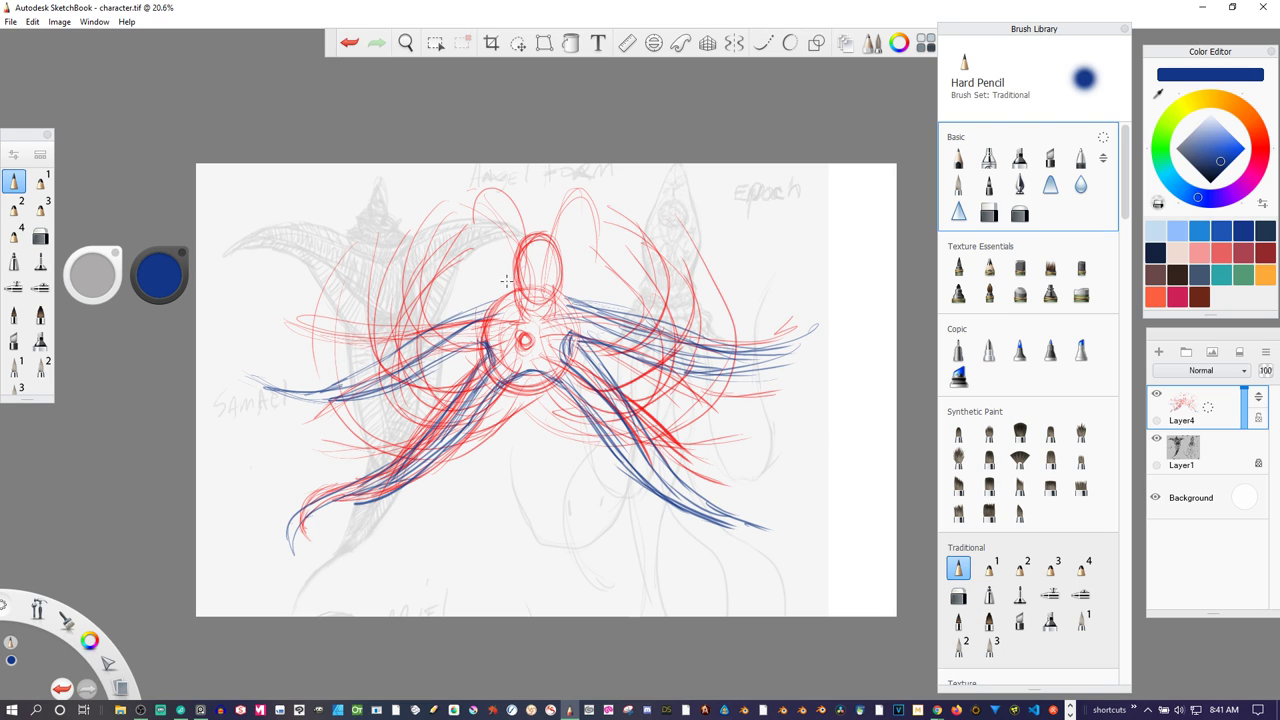
# - Outline a rounded blue hood with side lobes around the head and go over the small chest core
pyautogui.moveTo(511, 250)
pyautogui.mouseDown()
pyautogui.moveTo(508, 290)
pyautogui.moveTo(510, 266)
pyautogui.moveTo(511, 288)
pyautogui.moveTo(566, 232)
pyautogui.moveTo(505, 290)
pyautogui.moveTo(574, 244)
pyautogui.moveTo(516, 310)
pyautogui.moveTo(512, 275)
pyautogui.moveTo(556, 222)
pyautogui.moveTo(574, 288)
pyautogui.moveTo(512, 258)
pyautogui.moveTo(505, 289)
pyautogui.mouseUp()
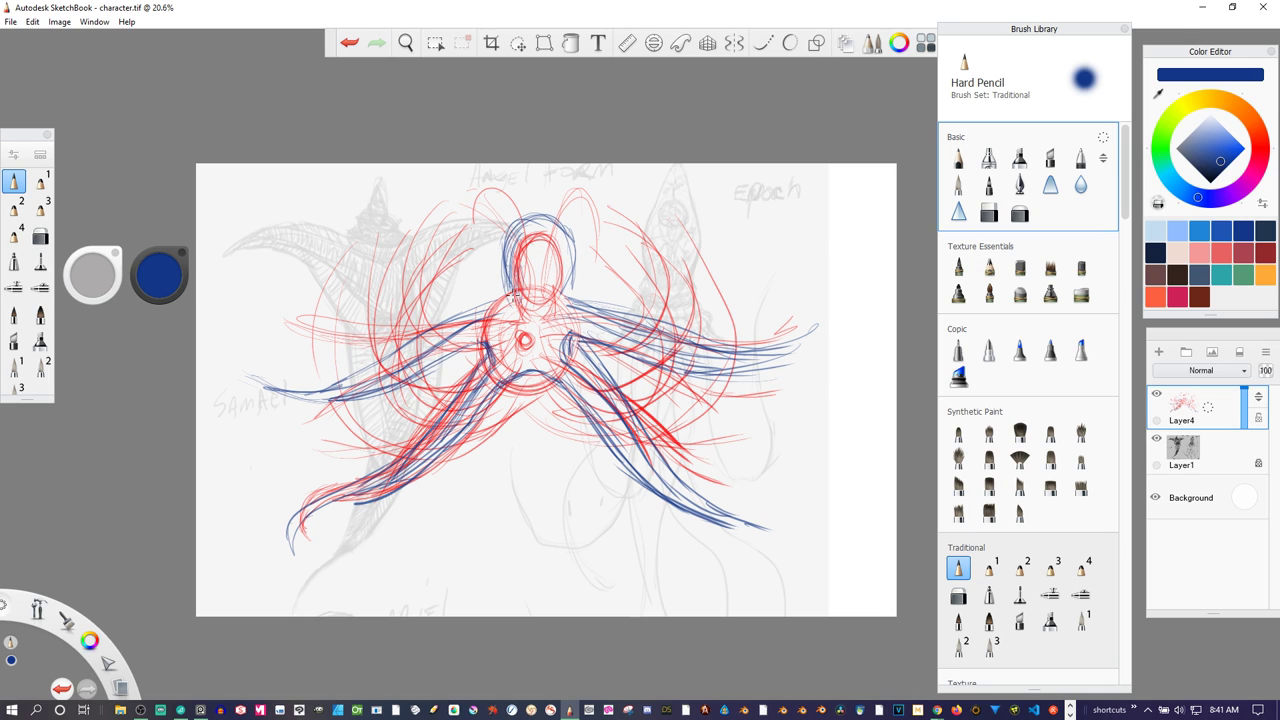
pyautogui.moveTo(508, 282)
pyautogui.mouseDown()
pyautogui.moveTo(505, 304)
pyautogui.moveTo(567, 297)
pyautogui.moveTo(560, 277)
pyautogui.moveTo(572, 295)
pyautogui.moveTo(475, 310)
pyautogui.moveTo(574, 314)
pyautogui.moveTo(538, 338)
pyautogui.moveTo(559, 305)
pyautogui.mouseUp()
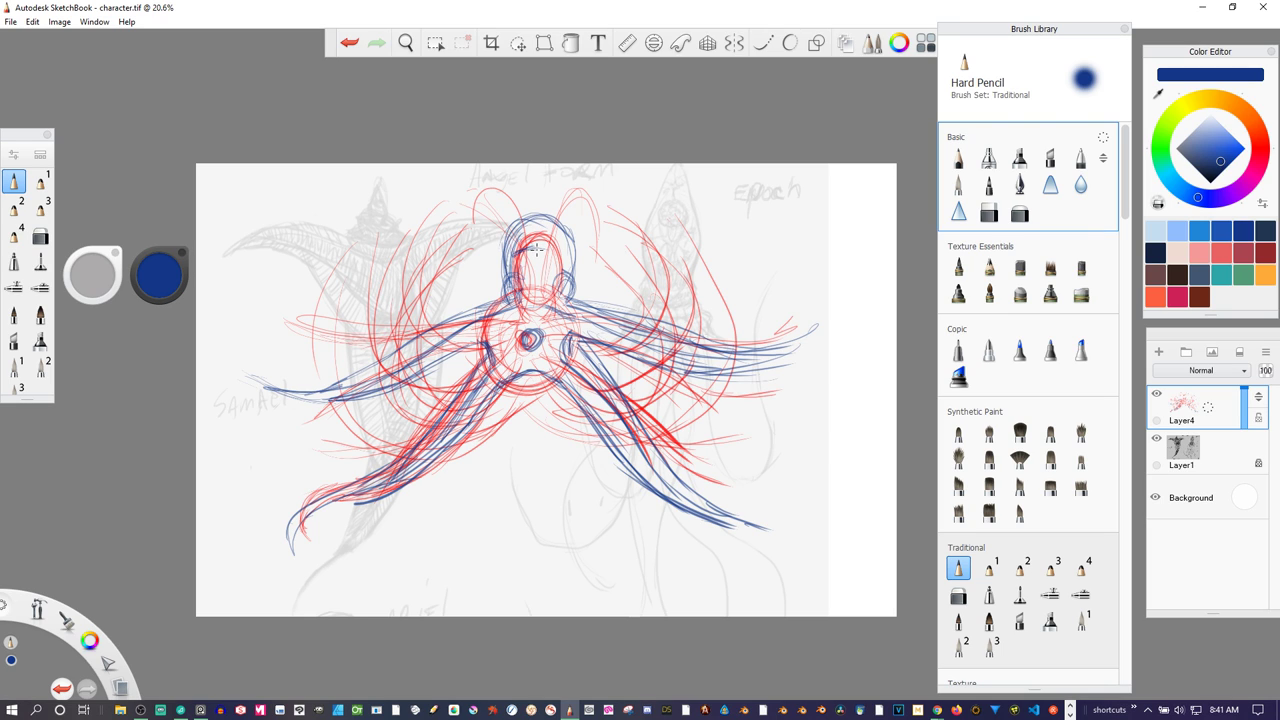
# - Draw the face in blue with flared brows, a tapering central nose line and a small pointed mark on the forehead
pyautogui.moveTo(530, 250)
pyautogui.mouseDown()
pyautogui.moveTo(566, 252)
pyautogui.moveTo(542, 256)
pyautogui.moveTo(539, 280)
pyautogui.mouseUp()
pyautogui.moveTo(528, 257)
pyautogui.mouseDown()
pyautogui.moveTo(540, 274)
pyautogui.moveTo(544, 262)
pyautogui.mouseUp()
pyautogui.moveTo(543, 265); pyautogui.dragTo(538, 297)
pyautogui.moveTo(536, 245); pyautogui.dragTo(540, 244)
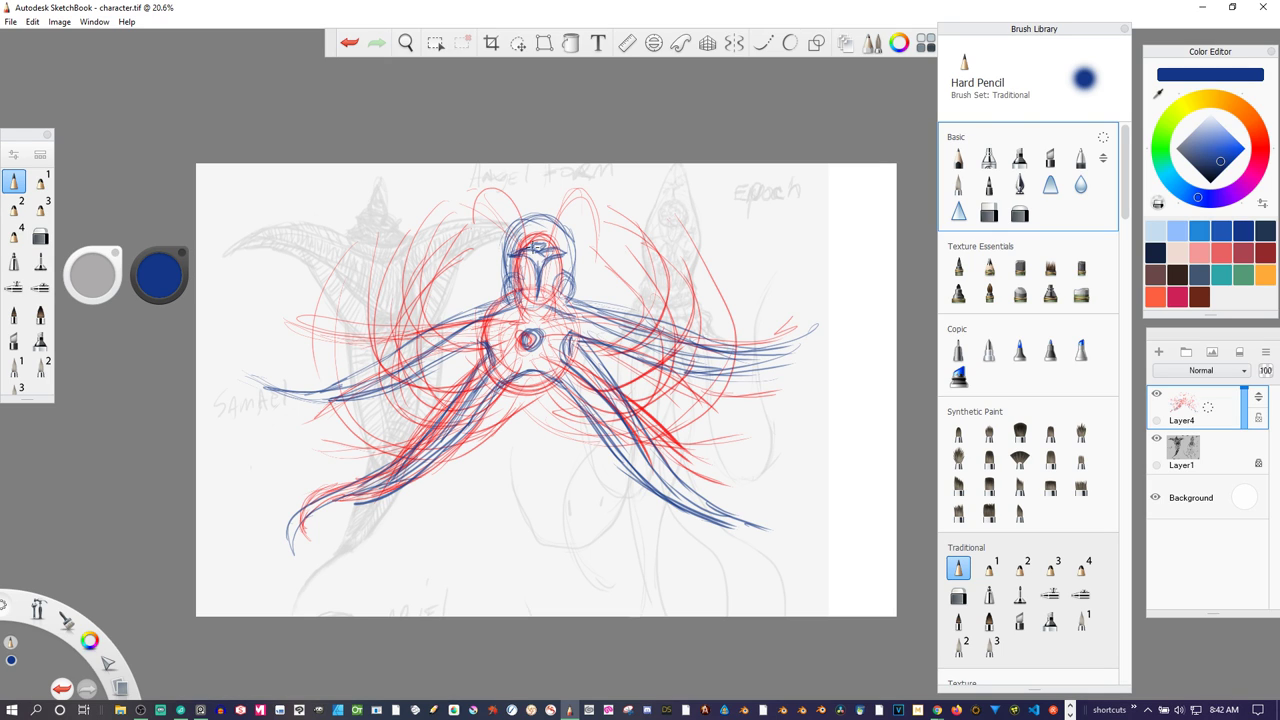
pyautogui.moveTo(541, 247); pyautogui.dragTo(537, 242)
pyautogui.moveTo(540, 236); pyautogui.dragTo(539, 243)
# - Try to isolate the face markings for moving by lassoing them inside the head
pyautogui.click(516, 44)
pyautogui.click(626, 72)
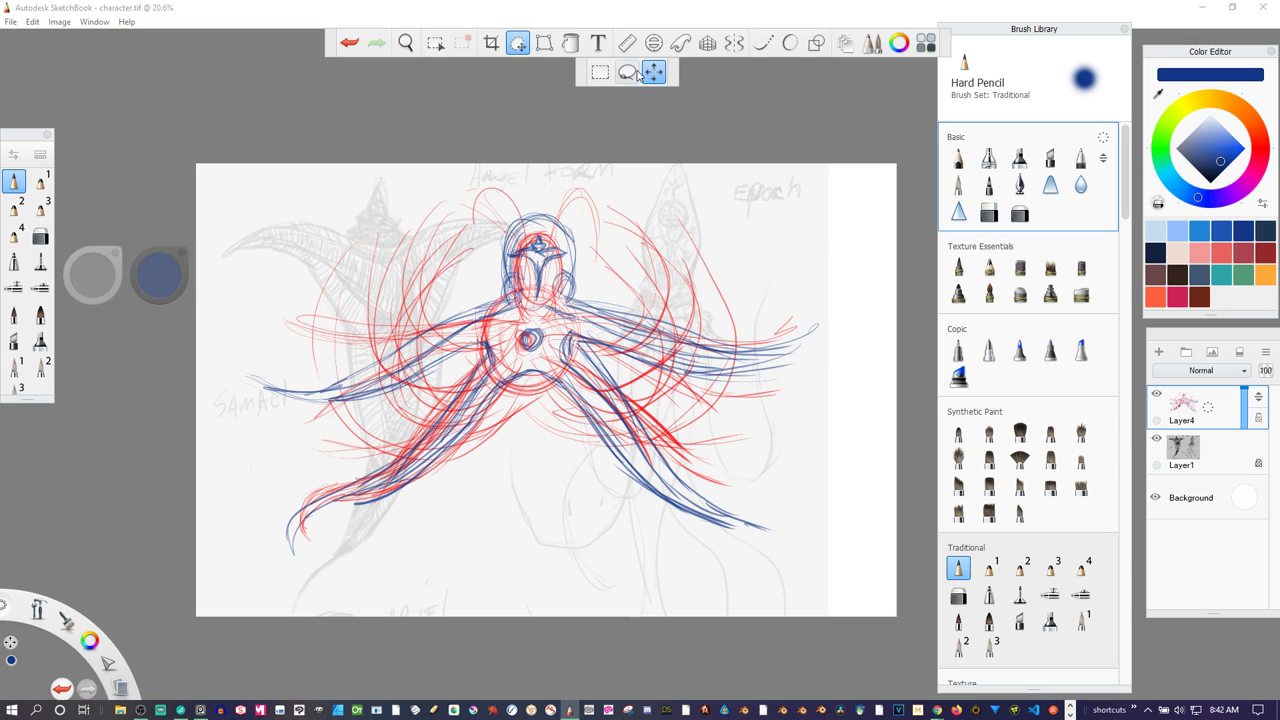
pyautogui.moveTo(554, 258)
pyautogui.mouseDown()
pyautogui.moveTo(536, 236)
pyautogui.moveTo(508, 256)
pyautogui.moveTo(546, 300)
pyautogui.moveTo(556, 264)
pyautogui.mouseUp()
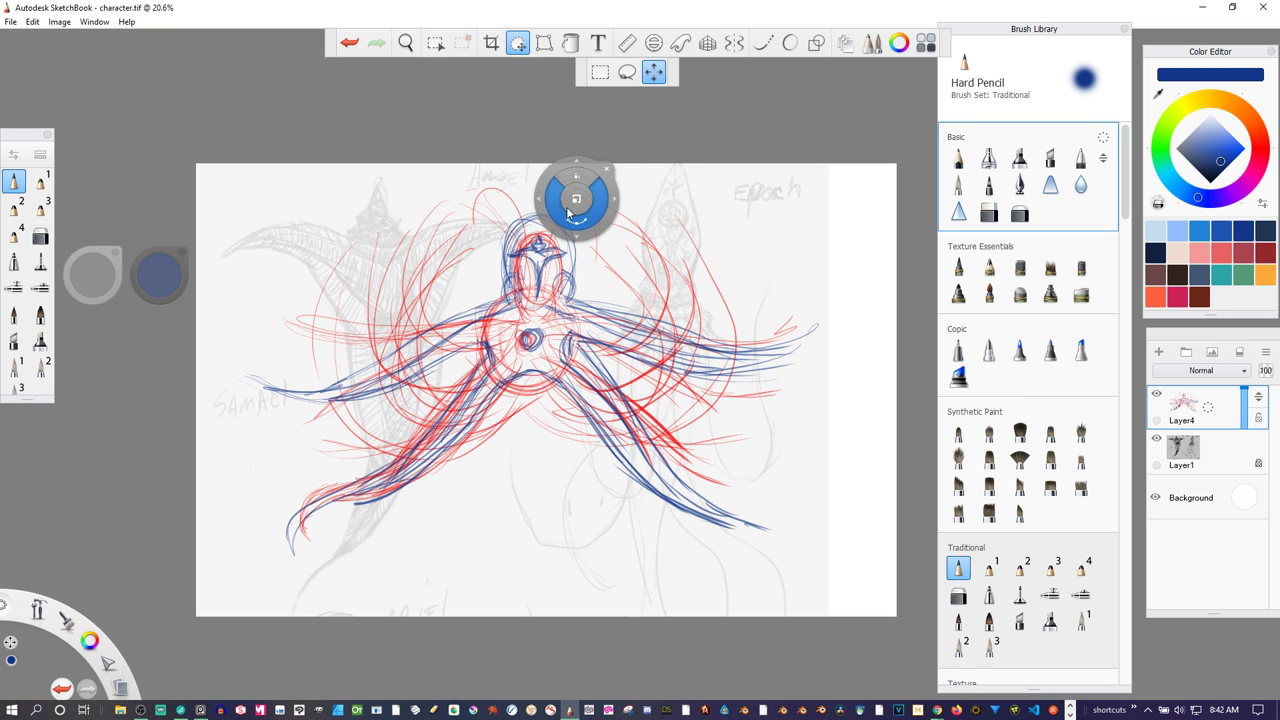
pyautogui.moveTo(613, 195); pyautogui.dragTo(611, 195)
pyautogui.click(600, 72)
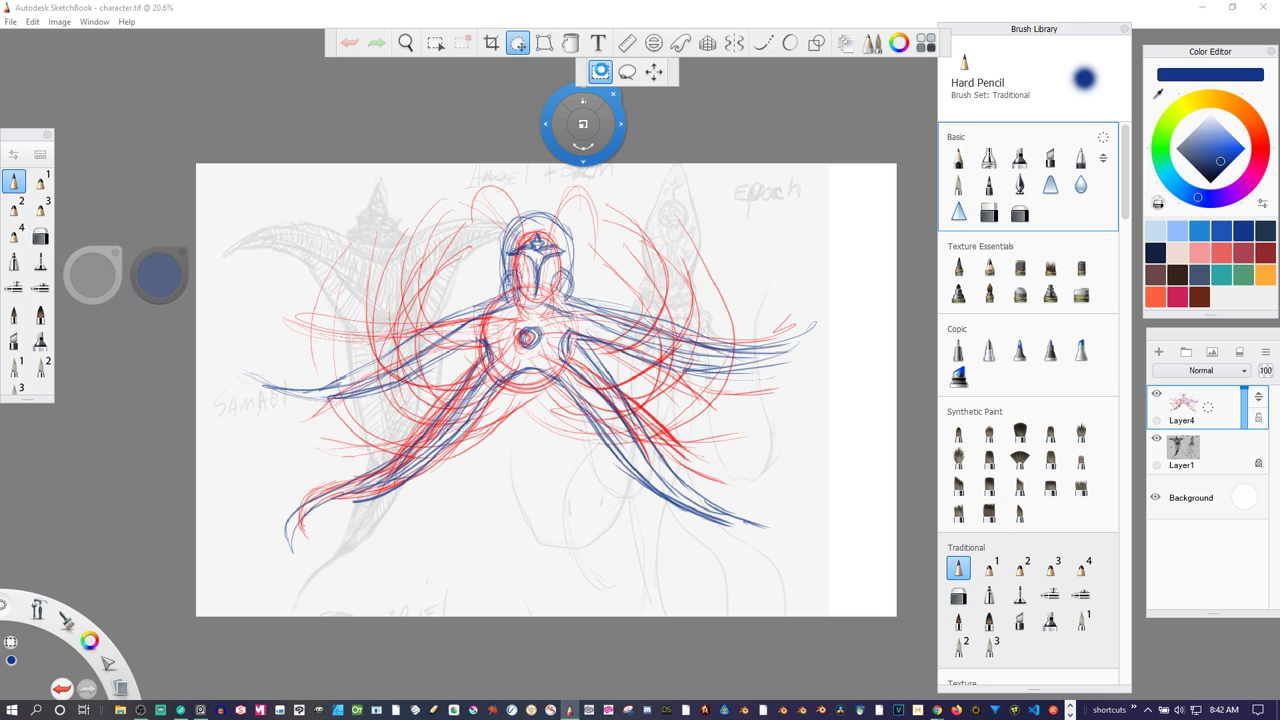
pyautogui.click(627, 71)
pyautogui.moveTo(553, 240)
pyautogui.mouseDown()
pyautogui.moveTo(505, 258)
pyautogui.moveTo(536, 303)
pyautogui.moveTo(556, 290)
pyautogui.moveTo(555, 242)
pyautogui.mouseUp()
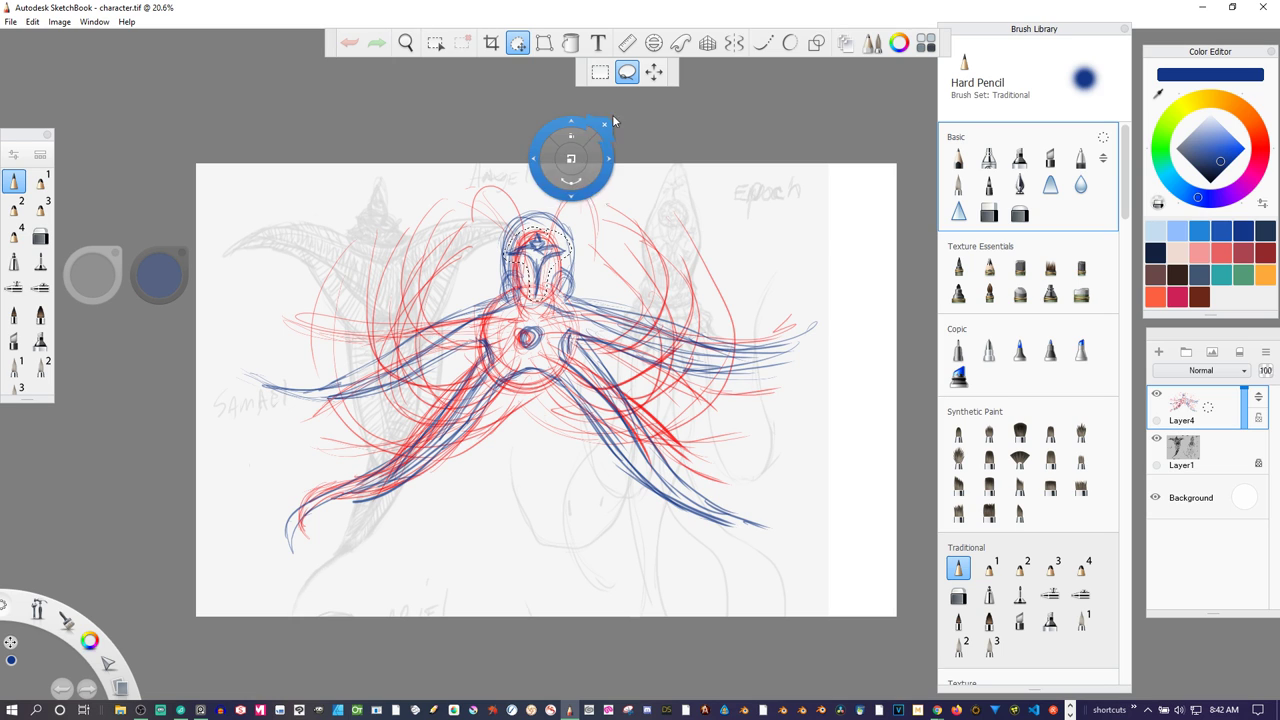
# - Shift the whole figure sketch slightly down the canvas with the Distort transform
pyautogui.click(544, 42)
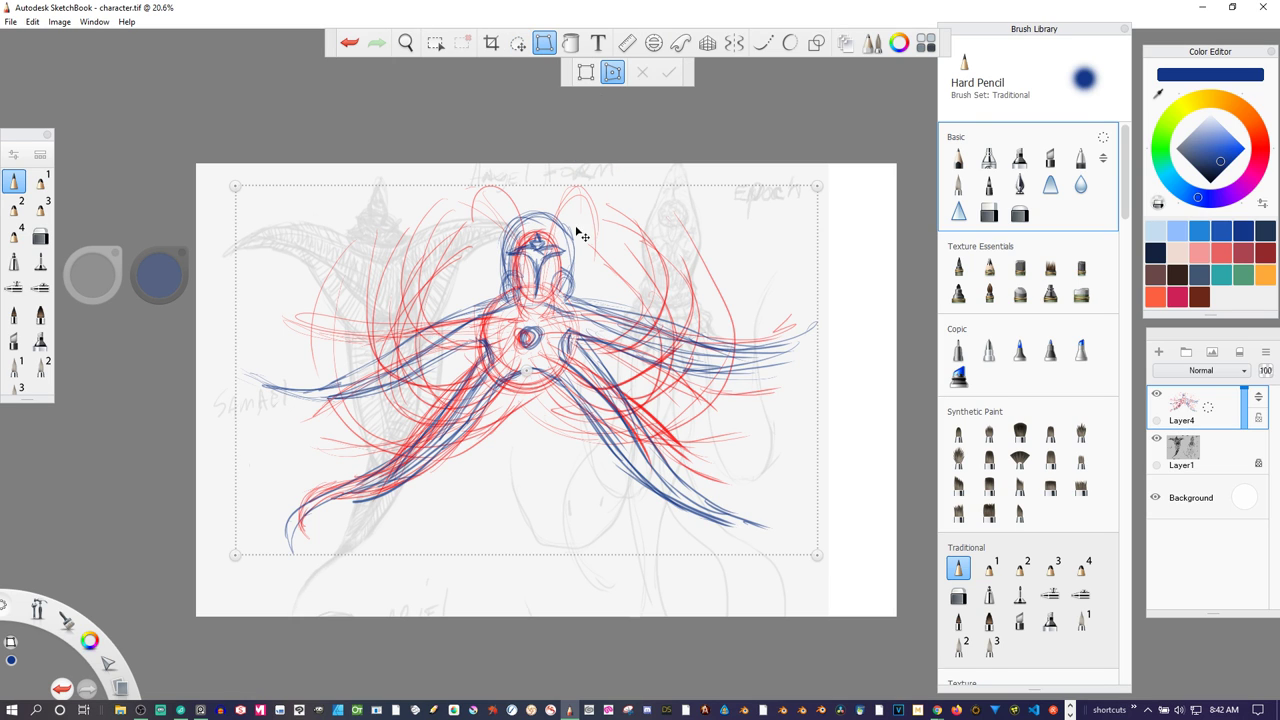
pyautogui.moveTo(569, 284)
pyautogui.mouseDown()
pyautogui.moveTo(567, 252)
pyautogui.moveTo(566, 295)
pyautogui.mouseUp()
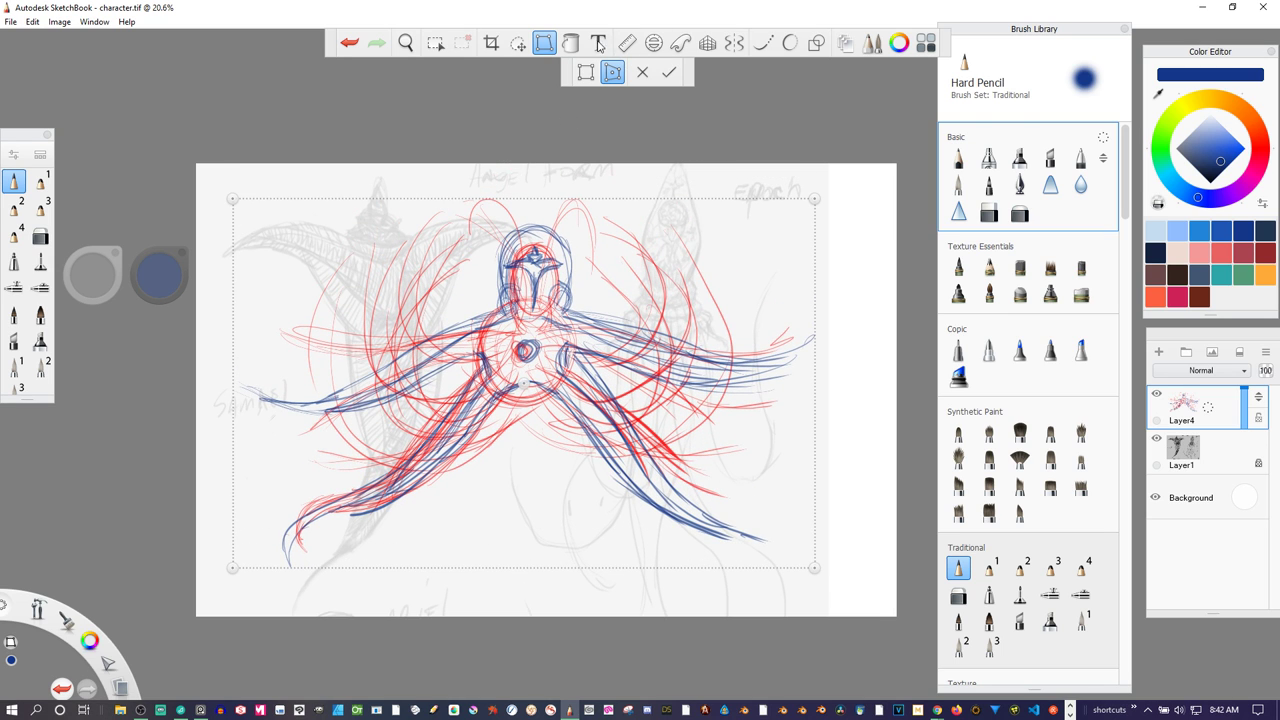
pyautogui.click(519, 46)
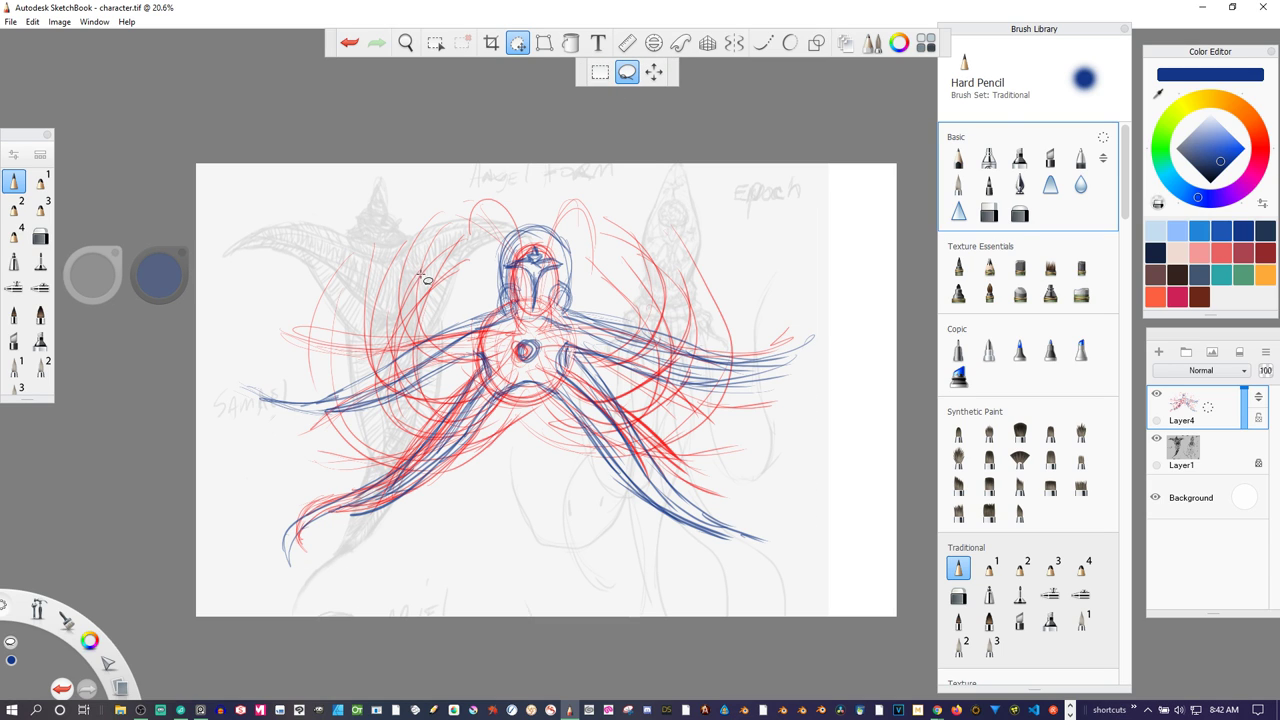
# - Lasso the face markings and move them slightly higher inside the head, adjusting their size
pyautogui.moveTo(540, 250)
pyautogui.mouseDown()
pyautogui.moveTo(520, 258)
pyautogui.moveTo(524, 295)
pyautogui.moveTo(546, 308)
pyautogui.moveTo(553, 258)
pyautogui.moveTo(539, 236)
pyautogui.mouseUp()
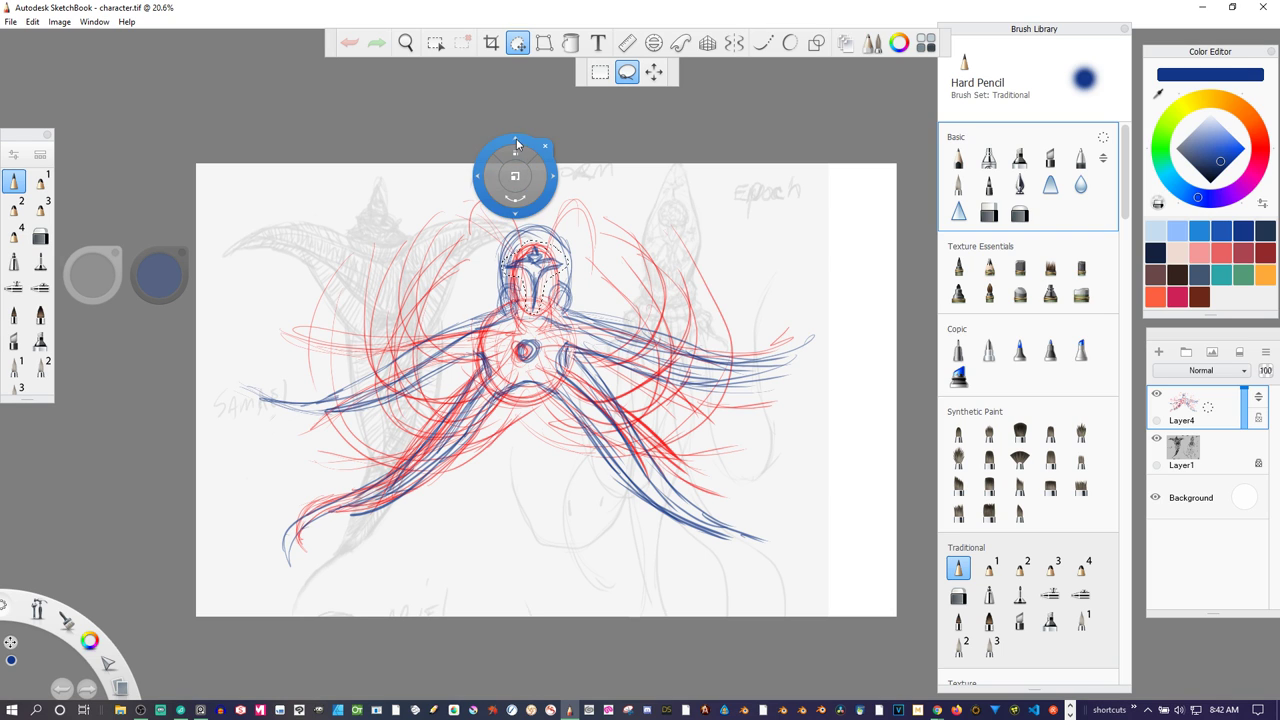
pyautogui.click(516, 139)
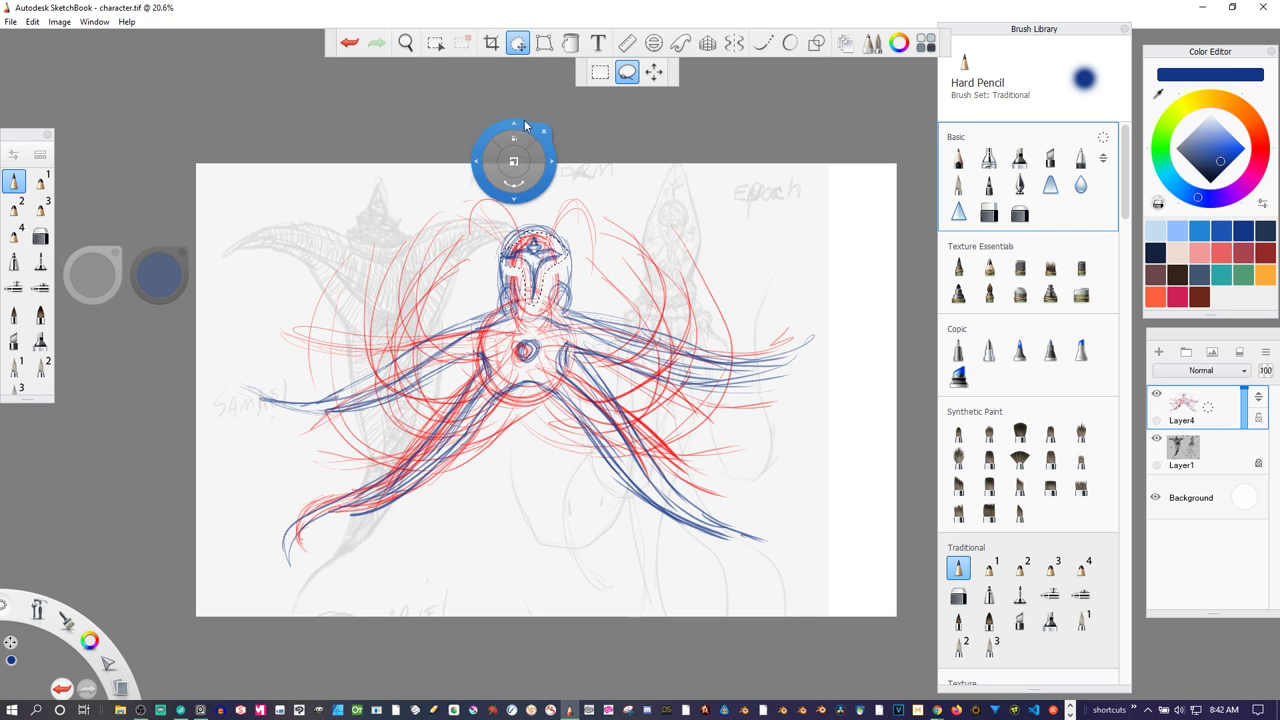
pyautogui.moveTo(530, 182); pyautogui.dragTo(528, 179)
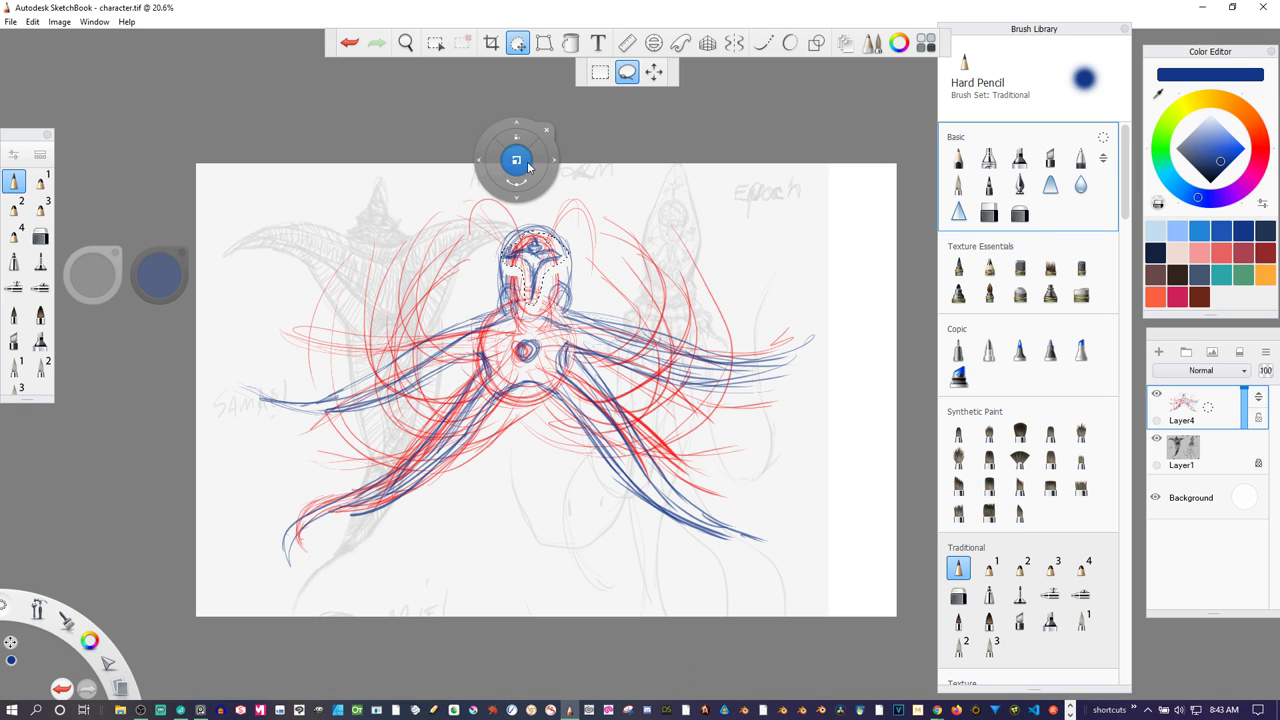
pyautogui.moveTo(522, 125); pyautogui.dragTo(521, 121)
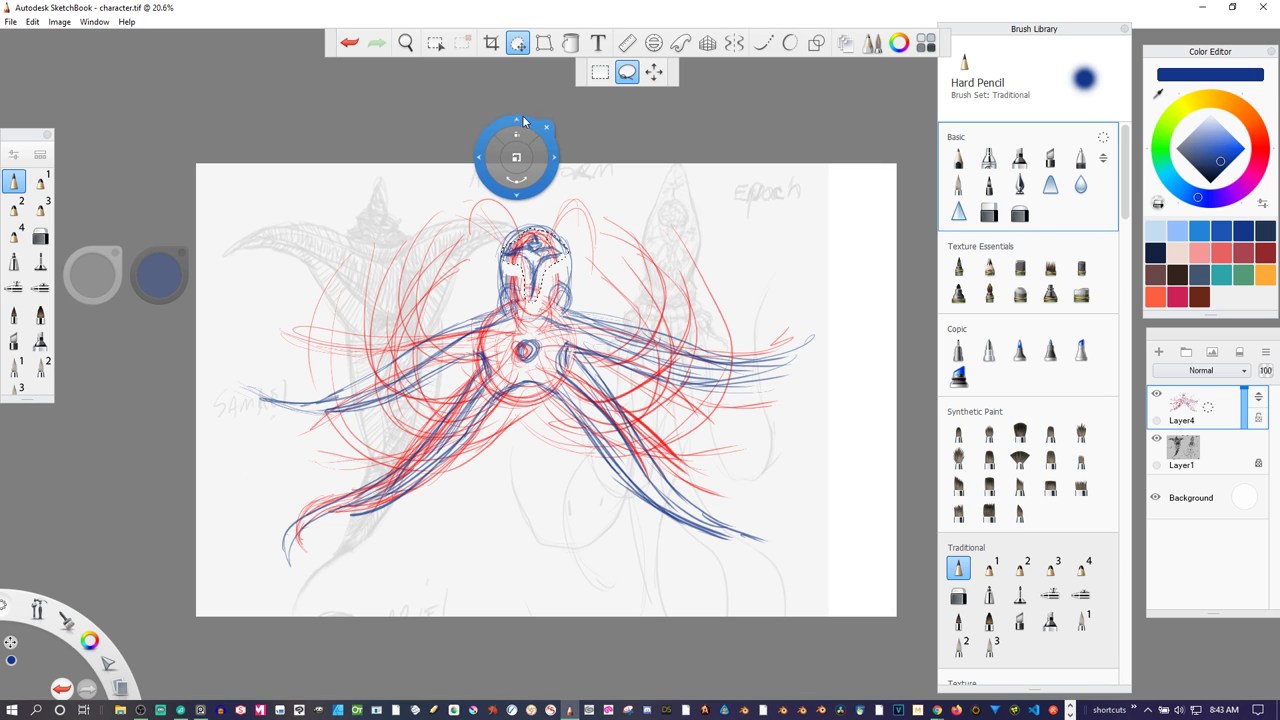
pyautogui.moveTo(470, 163)
pyautogui.mouseDown()
pyautogui.moveTo(412, 178)
pyautogui.moveTo(45, 191)
pyautogui.mouseUp()
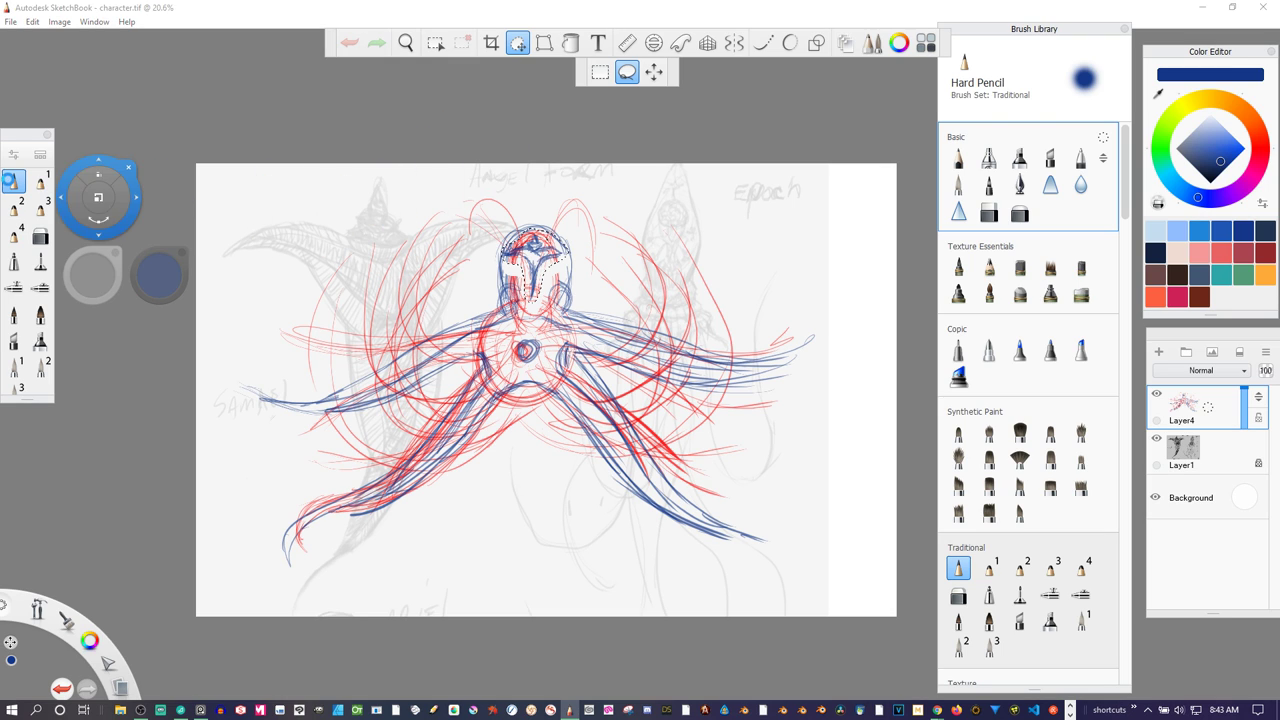
# - Draw blue ovals on both sides of the head, a small round mouth, and a rounded outline around the torso
pyautogui.click(130, 168)
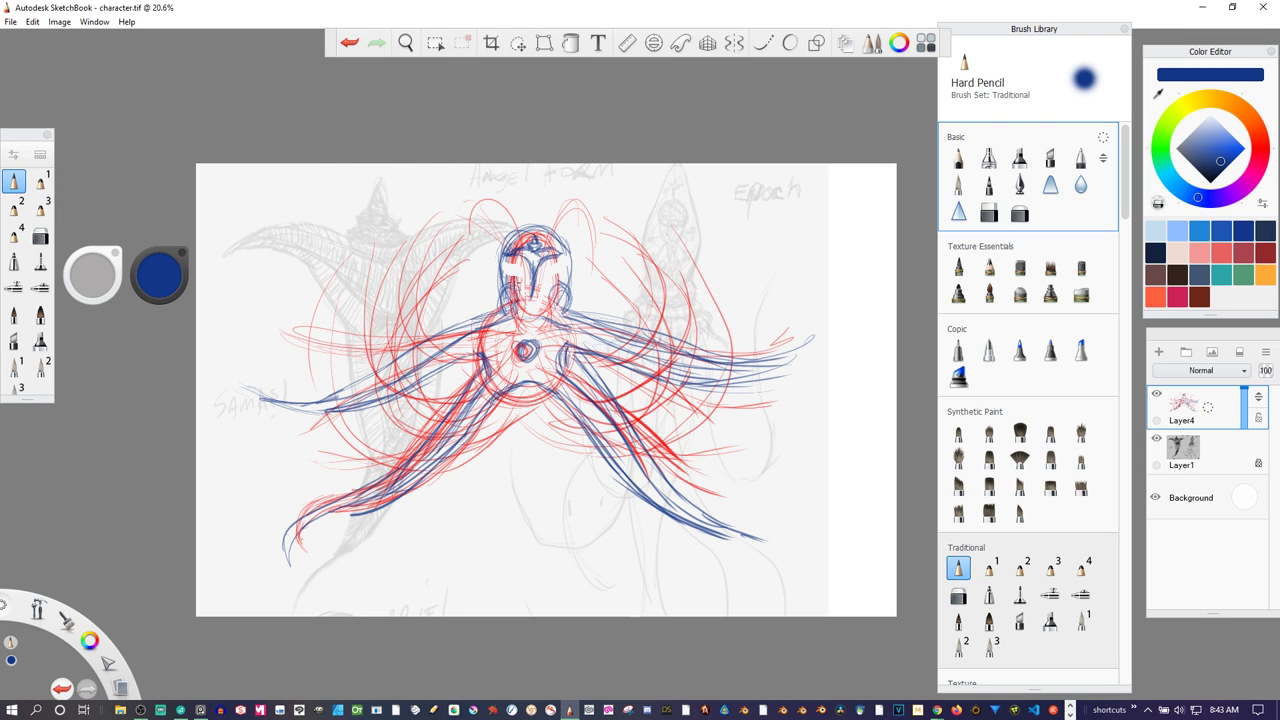
pyautogui.moveTo(506, 285)
pyautogui.mouseDown()
pyautogui.moveTo(505, 313)
pyautogui.moveTo(562, 308)
pyautogui.moveTo(508, 310)
pyautogui.mouseUp()
pyautogui.moveTo(560, 287); pyautogui.dragTo(564, 309)
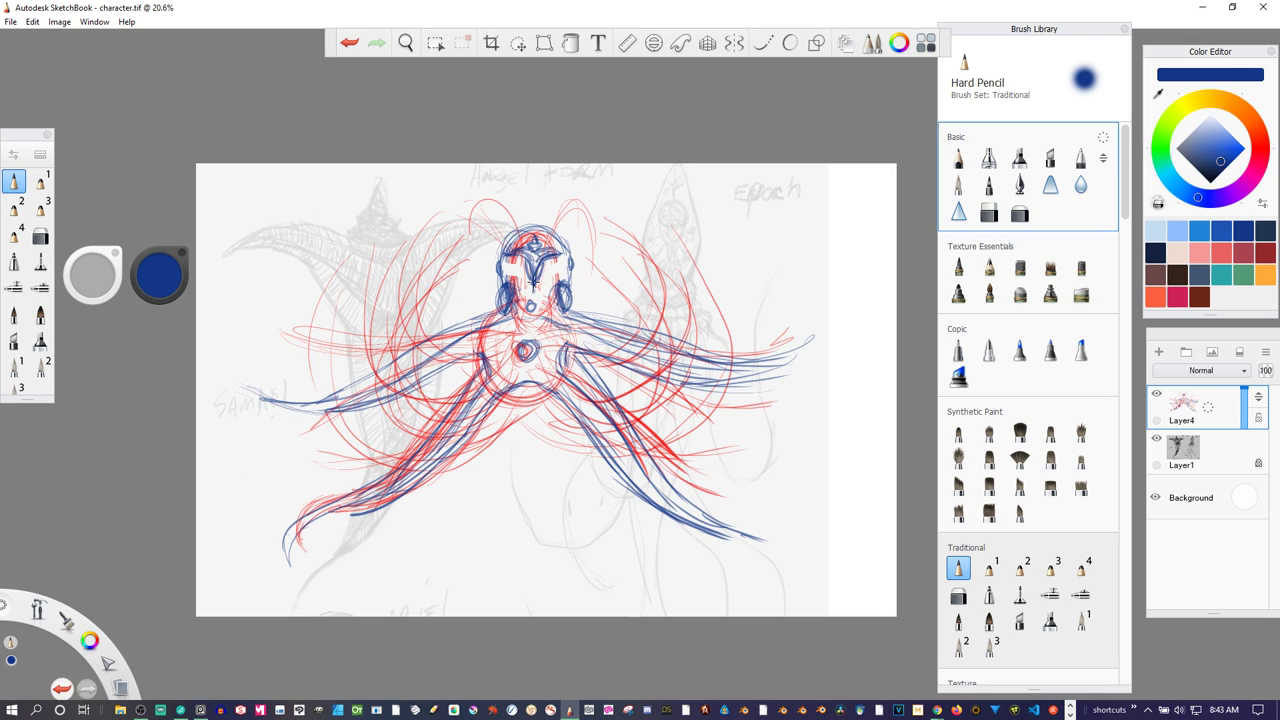
pyautogui.moveTo(532, 300); pyautogui.dragTo(535, 308)
pyautogui.moveTo(513, 318); pyautogui.dragTo(540, 317)
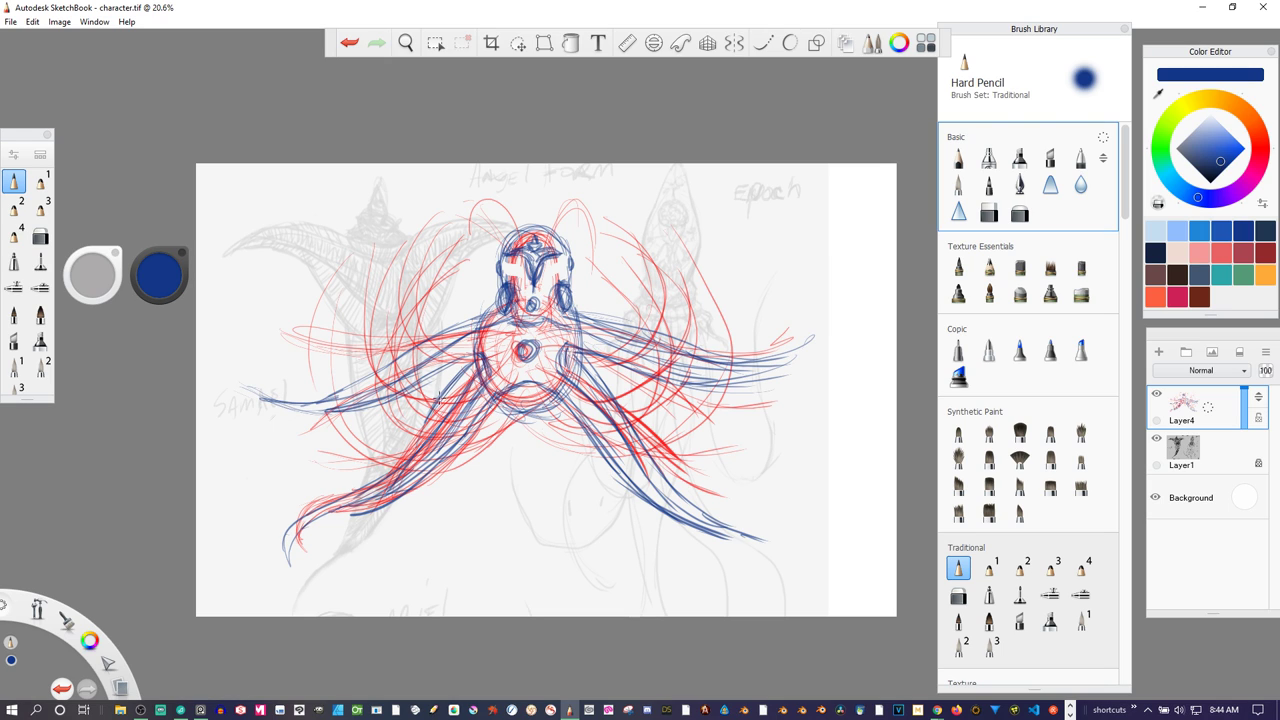
# - Thicken the figure's limbs with extra blue strokes running outward from the torso, undoing a stray stroke
pyautogui.moveTo(443, 392); pyautogui.dragTo(410, 437)
pyautogui.moveTo(498, 410)
pyautogui.mouseDown()
pyautogui.moveTo(490, 459)
pyautogui.moveTo(456, 478)
pyautogui.mouseUp()
pyautogui.moveTo(556, 404); pyautogui.dragTo(601, 478)
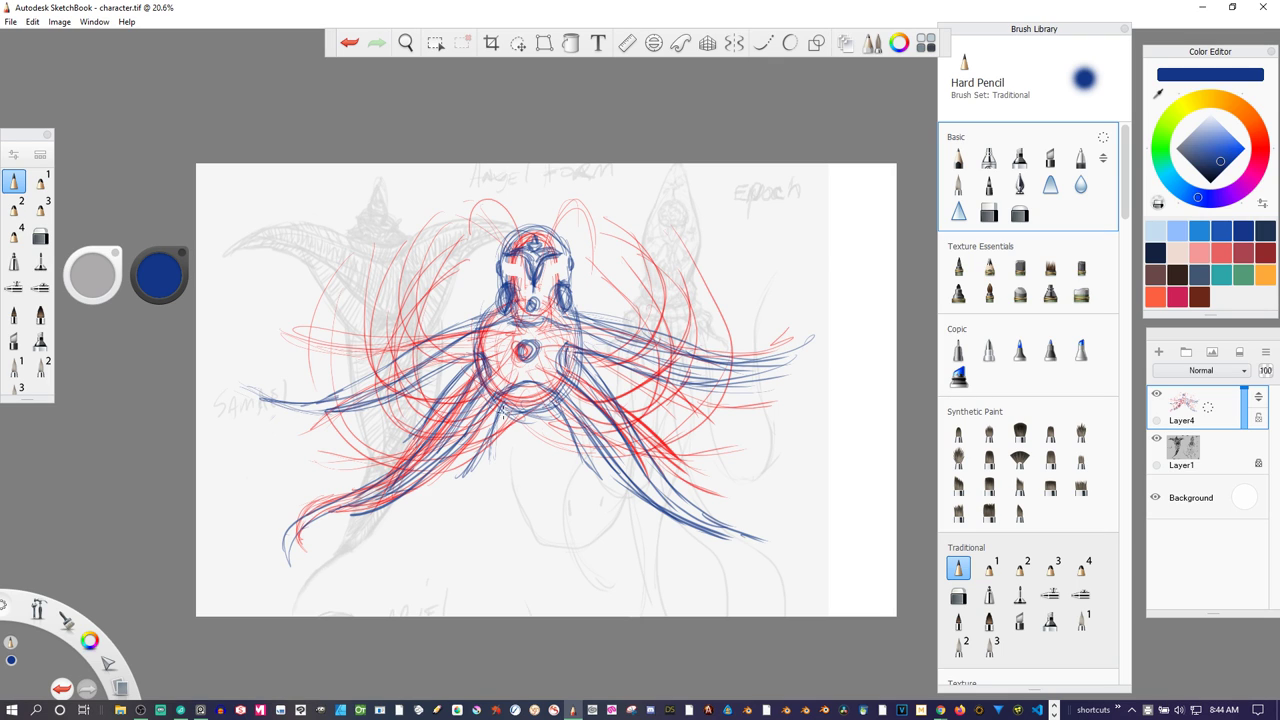
pyautogui.moveTo(503, 402); pyautogui.dragTo(480, 450)
pyautogui.moveTo(495, 408); pyautogui.dragTo(452, 481)
pyautogui.moveTo(551, 405); pyautogui.dragTo(588, 456)
pyautogui.moveTo(582, 354); pyautogui.dragTo(649, 405)
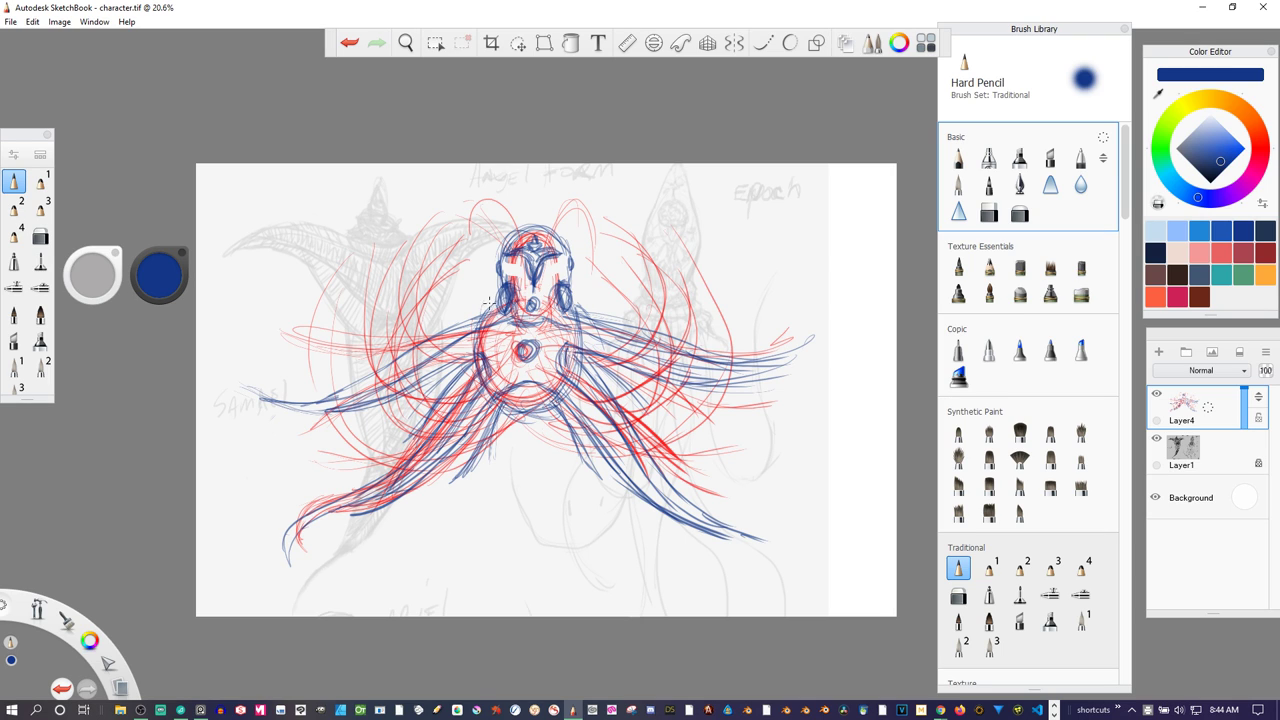
pyautogui.hotkey('ctrl', 'z')
pyautogui.click(481, 310)
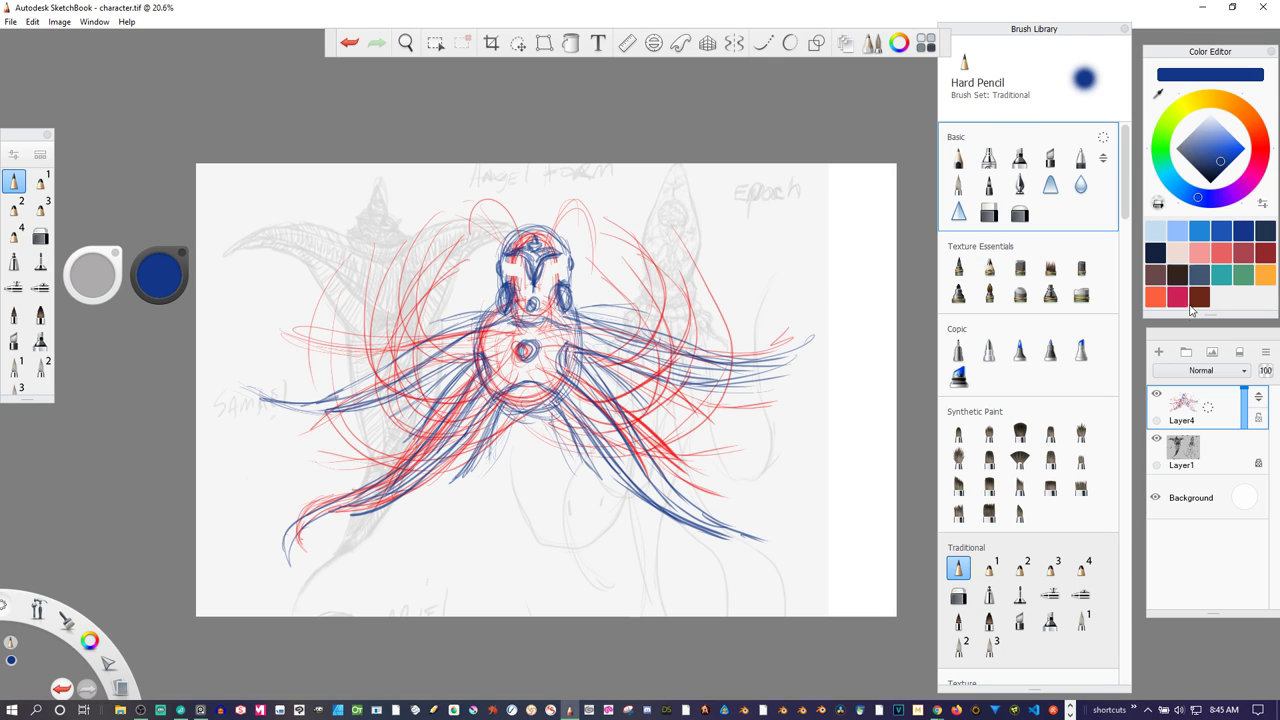
# - Add a new layer directly above the faded guide Layer1 and set the drawing colour to dark red
pyautogui.click(1212, 448)
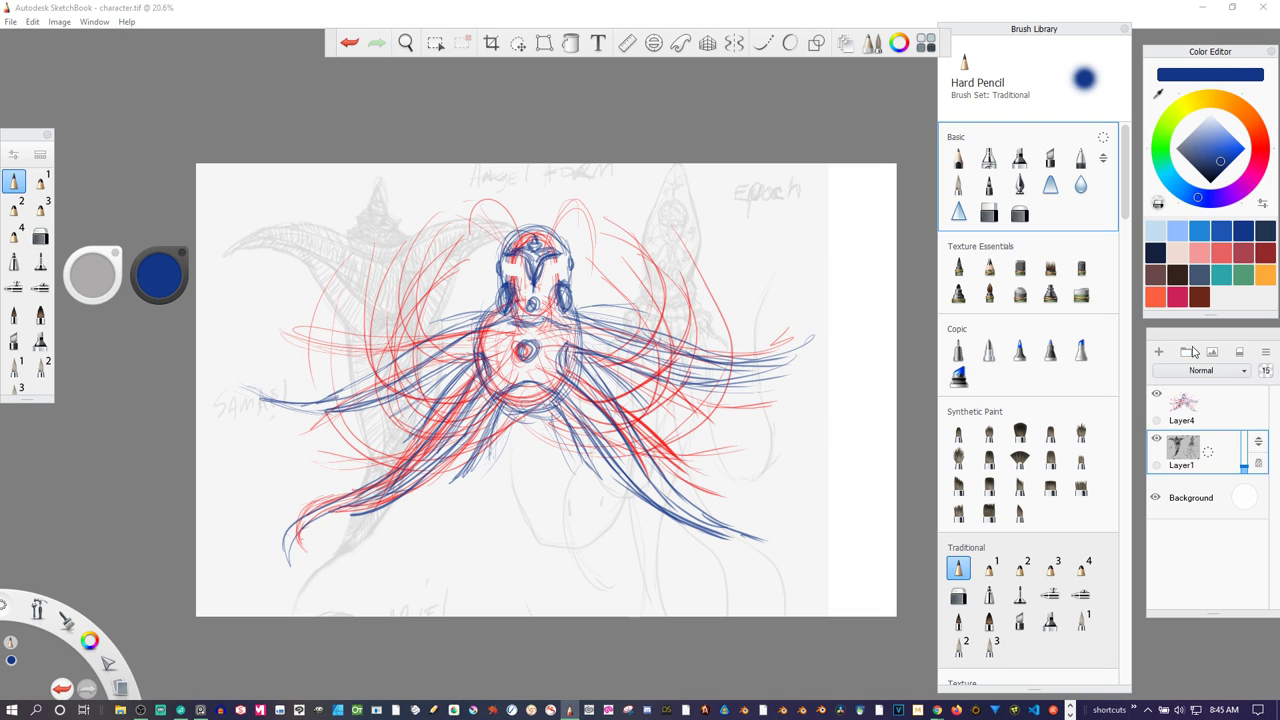
pyautogui.click(1159, 352)
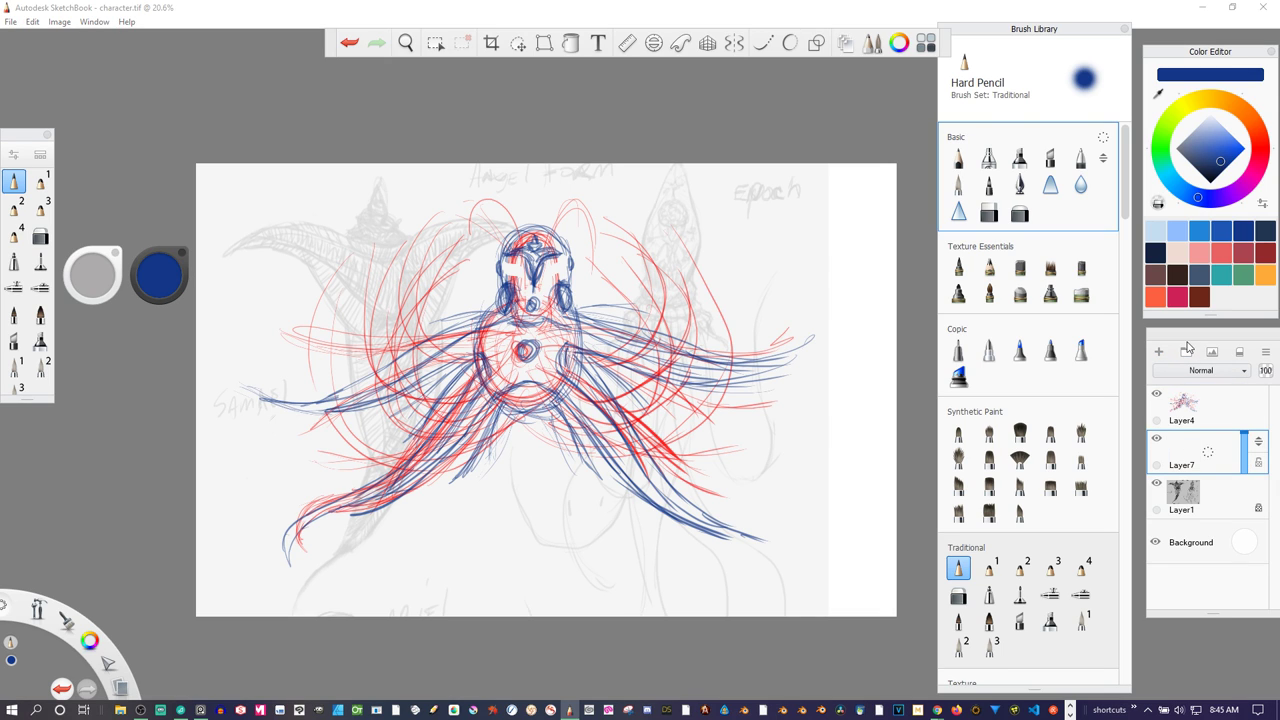
pyautogui.click(1258, 163)
pyautogui.moveTo(1227, 160); pyautogui.dragTo(1273, 157)
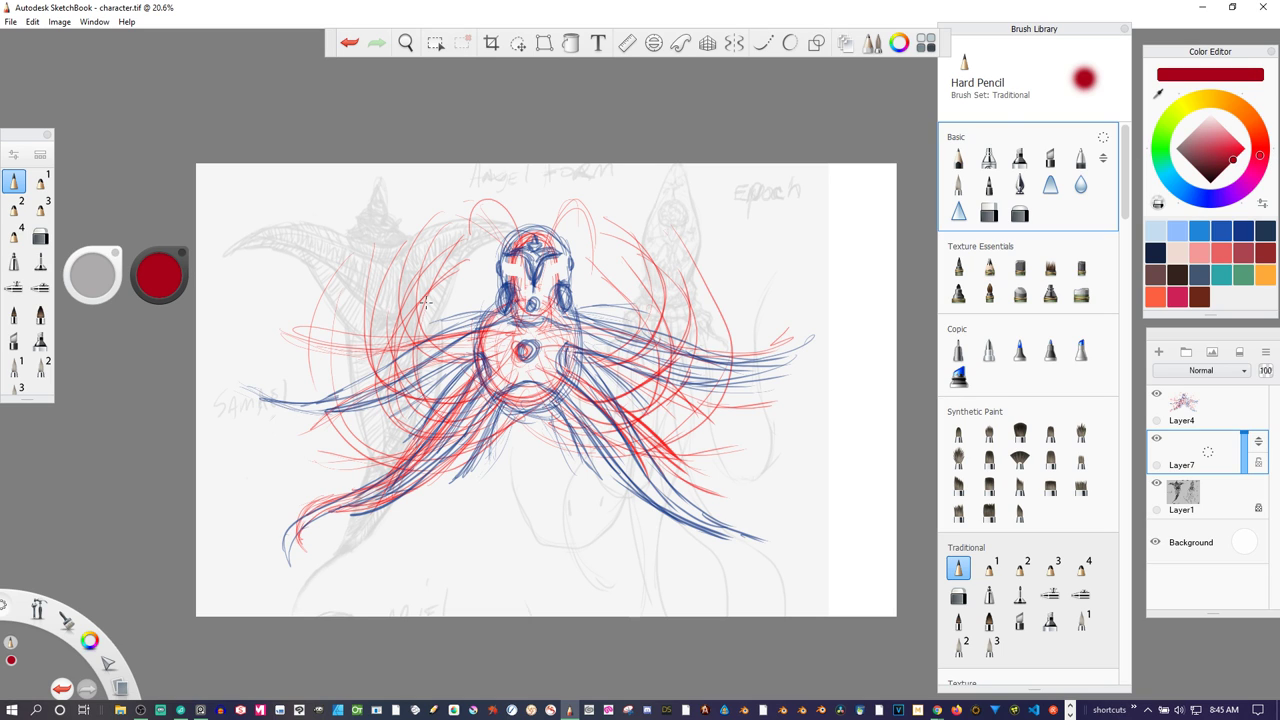
# - Sketch large curved wing shapes in dark red on both sides of the head and shoulders
pyautogui.moveTo(376, 253)
pyautogui.mouseDown()
pyautogui.moveTo(399, 391)
pyautogui.moveTo(387, 371)
pyautogui.moveTo(457, 407)
pyautogui.mouseUp()
pyautogui.moveTo(393, 369)
pyautogui.mouseDown()
pyautogui.moveTo(480, 399)
pyautogui.moveTo(396, 385)
pyautogui.moveTo(358, 284)
pyautogui.moveTo(407, 231)
pyautogui.mouseUp()
pyautogui.moveTo(371, 268)
pyautogui.mouseDown()
pyautogui.moveTo(360, 307)
pyautogui.moveTo(404, 232)
pyautogui.mouseUp()
pyautogui.moveTo(418, 229); pyautogui.dragTo(358, 305)
pyautogui.moveTo(388, 244)
pyautogui.mouseDown()
pyautogui.moveTo(451, 209)
pyautogui.moveTo(422, 219)
pyautogui.moveTo(466, 352)
pyautogui.mouseUp()
pyautogui.moveTo(438, 218); pyautogui.dragTo(474, 358)
pyautogui.moveTo(408, 234)
pyautogui.mouseDown()
pyautogui.moveTo(446, 200)
pyautogui.moveTo(430, 334)
pyautogui.moveTo(458, 200)
pyautogui.moveTo(498, 196)
pyautogui.mouseUp()
pyautogui.moveTo(648, 280)
pyautogui.mouseDown()
pyautogui.moveTo(654, 322)
pyautogui.moveTo(574, 372)
pyautogui.mouseUp()
pyautogui.moveTo(614, 198)
pyautogui.mouseDown()
pyautogui.moveTo(656, 322)
pyautogui.moveTo(626, 215)
pyautogui.moveTo(598, 342)
pyautogui.moveTo(562, 358)
pyautogui.mouseUp()
pyautogui.moveTo(661, 268)
pyautogui.mouseDown()
pyautogui.moveTo(630, 340)
pyautogui.moveTo(584, 345)
pyautogui.mouseUp()
pyautogui.moveTo(656, 236); pyautogui.dragTo(600, 339)
pyautogui.moveTo(638, 207)
pyautogui.mouseDown()
pyautogui.moveTo(705, 277)
pyautogui.moveTo(677, 377)
pyautogui.moveTo(568, 394)
pyautogui.mouseUp()
pyautogui.moveTo(664, 226); pyautogui.dragTo(706, 355)
pyautogui.moveTo(656, 221)
pyautogui.mouseDown()
pyautogui.moveTo(710, 343)
pyautogui.moveTo(632, 377)
pyautogui.mouseUp()
# - Extend the dark red outline down the sides and close it with a wide arc beneath the torso
pyautogui.moveTo(340, 290)
pyautogui.mouseDown()
pyautogui.moveTo(340, 408)
pyautogui.moveTo(334, 378)
pyautogui.moveTo(390, 448)
pyautogui.moveTo(350, 415)
pyautogui.mouseUp()
pyautogui.moveTo(415, 450)
pyautogui.mouseDown()
pyautogui.moveTo(484, 438)
pyautogui.moveTo(508, 419)
pyautogui.moveTo(582, 446)
pyautogui.moveTo(654, 446)
pyautogui.moveTo(736, 352)
pyautogui.mouseUp()
pyautogui.moveTo(718, 304)
pyautogui.mouseDown()
pyautogui.moveTo(667, 443)
pyautogui.moveTo(548, 418)
pyautogui.moveTo(577, 440)
pyautogui.mouseUp()
pyautogui.moveTo(422, 465)
pyautogui.mouseDown()
pyautogui.moveTo(500, 482)
pyautogui.moveTo(569, 471)
pyautogui.mouseUp()
pyautogui.moveTo(668, 448)
pyautogui.mouseDown()
pyautogui.moveTo(632, 466)
pyautogui.moveTo(466, 480)
pyautogui.mouseUp()
pyautogui.moveTo(570, 466); pyautogui.dragTo(442, 484)
pyautogui.moveTo(522, 482); pyautogui.dragTo(672, 448)
pyautogui.moveTo(434, 462)
pyautogui.mouseDown()
pyautogui.moveTo(670, 450)
pyautogui.moveTo(434, 488)
pyautogui.moveTo(586, 472)
pyautogui.mouseUp()
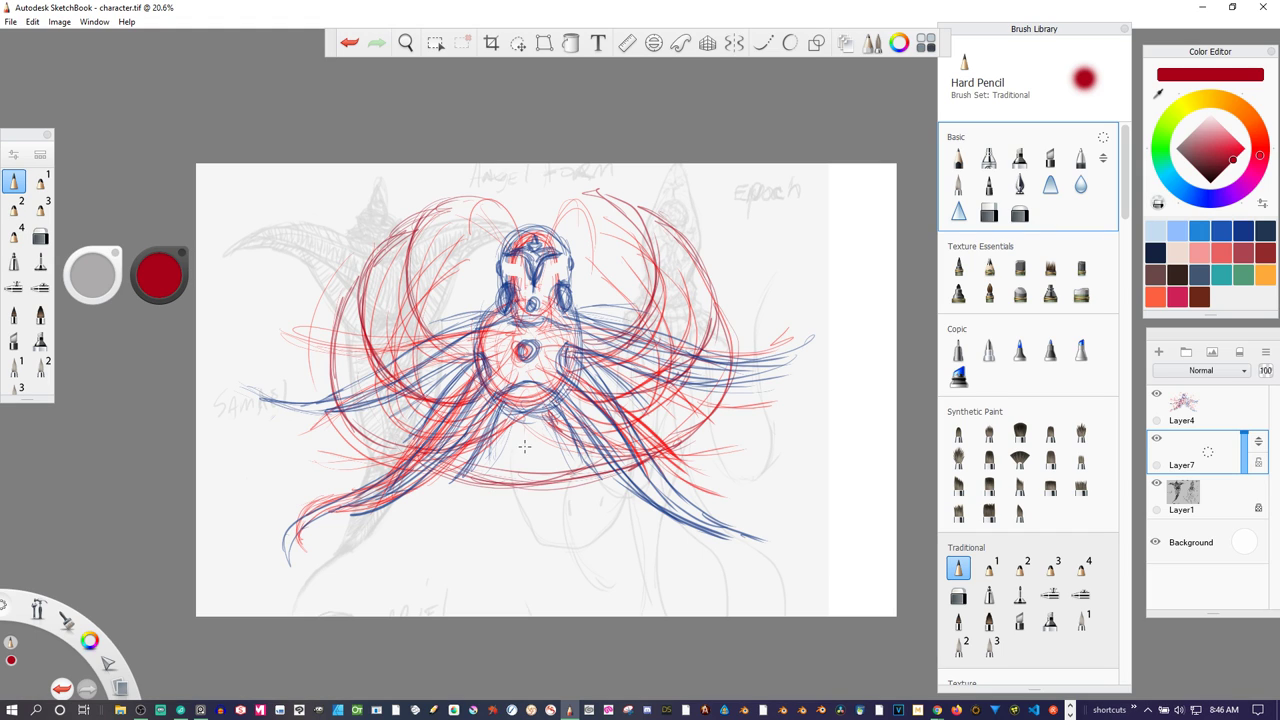
# - Draw a vertical dark red seam from the torso to the lower arc and reinforce the shell's outer edges
pyautogui.moveTo(528, 417); pyautogui.dragTo(527, 472)
pyautogui.moveTo(531, 415); pyautogui.dragTo(532, 486)
pyautogui.moveTo(532, 484)
pyautogui.mouseDown()
pyautogui.moveTo(530, 447)
pyautogui.moveTo(534, 486)
pyautogui.mouseUp()
pyautogui.moveTo(528, 414); pyautogui.dragTo(527, 474)
pyautogui.moveTo(525, 484); pyautogui.dragTo(524, 447)
pyautogui.moveTo(357, 275)
pyautogui.mouseDown()
pyautogui.moveTo(318, 345)
pyautogui.moveTo(326, 410)
pyautogui.moveTo(352, 438)
pyautogui.moveTo(441, 456)
pyautogui.mouseUp()
pyautogui.moveTo(555, 420)
pyautogui.mouseDown()
pyautogui.moveTo(648, 455)
pyautogui.moveTo(711, 420)
pyautogui.moveTo(561, 437)
pyautogui.moveTo(692, 444)
pyautogui.mouseUp()
pyautogui.moveTo(744, 357); pyautogui.dragTo(711, 431)
pyautogui.moveTo(562, 378); pyautogui.dragTo(663, 402)
pyautogui.moveTo(566, 396)
pyautogui.mouseDown()
pyautogui.moveTo(691, 362)
pyautogui.moveTo(713, 293)
pyautogui.moveTo(656, 192)
pyautogui.moveTo(710, 302)
pyautogui.moveTo(700, 378)
pyautogui.mouseUp()
pyautogui.moveTo(612, 199); pyautogui.dragTo(574, 192)
# - Draw inner dark red lobes around and above the head, and strengthen the lower arc left of the central seam
pyautogui.moveTo(490, 191); pyautogui.dragTo(488, 300)
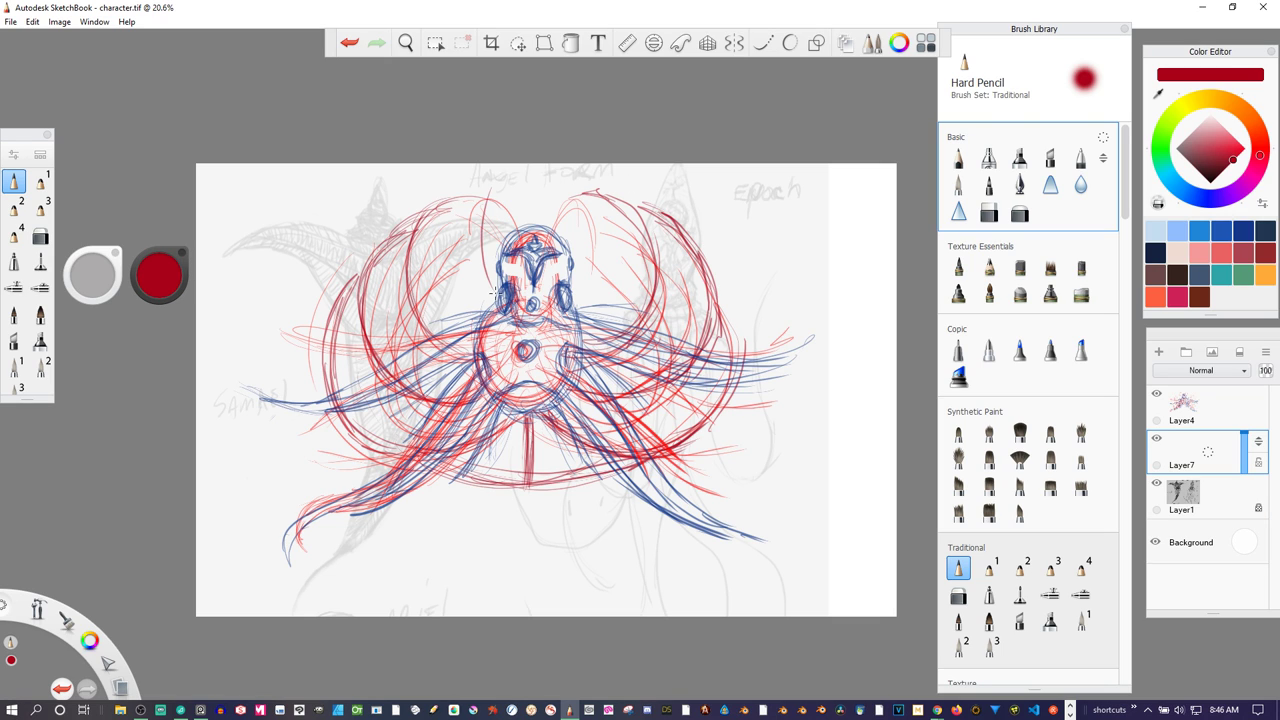
pyautogui.moveTo(479, 200); pyautogui.dragTo(484, 304)
pyautogui.moveTo(471, 227)
pyautogui.mouseDown()
pyautogui.moveTo(485, 305)
pyautogui.moveTo(475, 296)
pyautogui.mouseUp()
pyautogui.moveTo(481, 184)
pyautogui.mouseDown()
pyautogui.moveTo(458, 272)
pyautogui.moveTo(472, 301)
pyautogui.moveTo(494, 187)
pyautogui.mouseUp()
pyautogui.moveTo(459, 251)
pyautogui.mouseDown()
pyautogui.moveTo(489, 195)
pyautogui.moveTo(538, 187)
pyautogui.moveTo(598, 207)
pyautogui.moveTo(586, 190)
pyautogui.moveTo(604, 259)
pyautogui.moveTo(568, 306)
pyautogui.mouseUp()
pyautogui.moveTo(536, 193)
pyautogui.mouseDown()
pyautogui.moveTo(537, 221)
pyautogui.moveTo(526, 197)
pyautogui.mouseUp()
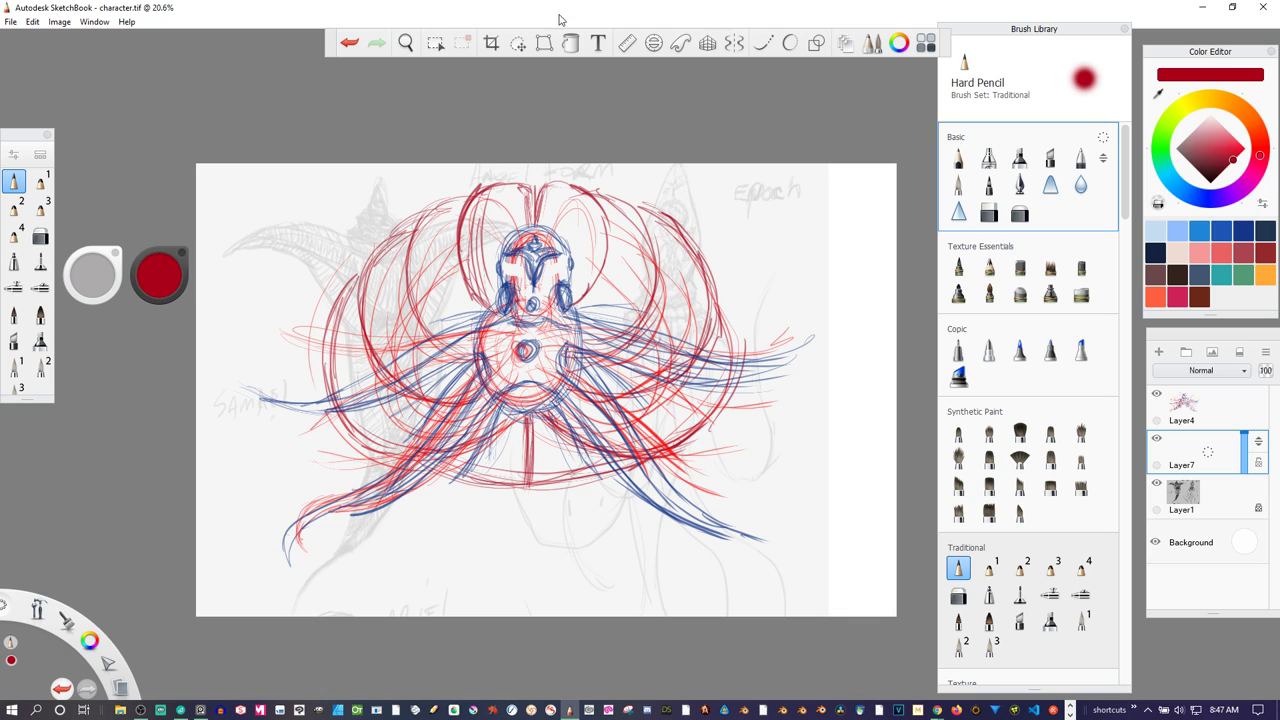
pyautogui.moveTo(523, 481)
pyautogui.mouseDown()
pyautogui.moveTo(437, 470)
pyautogui.moveTo(595, 476)
pyautogui.moveTo(629, 463)
pyautogui.moveTo(562, 484)
pyautogui.moveTo(444, 480)
pyautogui.mouseUp()
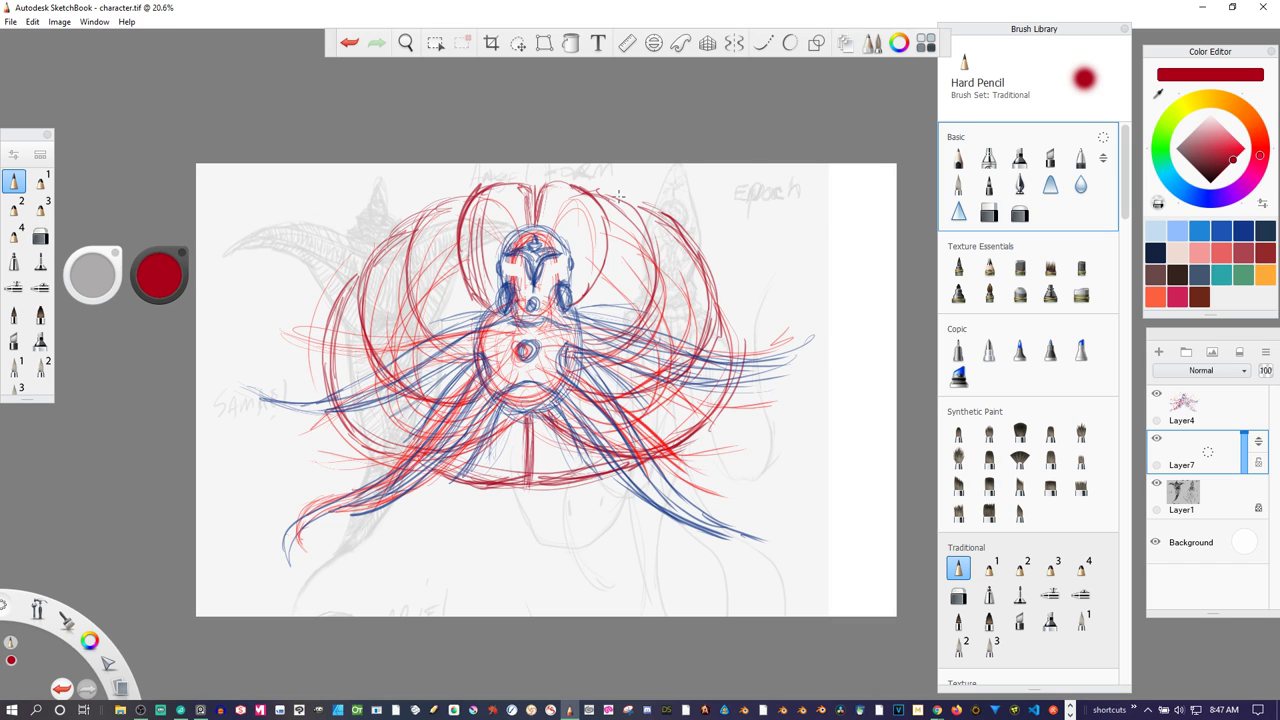
# - Return to Layer4 and draw small spots in dark navy on the figure's left limbs and torso
pyautogui.click(1213, 198)
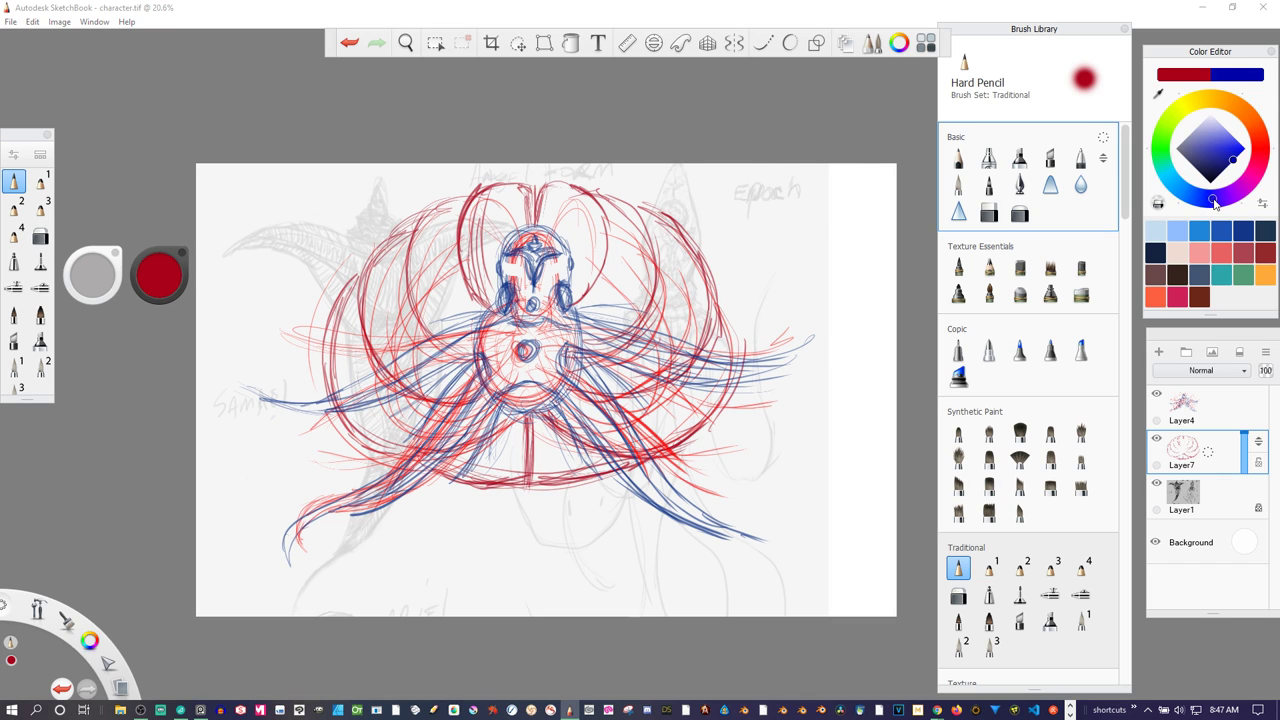
pyautogui.click(1193, 420)
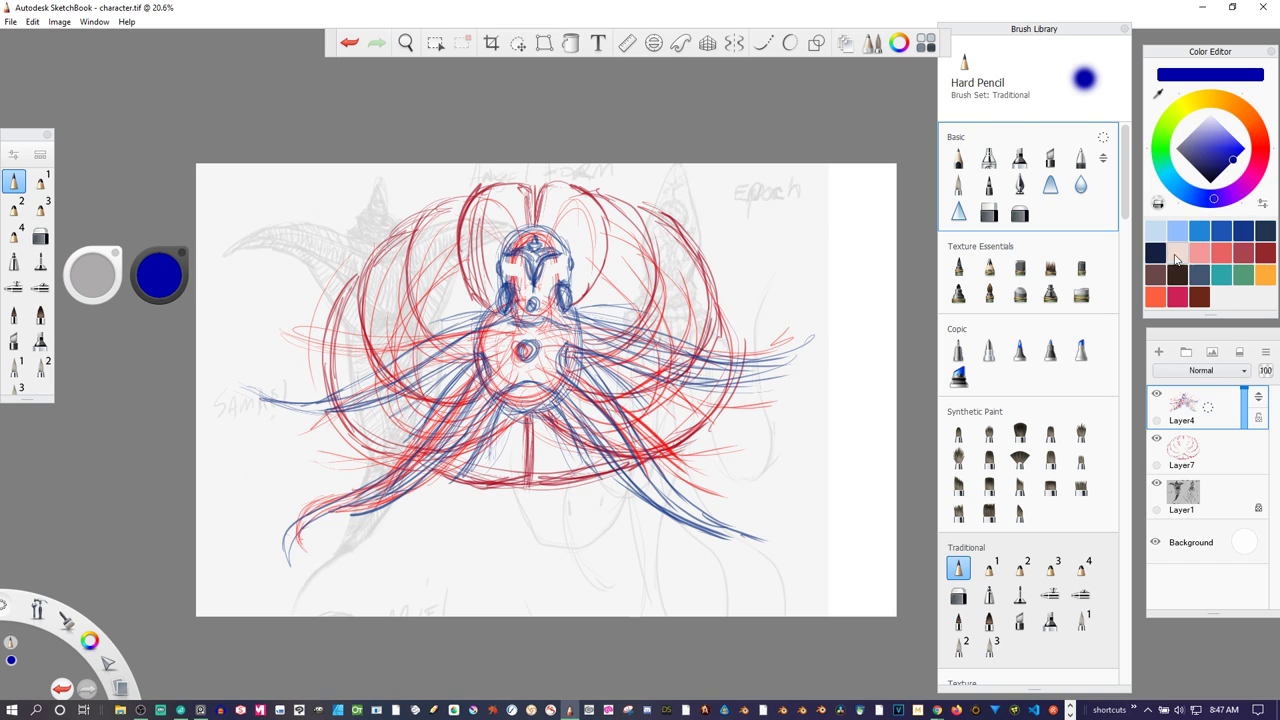
pyautogui.click(1264, 231)
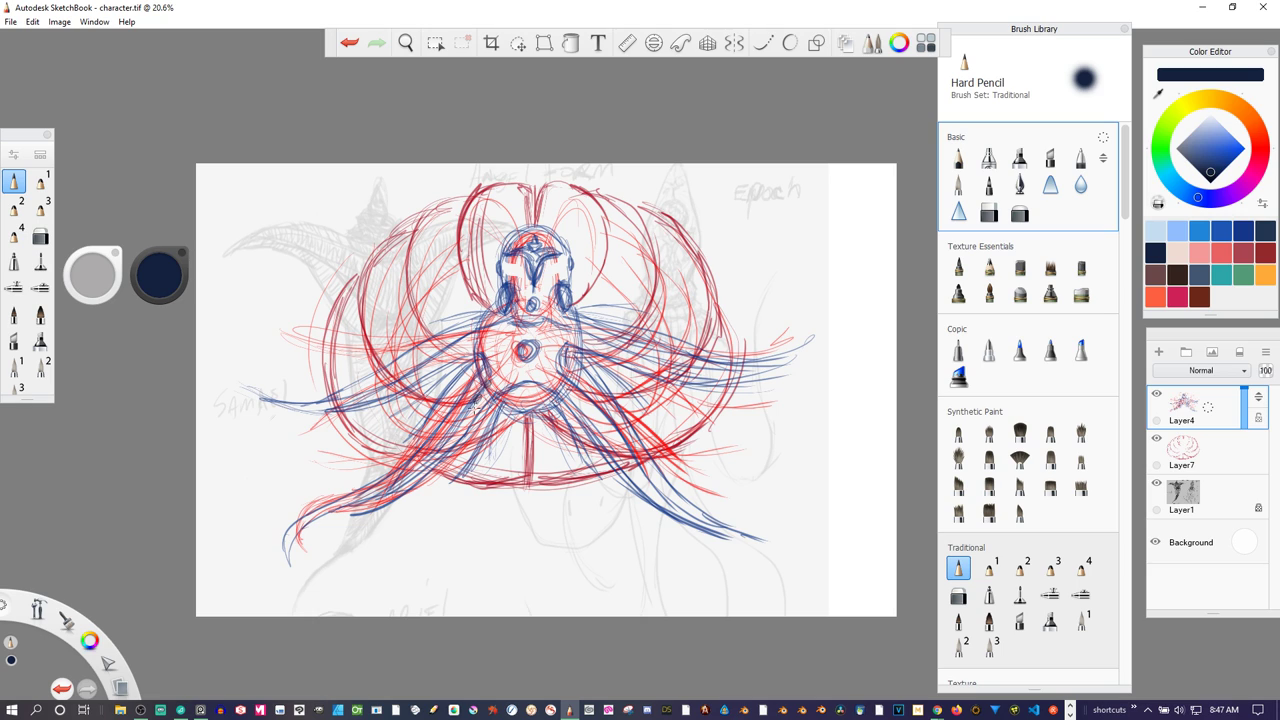
pyautogui.moveTo(463, 419); pyautogui.dragTo(414, 476)
pyautogui.moveTo(429, 364)
pyautogui.mouseDown()
pyautogui.moveTo(465, 347)
pyautogui.moveTo(363, 399)
pyautogui.mouseUp()
pyautogui.click(495, 340)
pyautogui.moveTo(496, 366); pyautogui.dragTo(506, 382)
pyautogui.click(521, 371)
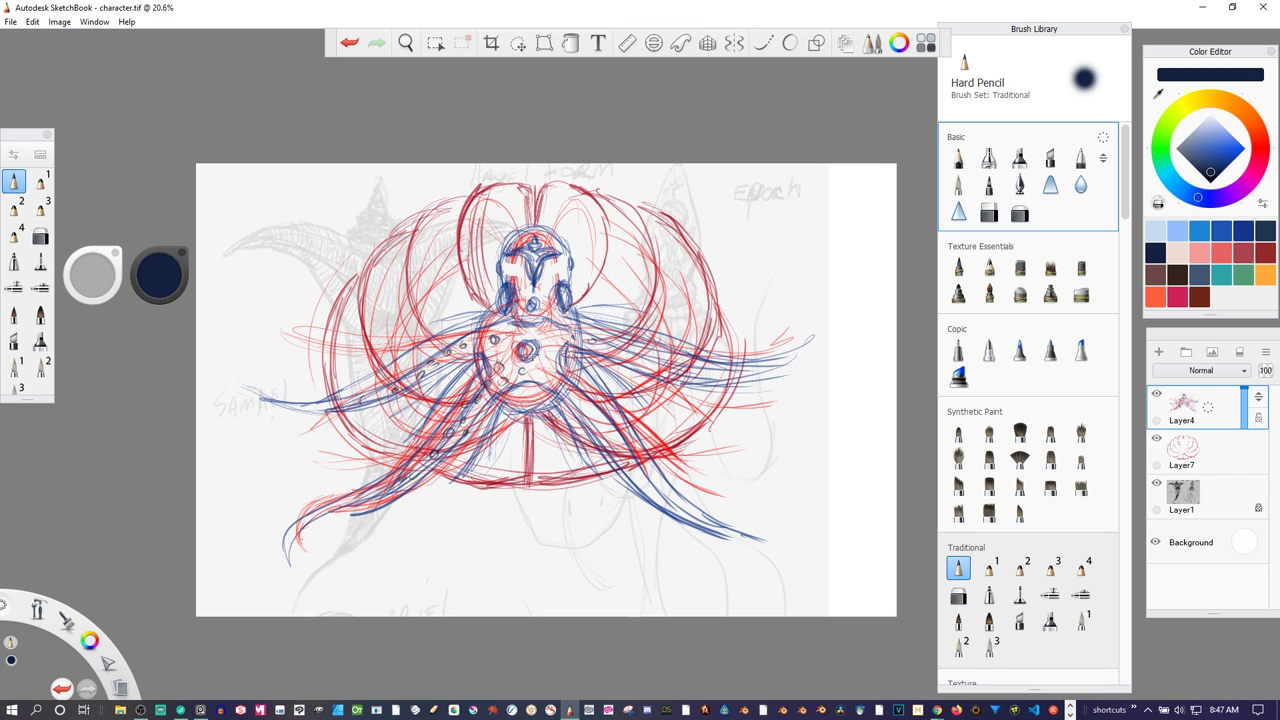
# - Continue the small navy spots across the torso and along both limbs on the figure's right side
pyautogui.click(546, 336)
pyautogui.click(562, 385)
pyautogui.click(599, 416)
pyautogui.click(611, 440)
pyautogui.click(632, 466)
pyautogui.moveTo(649, 490); pyautogui.dragTo(658, 492)
pyautogui.moveTo(606, 343); pyautogui.dragTo(657, 366)
pyautogui.click(630, 357)
pyautogui.click(703, 377)
pyautogui.click(661, 368)
pyautogui.click(727, 377)
pyautogui.click(735, 369)
pyautogui.click(742, 372)
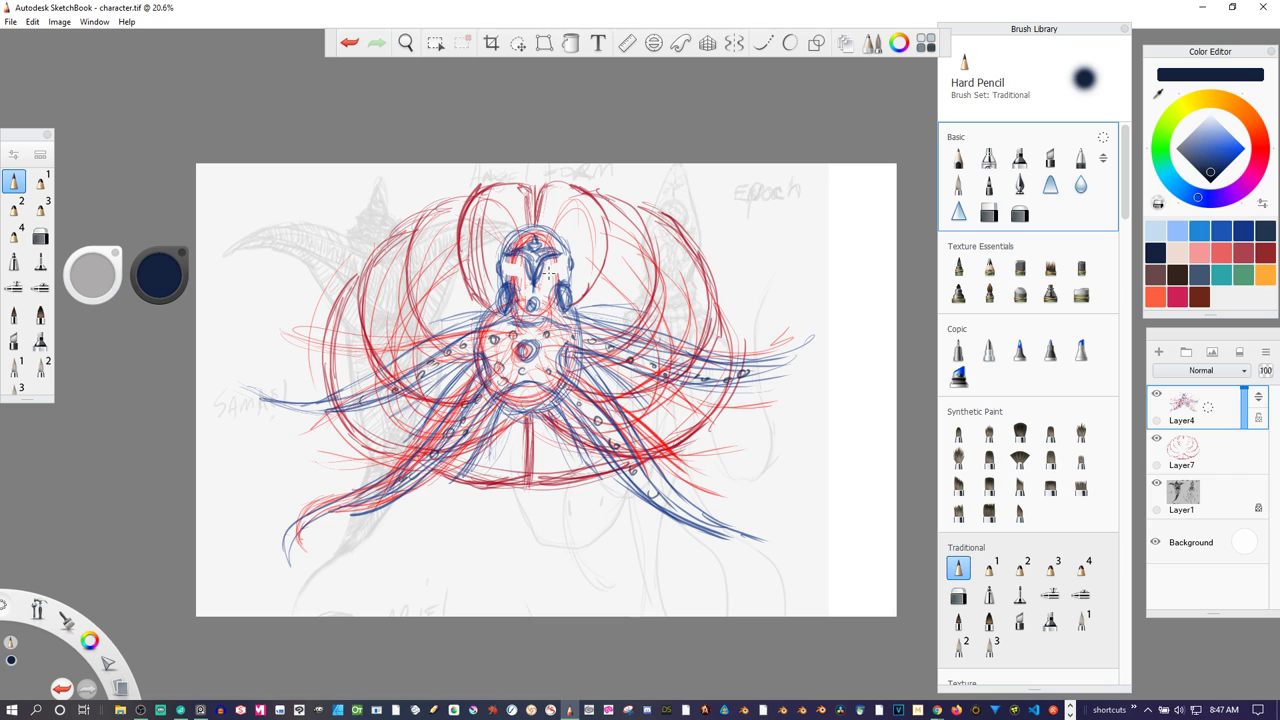
# - Dot the face with small navy spots and darken the side ovals and the mouth
pyautogui.click(554, 263)
pyautogui.click(521, 271)
pyautogui.click(507, 264)
pyautogui.click(545, 282)
pyautogui.click(525, 289)
pyautogui.moveTo(569, 286)
pyautogui.mouseDown()
pyautogui.moveTo(561, 309)
pyautogui.moveTo(504, 309)
pyautogui.mouseUp()
# - Outline the two left limbs and the lower right limb in navy, giving each a rounded tip
pyautogui.moveTo(474, 322)
pyautogui.mouseDown()
pyautogui.moveTo(392, 382)
pyautogui.moveTo(270, 398)
pyautogui.mouseUp()
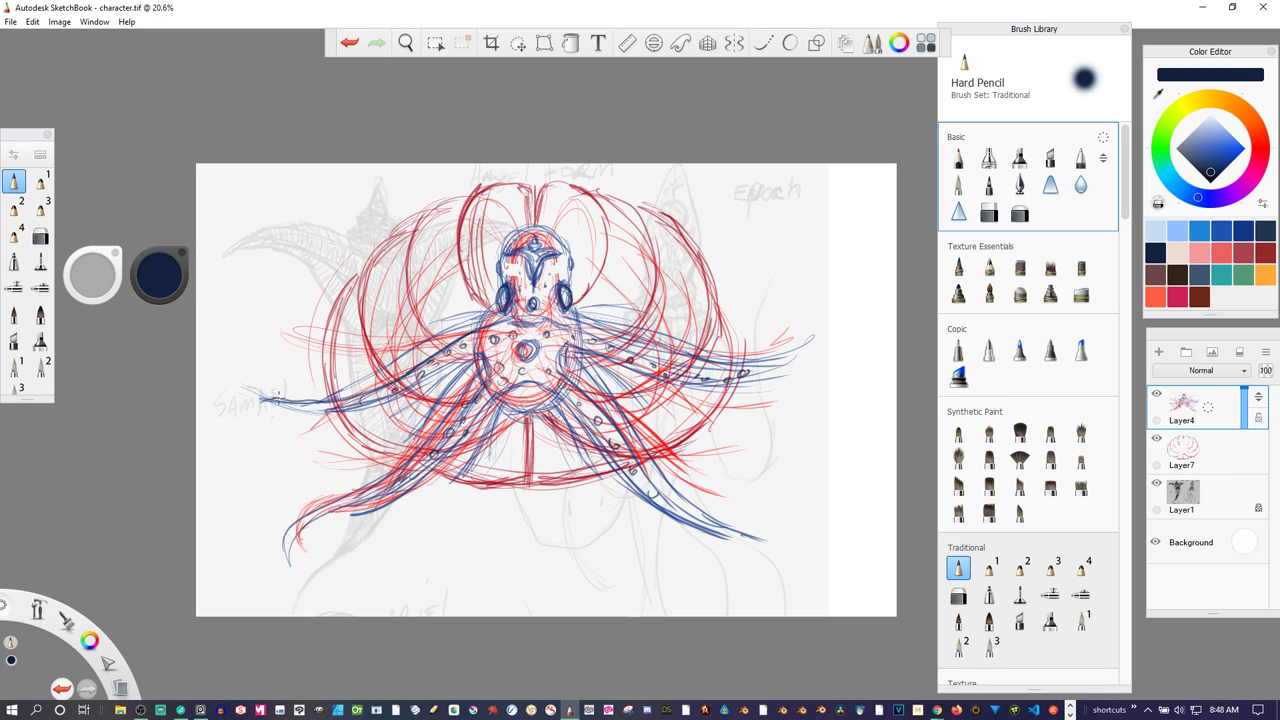
pyautogui.moveTo(252, 407)
pyautogui.mouseDown()
pyautogui.moveTo(320, 412)
pyautogui.moveTo(360, 397)
pyautogui.moveTo(415, 348)
pyautogui.moveTo(492, 314)
pyautogui.mouseUp()
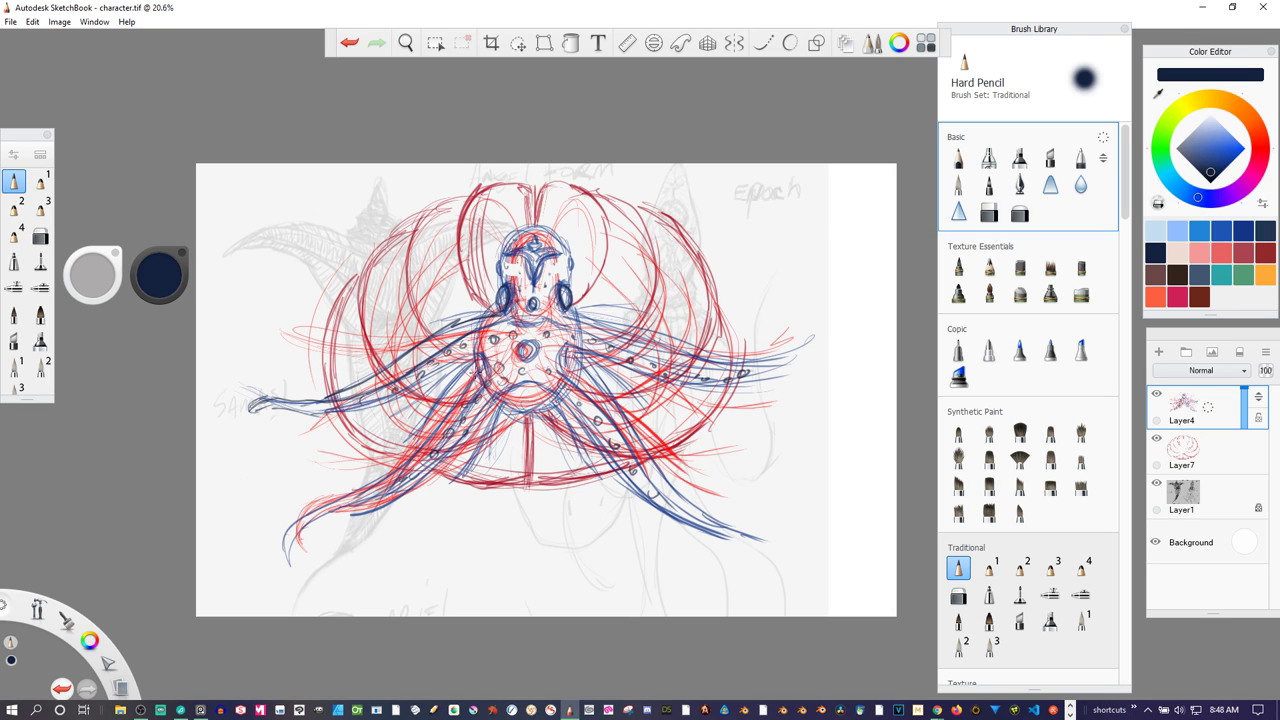
pyautogui.moveTo(468, 366)
pyautogui.mouseDown()
pyautogui.moveTo(372, 484)
pyautogui.moveTo(296, 520)
pyautogui.moveTo(284, 563)
pyautogui.moveTo(290, 538)
pyautogui.moveTo(338, 508)
pyautogui.moveTo(294, 552)
pyautogui.moveTo(349, 510)
pyautogui.moveTo(376, 514)
pyautogui.mouseUp()
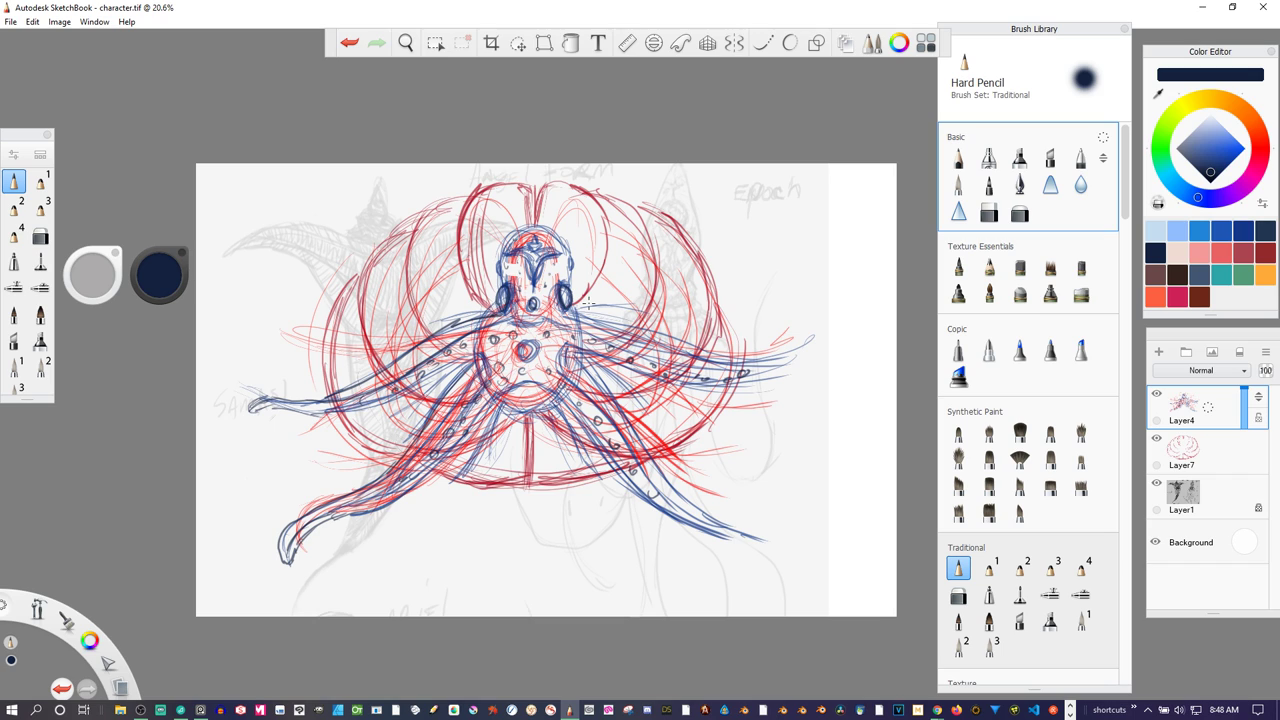
pyautogui.moveTo(746, 532)
pyautogui.mouseDown()
pyautogui.moveTo(711, 539)
pyautogui.moveTo(759, 550)
pyautogui.mouseUp()
pyautogui.moveTo(732, 538); pyautogui.dragTo(782, 564)
# - Merge Layer4 with Layer7, keeping the faded guide layer separate
pyautogui.click(1266, 353)
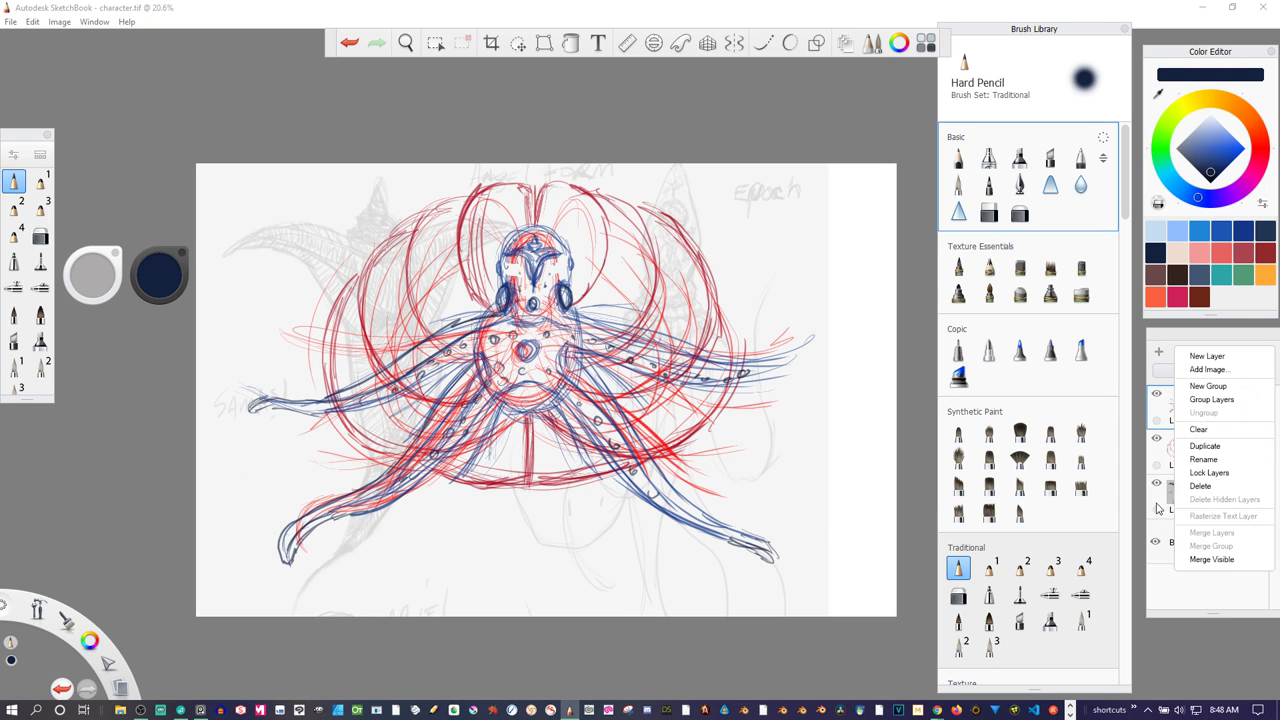
pyautogui.click(1166, 465)
pyautogui.click(1165, 454)
pyautogui.click(1206, 408)
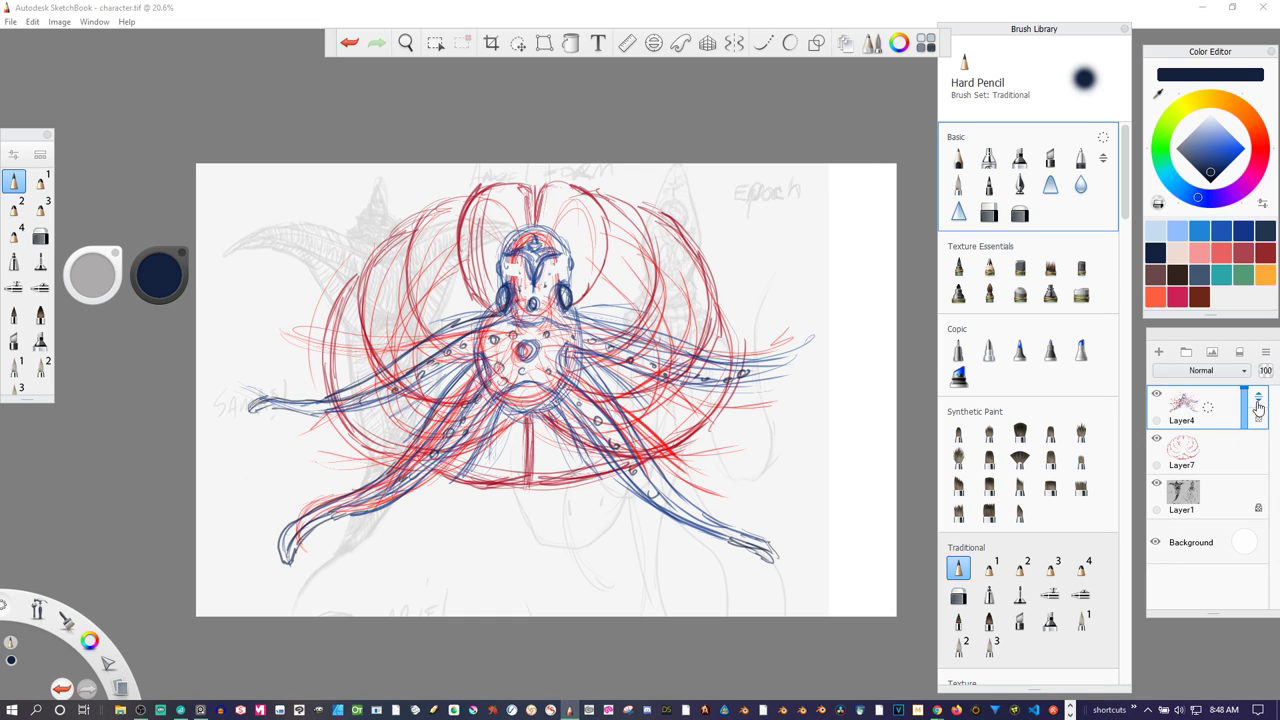
pyautogui.click(1208, 412)
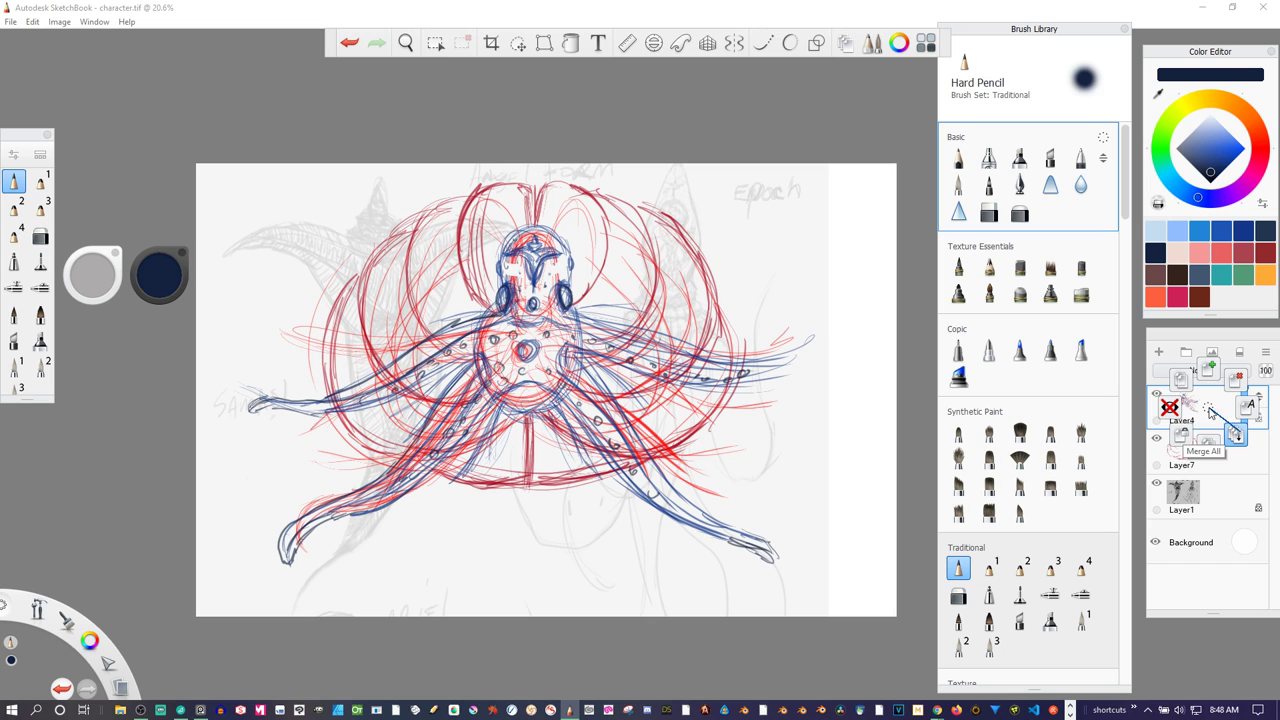
pyautogui.click(1209, 411)
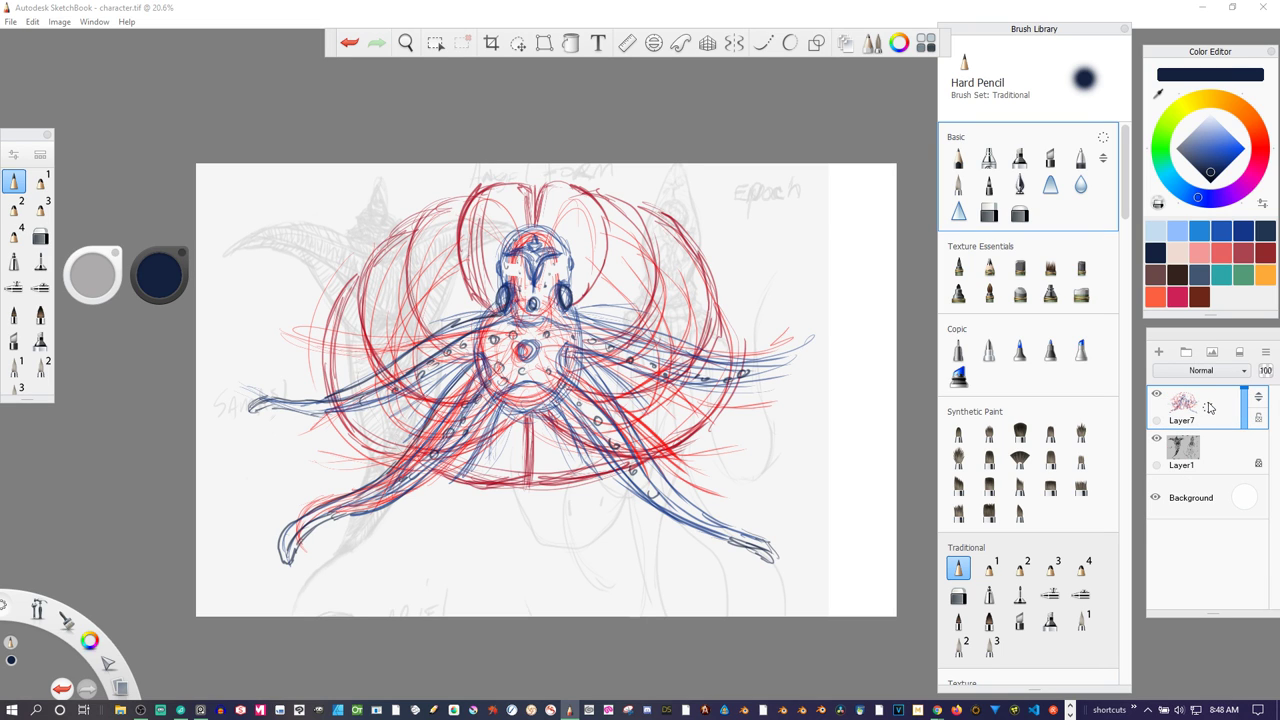
# - Scale down the merged angel sketch and move it to the canvas's upper-left corner
pyautogui.click(518, 43)
pyautogui.click(654, 73)
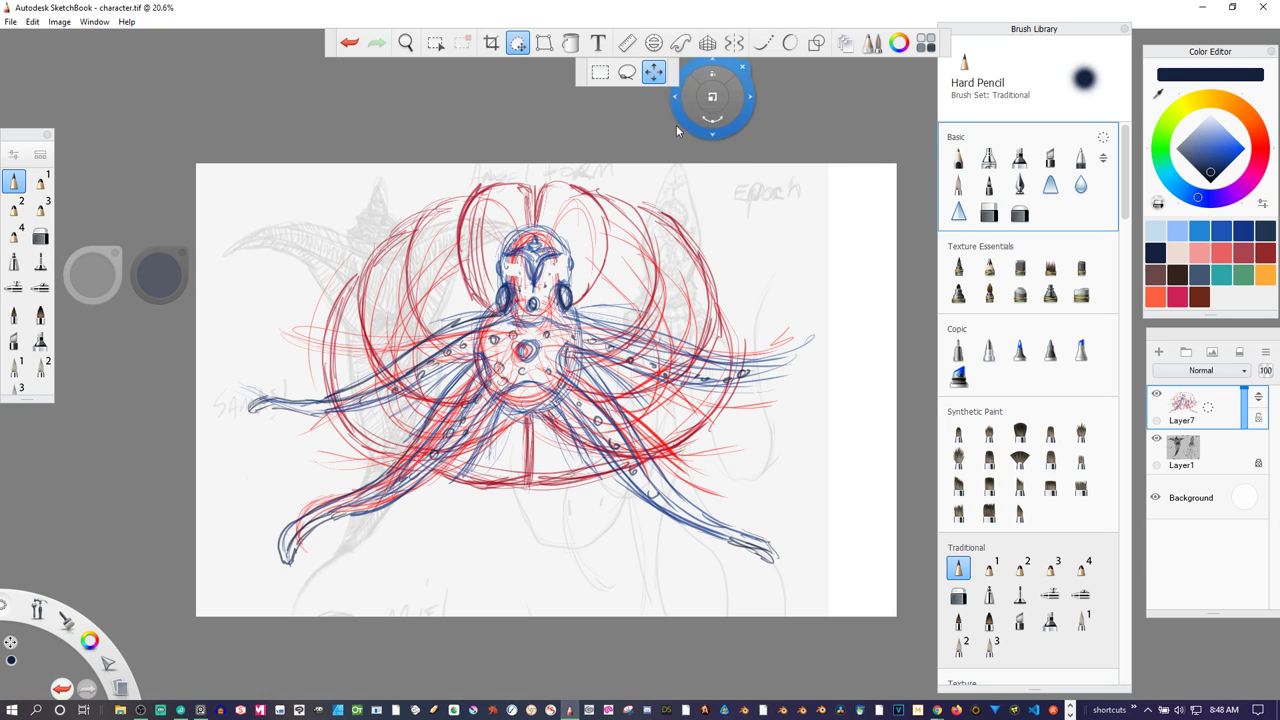
pyautogui.moveTo(670, 318); pyautogui.dragTo(638, 311)
pyautogui.moveTo(595, 364)
pyautogui.mouseDown()
pyautogui.moveTo(397, 237)
pyautogui.moveTo(417, 248)
pyautogui.mouseUp()
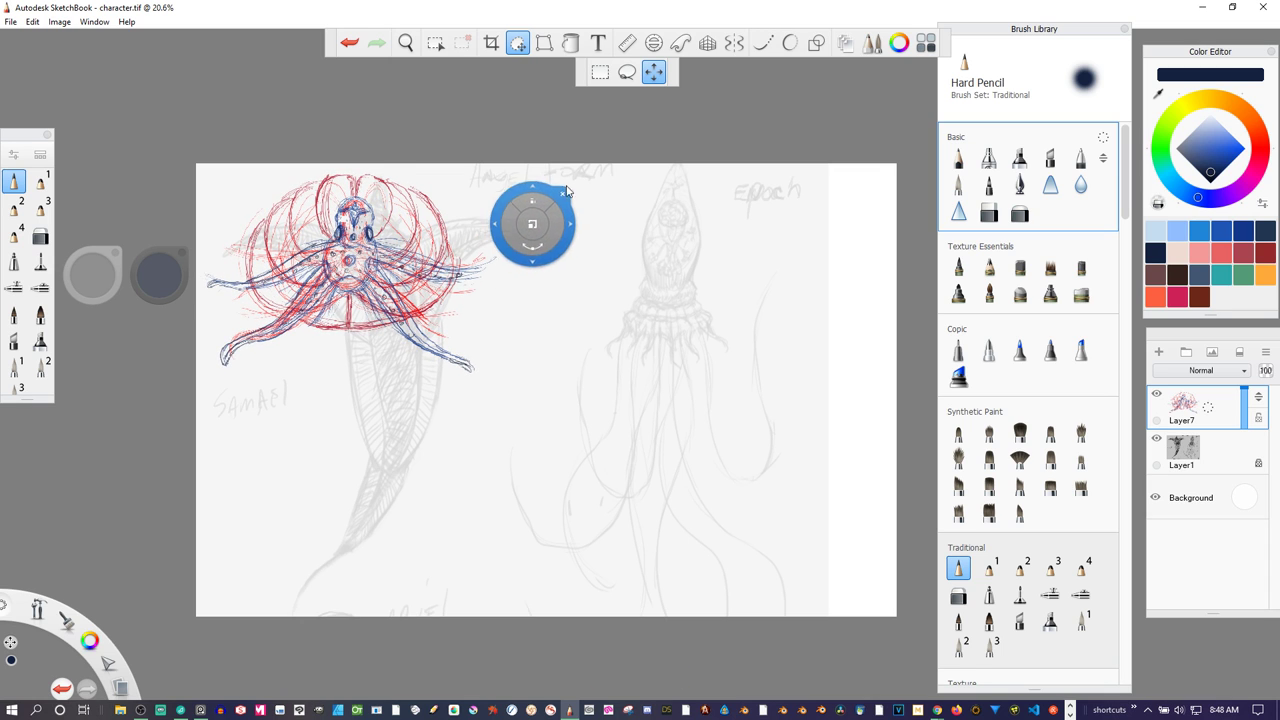
pyautogui.click(17, 183)
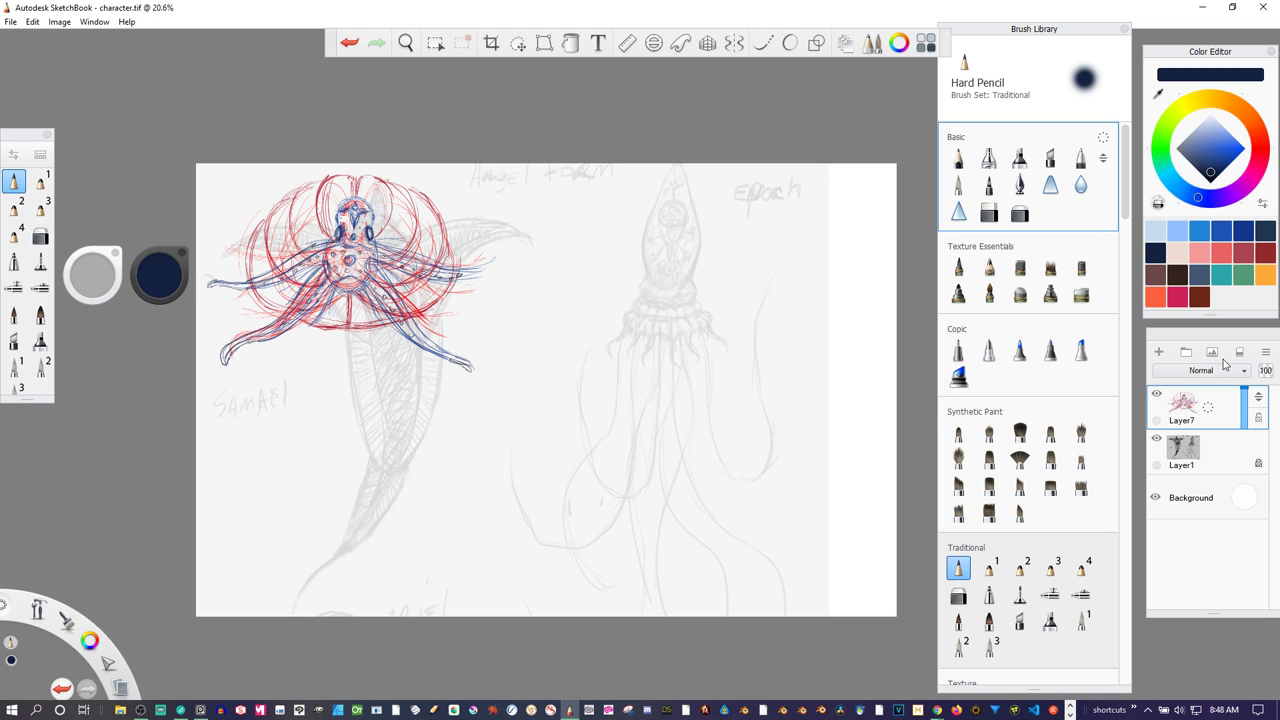
# - Add a new layer on top and rename the angel sketch layer as idea1
pyautogui.click(1160, 352)
pyautogui.click(1185, 465)
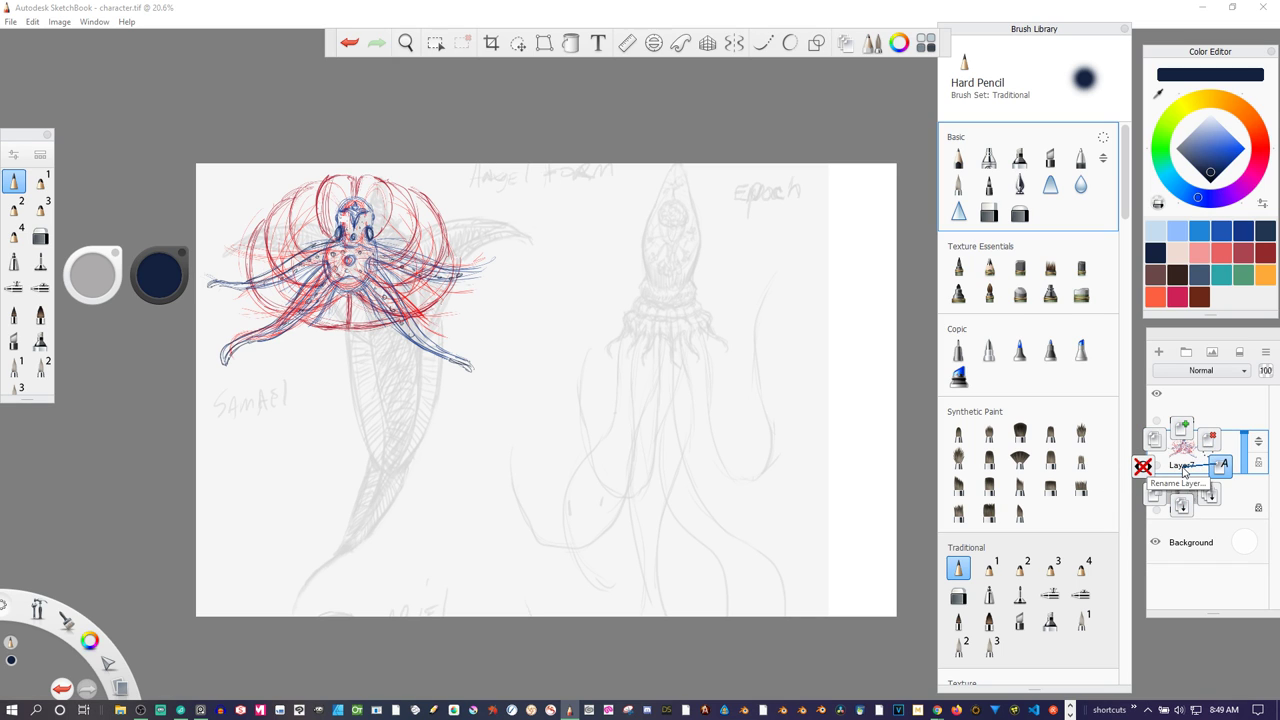
pyautogui.click(1184, 471)
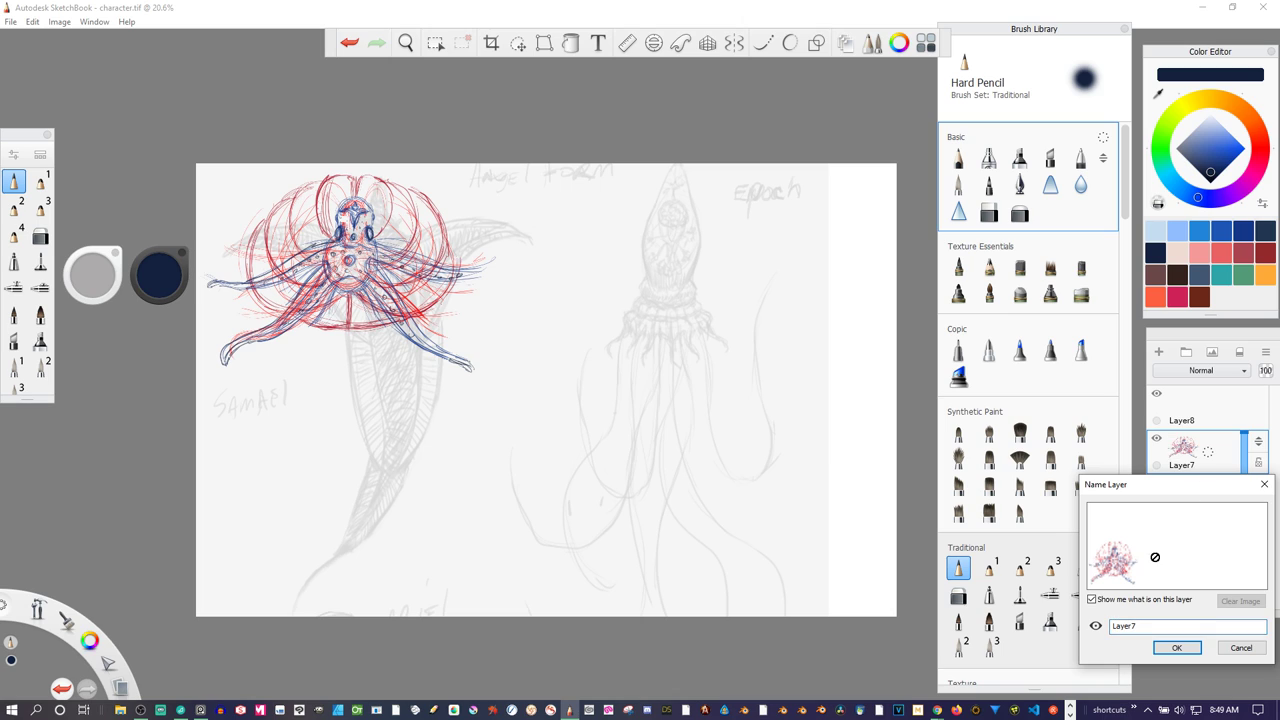
pyautogui.doubleClick(1145, 625)
pyautogui.press('BackSpace')
pyautogui.write('idea1')
pyautogui.press('Return')
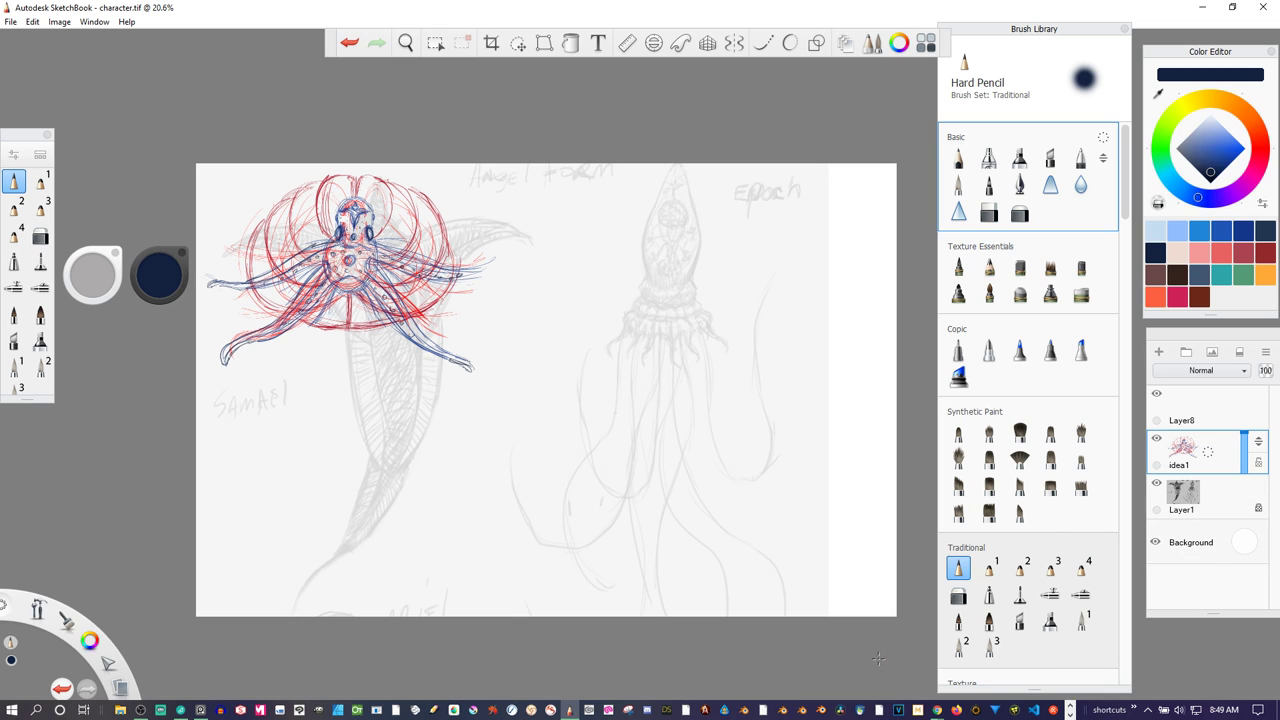
# - Rename the new empty layer as idea2
pyautogui.click(1190, 425)
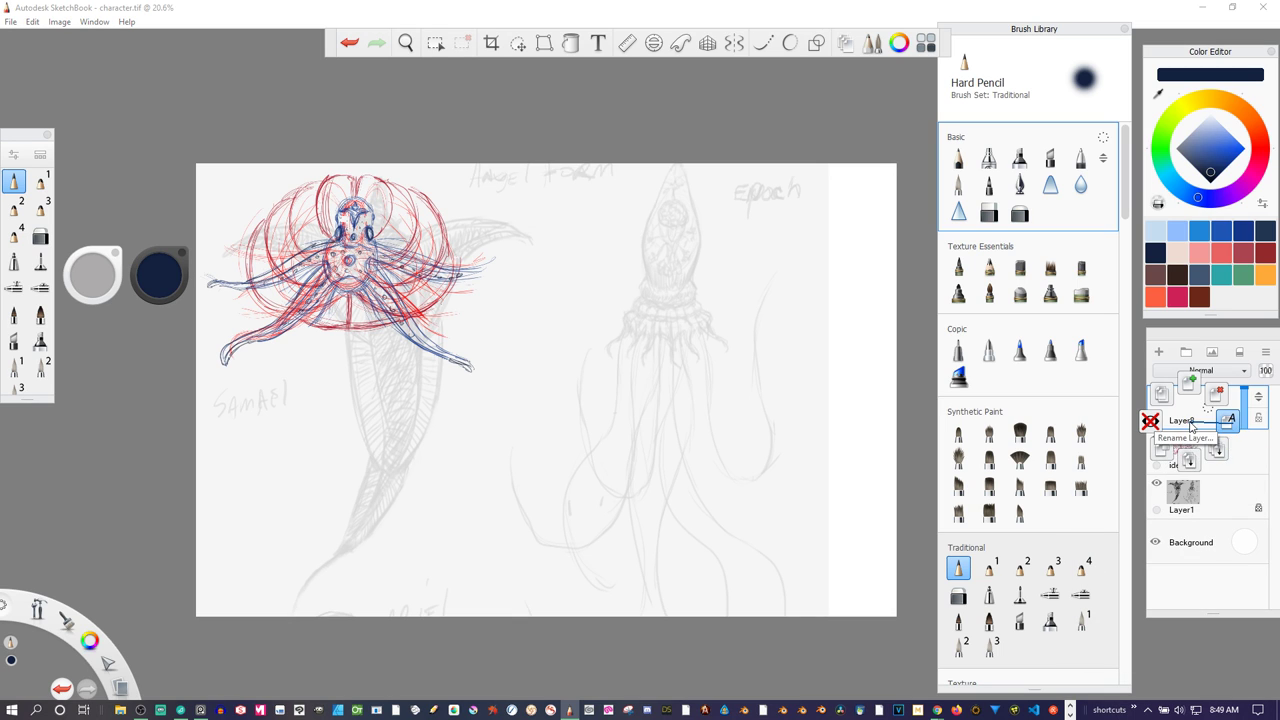
pyautogui.click(1192, 424)
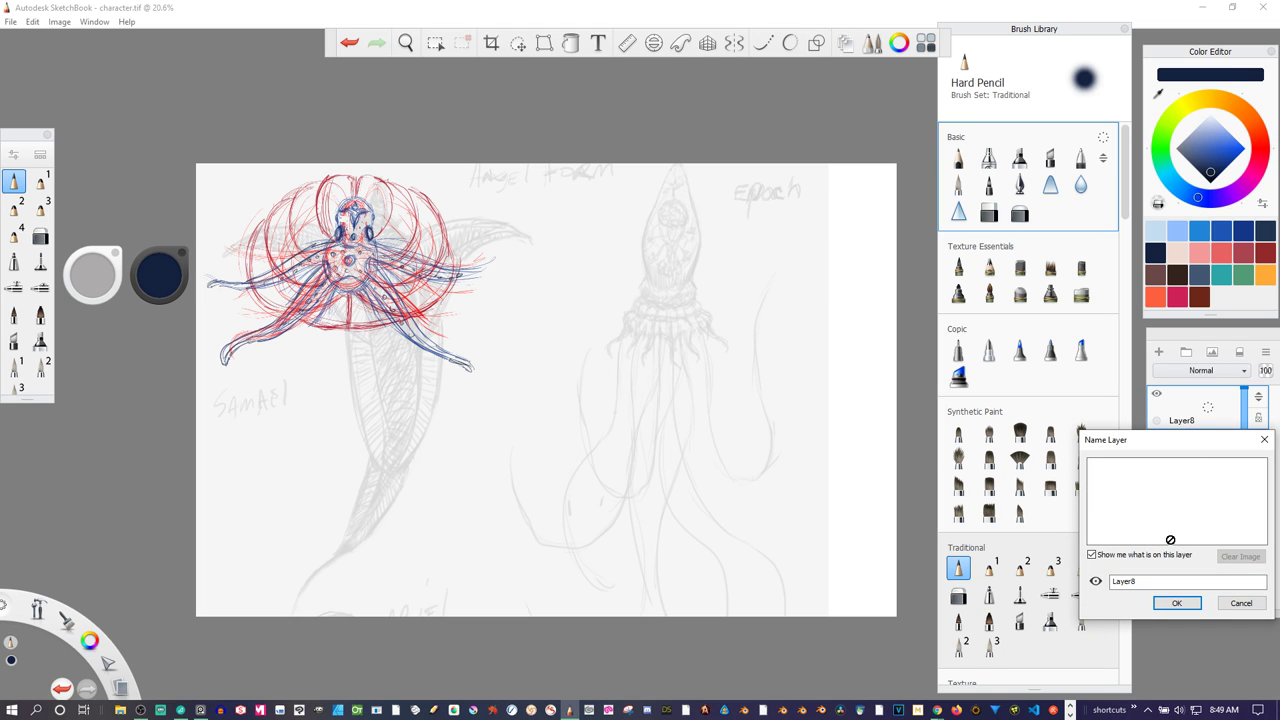
pyautogui.doubleClick(1147, 581)
pyautogui.write('idea2')
pyautogui.press('Return')
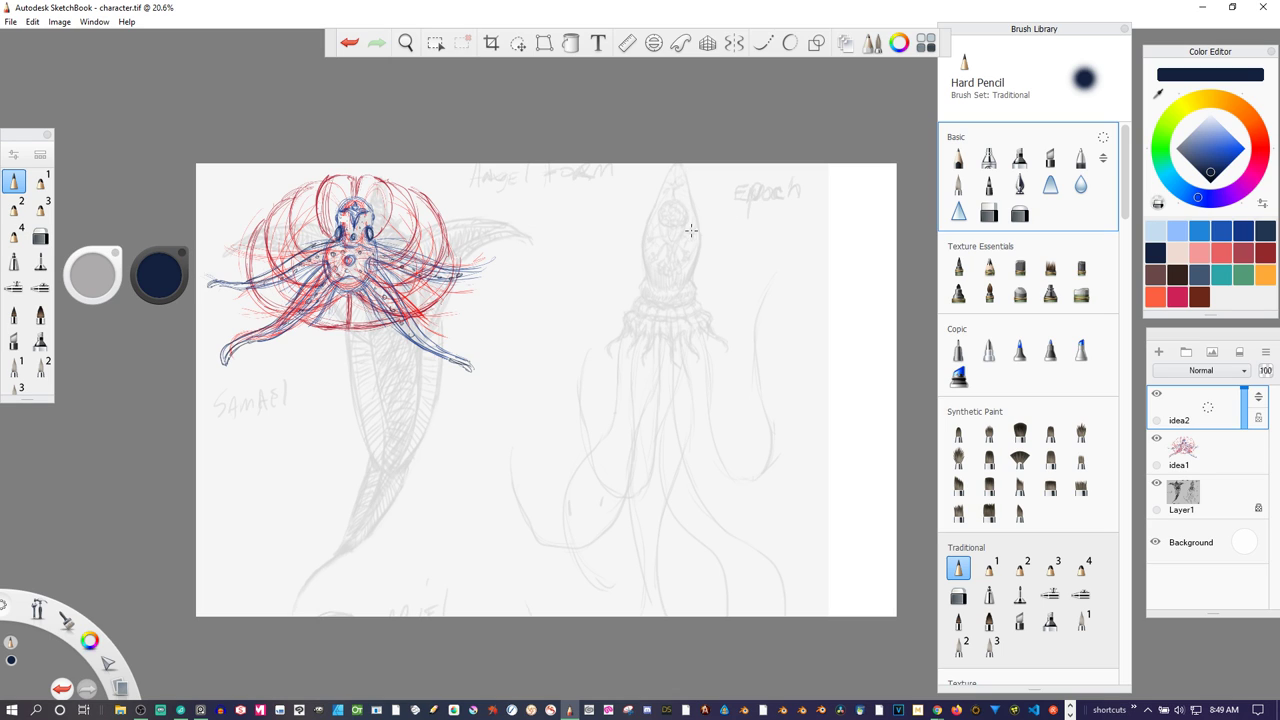
# - Sketch the second creature's head on idea2 with curved horns, a star-shaped crest and a long pointed face beside the faded Epoch guide
pyautogui.moveTo(684, 229)
pyautogui.mouseDown()
pyautogui.moveTo(729, 222)
pyautogui.moveTo(729, 203)
pyautogui.moveTo(742, 219)
pyautogui.mouseUp()
pyautogui.moveTo(685, 230); pyautogui.dragTo(729, 233)
pyautogui.moveTo(766, 220); pyautogui.dragTo(732, 236)
pyautogui.moveTo(732, 236); pyautogui.dragTo(772, 218)
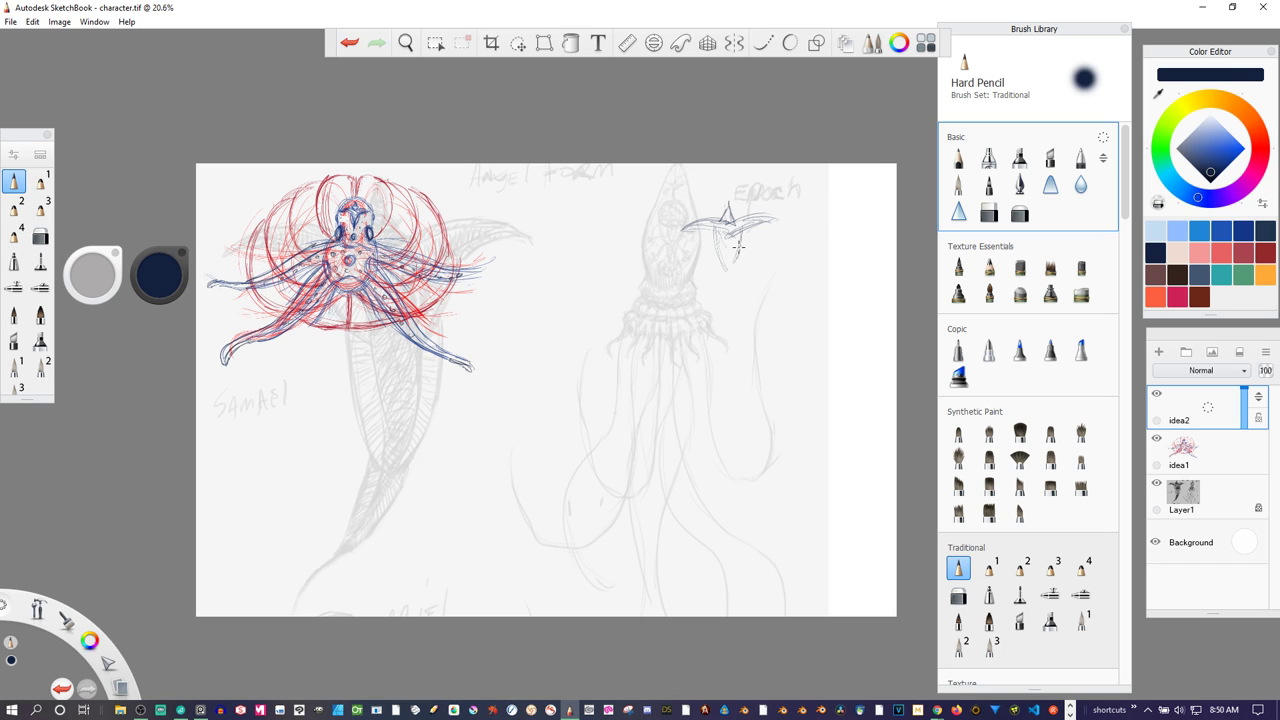
pyautogui.moveTo(722, 240)
pyautogui.mouseDown()
pyautogui.moveTo(729, 268)
pyautogui.moveTo(726, 234)
pyautogui.mouseUp()
pyautogui.moveTo(726, 212)
pyautogui.mouseDown()
pyautogui.moveTo(730, 294)
pyautogui.moveTo(730, 283)
pyautogui.mouseUp()
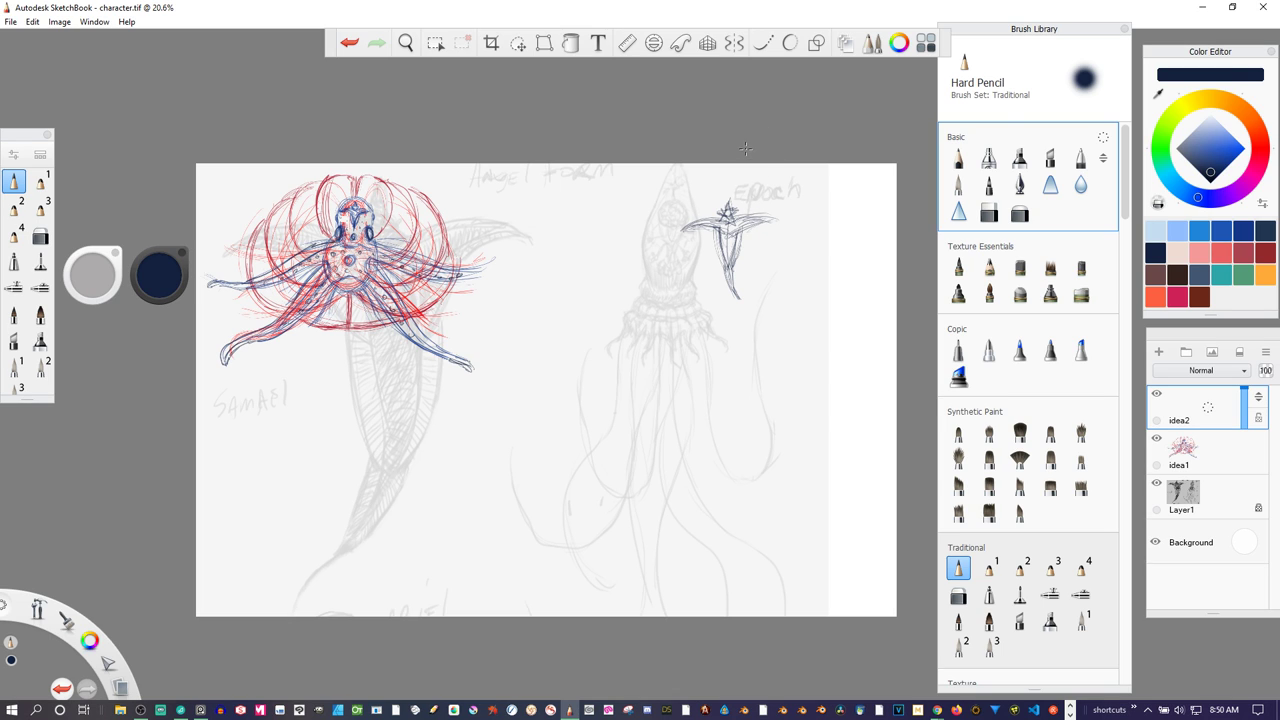
pyautogui.moveTo(715, 233); pyautogui.dragTo(729, 261)
pyautogui.moveTo(750, 217)
pyautogui.mouseDown()
pyautogui.moveTo(695, 222)
pyautogui.moveTo(743, 210)
pyautogui.moveTo(764, 222)
pyautogui.moveTo(745, 200)
pyautogui.moveTo(743, 258)
pyautogui.moveTo(730, 240)
pyautogui.moveTo(719, 254)
pyautogui.moveTo(725, 233)
pyautogui.moveTo(718, 253)
pyautogui.moveTo(742, 243)
pyautogui.moveTo(737, 233)
pyautogui.moveTo(739, 273)
pyautogui.moveTo(718, 248)
pyautogui.moveTo(731, 240)
pyautogui.moveTo(737, 281)
pyautogui.moveTo(731, 229)
pyautogui.moveTo(751, 261)
pyautogui.moveTo(758, 197)
pyautogui.moveTo(760, 244)
pyautogui.moveTo(744, 247)
pyautogui.moveTo(766, 294)
pyautogui.mouseUp()
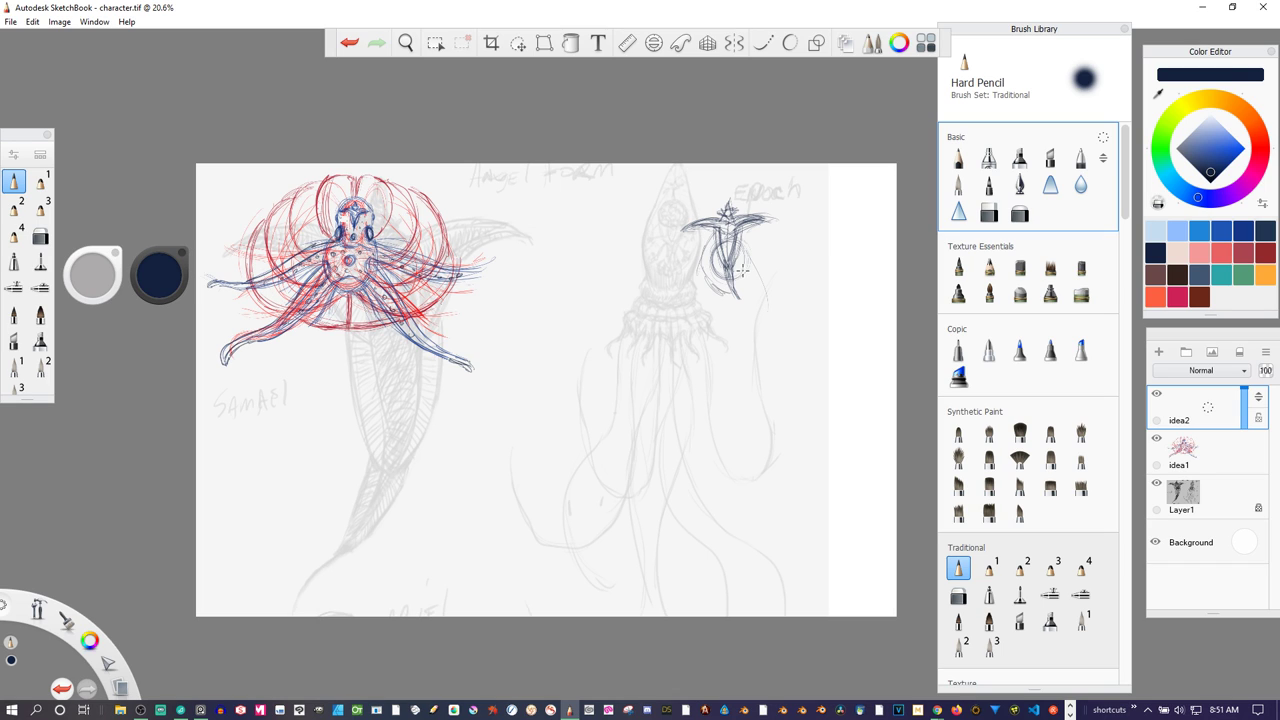
# - Outline a rounded hood around the pointed face and taper it down into a long narrow neck
pyautogui.moveTo(747, 232)
pyautogui.mouseDown()
pyautogui.moveTo(758, 264)
pyautogui.moveTo(740, 288)
pyautogui.mouseUp()
pyautogui.moveTo(755, 225); pyautogui.dragTo(773, 295)
pyautogui.moveTo(704, 236)
pyautogui.mouseDown()
pyautogui.moveTo(698, 281)
pyautogui.moveTo(696, 254)
pyautogui.moveTo(745, 335)
pyautogui.mouseUp()
pyautogui.moveTo(767, 285); pyautogui.dragTo(769, 357)
pyautogui.moveTo(701, 239)
pyautogui.mouseDown()
pyautogui.moveTo(712, 311)
pyautogui.moveTo(699, 273)
pyautogui.moveTo(730, 315)
pyautogui.moveTo(742, 395)
pyautogui.mouseUp()
pyautogui.moveTo(770, 256); pyautogui.dragTo(760, 391)
pyautogui.moveTo(768, 348); pyautogui.dragTo(762, 398)
pyautogui.moveTo(772, 306); pyautogui.dragTo(760, 402)
pyautogui.moveTo(763, 256); pyautogui.dragTo(763, 356)
# - Rough in two overlapping round body forms at the base of the creature's neck
pyautogui.moveTo(740, 432)
pyautogui.mouseDown()
pyautogui.moveTo(738, 468)
pyautogui.moveTo(746, 416)
pyautogui.moveTo(752, 476)
pyautogui.moveTo(762, 412)
pyautogui.mouseUp()
pyautogui.moveTo(748, 368)
pyautogui.mouseDown()
pyautogui.moveTo(739, 471)
pyautogui.moveTo(725, 422)
pyautogui.moveTo(764, 490)
pyautogui.mouseUp()
pyautogui.moveTo(762, 384); pyautogui.dragTo(790, 488)
pyautogui.moveTo(768, 402)
pyautogui.mouseDown()
pyautogui.moveTo(794, 398)
pyautogui.moveTo(816, 452)
pyautogui.moveTo(805, 475)
pyautogui.mouseUp()
pyautogui.moveTo(810, 406)
pyautogui.mouseDown()
pyautogui.moveTo(820, 474)
pyautogui.moveTo(780, 490)
pyautogui.mouseUp()
pyautogui.moveTo(750, 428)
pyautogui.mouseDown()
pyautogui.moveTo(778, 498)
pyautogui.moveTo(760, 485)
pyautogui.moveTo(793, 497)
pyautogui.moveTo(758, 487)
pyautogui.mouseUp()
pyautogui.moveTo(753, 424)
pyautogui.mouseDown()
pyautogui.moveTo(775, 400)
pyautogui.moveTo(759, 403)
pyautogui.moveTo(790, 409)
pyautogui.moveTo(816, 471)
pyautogui.moveTo(816, 453)
pyautogui.moveTo(790, 498)
pyautogui.mouseUp()
pyautogui.moveTo(818, 424); pyautogui.dragTo(782, 494)
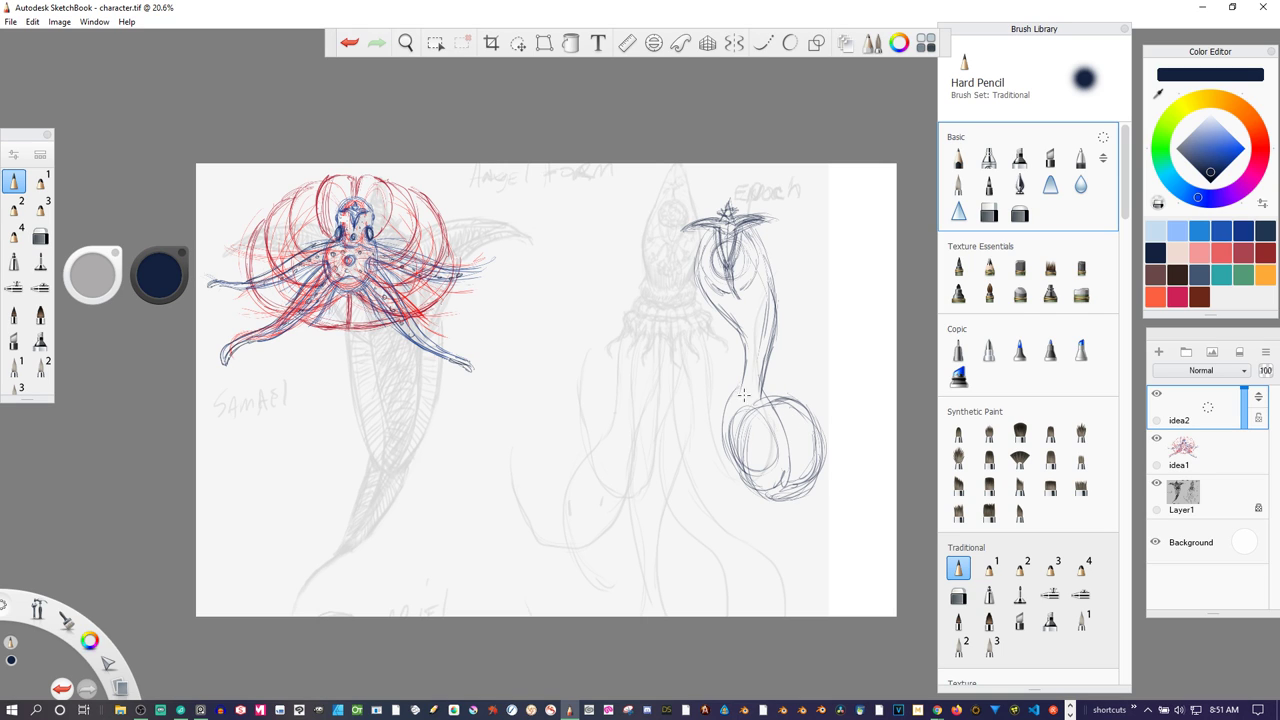
# - Reinforce the outline of the front oval with repeated dark strokes where it joins the neck
pyautogui.moveTo(770, 400)
pyautogui.mouseDown()
pyautogui.moveTo(780, 460)
pyautogui.moveTo(740, 490)
pyautogui.mouseUp()
pyautogui.moveTo(734, 388)
pyautogui.mouseDown()
pyautogui.moveTo(730, 478)
pyautogui.moveTo(761, 485)
pyautogui.moveTo(790, 445)
pyautogui.mouseUp()
pyautogui.moveTo(770, 398); pyautogui.dragTo(787, 473)
pyautogui.moveTo(730, 406)
pyautogui.mouseDown()
pyautogui.moveTo(728, 464)
pyautogui.moveTo(723, 436)
pyautogui.mouseUp()
pyautogui.moveTo(743, 374)
pyautogui.mouseDown()
pyautogui.moveTo(727, 406)
pyautogui.moveTo(727, 459)
pyautogui.moveTo(767, 485)
pyautogui.moveTo(757, 482)
pyautogui.moveTo(790, 412)
pyautogui.mouseUp()
pyautogui.moveTo(774, 486); pyautogui.dragTo(796, 472)
pyautogui.moveTo(742, 408); pyautogui.dragTo(806, 434)
pyautogui.moveTo(740, 372)
pyautogui.mouseDown()
pyautogui.moveTo(722, 454)
pyautogui.moveTo(724, 416)
pyautogui.moveTo(737, 481)
pyautogui.moveTo(774, 487)
pyautogui.mouseUp()
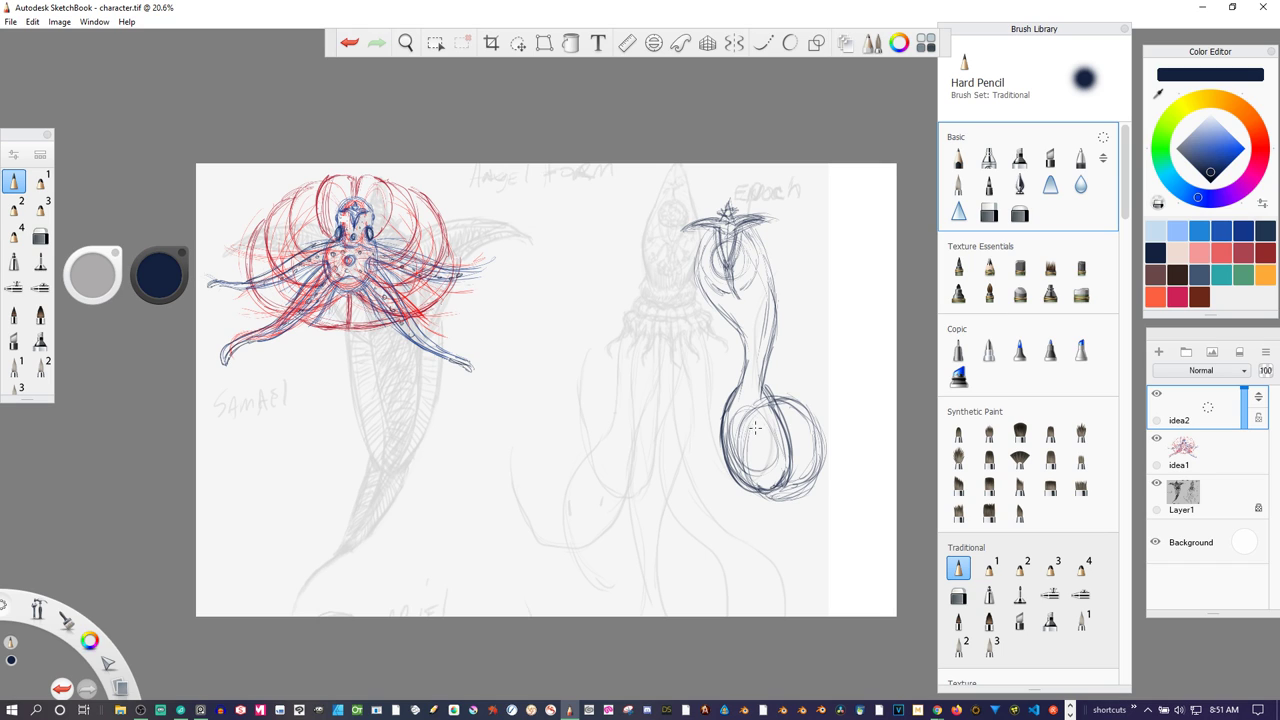
# - Draw concentric rings with a small central circle inside the front oval
pyautogui.moveTo(735, 414)
pyautogui.mouseDown()
pyautogui.moveTo(756, 478)
pyautogui.moveTo(768, 464)
pyautogui.moveTo(755, 471)
pyautogui.mouseUp()
pyautogui.moveTo(746, 411); pyautogui.dragTo(757, 469)
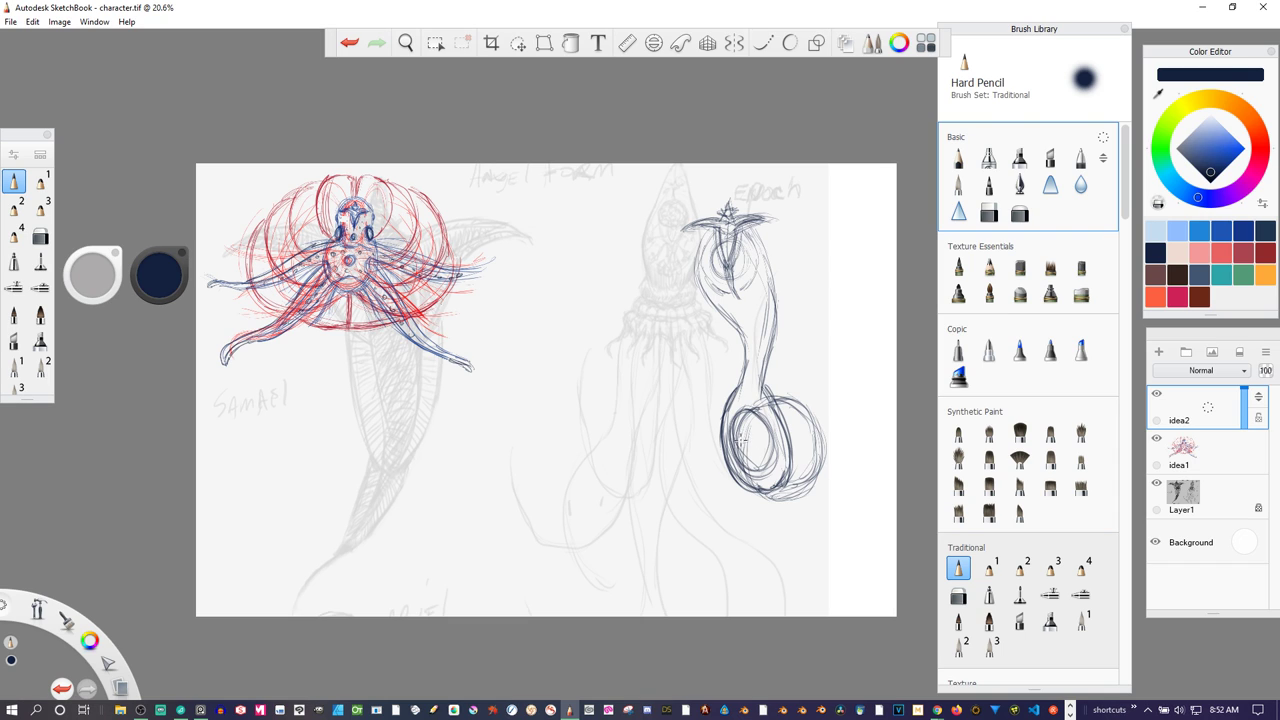
pyautogui.moveTo(747, 436); pyautogui.dragTo(752, 448)
# - Add tooth-like spikes around the inside of the hood and contour lines wrapping the neck
pyautogui.moveTo(721, 244); pyautogui.dragTo(709, 251)
pyautogui.moveTo(714, 260); pyautogui.dragTo(716, 272)
pyautogui.moveTo(717, 260); pyautogui.dragTo(707, 262)
pyautogui.moveTo(748, 259)
pyautogui.mouseDown()
pyautogui.moveTo(721, 291)
pyautogui.moveTo(750, 238)
pyautogui.moveTo(698, 260)
pyautogui.moveTo(700, 300)
pyautogui.moveTo(747, 323)
pyautogui.mouseUp()
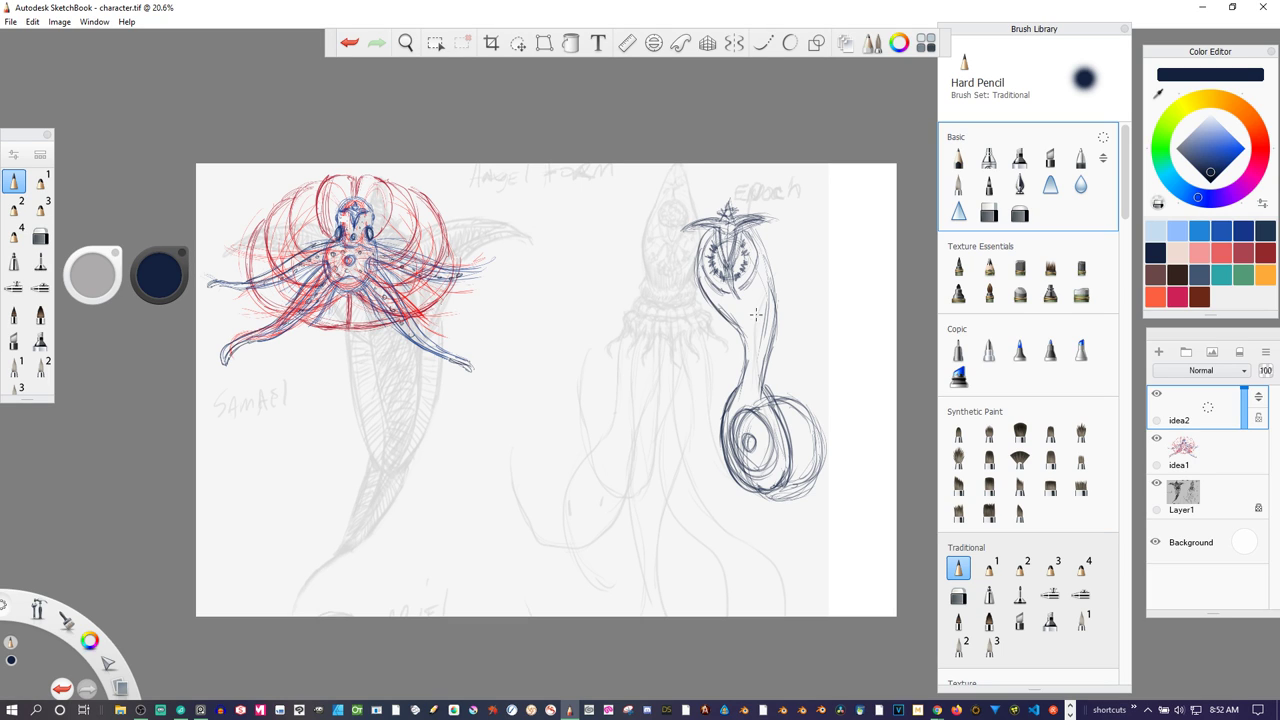
pyautogui.moveTo(750, 222); pyautogui.dragTo(758, 242)
pyautogui.moveTo(767, 288)
pyautogui.mouseDown()
pyautogui.moveTo(772, 310)
pyautogui.moveTo(718, 310)
pyautogui.moveTo(756, 318)
pyautogui.moveTo(768, 290)
pyautogui.moveTo(746, 330)
pyautogui.moveTo(768, 320)
pyautogui.moveTo(742, 356)
pyautogui.moveTo(772, 358)
pyautogui.moveTo(752, 352)
pyautogui.mouseUp()
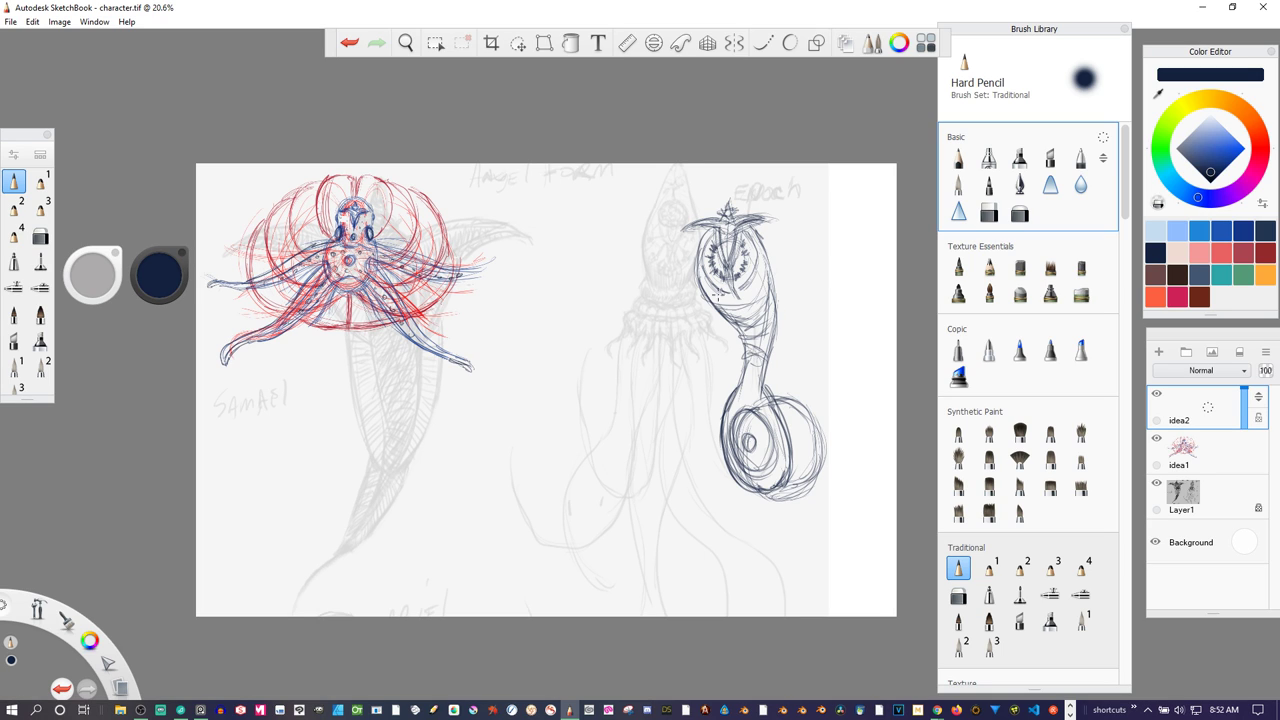
pyautogui.moveTo(771, 304)
pyautogui.mouseDown()
pyautogui.moveTo(777, 322)
pyautogui.moveTo(741, 310)
pyautogui.moveTo(770, 332)
pyautogui.mouseUp()
# - Sketch a pair of long thin arms spreading outward and down from the creature's neck
pyautogui.moveTo(668, 372); pyautogui.dragTo(714, 330)
pyautogui.moveTo(632, 376); pyautogui.dragTo(706, 336)
pyautogui.moveTo(775, 301); pyautogui.dragTo(870, 376)
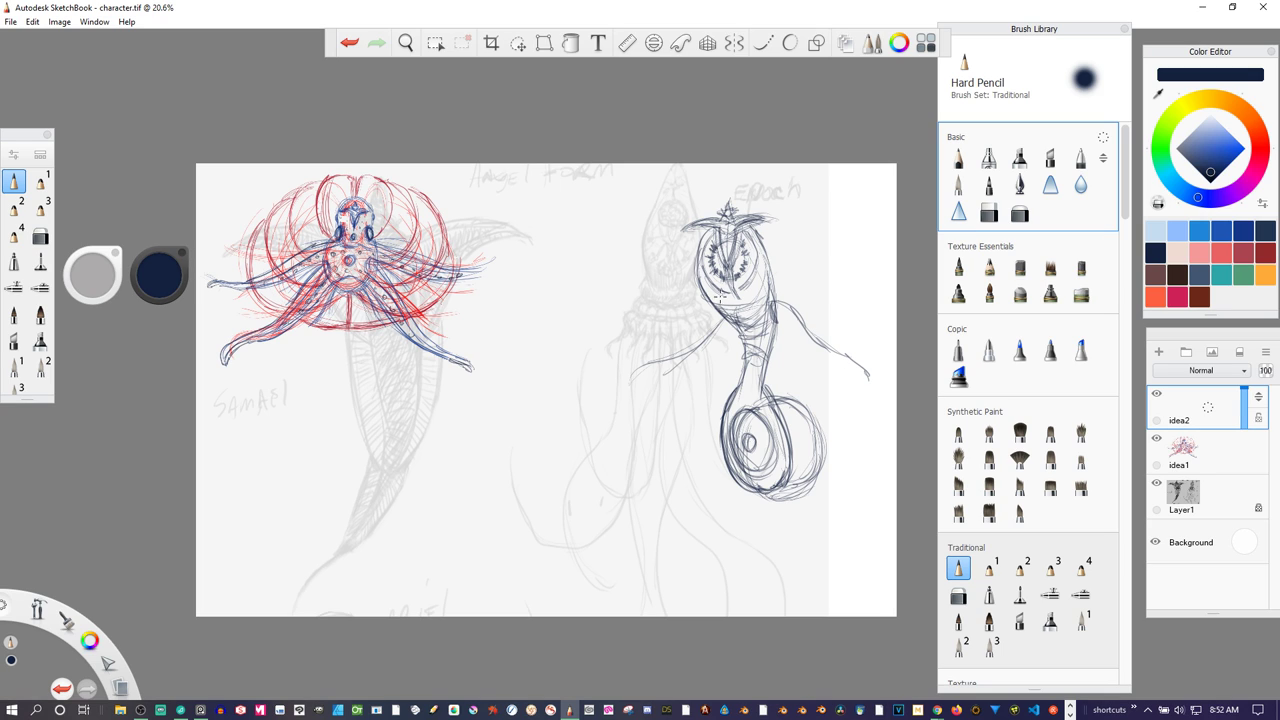
pyautogui.moveTo(724, 326)
pyautogui.mouseDown()
pyautogui.moveTo(806, 334)
pyautogui.moveTo(857, 371)
pyautogui.moveTo(856, 396)
pyautogui.mouseUp()
pyautogui.moveTo(716, 342)
pyautogui.mouseDown()
pyautogui.moveTo(632, 378)
pyautogui.moveTo(624, 402)
pyautogui.moveTo(646, 369)
pyautogui.mouseUp()
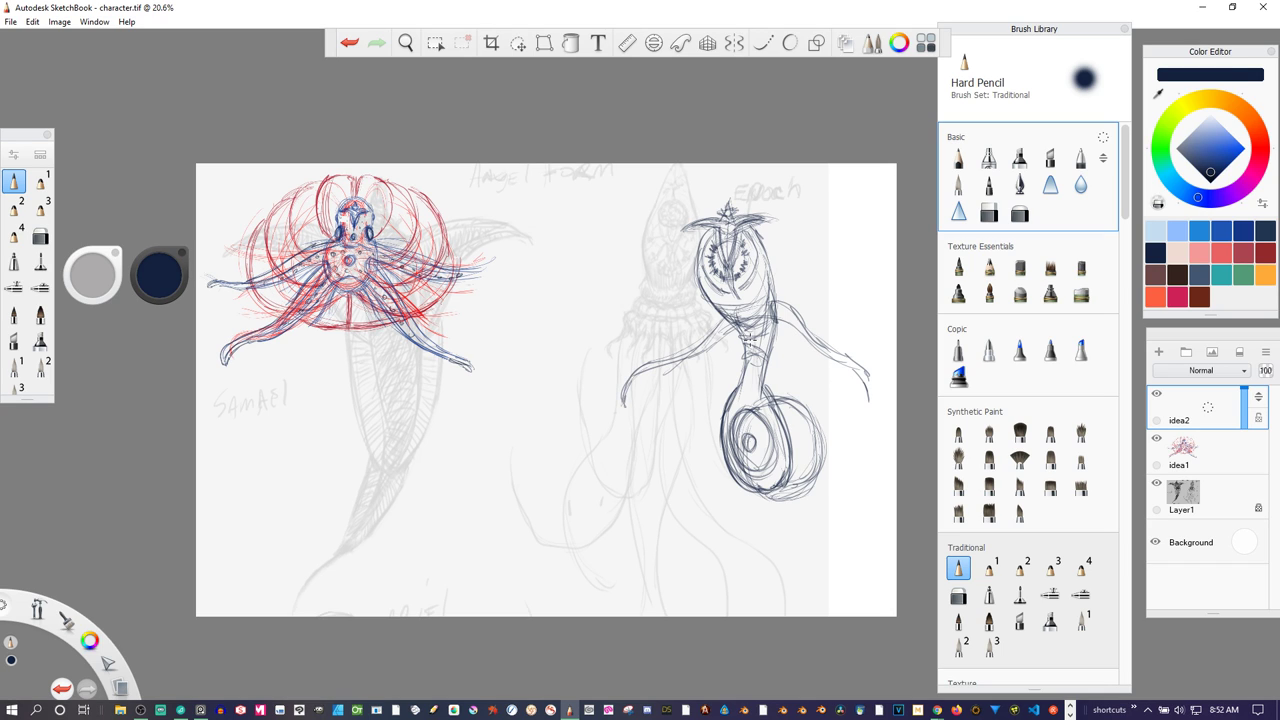
# - Add small lower limbs to the neck and thicken the outlines of the round base
pyautogui.moveTo(740, 348); pyautogui.dragTo(767, 347)
pyautogui.moveTo(752, 384)
pyautogui.mouseDown()
pyautogui.moveTo(734, 410)
pyautogui.moveTo(794, 362)
pyautogui.moveTo(798, 382)
pyautogui.moveTo(758, 386)
pyautogui.moveTo(728, 416)
pyautogui.mouseUp()
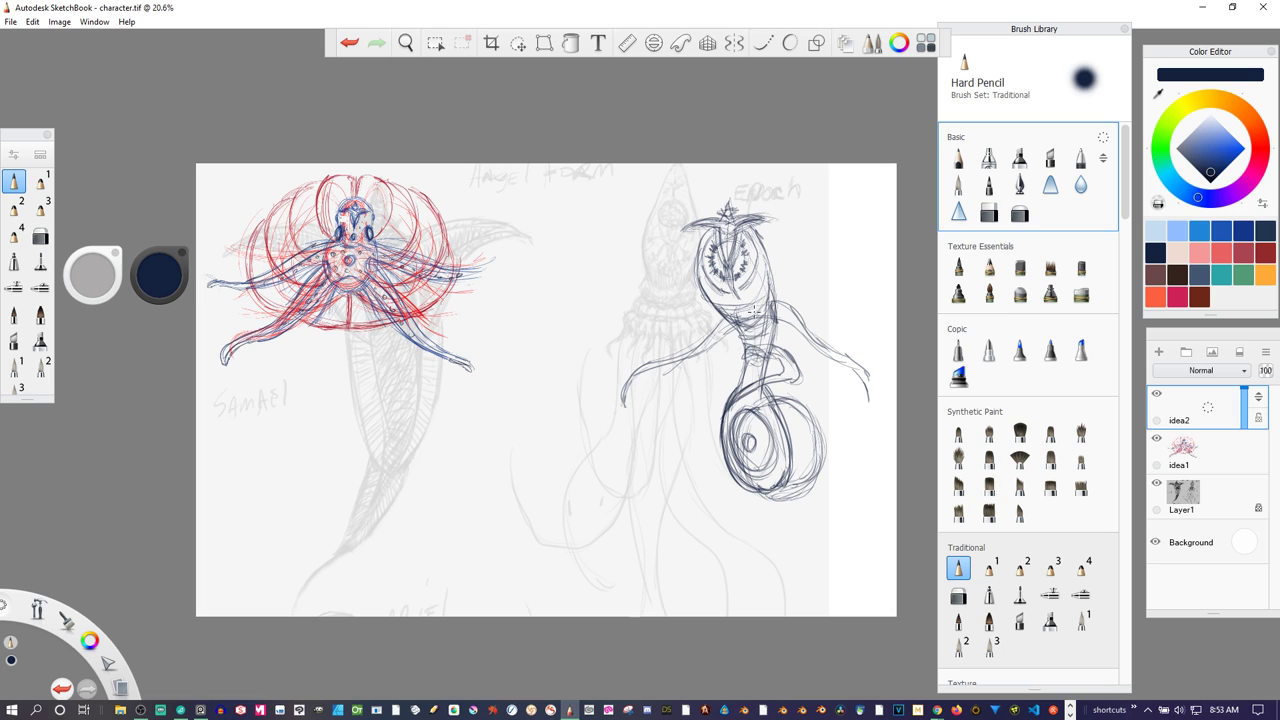
pyautogui.moveTo(746, 361)
pyautogui.mouseDown()
pyautogui.moveTo(676, 410)
pyautogui.moveTo(706, 386)
pyautogui.mouseUp()
pyautogui.moveTo(818, 468)
pyautogui.mouseDown()
pyautogui.moveTo(734, 491)
pyautogui.moveTo(712, 450)
pyautogui.moveTo(811, 461)
pyautogui.moveTo(736, 494)
pyautogui.moveTo(768, 416)
pyautogui.moveTo(714, 488)
pyautogui.moveTo(752, 506)
pyautogui.moveTo(792, 490)
pyautogui.mouseUp()
pyautogui.moveTo(788, 404)
pyautogui.mouseDown()
pyautogui.moveTo(818, 449)
pyautogui.moveTo(770, 395)
pyautogui.moveTo(816, 462)
pyautogui.moveTo(800, 426)
pyautogui.moveTo(810, 482)
pyautogui.moveTo(758, 492)
pyautogui.mouseUp()
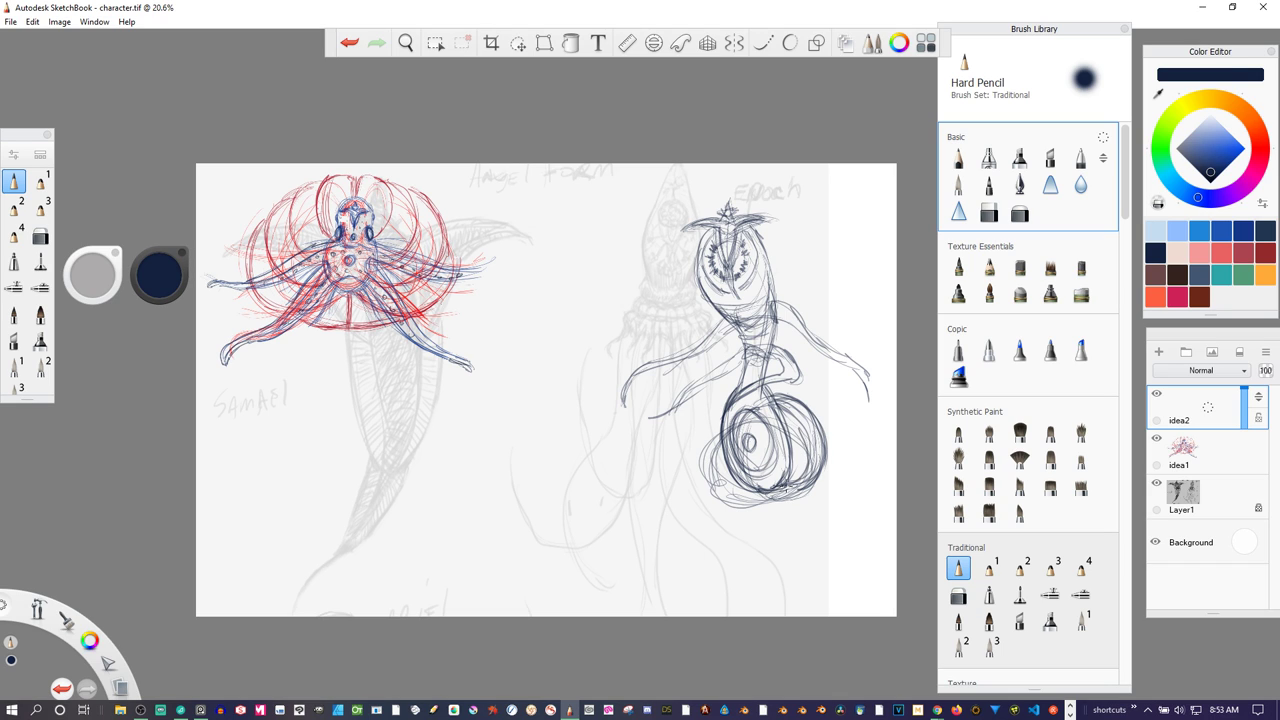
# - Build a chain of overlapping, increasingly large round body segments extending left from the front base
pyautogui.moveTo(712, 413)
pyautogui.mouseDown()
pyautogui.moveTo(706, 480)
pyautogui.moveTo(756, 502)
pyautogui.moveTo(722, 478)
pyautogui.moveTo(712, 440)
pyautogui.moveTo(680, 470)
pyautogui.moveTo(712, 408)
pyautogui.mouseUp()
pyautogui.moveTo(680, 485)
pyautogui.mouseDown()
pyautogui.moveTo(710, 407)
pyautogui.moveTo(630, 450)
pyautogui.moveTo(640, 405)
pyautogui.moveTo(640, 480)
pyautogui.moveTo(740, 378)
pyautogui.moveTo(650, 392)
pyautogui.moveTo(666, 484)
pyautogui.moveTo(630, 430)
pyautogui.mouseUp()
pyautogui.moveTo(620, 486)
pyautogui.mouseDown()
pyautogui.moveTo(598, 446)
pyautogui.moveTo(620, 328)
pyautogui.moveTo(728, 337)
pyautogui.moveTo(759, 394)
pyautogui.moveTo(763, 440)
pyautogui.moveTo(758, 405)
pyautogui.moveTo(582, 384)
pyautogui.moveTo(632, 474)
pyautogui.moveTo(596, 448)
pyautogui.moveTo(583, 416)
pyautogui.moveTo(632, 478)
pyautogui.moveTo(570, 330)
pyautogui.moveTo(694, 290)
pyautogui.moveTo(628, 440)
pyautogui.moveTo(694, 376)
pyautogui.moveTo(758, 378)
pyautogui.mouseUp()
pyautogui.moveTo(648, 479); pyautogui.dragTo(696, 485)
pyautogui.moveTo(586, 423)
pyautogui.mouseDown()
pyautogui.moveTo(650, 322)
pyautogui.moveTo(736, 338)
pyautogui.moveTo(660, 318)
pyautogui.moveTo(590, 455)
pyautogui.mouseUp()
pyautogui.moveTo(580, 372)
pyautogui.mouseDown()
pyautogui.moveTo(598, 472)
pyautogui.moveTo(650, 450)
pyautogui.moveTo(720, 366)
pyautogui.moveTo(656, 450)
pyautogui.moveTo(690, 415)
pyautogui.moveTo(730, 470)
pyautogui.moveTo(750, 395)
pyautogui.moveTo(707, 454)
pyautogui.moveTo(738, 418)
pyautogui.moveTo(724, 487)
pyautogui.mouseUp()
pyautogui.moveTo(720, 438)
pyautogui.mouseDown()
pyautogui.moveTo(732, 402)
pyautogui.moveTo(784, 395)
pyautogui.moveTo(805, 450)
pyautogui.moveTo(795, 476)
pyautogui.moveTo(740, 480)
pyautogui.moveTo(810, 468)
pyautogui.moveTo(805, 488)
pyautogui.moveTo(775, 490)
pyautogui.mouseUp()
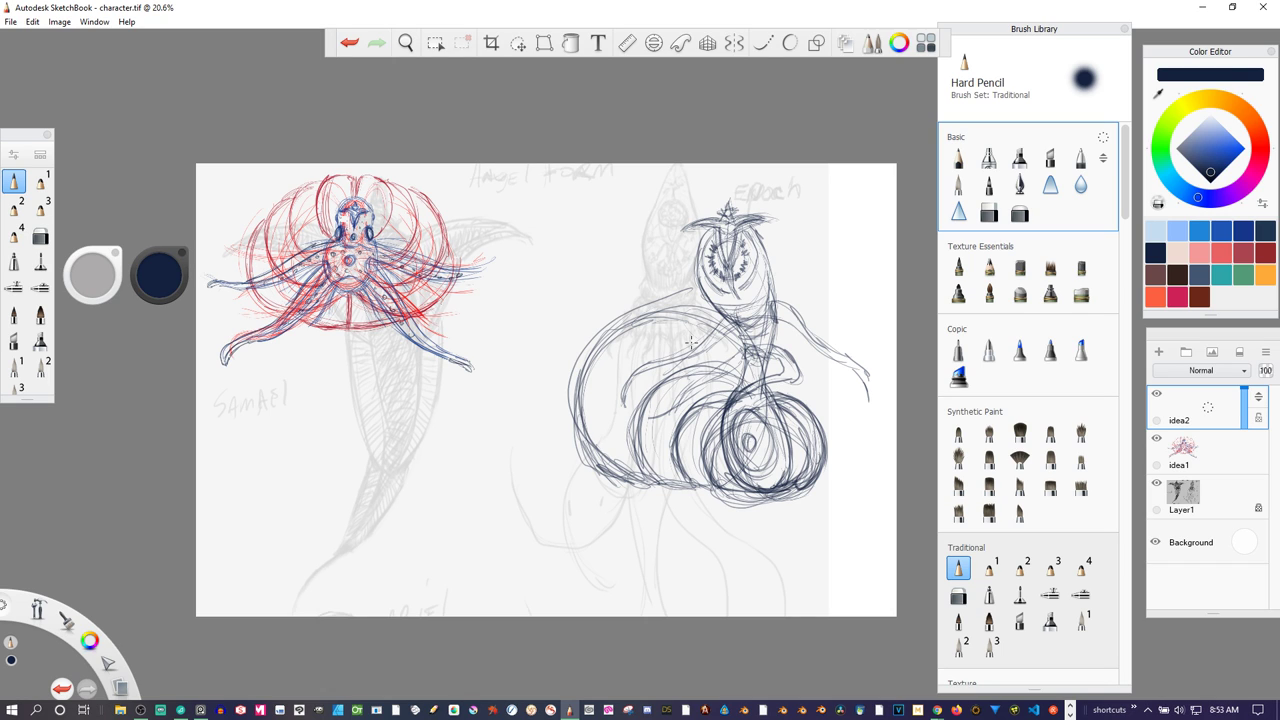
pyautogui.moveTo(608, 338)
pyautogui.mouseDown()
pyautogui.moveTo(712, 317)
pyautogui.moveTo(742, 350)
pyautogui.mouseUp()
pyautogui.moveTo(571, 400); pyautogui.dragTo(733, 346)
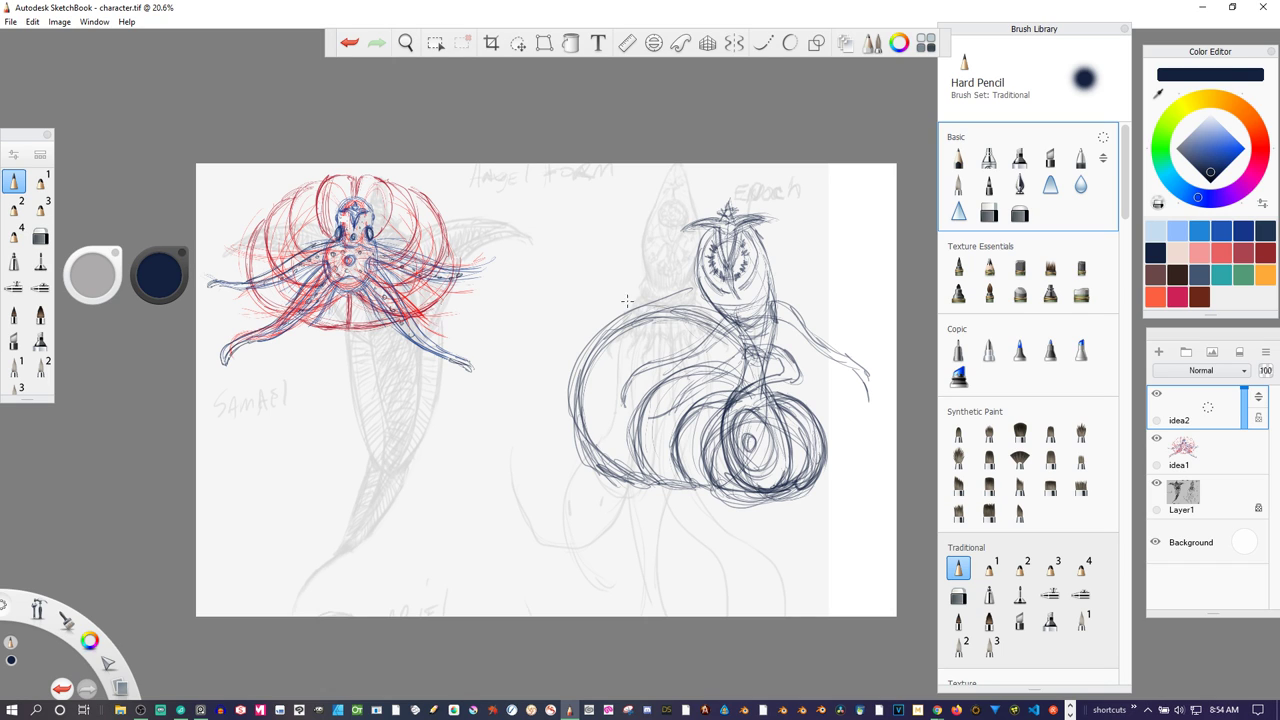
# - Draw long hair-like strands sweeping down and left from the lower rear of the largest body segment
pyautogui.moveTo(580, 420)
pyautogui.mouseDown()
pyautogui.moveTo(533, 490)
pyautogui.moveTo(580, 422)
pyautogui.moveTo(553, 465)
pyautogui.moveTo(512, 488)
pyautogui.mouseUp()
pyautogui.moveTo(569, 445); pyautogui.dragTo(464, 493)
pyautogui.moveTo(568, 443); pyautogui.dragTo(455, 497)
pyautogui.moveTo(590, 438)
pyautogui.mouseDown()
pyautogui.moveTo(530, 500)
pyautogui.moveTo(510, 500)
pyautogui.mouseUp()
pyautogui.moveTo(572, 458); pyautogui.dragTo(506, 505)
pyautogui.moveTo(596, 412)
pyautogui.mouseDown()
pyautogui.moveTo(546, 448)
pyautogui.moveTo(582, 410)
pyautogui.moveTo(532, 436)
pyautogui.mouseUp()
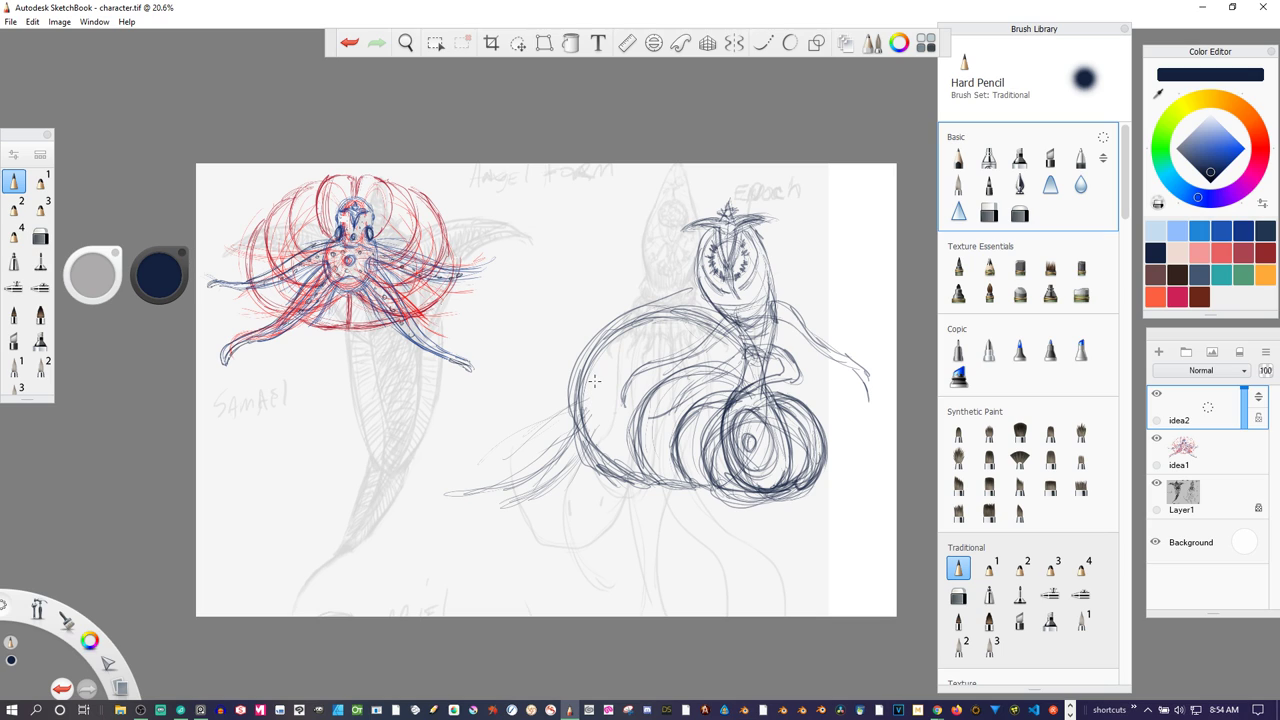
# - Add radiating hair strands along the middle and upper rear of the largest body segment
pyautogui.moveTo(600, 352); pyautogui.dragTo(546, 312)
pyautogui.moveTo(592, 374); pyautogui.dragTo(466, 416)
pyautogui.moveTo(570, 392); pyautogui.dragTo(470, 404)
pyautogui.moveTo(578, 270)
pyautogui.mouseDown()
pyautogui.moveTo(612, 332)
pyautogui.moveTo(554, 275)
pyautogui.moveTo(590, 296)
pyautogui.moveTo(496, 319)
pyautogui.mouseUp()
pyautogui.moveTo(586, 347); pyautogui.dragTo(508, 331)
pyautogui.moveTo(612, 366)
pyautogui.mouseDown()
pyautogui.moveTo(582, 354)
pyautogui.moveTo(596, 388)
pyautogui.mouseUp()
pyautogui.moveTo(594, 394); pyautogui.dragTo(520, 418)
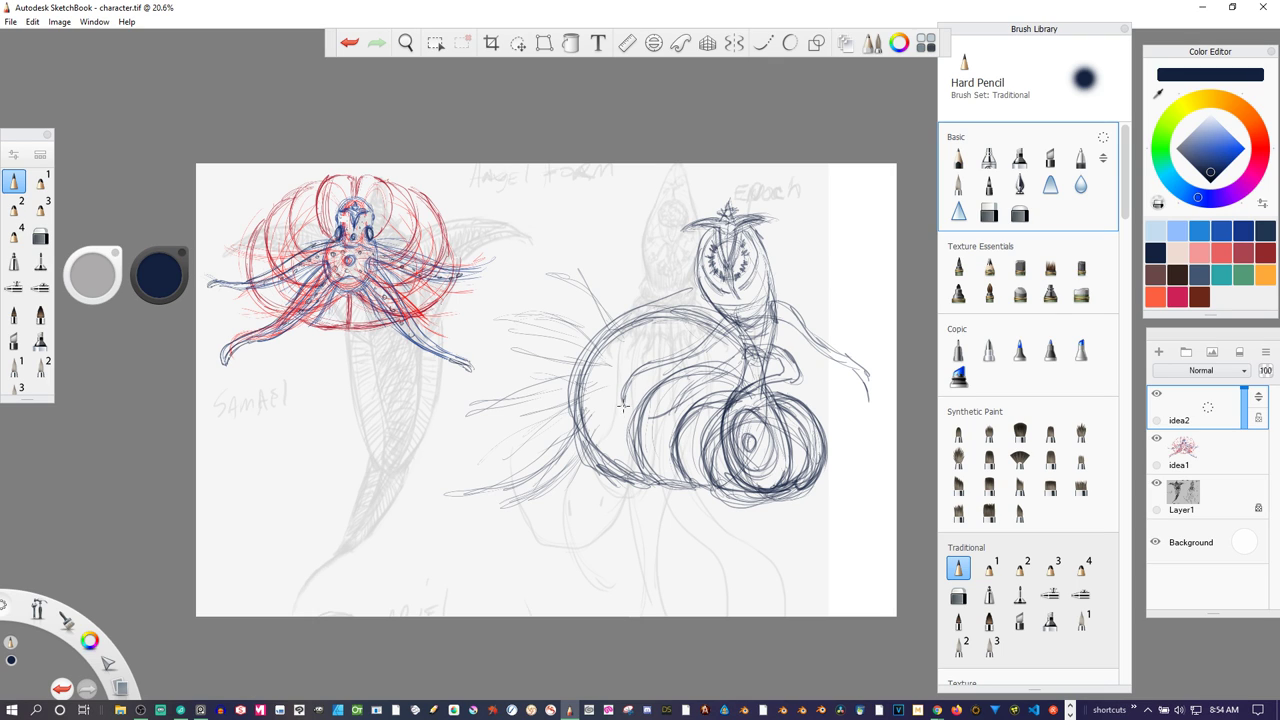
# - Extend long hair strands above the creature's back and outward from the right side of its neck
pyautogui.moveTo(589, 477); pyautogui.dragTo(549, 505)
pyautogui.moveTo(633, 338)
pyautogui.mouseDown()
pyautogui.moveTo(598, 256)
pyautogui.moveTo(653, 315)
pyautogui.mouseUp()
pyautogui.moveTo(625, 202); pyautogui.dragTo(620, 279)
pyautogui.moveTo(512, 278)
pyautogui.mouseDown()
pyautogui.moveTo(636, 309)
pyautogui.moveTo(667, 303)
pyautogui.moveTo(671, 283)
pyautogui.moveTo(690, 321)
pyautogui.moveTo(790, 304)
pyautogui.moveTo(840, 320)
pyautogui.moveTo(890, 312)
pyautogui.mouseUp()
pyautogui.moveTo(756, 244)
pyautogui.mouseDown()
pyautogui.moveTo(822, 266)
pyautogui.moveTo(891, 264)
pyautogui.mouseUp()
pyautogui.moveTo(797, 259); pyautogui.dragTo(863, 266)
pyautogui.moveTo(722, 329)
pyautogui.mouseDown()
pyautogui.moveTo(800, 345)
pyautogui.moveTo(812, 372)
pyautogui.moveTo(854, 389)
pyautogui.moveTo(880, 448)
pyautogui.mouseUp()
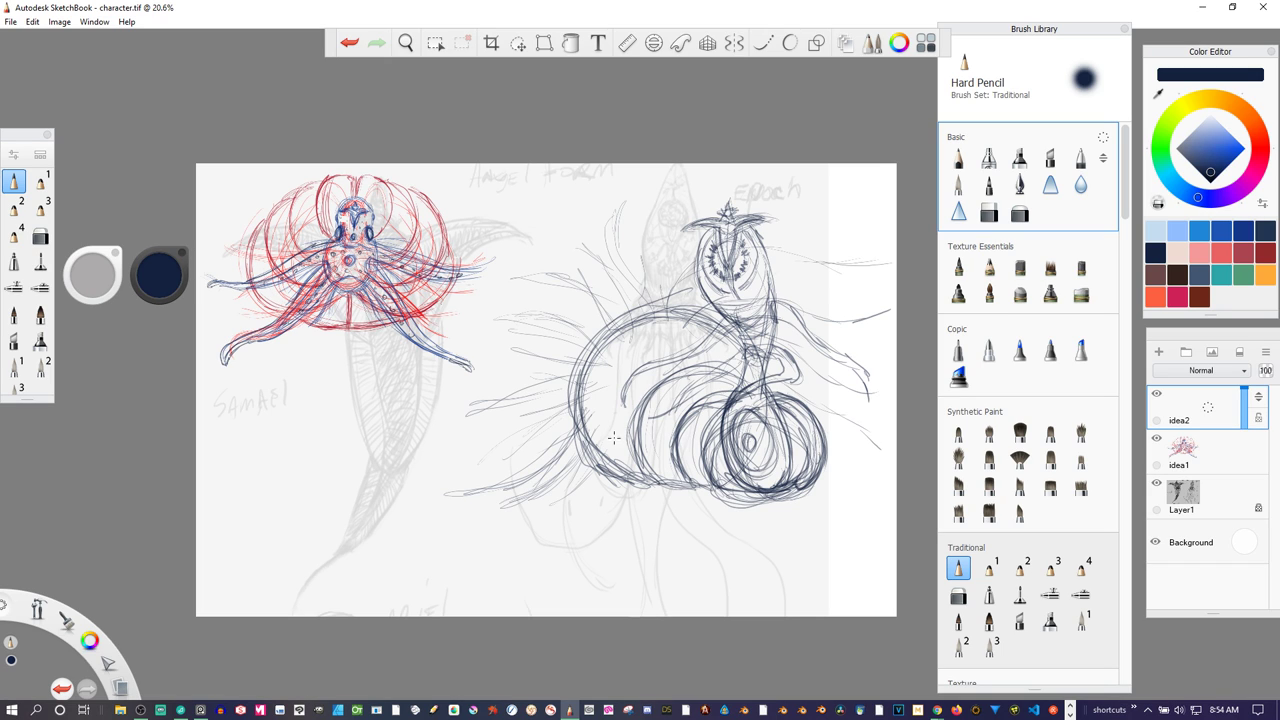
# - Thicken the fringe of hairs beneath the lower rear of the largest body segment
pyautogui.moveTo(590, 468)
pyautogui.mouseDown()
pyautogui.moveTo(554, 518)
pyautogui.moveTo(490, 530)
pyautogui.moveTo(560, 502)
pyautogui.mouseUp()
pyautogui.moveTo(562, 439)
pyautogui.mouseDown()
pyautogui.moveTo(473, 463)
pyautogui.moveTo(563, 440)
pyautogui.moveTo(595, 415)
pyautogui.moveTo(590, 498)
pyautogui.mouseUp()
pyautogui.moveTo(594, 452)
pyautogui.mouseDown()
pyautogui.moveTo(564, 522)
pyautogui.moveTo(600, 522)
pyautogui.mouseUp()
pyautogui.moveTo(604, 474); pyautogui.dragTo(596, 512)
# - Dot small spots along the rear edge of the largest body segment
pyautogui.moveTo(611, 337)
pyautogui.mouseDown()
pyautogui.moveTo(627, 357)
pyautogui.moveTo(569, 299)
pyautogui.moveTo(621, 362)
pyautogui.mouseUp()
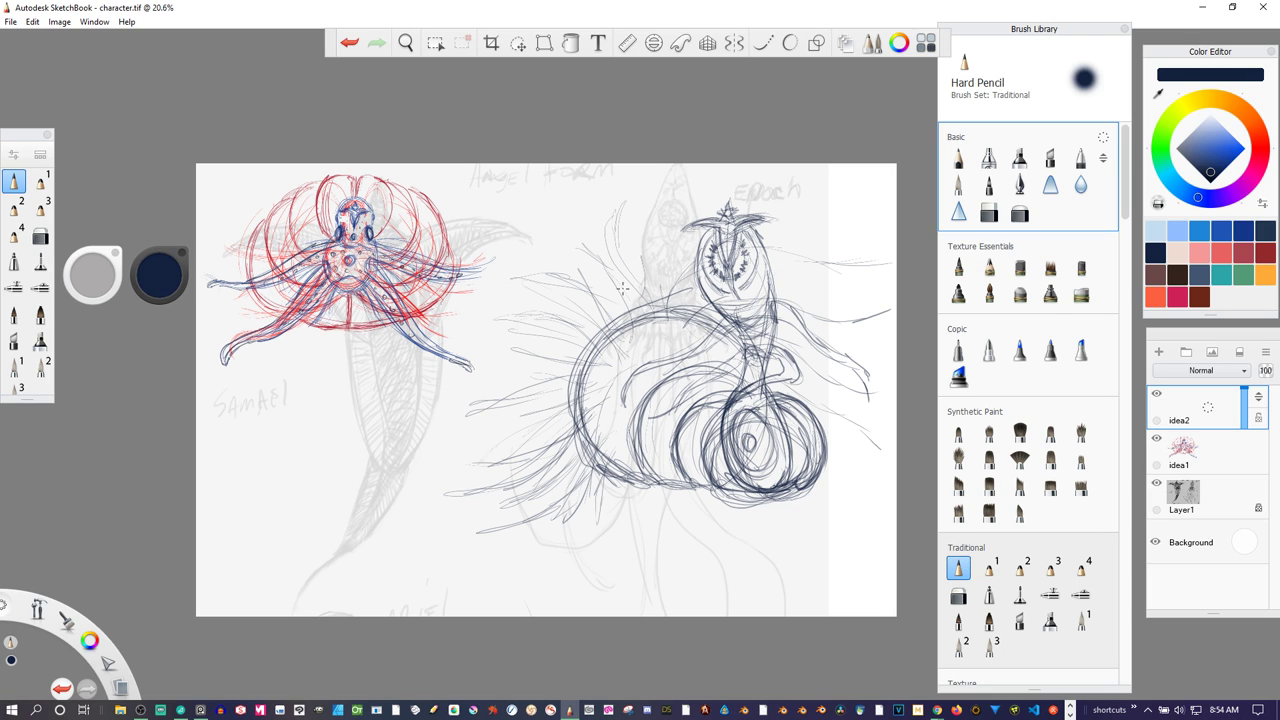
pyautogui.click(622, 357)
pyautogui.moveTo(633, 338); pyautogui.dragTo(634, 341)
pyautogui.click(588, 442)
pyautogui.click(582, 448)
# - Add more spots inside the largest body segment and long hairs from its underside and back
pyautogui.moveTo(606, 474); pyautogui.dragTo(579, 520)
pyautogui.moveTo(552, 503); pyautogui.dragTo(442, 543)
pyautogui.moveTo(560, 455); pyautogui.dragTo(473, 464)
pyautogui.moveTo(618, 427); pyautogui.dragTo(585, 509)
pyautogui.click(625, 415)
pyautogui.click(622, 441)
pyautogui.click(625, 464)
pyautogui.moveTo(622, 310)
pyautogui.mouseDown()
pyautogui.moveTo(604, 216)
pyautogui.moveTo(666, 172)
pyautogui.mouseUp()
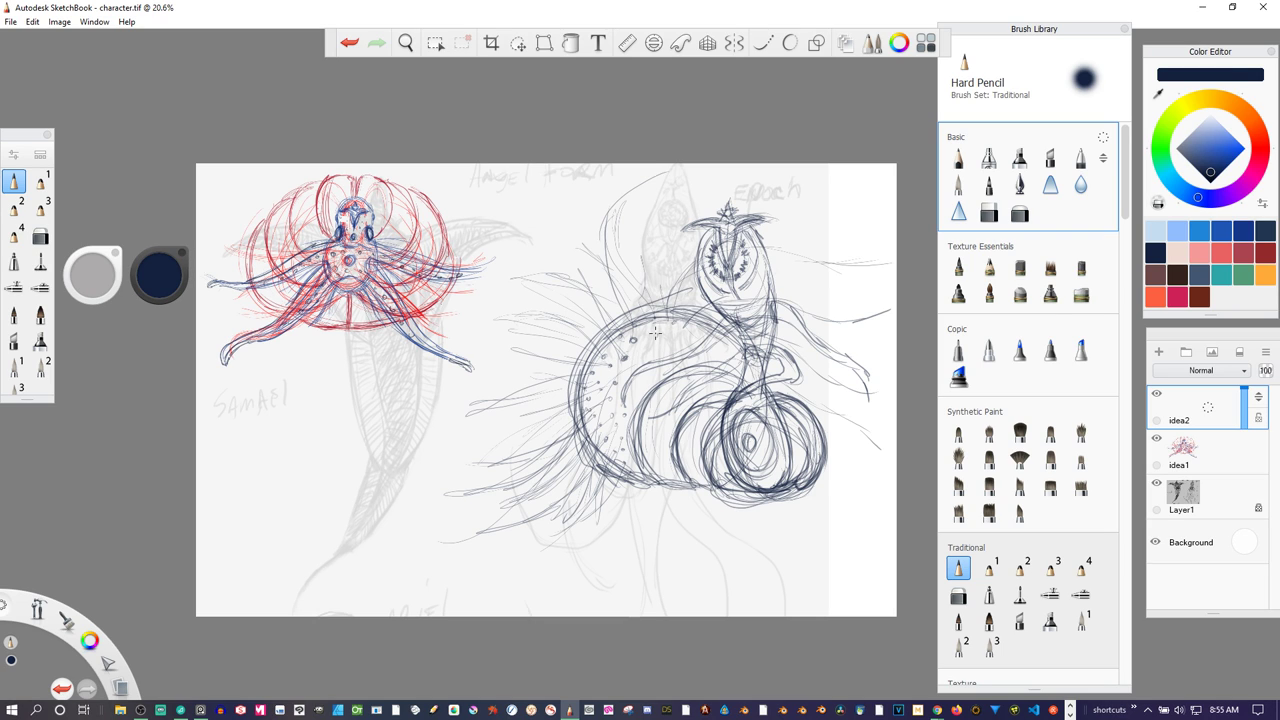
# - Continue the spots and hair strands along the top of the body toward and past the neck
pyautogui.moveTo(648, 328); pyautogui.dragTo(686, 246)
pyautogui.moveTo(646, 343)
pyautogui.mouseDown()
pyautogui.moveTo(744, 301)
pyautogui.moveTo(842, 312)
pyautogui.mouseUp()
pyautogui.moveTo(672, 331); pyautogui.dragTo(621, 245)
pyautogui.moveTo(693, 338); pyautogui.dragTo(845, 321)
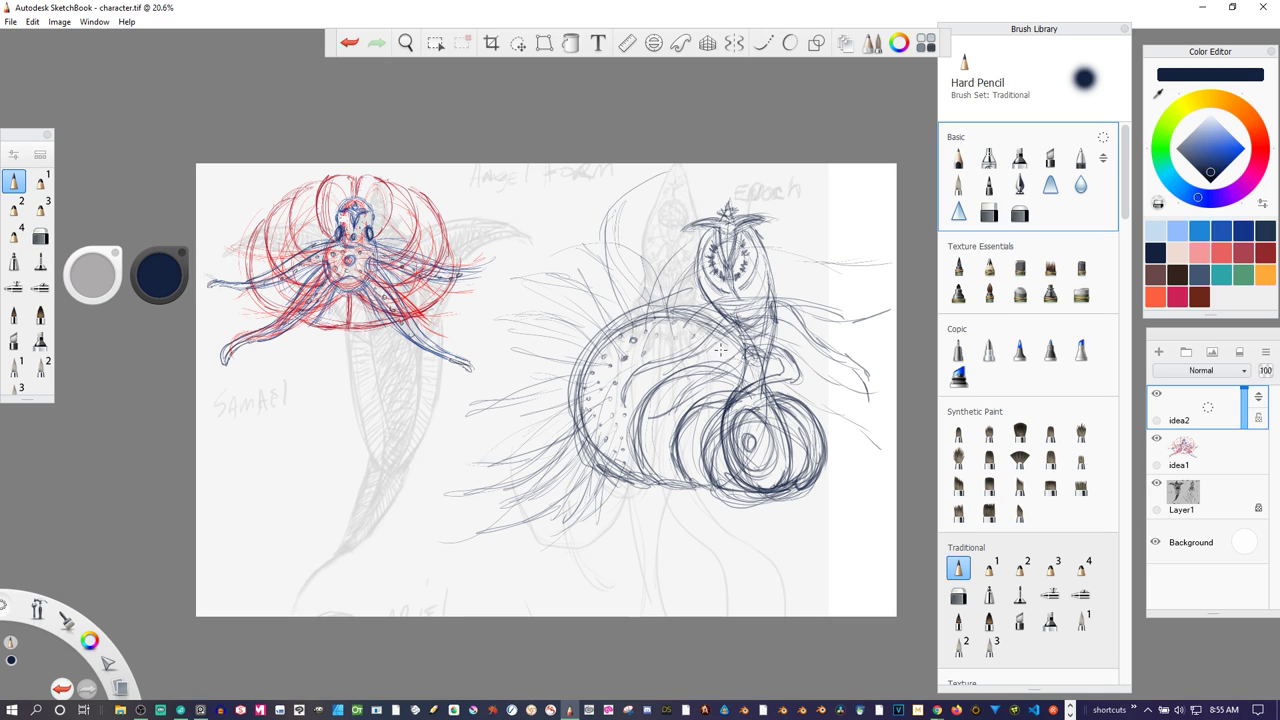
pyautogui.moveTo(719, 349)
pyautogui.mouseDown()
pyautogui.moveTo(785, 336)
pyautogui.moveTo(840, 348)
pyautogui.mouseUp()
pyautogui.moveTo(714, 362); pyautogui.dragTo(825, 395)
pyautogui.moveTo(738, 364); pyautogui.dragTo(828, 393)
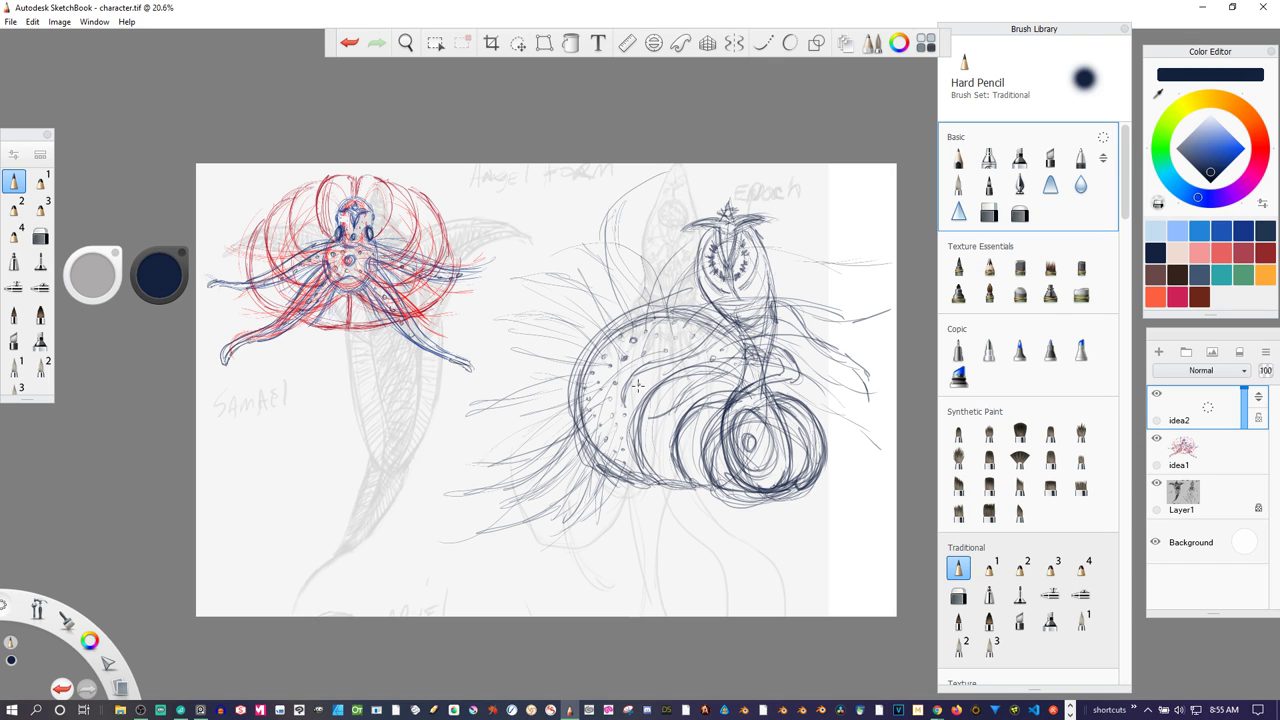
# - Draw spots on the second body segment with hairs trailing down and left from them
pyautogui.moveTo(638, 384); pyautogui.dragTo(570, 534)
pyautogui.moveTo(624, 372); pyautogui.dragTo(500, 503)
pyautogui.moveTo(648, 445)
pyautogui.mouseDown()
pyautogui.moveTo(616, 500)
pyautogui.moveTo(568, 530)
pyautogui.mouseUp()
pyautogui.moveTo(655, 471); pyautogui.dragTo(558, 548)
pyautogui.moveTo(664, 494); pyautogui.dragTo(604, 550)
pyautogui.moveTo(636, 424); pyautogui.dragTo(545, 528)
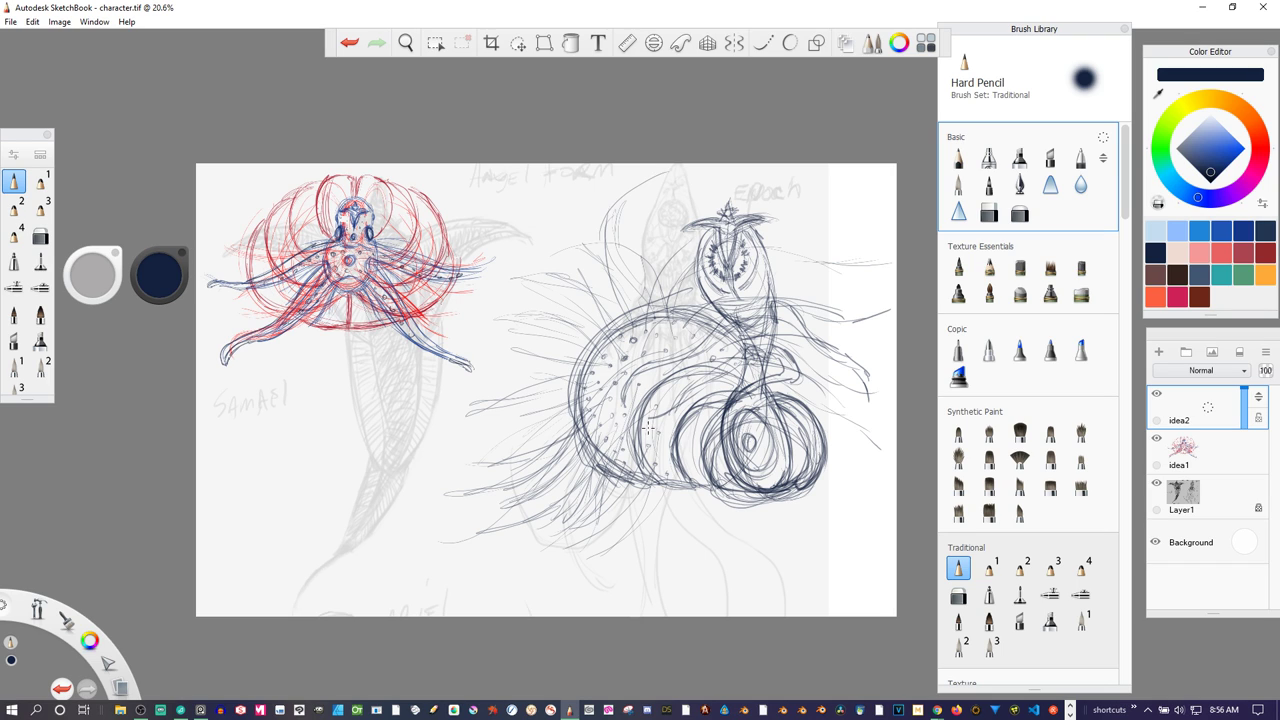
pyautogui.moveTo(646, 432); pyautogui.dragTo(542, 528)
# - Strengthen the curved segment lines and spots between the middle body segments and the neck
pyautogui.moveTo(675, 424); pyautogui.dragTo(667, 476)
pyautogui.moveTo(760, 362); pyautogui.dragTo(748, 406)
pyautogui.moveTo(732, 352); pyautogui.dragTo(702, 410)
pyautogui.moveTo(681, 348)
pyautogui.mouseDown()
pyautogui.moveTo(663, 418)
pyautogui.moveTo(673, 373)
pyautogui.moveTo(679, 384)
pyautogui.mouseUp()
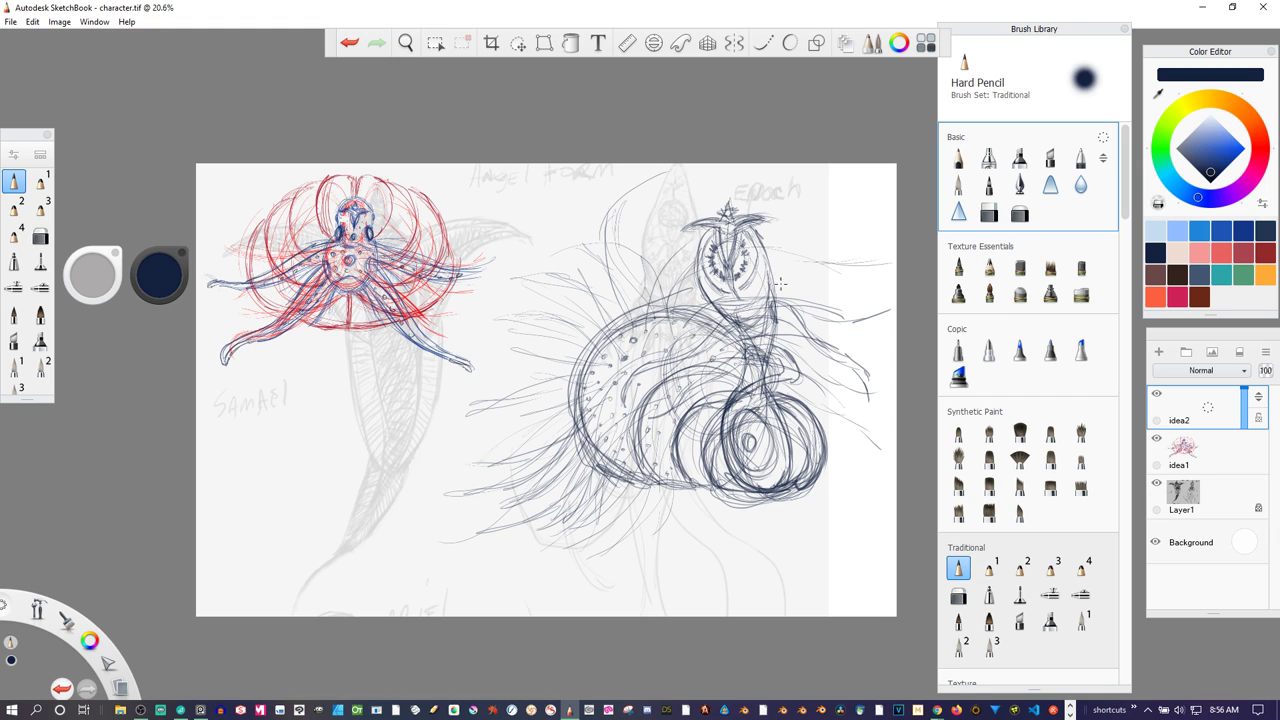
# - Sketch rounded, coiled segments around the base of the neck on its right side
pyautogui.moveTo(768, 342); pyautogui.dragTo(726, 396)
pyautogui.moveTo(790, 338)
pyautogui.mouseDown()
pyautogui.moveTo(804, 386)
pyautogui.moveTo(760, 404)
pyautogui.mouseUp()
pyautogui.moveTo(776, 341)
pyautogui.mouseDown()
pyautogui.moveTo(815, 369)
pyautogui.moveTo(811, 387)
pyautogui.moveTo(780, 401)
pyautogui.mouseUp()
pyautogui.moveTo(786, 336)
pyautogui.mouseDown()
pyautogui.moveTo(798, 395)
pyautogui.moveTo(796, 336)
pyautogui.moveTo(812, 333)
pyautogui.moveTo(794, 345)
pyautogui.mouseUp()
pyautogui.moveTo(786, 327)
pyautogui.mouseDown()
pyautogui.moveTo(808, 352)
pyautogui.moveTo(794, 350)
pyautogui.moveTo(817, 345)
pyautogui.moveTo(789, 310)
pyautogui.moveTo(780, 336)
pyautogui.moveTo(784, 318)
pyautogui.moveTo(770, 330)
pyautogui.moveTo(816, 342)
pyautogui.mouseUp()
# - Draw a beaded, segmented limb extending right from the neck and ending in a pointed claw
pyautogui.moveTo(806, 296); pyautogui.dragTo(786, 314)
pyautogui.moveTo(808, 304)
pyautogui.mouseDown()
pyautogui.moveTo(803, 321)
pyautogui.moveTo(780, 300)
pyautogui.mouseUp()
pyautogui.moveTo(806, 298); pyautogui.dragTo(800, 319)
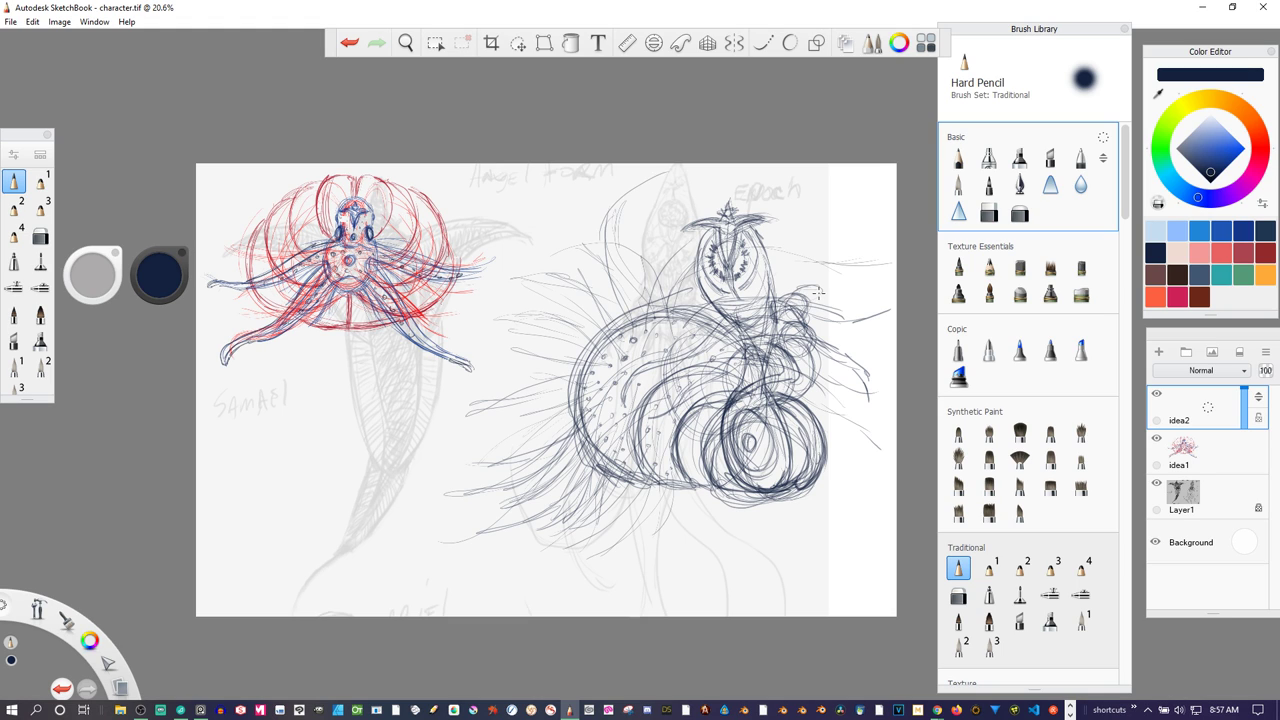
pyautogui.moveTo(816, 290)
pyautogui.mouseDown()
pyautogui.moveTo(799, 294)
pyautogui.moveTo(856, 285)
pyautogui.moveTo(875, 297)
pyautogui.mouseUp()
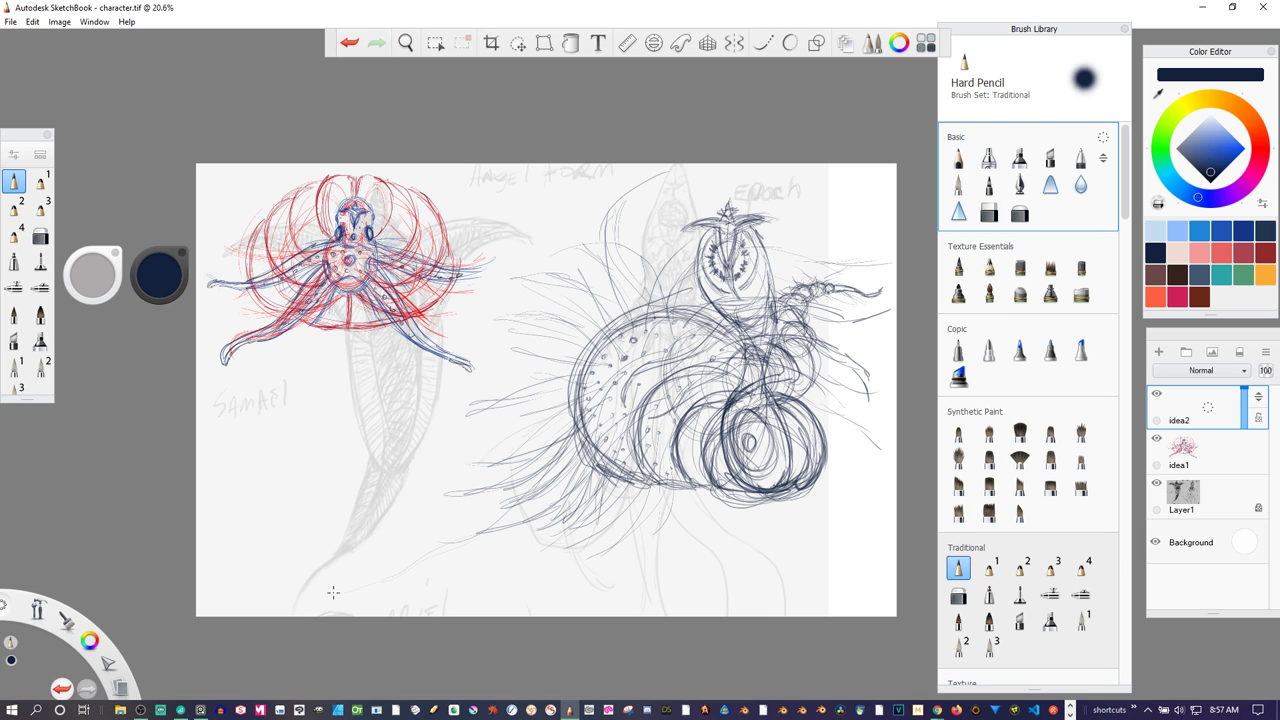
# - Add very long thin hairs reaching far out below, behind and in front of the body
pyautogui.moveTo(565, 530); pyautogui.dragTo(519, 565)
pyautogui.moveTo(582, 537); pyautogui.dragTo(538, 578)
pyautogui.moveTo(666, 484); pyautogui.dragTo(637, 555)
pyautogui.moveTo(486, 514); pyautogui.dragTo(326, 574)
pyautogui.moveTo(816, 375)
pyautogui.mouseDown()
pyautogui.moveTo(896, 406)
pyautogui.moveTo(896, 365)
pyautogui.mouseUp()
pyautogui.moveTo(821, 446); pyautogui.dragTo(864, 469)
pyautogui.moveTo(822, 427)
pyautogui.mouseDown()
pyautogui.moveTo(897, 455)
pyautogui.moveTo(896, 478)
pyautogui.mouseUp()
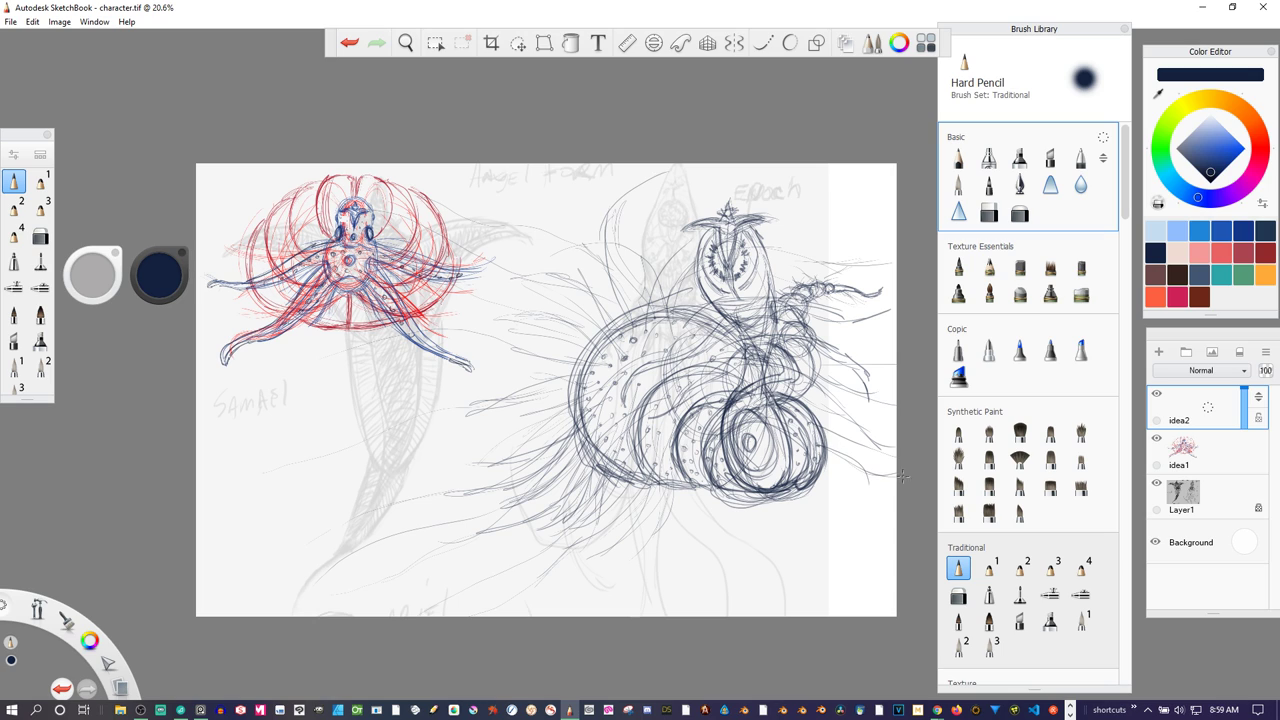
# - Add hairs to the front of the round base and thicken the fringe under the middle segments
pyautogui.moveTo(803, 405); pyautogui.dragTo(886, 421)
pyautogui.moveTo(798, 432)
pyautogui.mouseDown()
pyautogui.moveTo(855, 467)
pyautogui.moveTo(876, 516)
pyautogui.mouseUp()
pyautogui.moveTo(700, 500); pyautogui.dragTo(603, 545)
pyautogui.moveTo(700, 460); pyautogui.dragTo(570, 550)
pyautogui.moveTo(632, 518); pyautogui.dragTo(596, 538)
pyautogui.moveTo(661, 503); pyautogui.dragTo(580, 550)
pyautogui.moveTo(710, 492); pyautogui.dragTo(558, 572)
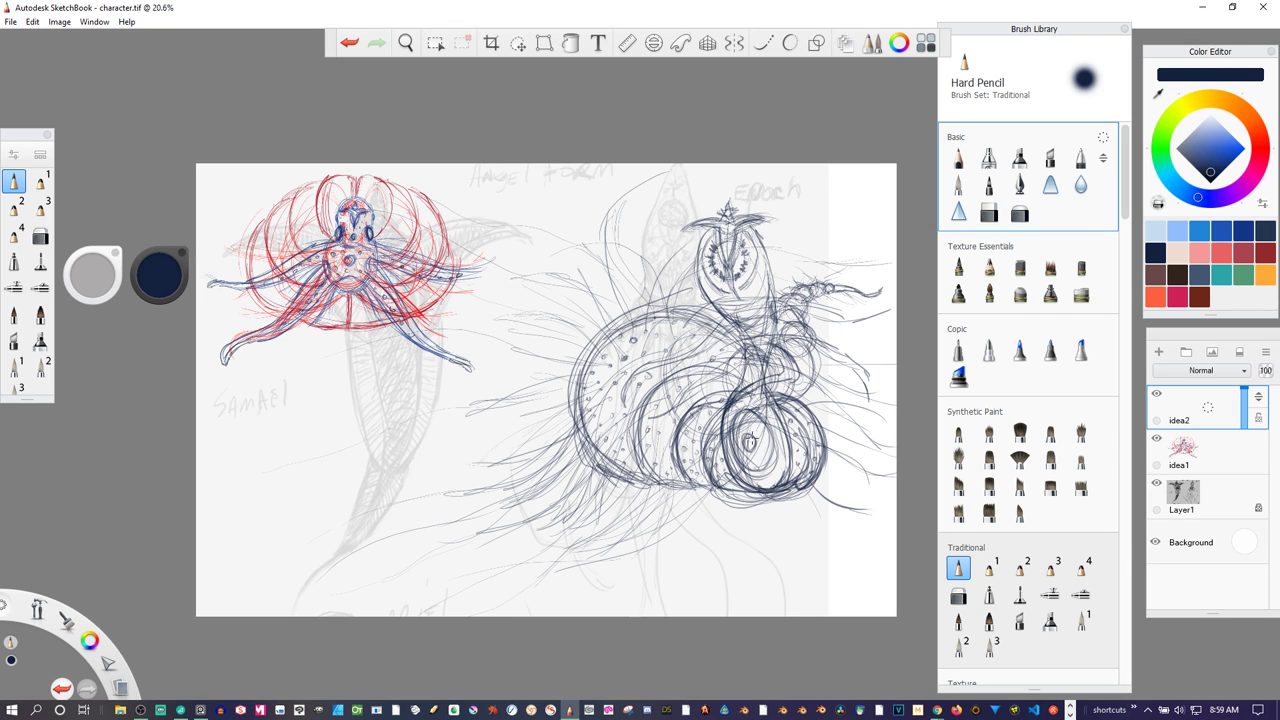
# - Darken the small circle at the center of the front rings and the lines around the neck base
pyautogui.moveTo(752, 438)
pyautogui.mouseDown()
pyautogui.moveTo(736, 463)
pyautogui.moveTo(764, 419)
pyautogui.moveTo(772, 453)
pyautogui.mouseUp()
pyautogui.moveTo(750, 349); pyautogui.dragTo(730, 424)
pyautogui.moveTo(782, 364); pyautogui.dragTo(793, 346)
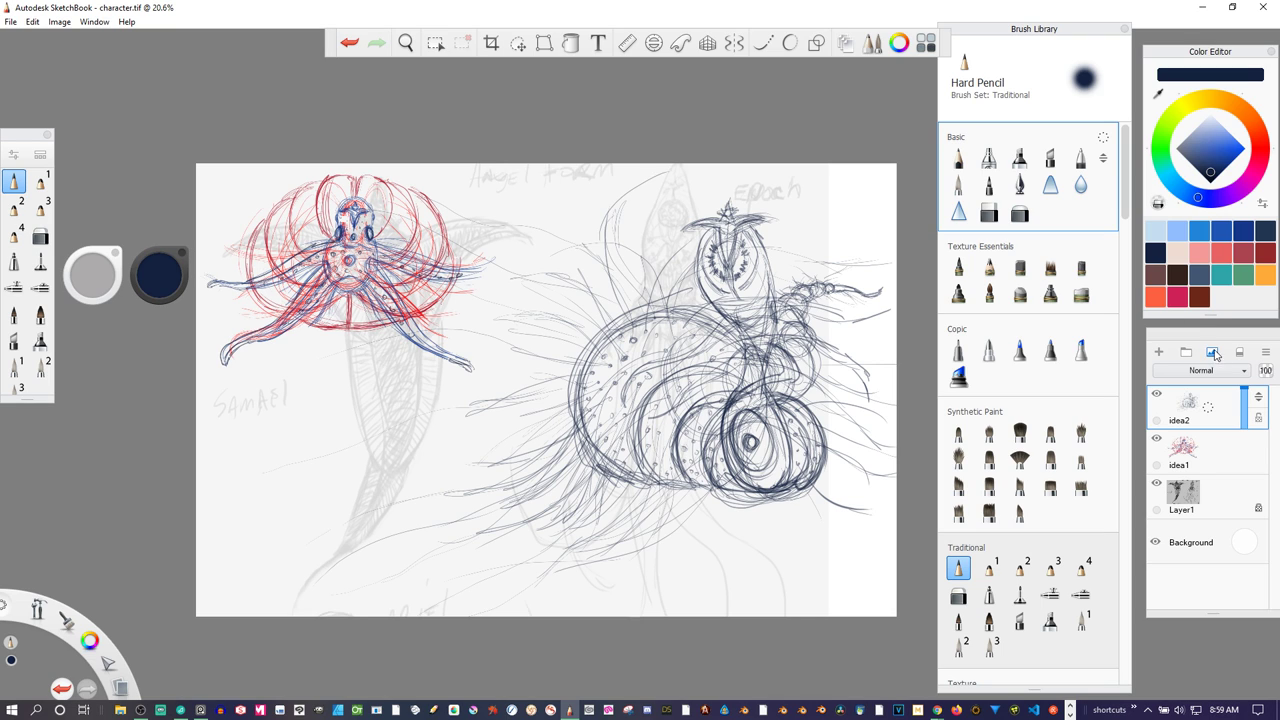
# - Add a new layer above idea2 and change the pencil colour to bright red
pyautogui.click(1160, 352)
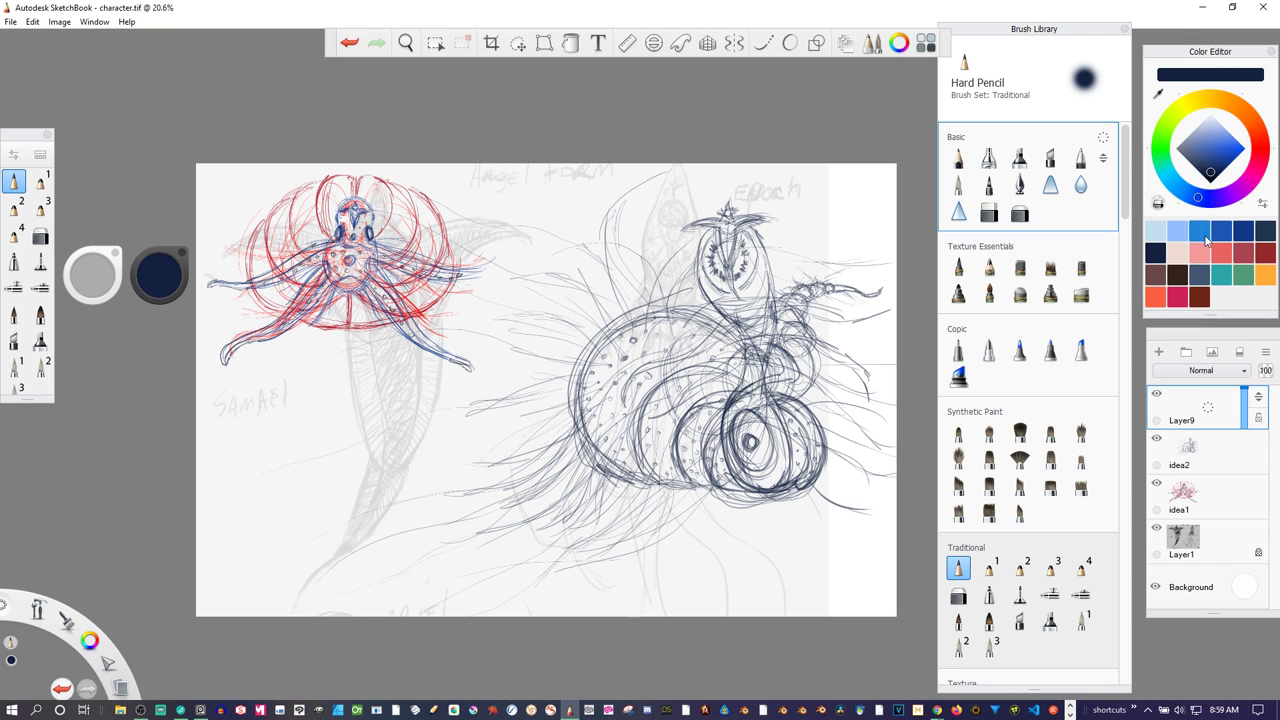
pyautogui.click(1258, 156)
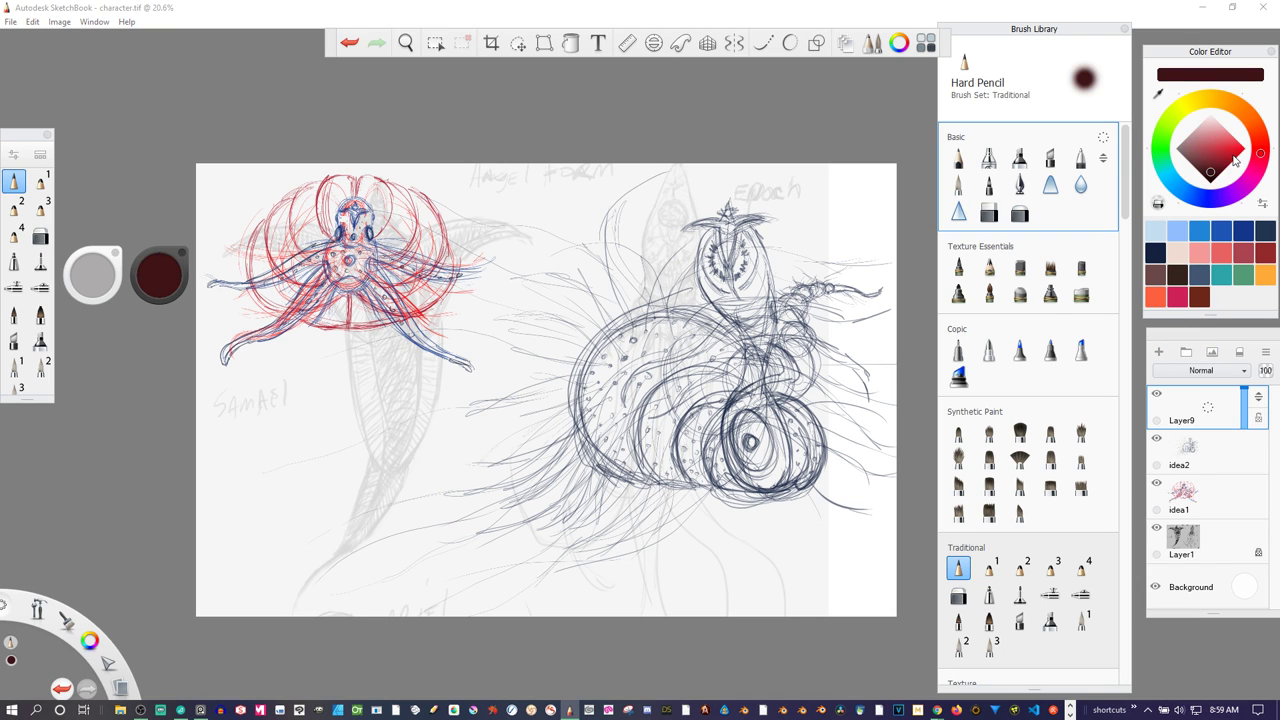
pyautogui.click(1234, 151)
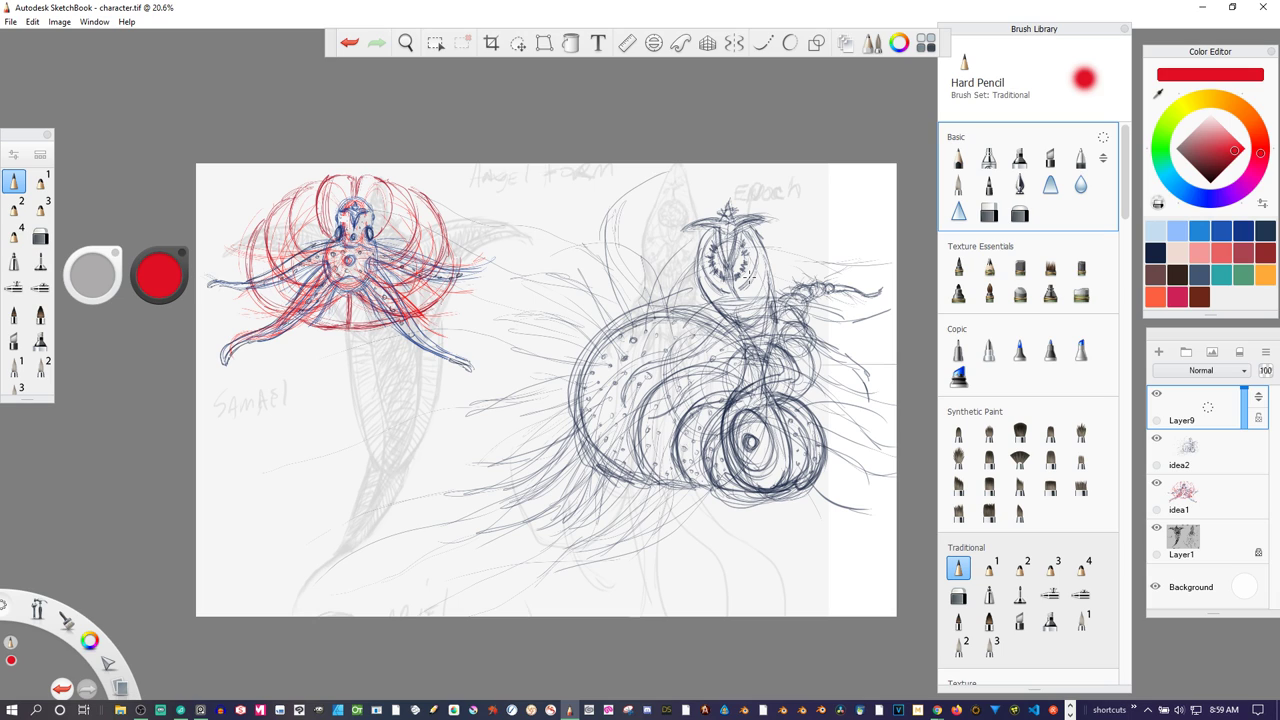
# - Redraw the upper pair of long arms in red, one across the large segment and one reaching right
pyautogui.moveTo(722, 318)
pyautogui.mouseDown()
pyautogui.moveTo(620, 382)
pyautogui.moveTo(598, 427)
pyautogui.mouseUp()
pyautogui.moveTo(626, 379)
pyautogui.mouseDown()
pyautogui.moveTo(590, 431)
pyautogui.moveTo(640, 382)
pyautogui.moveTo(700, 352)
pyautogui.moveTo(722, 320)
pyautogui.mouseUp()
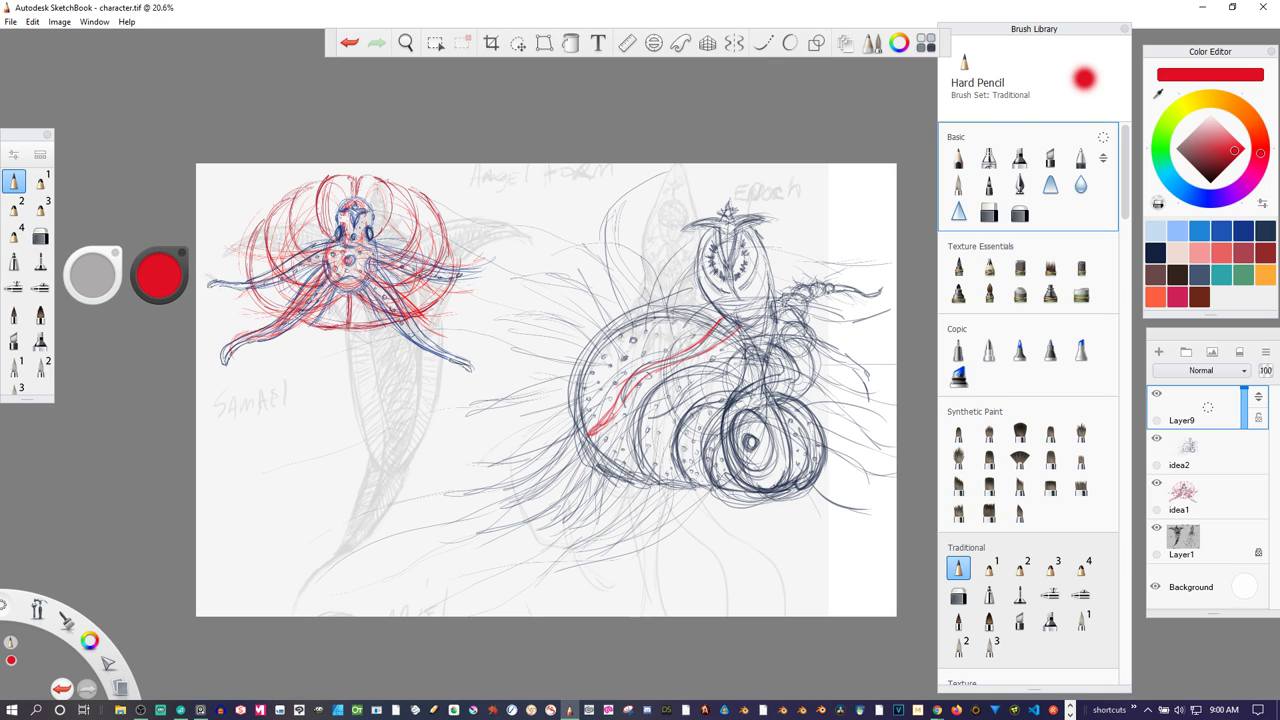
pyautogui.moveTo(777, 302); pyautogui.dragTo(813, 336)
pyautogui.moveTo(812, 335); pyautogui.dragTo(872, 370)
pyautogui.moveTo(820, 333); pyautogui.dragTo(882, 377)
pyautogui.moveTo(784, 322)
pyautogui.mouseDown()
pyautogui.moveTo(856, 368)
pyautogui.moveTo(898, 413)
pyautogui.mouseUp()
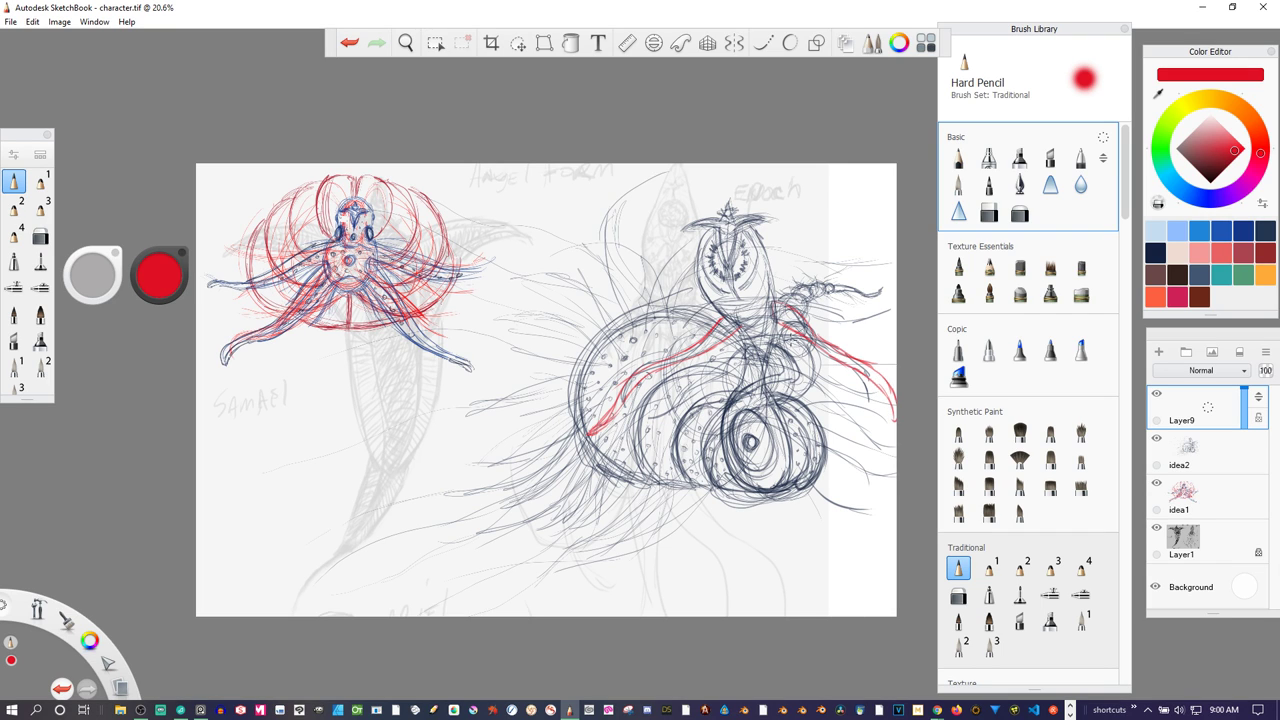
# - Sketch additional bent red arms from the neck down across the middle body segments and front base
pyautogui.moveTo(778, 343)
pyautogui.mouseDown()
pyautogui.moveTo(801, 369)
pyautogui.moveTo(751, 392)
pyautogui.mouseUp()
pyautogui.moveTo(724, 408)
pyautogui.mouseDown()
pyautogui.moveTo(702, 450)
pyautogui.moveTo(745, 388)
pyautogui.moveTo(780, 372)
pyautogui.mouseUp()
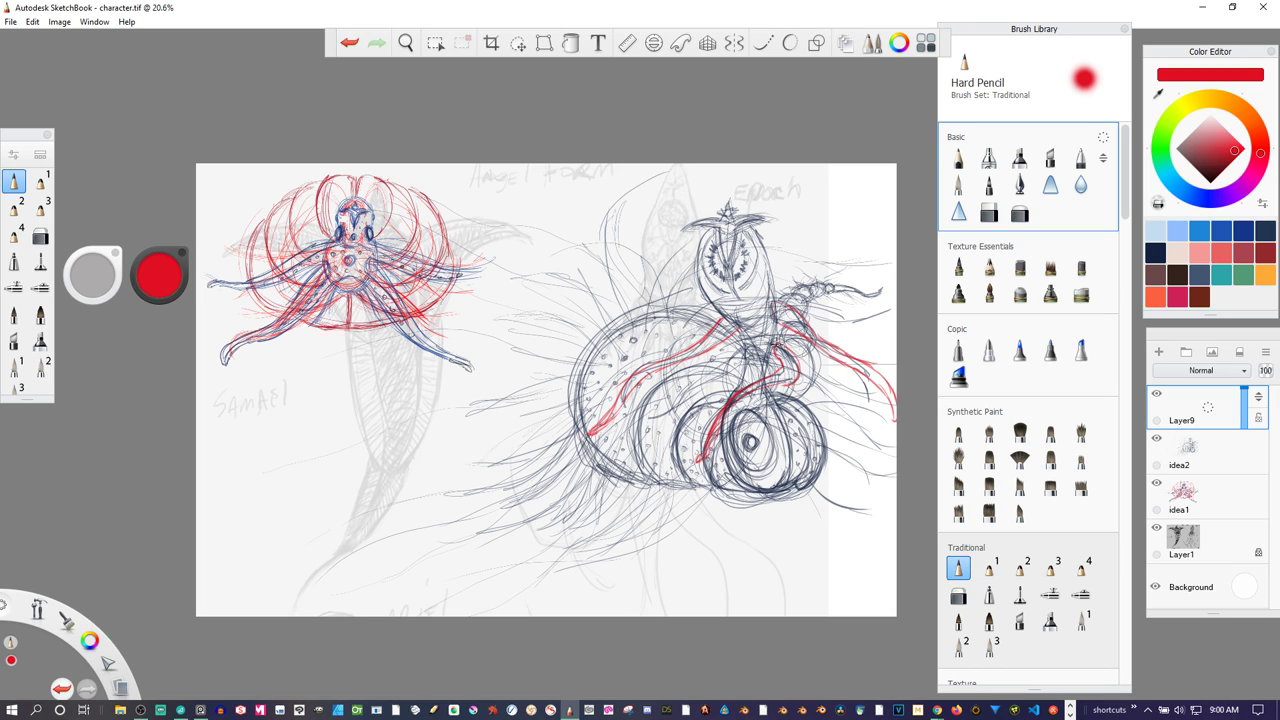
pyautogui.moveTo(791, 383)
pyautogui.mouseDown()
pyautogui.moveTo(728, 418)
pyautogui.moveTo(708, 448)
pyautogui.mouseUp()
pyautogui.moveTo(648, 434); pyautogui.dragTo(736, 364)
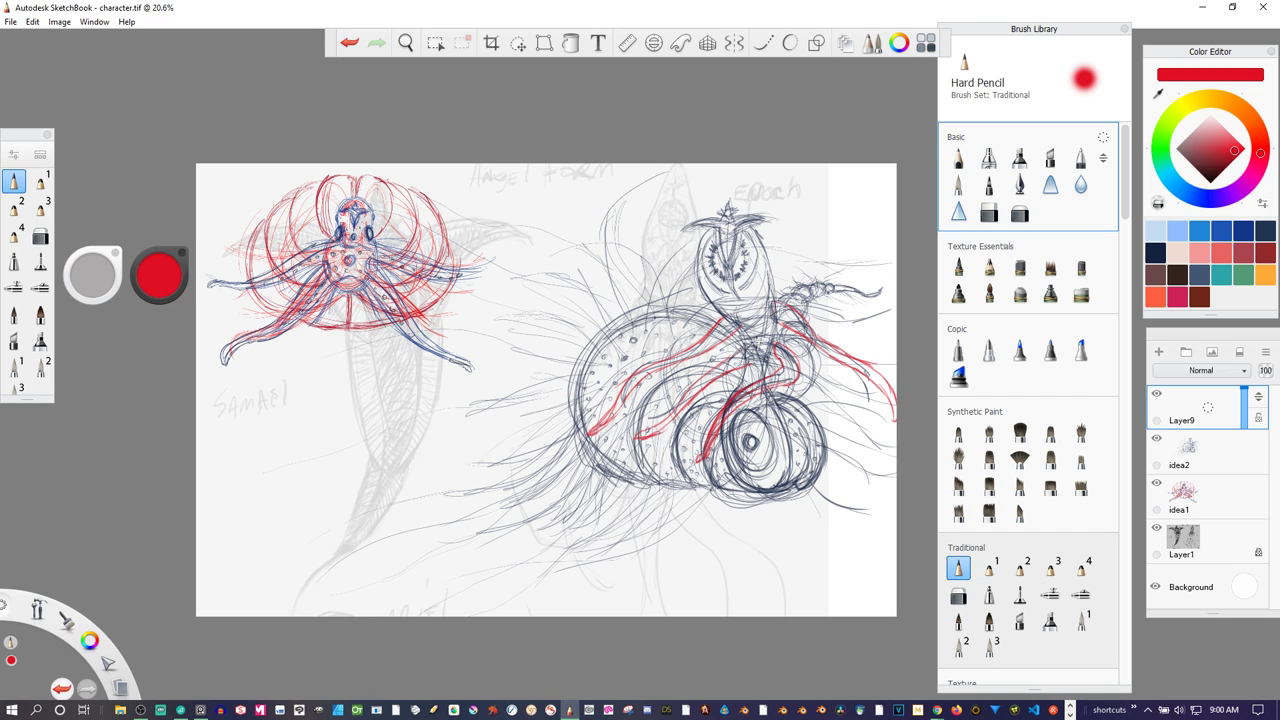
# - Sketch the head and neck outline in red, plus more bent limbs reaching outward below the front rings
pyautogui.moveTo(746, 342); pyautogui.dragTo(726, 405)
pyautogui.moveTo(712, 302)
pyautogui.mouseDown()
pyautogui.moveTo(693, 243)
pyautogui.moveTo(770, 278)
pyautogui.moveTo(768, 366)
pyautogui.mouseUp()
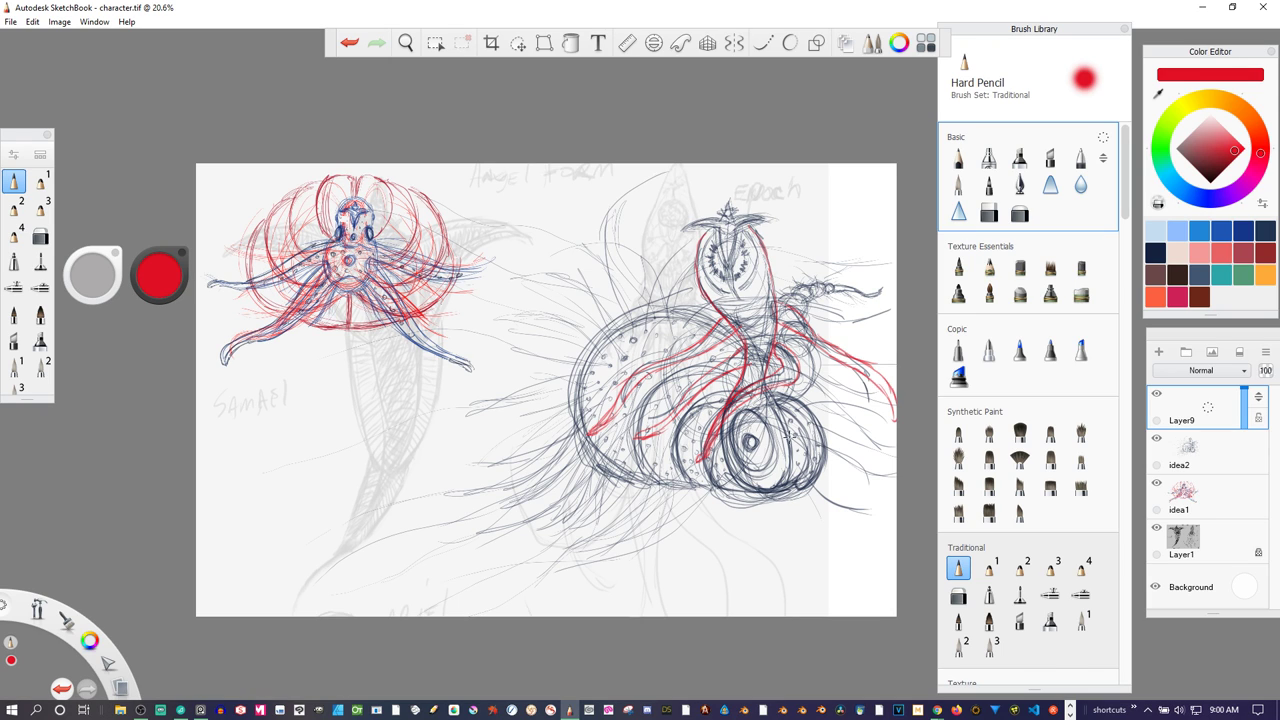
pyautogui.moveTo(784, 432); pyautogui.dragTo(846, 508)
pyautogui.moveTo(803, 464); pyautogui.dragTo(857, 523)
pyautogui.moveTo(799, 451); pyautogui.dragTo(882, 517)
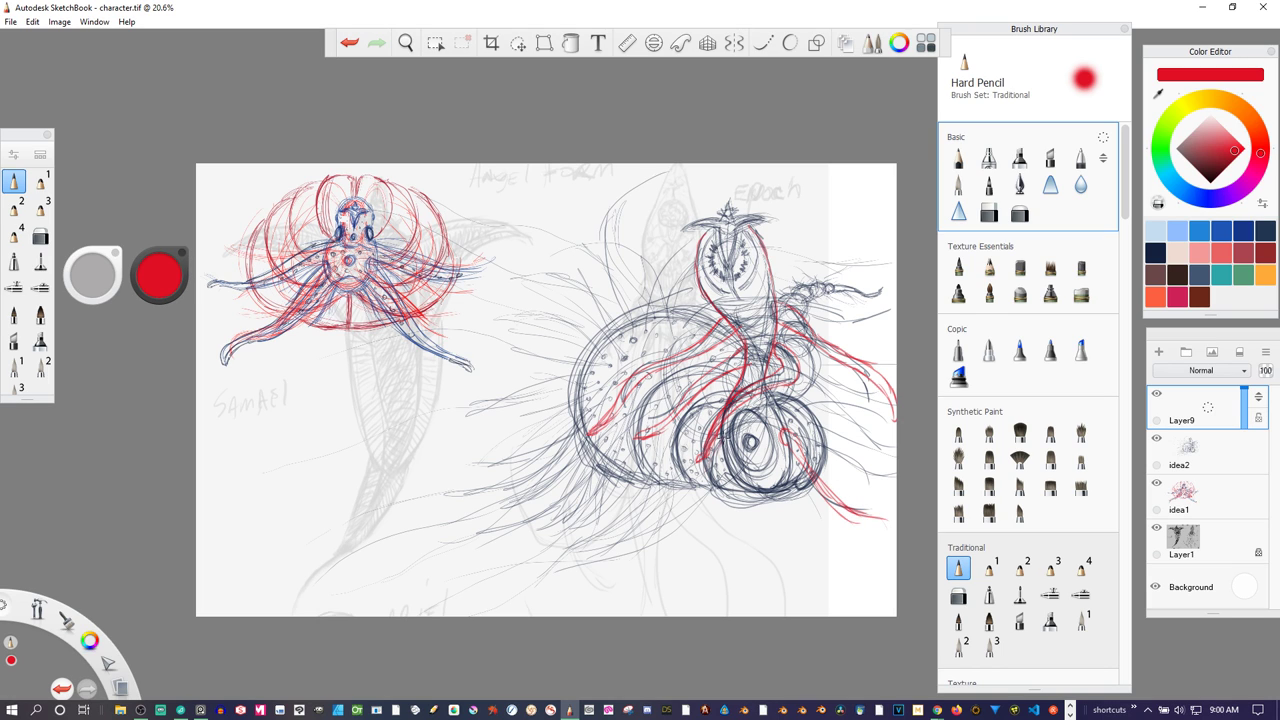
pyautogui.moveTo(717, 463)
pyautogui.mouseDown()
pyautogui.moveTo(704, 493)
pyautogui.moveTo(627, 544)
pyautogui.mouseUp()
pyautogui.moveTo(694, 488); pyautogui.dragTo(562, 582)
pyautogui.moveTo(636, 538); pyautogui.dragTo(556, 578)
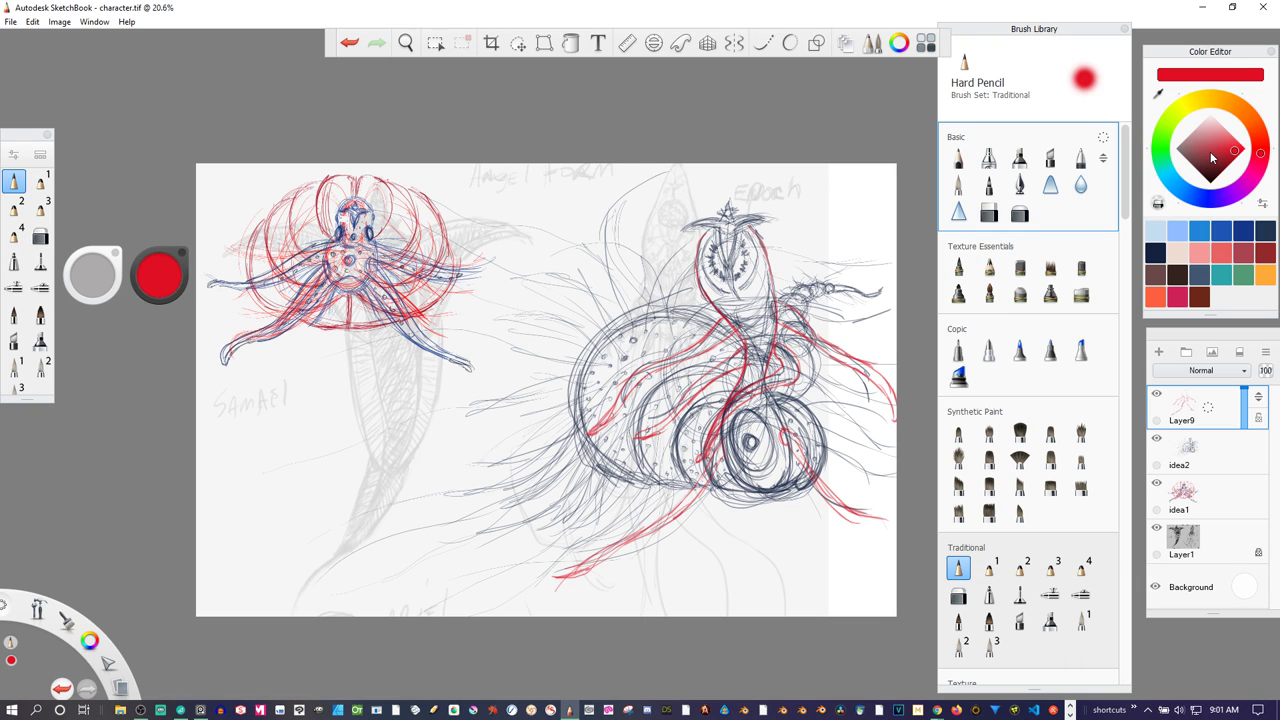
# - Clear Layer9 and trace the creature's head, neck, face ovals and innermost front rings in red
pyautogui.press('Delete')
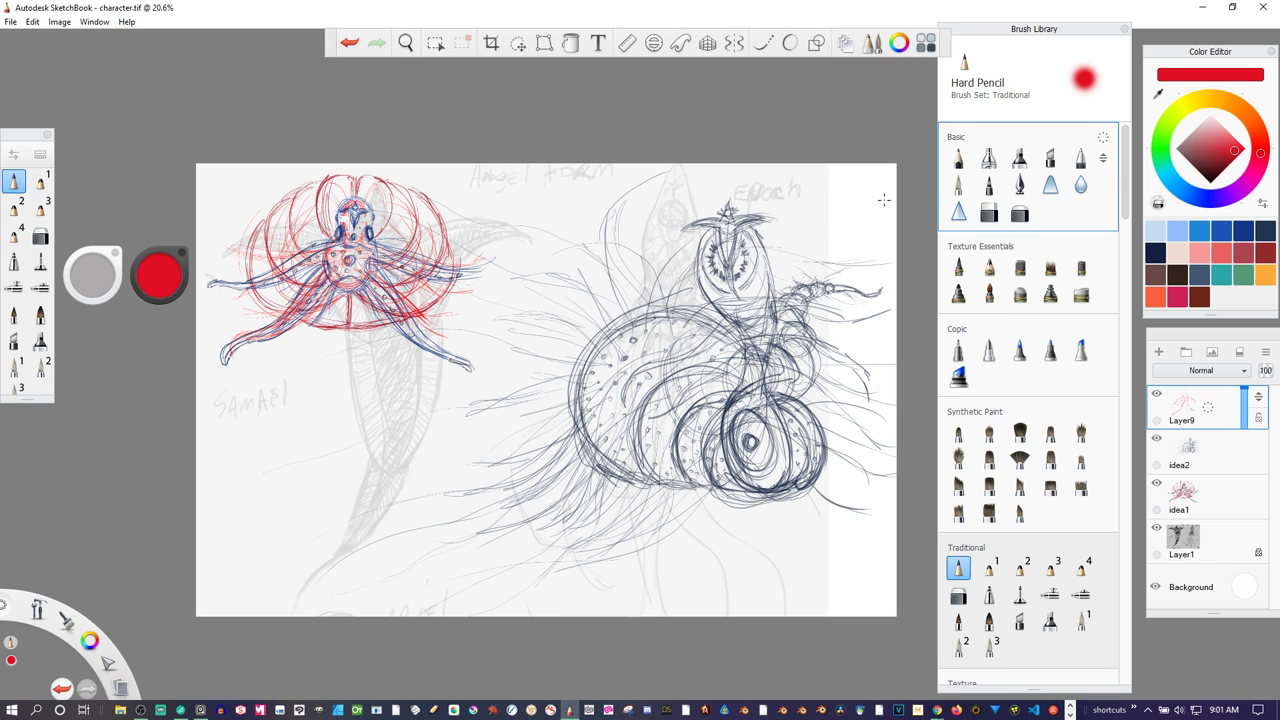
pyautogui.moveTo(703, 237)
pyautogui.mouseDown()
pyautogui.moveTo(698, 280)
pyautogui.moveTo(744, 356)
pyautogui.moveTo(731, 397)
pyautogui.moveTo(742, 485)
pyautogui.moveTo(780, 490)
pyautogui.moveTo(790, 464)
pyautogui.moveTo(767, 384)
pyautogui.moveTo(776, 318)
pyautogui.moveTo(760, 238)
pyautogui.mouseUp()
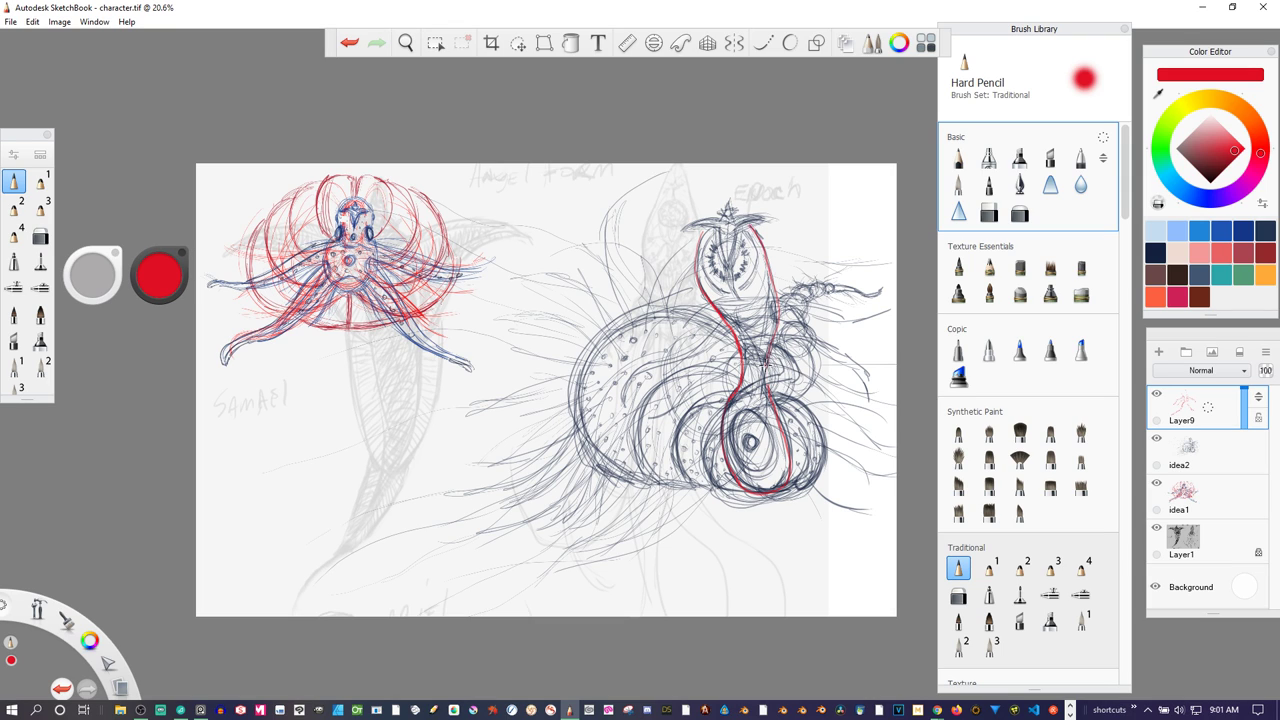
pyautogui.moveTo(711, 287)
pyautogui.mouseDown()
pyautogui.moveTo(703, 235)
pyautogui.moveTo(731, 292)
pyautogui.moveTo(757, 257)
pyautogui.moveTo(703, 242)
pyautogui.moveTo(699, 285)
pyautogui.mouseUp()
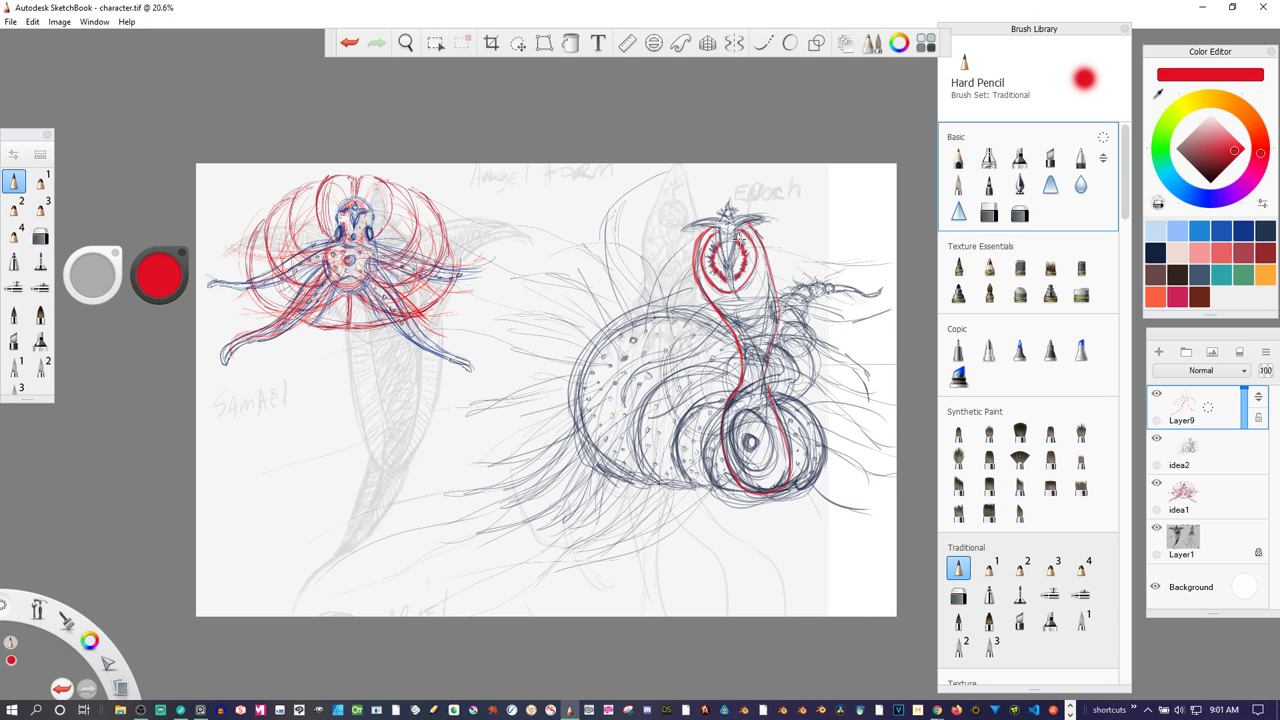
pyautogui.moveTo(741, 234); pyautogui.dragTo(723, 266)
pyautogui.moveTo(753, 436)
pyautogui.mouseDown()
pyautogui.moveTo(738, 462)
pyautogui.moveTo(768, 467)
pyautogui.moveTo(767, 430)
pyautogui.moveTo(741, 406)
pyautogui.mouseUp()
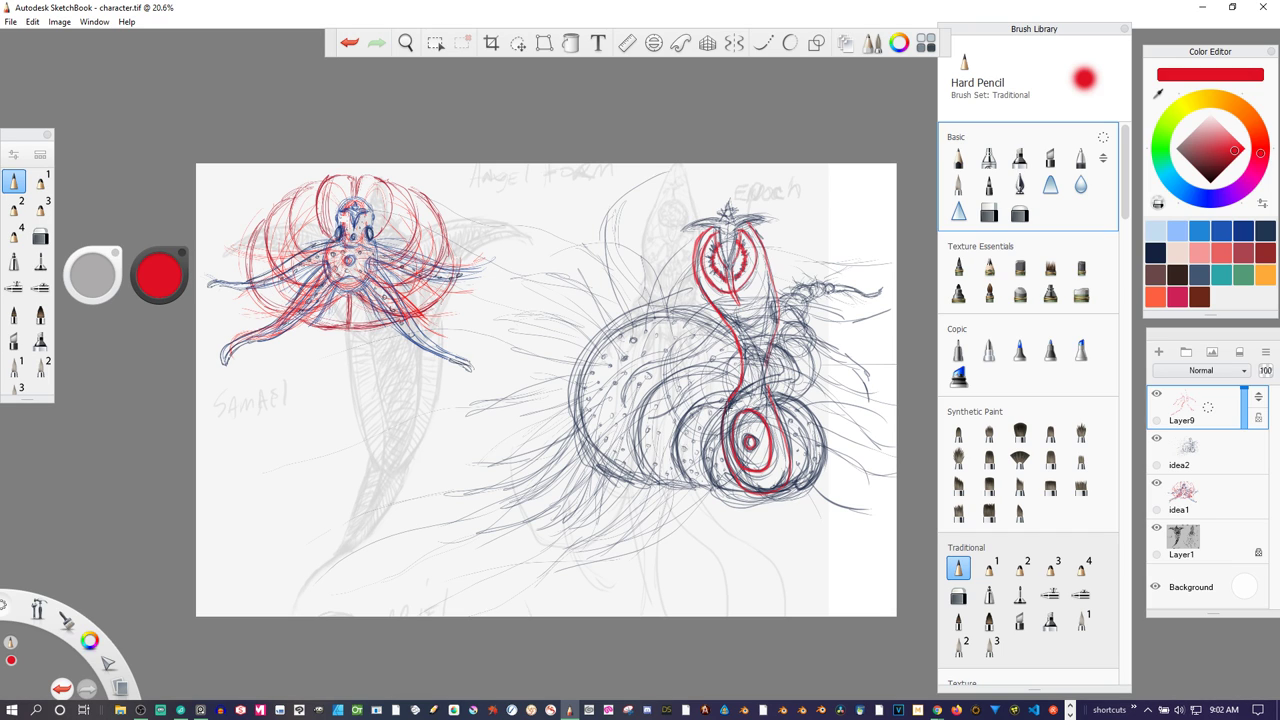
# - Trace the outer front rings and the successively larger rounded body segments behind them in red
pyautogui.moveTo(794, 418)
pyautogui.mouseDown()
pyautogui.moveTo(813, 466)
pyautogui.moveTo(795, 487)
pyautogui.mouseUp()
pyautogui.moveTo(812, 412)
pyautogui.mouseDown()
pyautogui.moveTo(745, 494)
pyautogui.moveTo(817, 436)
pyautogui.moveTo(818, 476)
pyautogui.mouseUp()
pyautogui.moveTo(709, 446)
pyautogui.mouseDown()
pyautogui.moveTo(722, 484)
pyautogui.moveTo(744, 491)
pyautogui.mouseUp()
pyautogui.moveTo(717, 422)
pyautogui.mouseDown()
pyautogui.moveTo(706, 462)
pyautogui.moveTo(705, 412)
pyautogui.mouseUp()
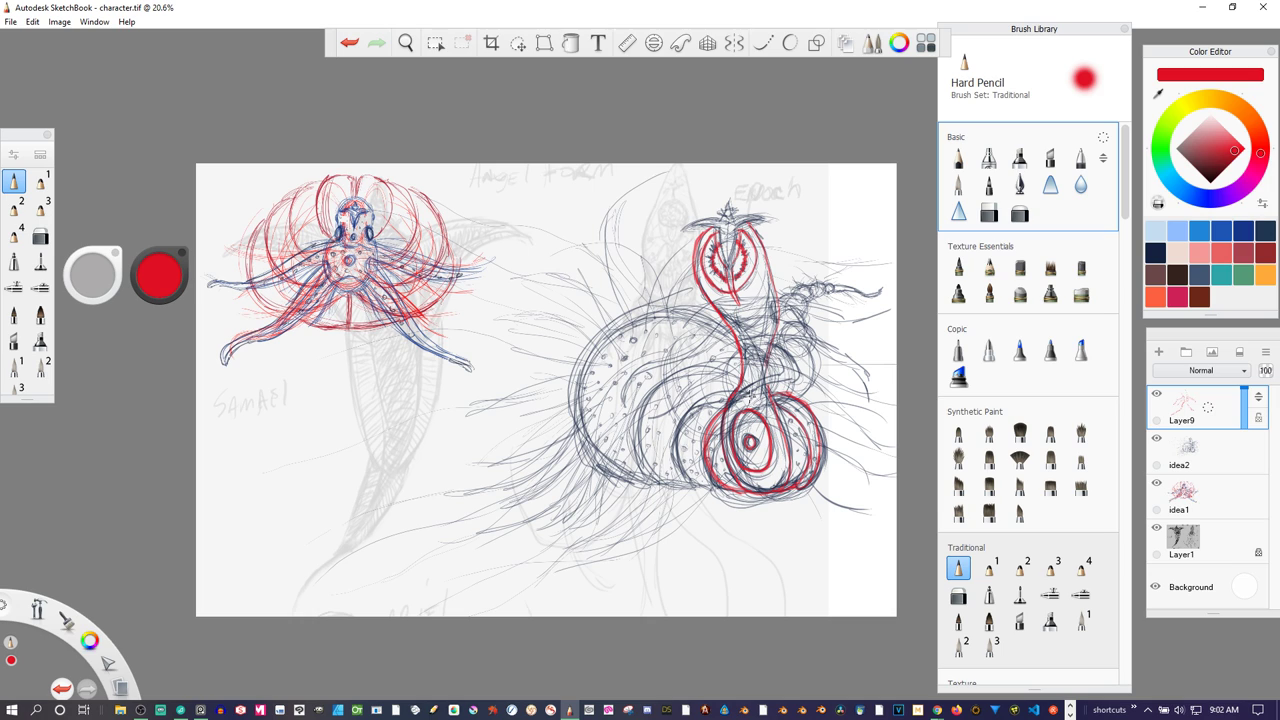
pyautogui.moveTo(718, 390)
pyautogui.mouseDown()
pyautogui.moveTo(672, 448)
pyautogui.moveTo(683, 413)
pyautogui.moveTo(734, 391)
pyautogui.mouseUp()
pyautogui.moveTo(682, 478); pyautogui.dragTo(710, 490)
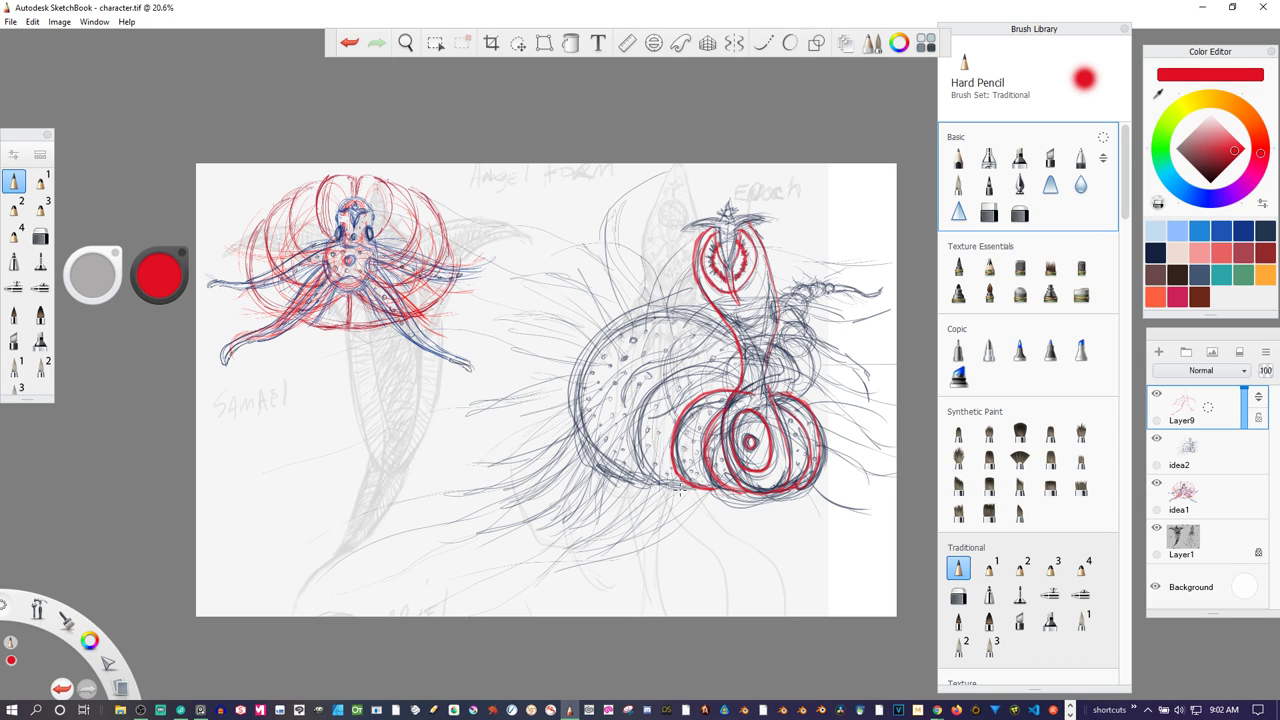
pyautogui.moveTo(672, 484)
pyautogui.mouseDown()
pyautogui.moveTo(648, 468)
pyautogui.moveTo(640, 402)
pyautogui.moveTo(702, 366)
pyautogui.moveTo(742, 378)
pyautogui.moveTo(643, 408)
pyautogui.moveTo(638, 458)
pyautogui.mouseUp()
pyautogui.moveTo(644, 400)
pyautogui.mouseDown()
pyautogui.moveTo(636, 484)
pyautogui.moveTo(584, 452)
pyautogui.moveTo(572, 372)
pyautogui.moveTo(634, 324)
pyautogui.moveTo(698, 316)
pyautogui.moveTo(748, 356)
pyautogui.moveTo(694, 321)
pyautogui.mouseUp()
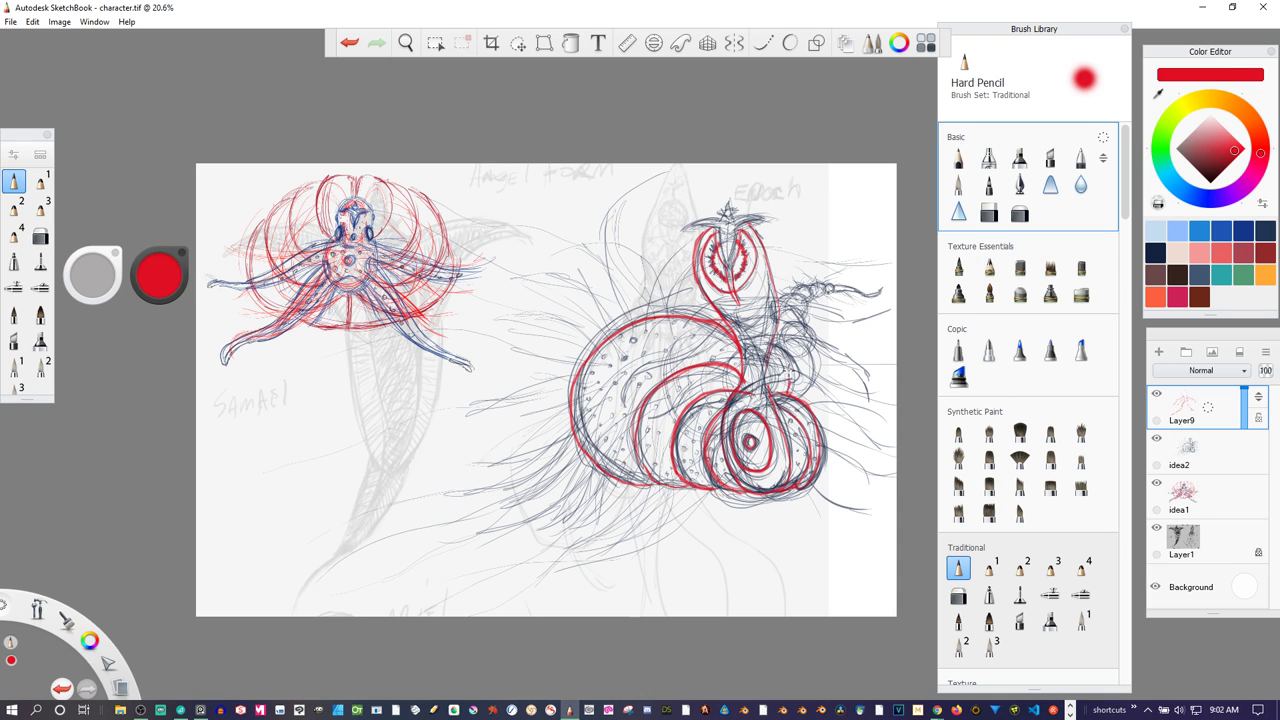
# - Outline the small stacked segments to the right of the neck and up the thin curled tail in red, undoing the first attempts
pyautogui.moveTo(775, 337)
pyautogui.mouseDown()
pyautogui.moveTo(801, 337)
pyautogui.moveTo(815, 371)
pyautogui.moveTo(791, 397)
pyautogui.moveTo(805, 336)
pyautogui.mouseUp()
pyautogui.hotkey('ctrl', 'z')
pyautogui.moveTo(808, 340); pyautogui.dragTo(778, 327)
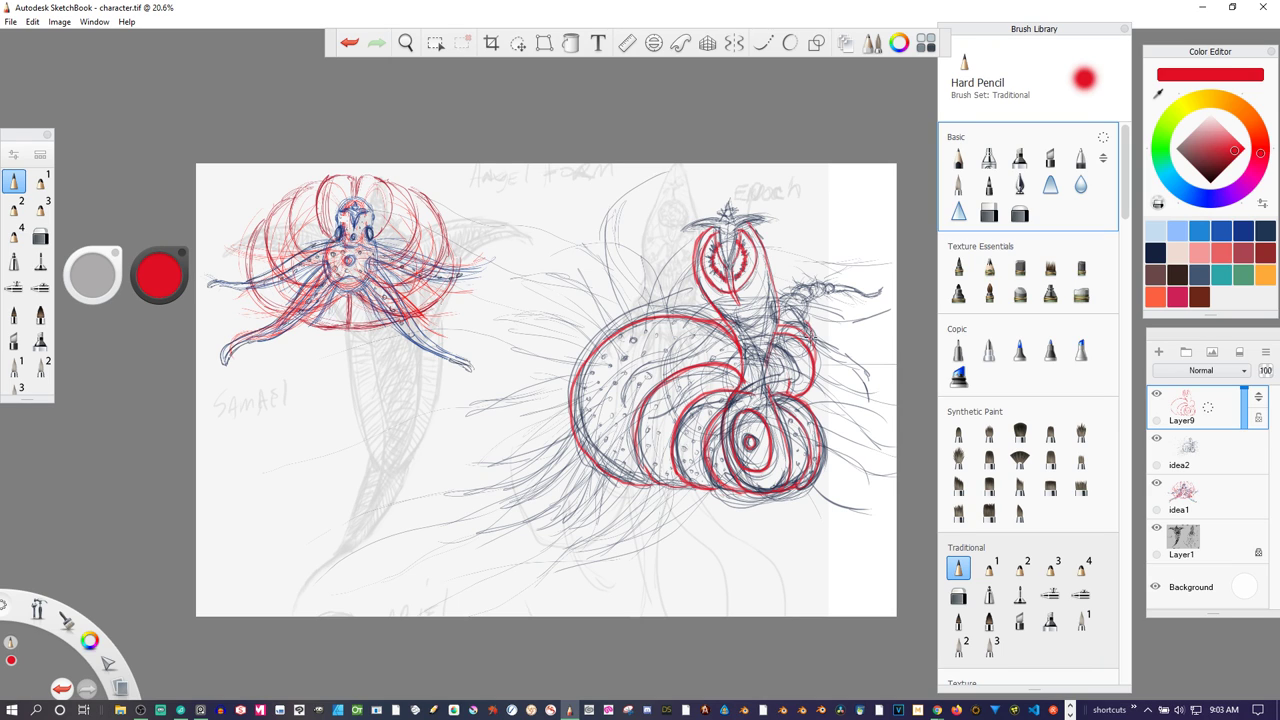
pyautogui.hotkey('ctrl', 'z')
pyautogui.hotkey('ctrl', 'z')
pyautogui.moveTo(808, 326)
pyautogui.mouseDown()
pyautogui.moveTo(798, 343)
pyautogui.moveTo(800, 321)
pyautogui.moveTo(771, 307)
pyautogui.moveTo(830, 298)
pyautogui.moveTo(800, 304)
pyautogui.moveTo(791, 328)
pyautogui.moveTo(812, 405)
pyautogui.mouseUp()
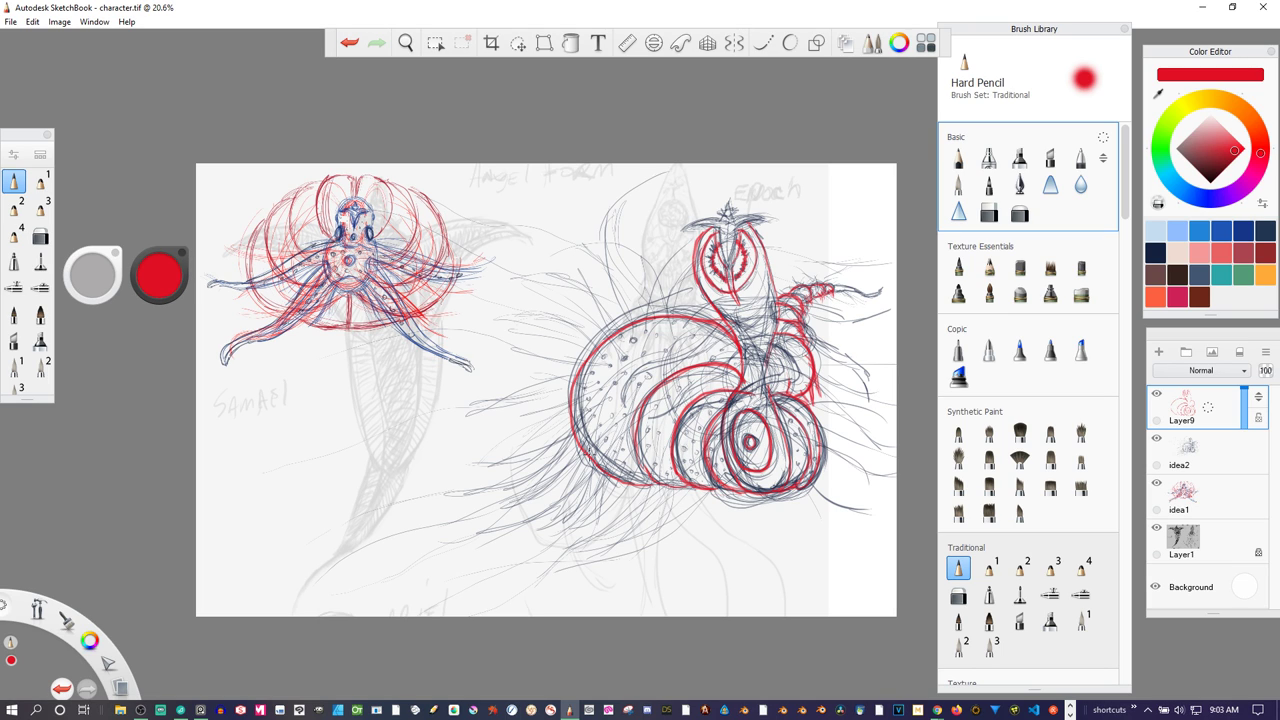
# - Draw a fringe of short red hair-like legs along the creature's underside, and touch up the inside of the head
pyautogui.moveTo(579, 455); pyautogui.dragTo(556, 496)
pyautogui.moveTo(580, 448)
pyautogui.mouseDown()
pyautogui.moveTo(560, 477)
pyautogui.moveTo(587, 457)
pyautogui.moveTo(559, 507)
pyautogui.mouseUp()
pyautogui.moveTo(592, 463); pyautogui.dragTo(561, 505)
pyautogui.moveTo(577, 442)
pyautogui.mouseDown()
pyautogui.moveTo(550, 476)
pyautogui.moveTo(562, 462)
pyautogui.moveTo(593, 481)
pyautogui.moveTo(594, 468)
pyautogui.moveTo(590, 502)
pyautogui.moveTo(604, 443)
pyautogui.moveTo(596, 516)
pyautogui.mouseUp()
pyautogui.moveTo(614, 480)
pyautogui.mouseDown()
pyautogui.moveTo(608, 522)
pyautogui.moveTo(613, 510)
pyautogui.mouseUp()
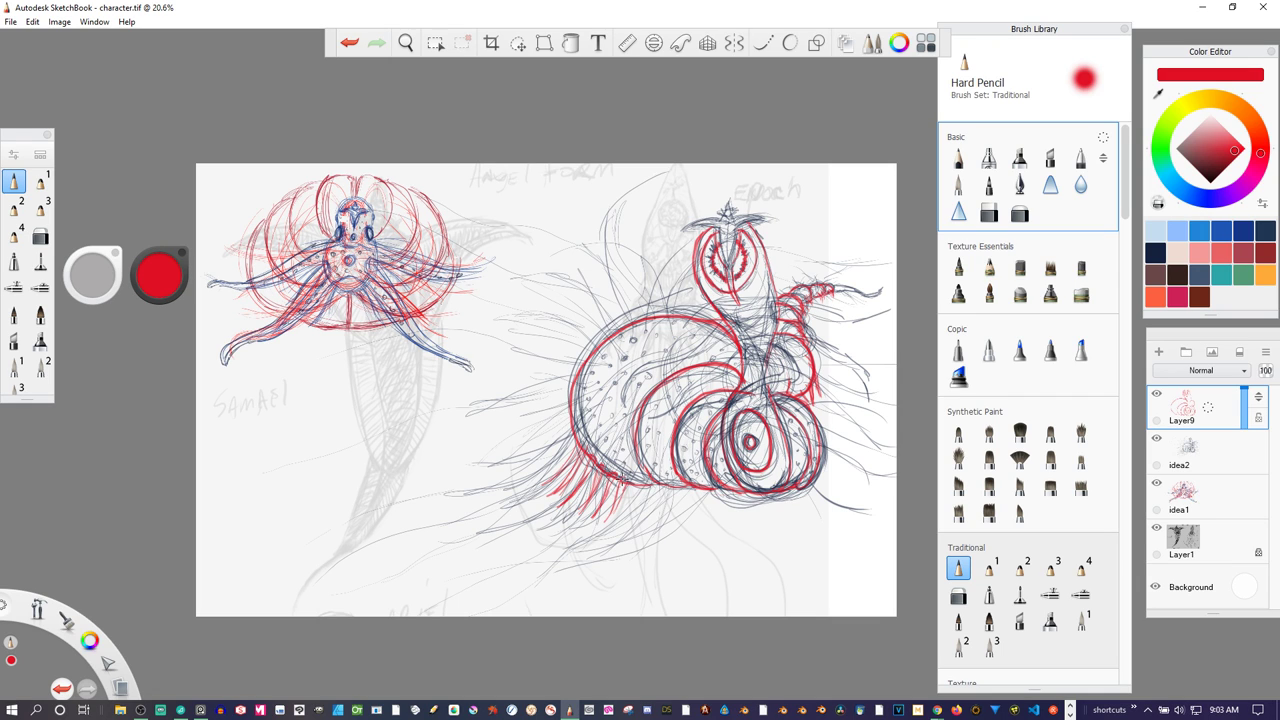
pyautogui.moveTo(629, 474)
pyautogui.mouseDown()
pyautogui.moveTo(610, 516)
pyautogui.moveTo(633, 496)
pyautogui.moveTo(622, 521)
pyautogui.moveTo(644, 504)
pyautogui.moveTo(637, 521)
pyautogui.mouseUp()
pyautogui.moveTo(661, 484); pyautogui.dragTo(653, 518)
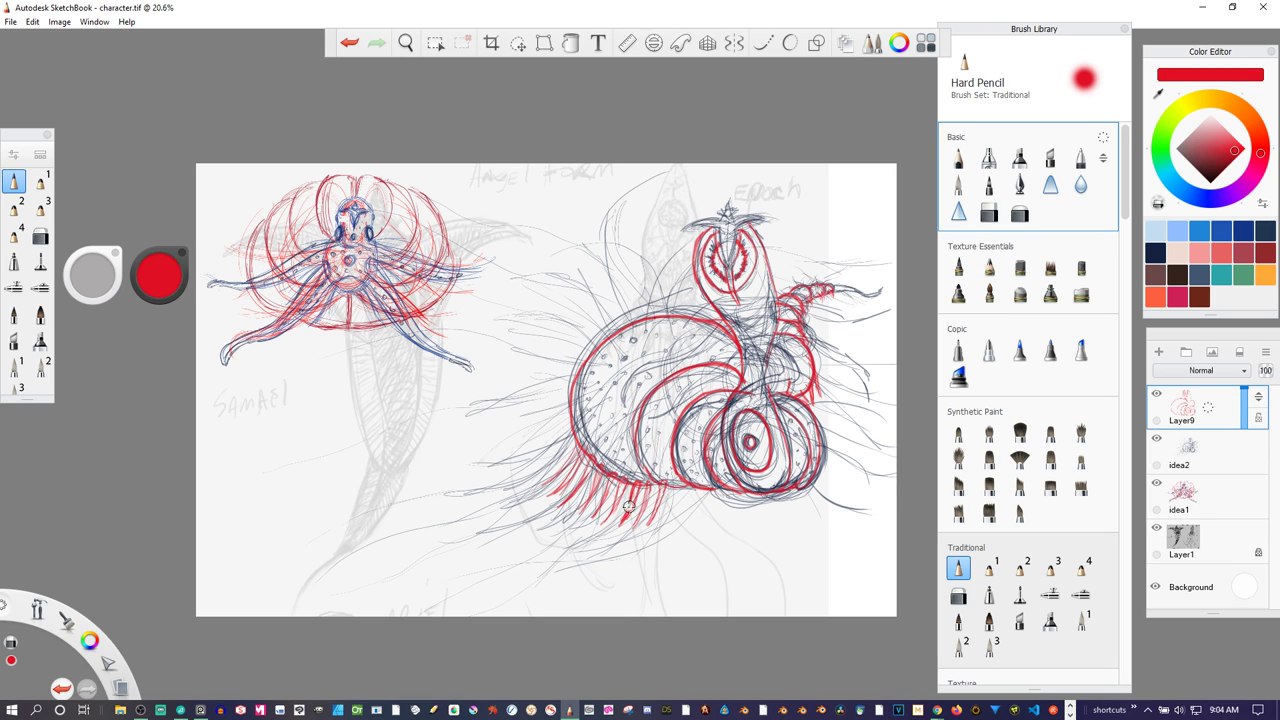
pyautogui.moveTo(634, 494)
pyautogui.mouseDown()
pyautogui.moveTo(620, 527)
pyautogui.moveTo(629, 517)
pyautogui.mouseUp()
pyautogui.moveTo(672, 488); pyautogui.dragTo(664, 524)
pyautogui.moveTo(684, 494)
pyautogui.mouseDown()
pyautogui.moveTo(676, 512)
pyautogui.moveTo(704, 504)
pyautogui.moveTo(700, 514)
pyautogui.mouseUp()
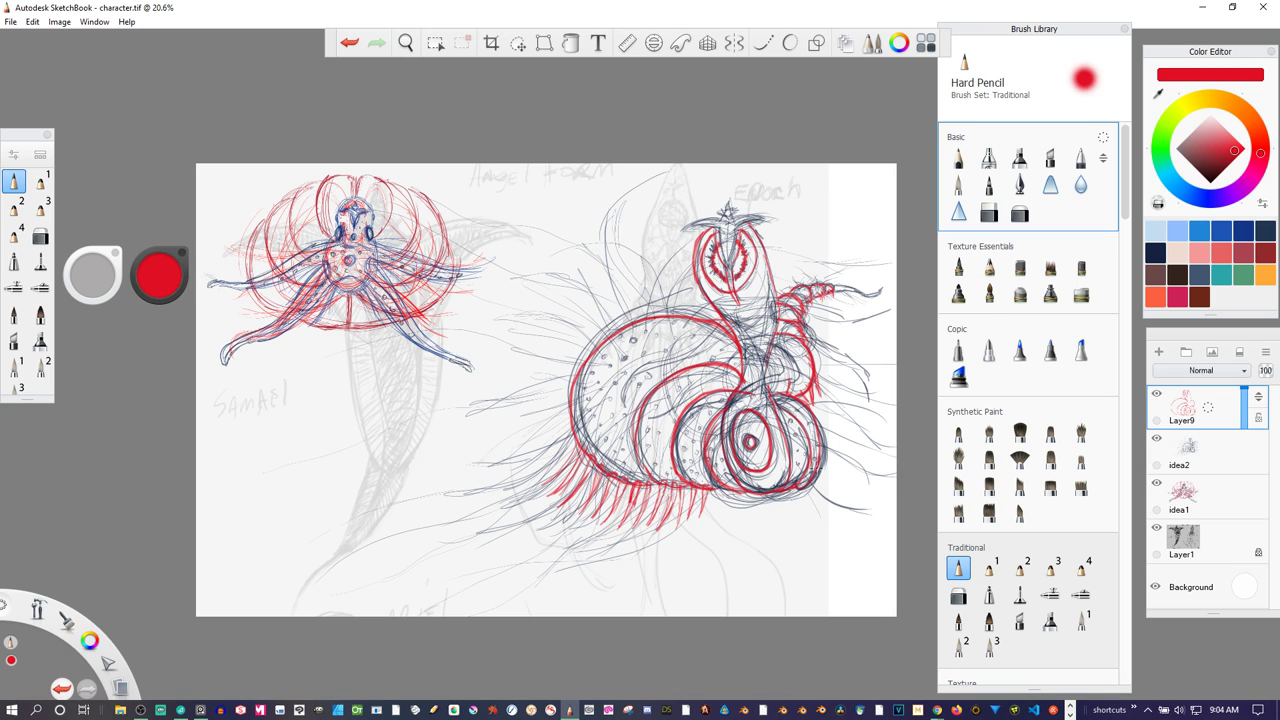
pyautogui.moveTo(818, 474); pyautogui.dragTo(831, 510)
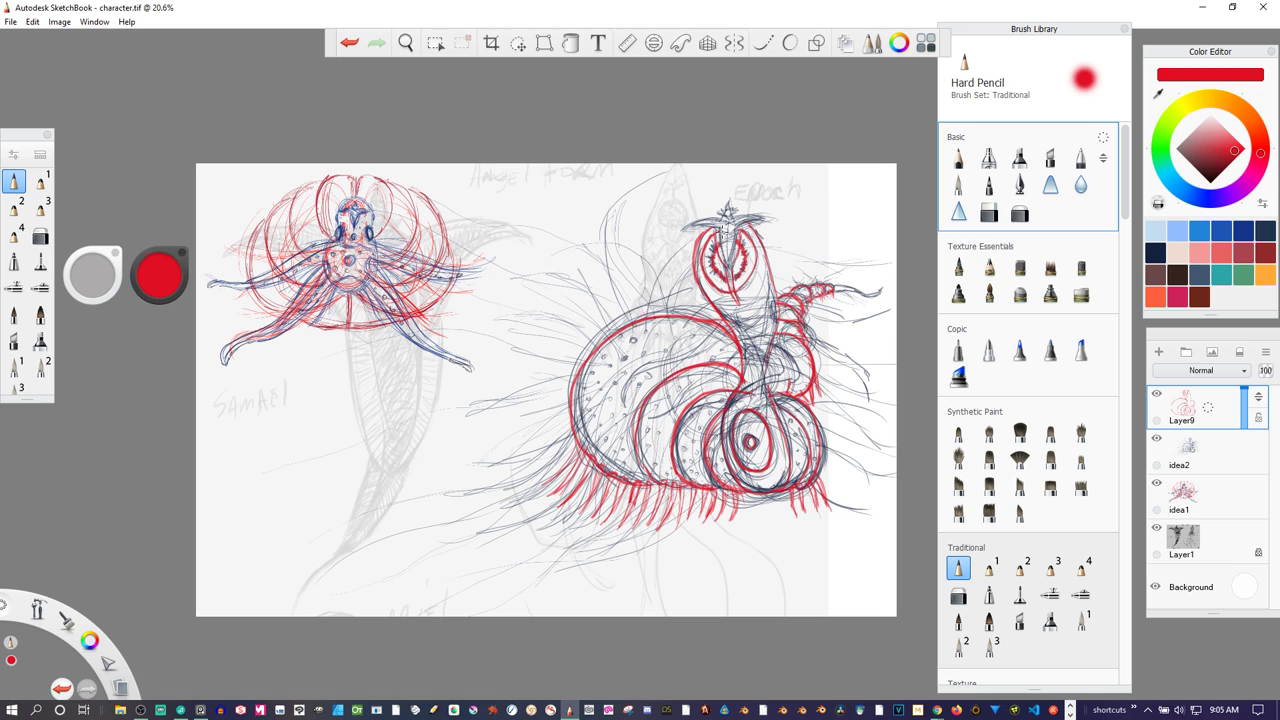
pyautogui.moveTo(723, 232); pyautogui.dragTo(727, 260)
# - Move the idea2 layer above Layer9 and merge it down into Layer9
pyautogui.click(1216, 454)
pyautogui.moveTo(1262, 447); pyautogui.dragTo(1258, 400)
pyautogui.click(1211, 413)
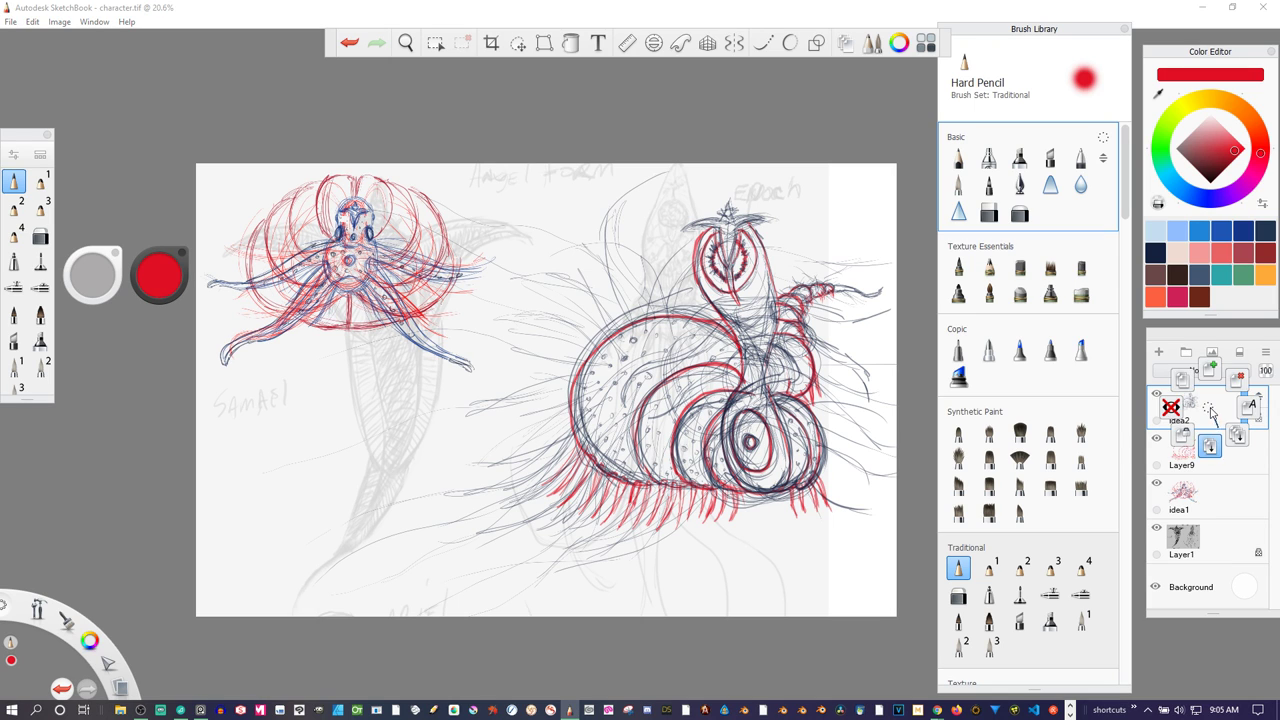
pyautogui.click(1210, 447)
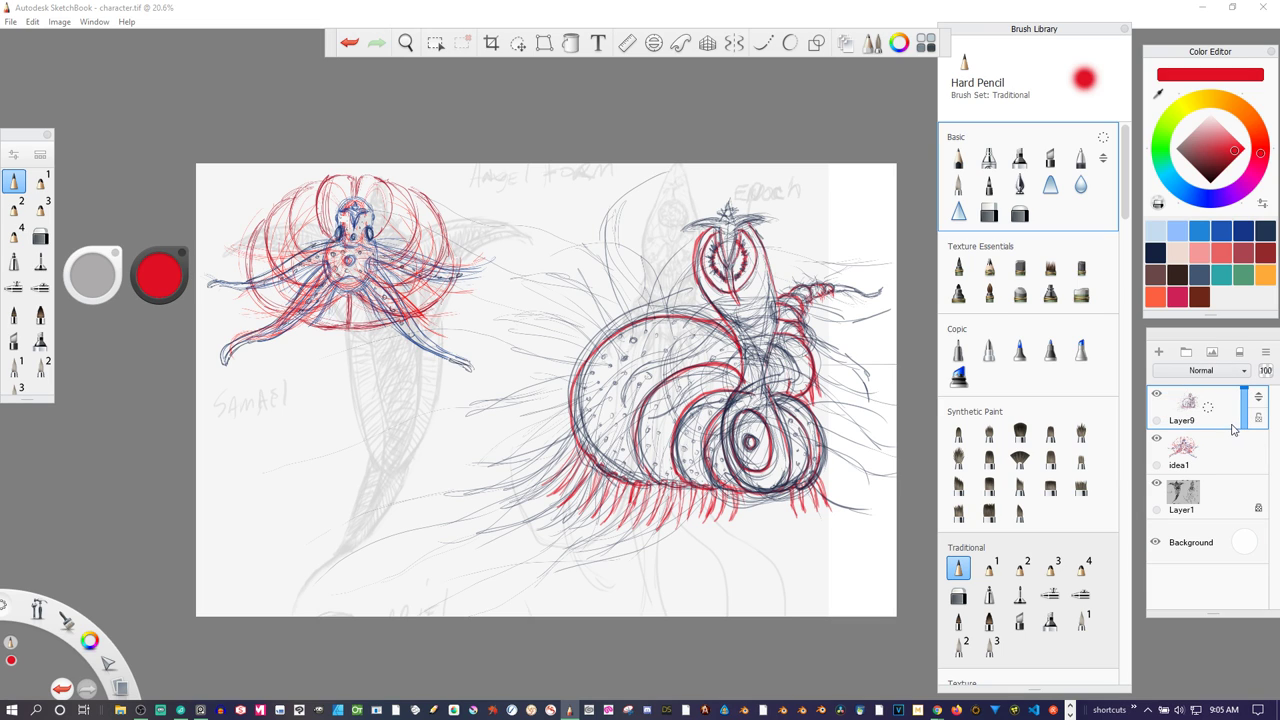
# - Rename the merged Layer9 as idea2
pyautogui.click(1212, 411)
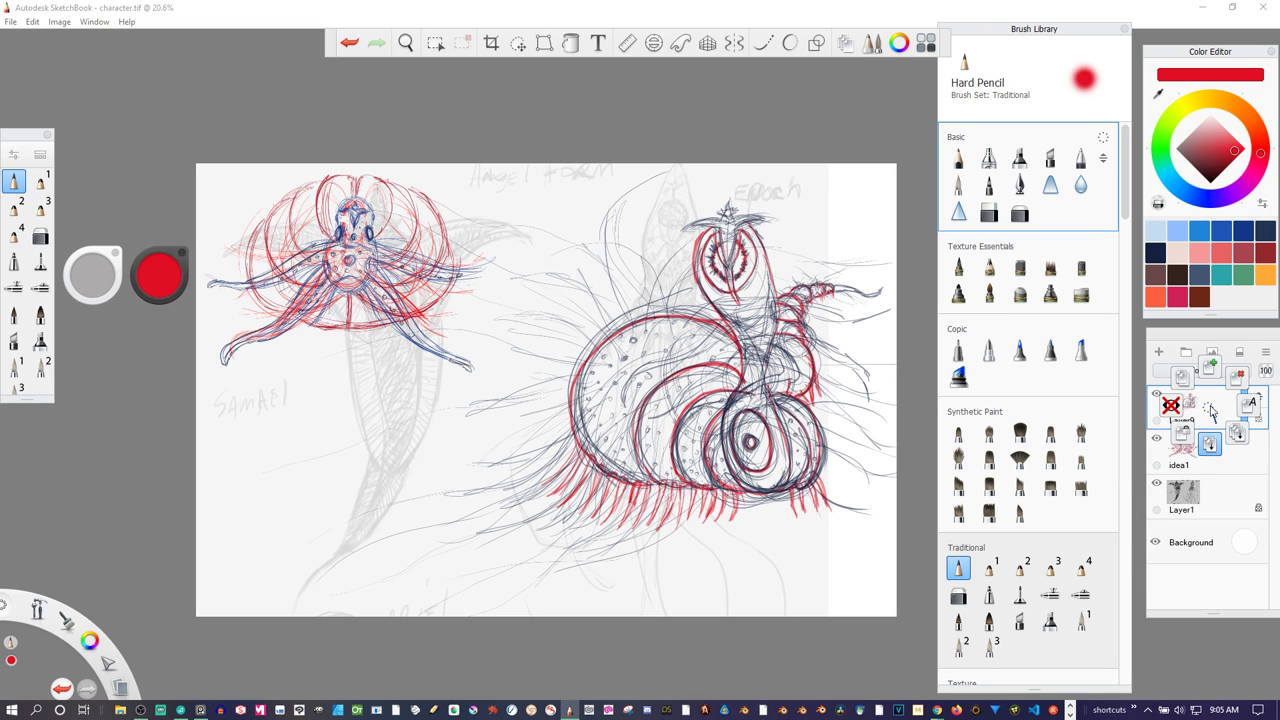
pyautogui.click(1212, 411)
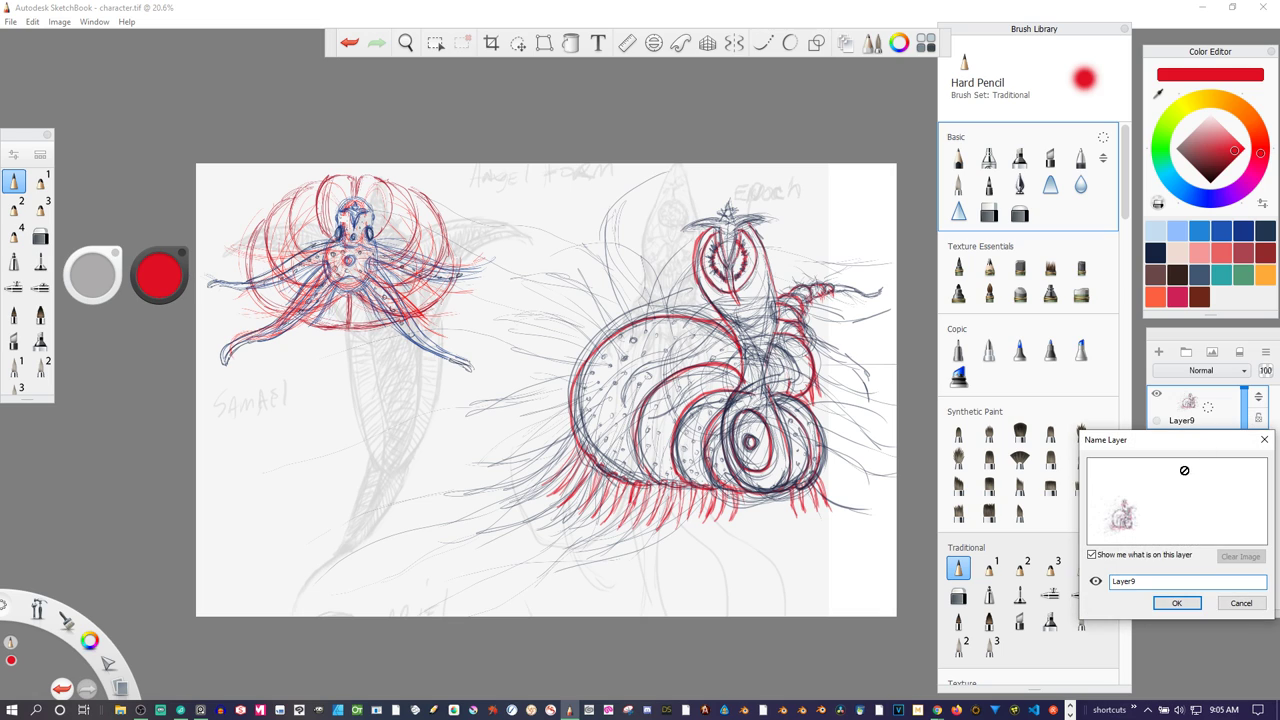
pyautogui.click(1102, 580)
pyautogui.press('Tab')
pyautogui.write('idea2')
pyautogui.press('Return')
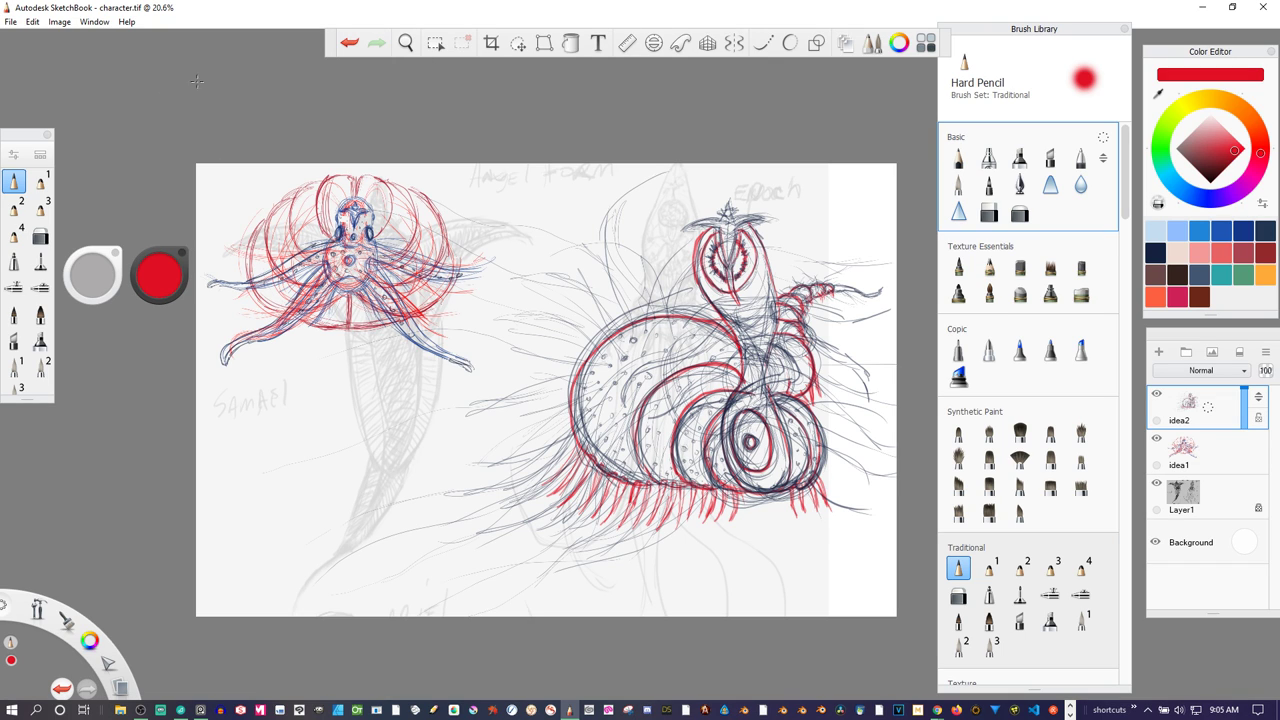
# - Scale the idea2 creature down and place it in the upper-right part of the canvas
pyautogui.click(522, 43)
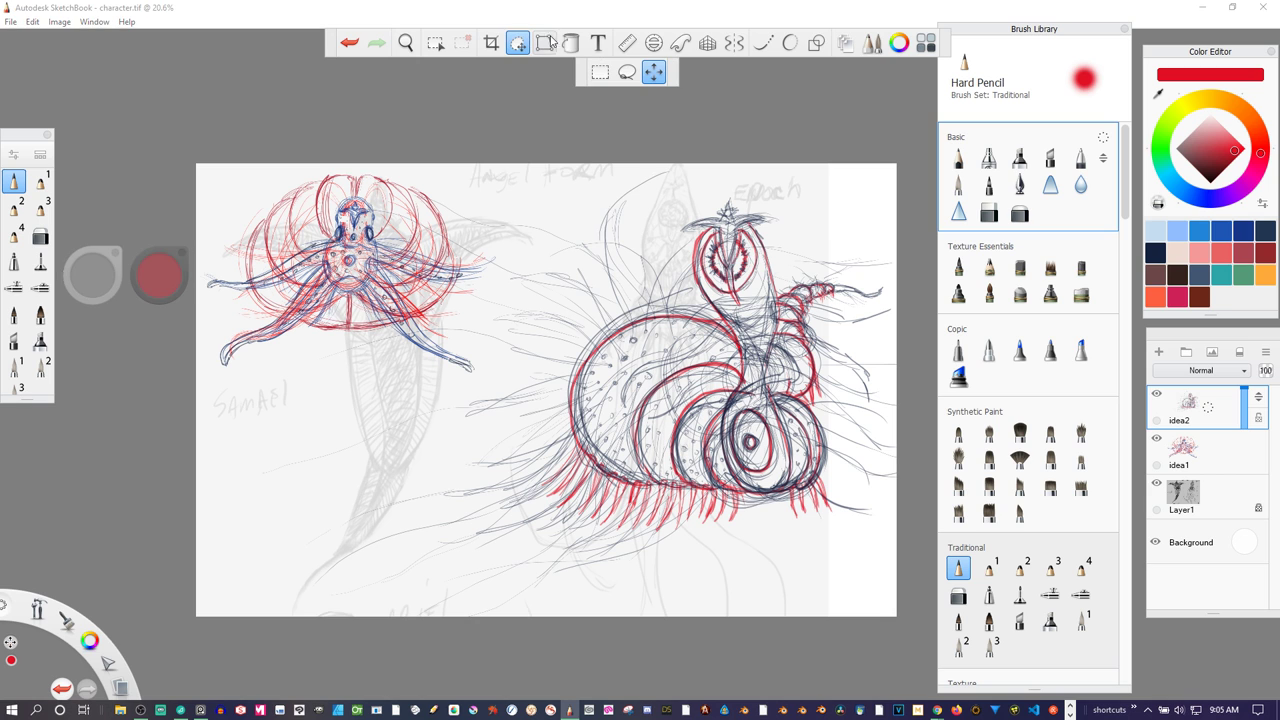
pyautogui.moveTo(686, 257); pyautogui.dragTo(753, 203)
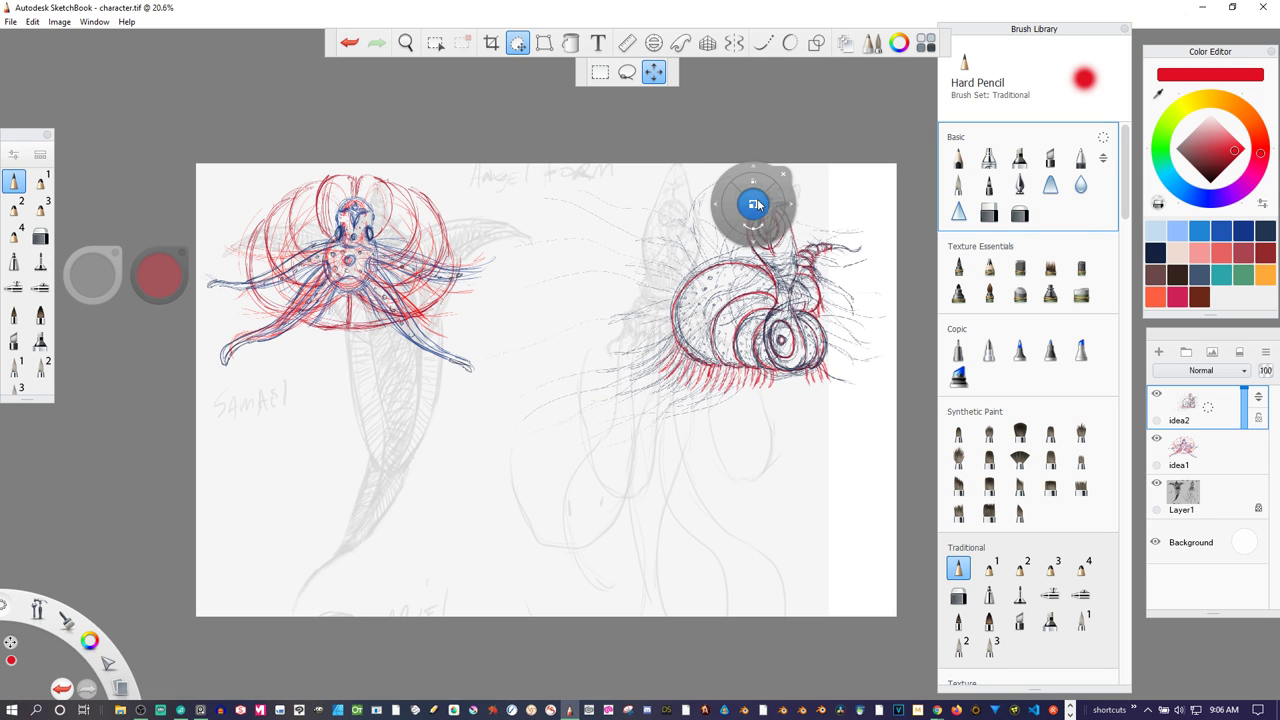
pyautogui.moveTo(762, 318); pyautogui.dragTo(662, 378)
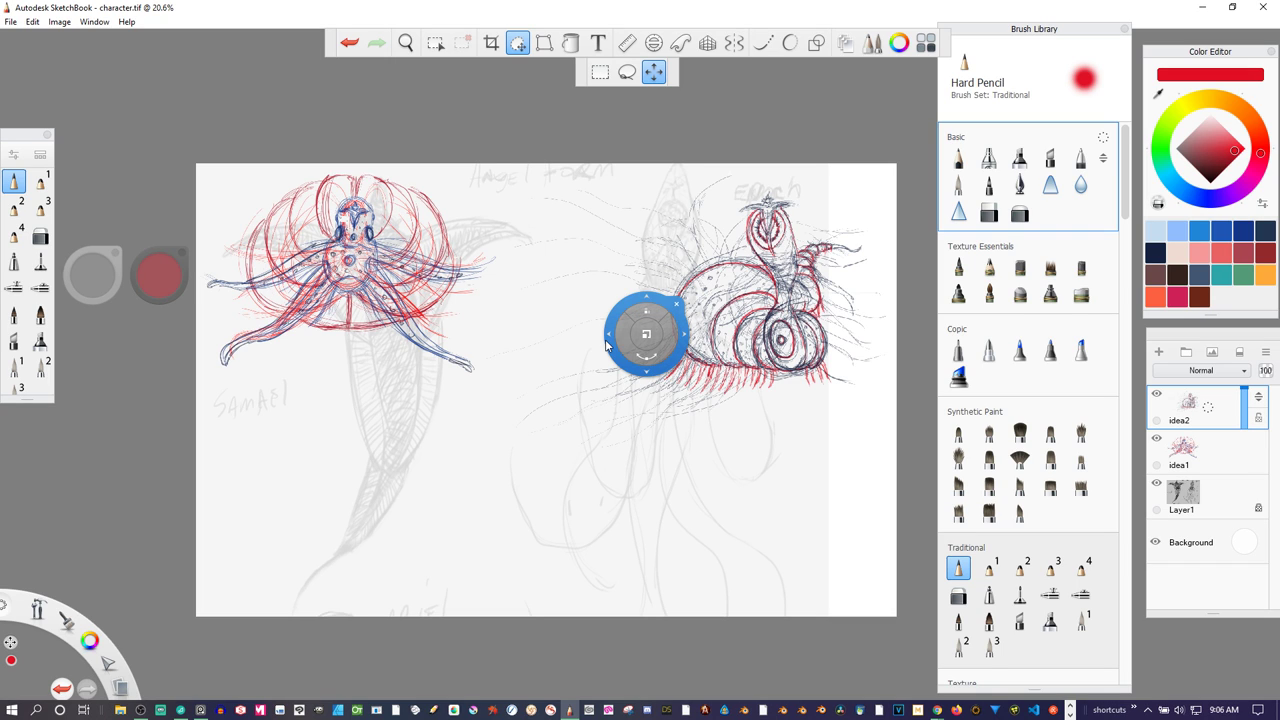
pyautogui.moveTo(606, 345)
pyautogui.mouseDown()
pyautogui.moveTo(404, 167)
pyautogui.moveTo(132, 233)
pyautogui.moveTo(64, 230)
pyautogui.mouseUp()
pyautogui.click(132, 193)
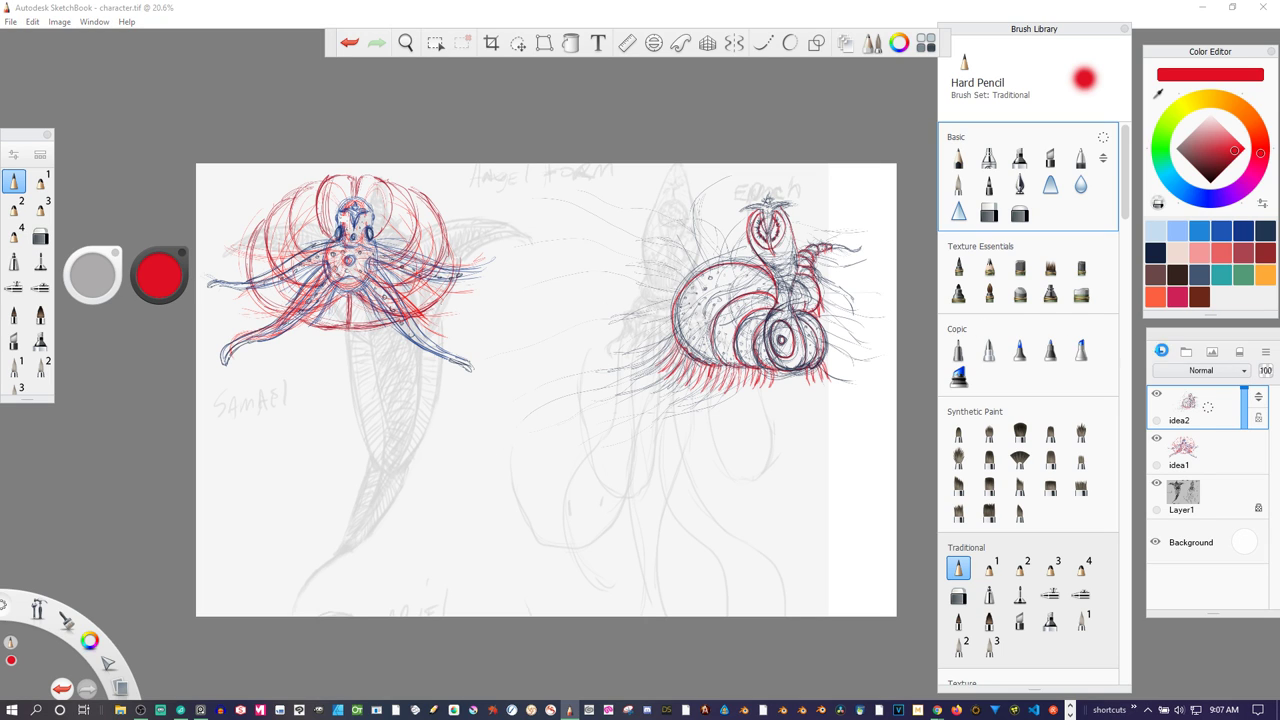
# - Add a new layer above idea2 and change the pencil colour to dark navy blue
pyautogui.click(1161, 350)
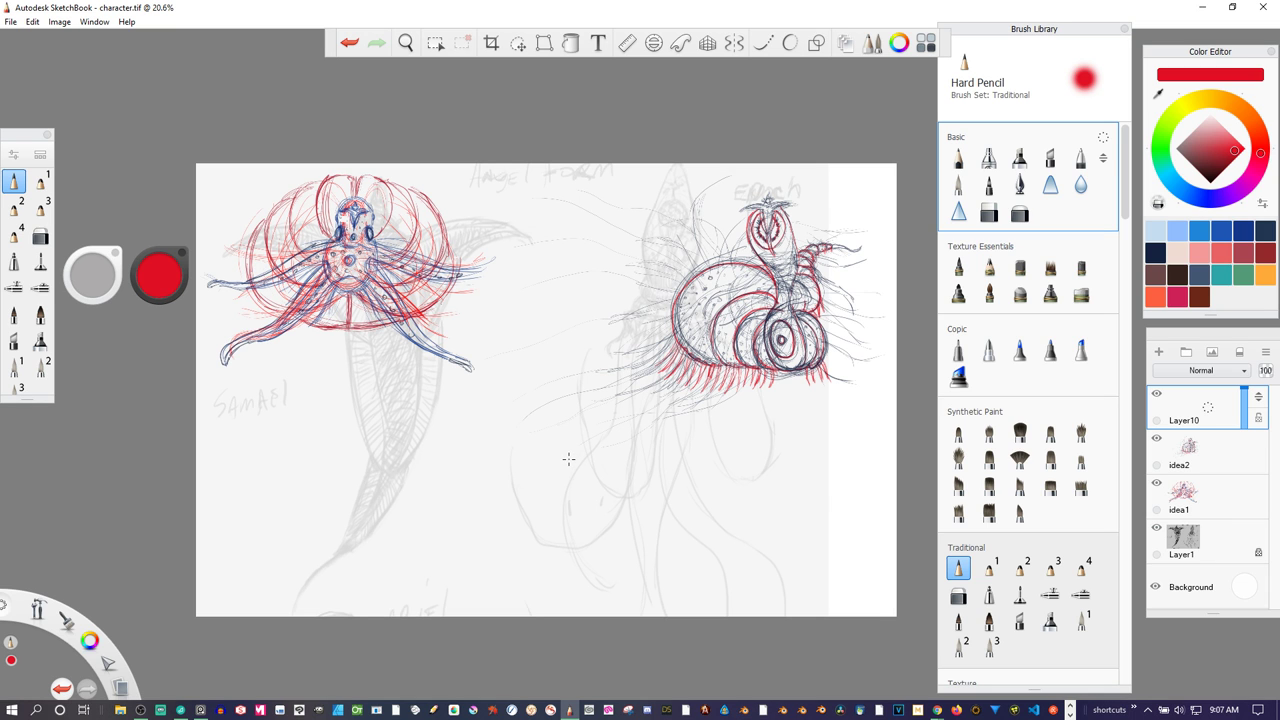
pyautogui.press('space')
pyautogui.moveTo(599, 440); pyautogui.dragTo(596, 413)
pyautogui.scroll(4, 598, 431)
pyautogui.press('space')
pyautogui.scroll(1, 586, 385)
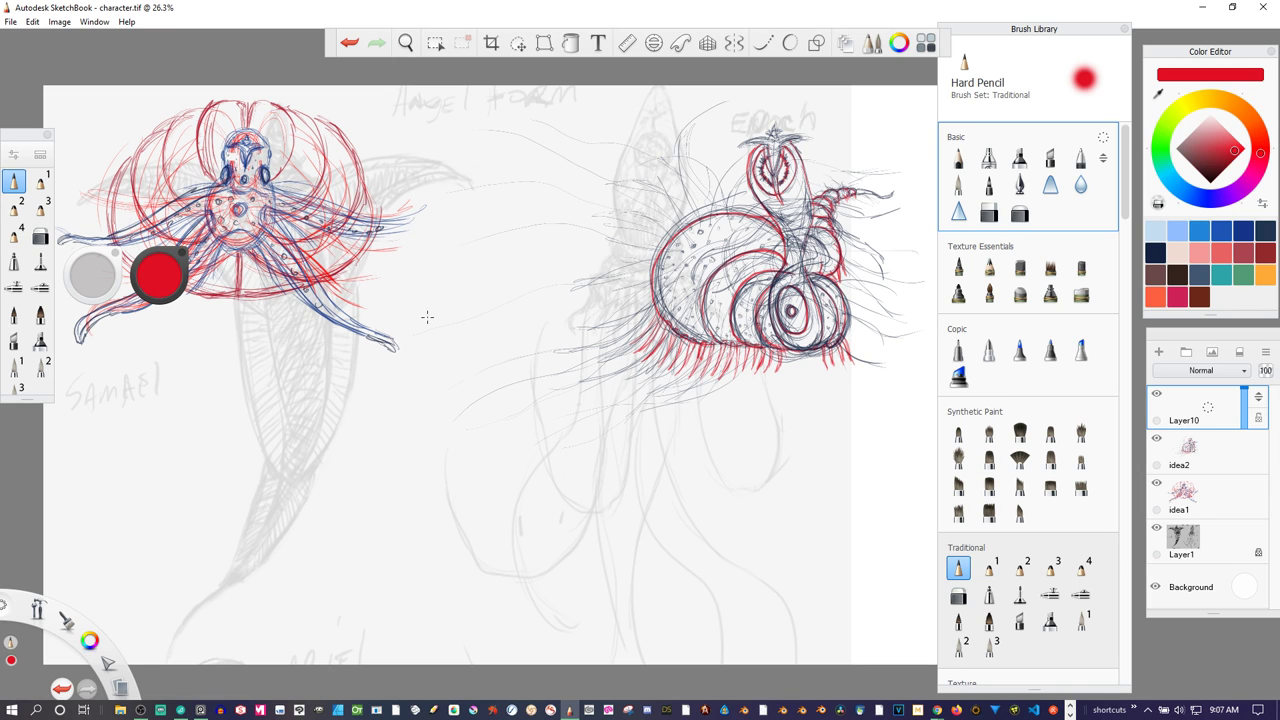
pyautogui.click(1264, 231)
pyautogui.click(1156, 252)
pyautogui.click(1265, 232)
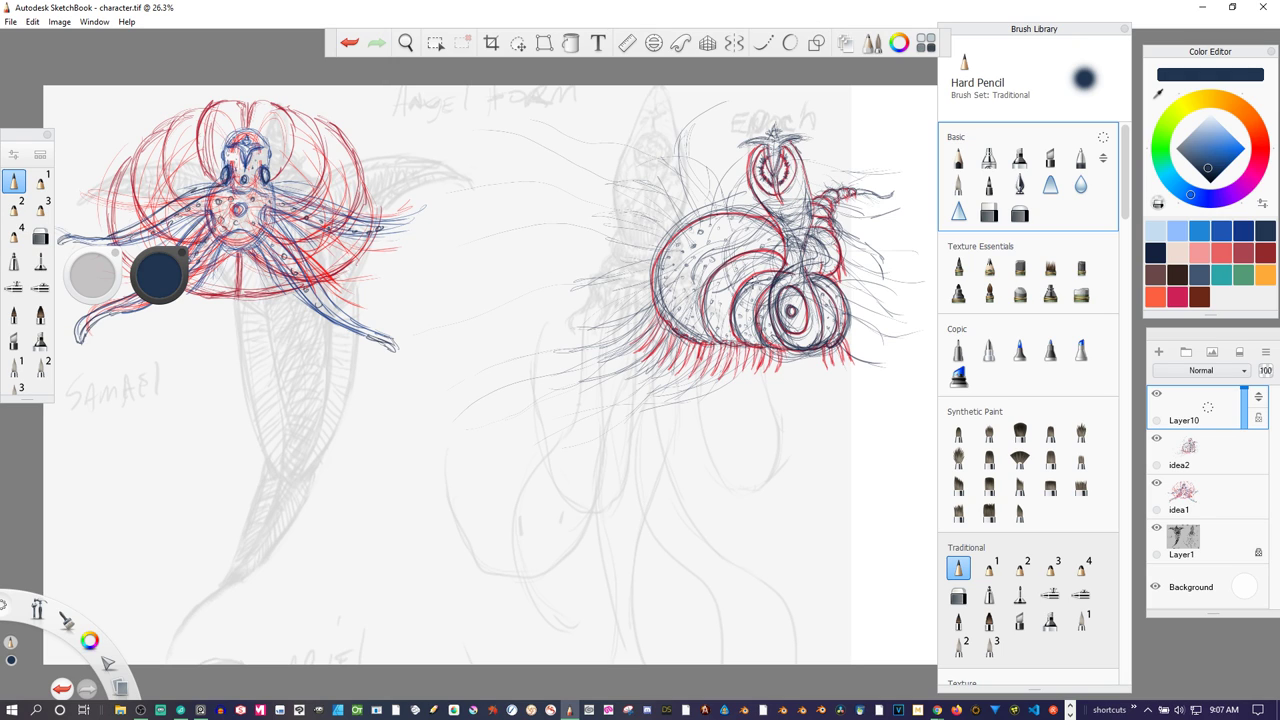
# - Mark the segmented creature on idea2 and the winged creature on idea1 with navy arrow-like strokes, undoing the last extra stroke
pyautogui.moveTo(879, 135); pyautogui.dragTo(894, 111)
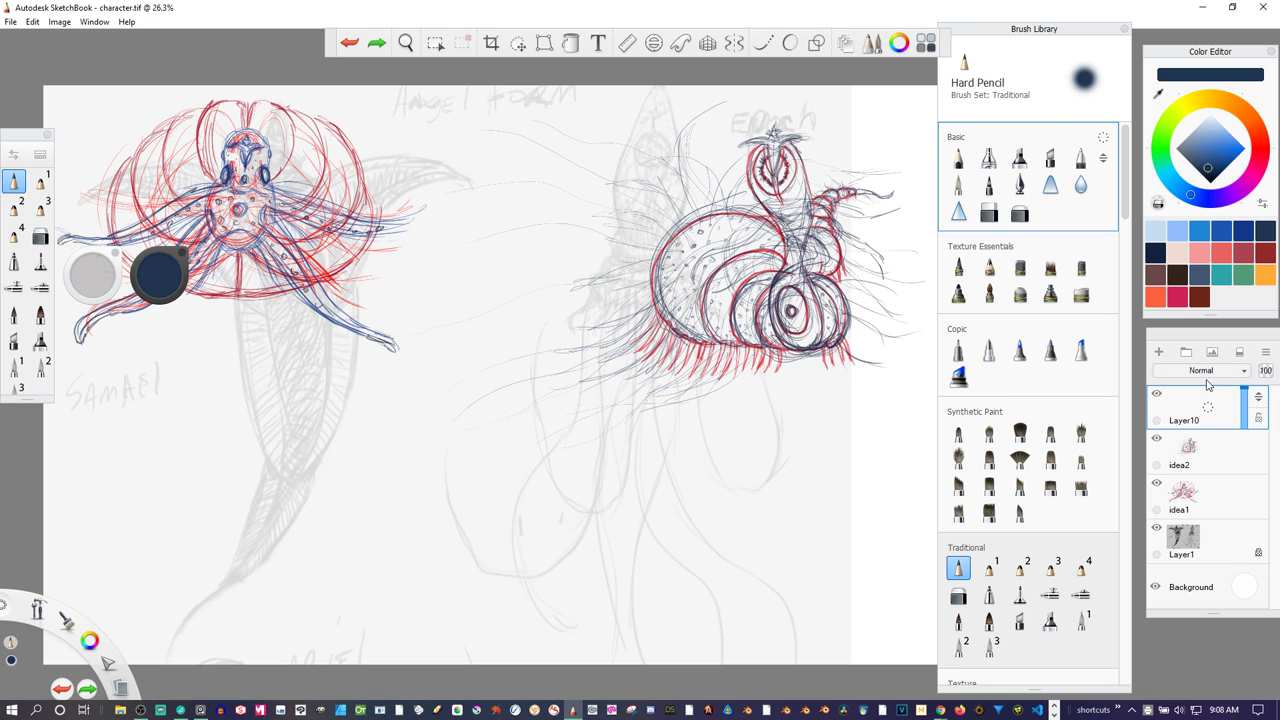
pyautogui.click(1207, 451)
pyautogui.moveTo(855, 138); pyautogui.dragTo(901, 105)
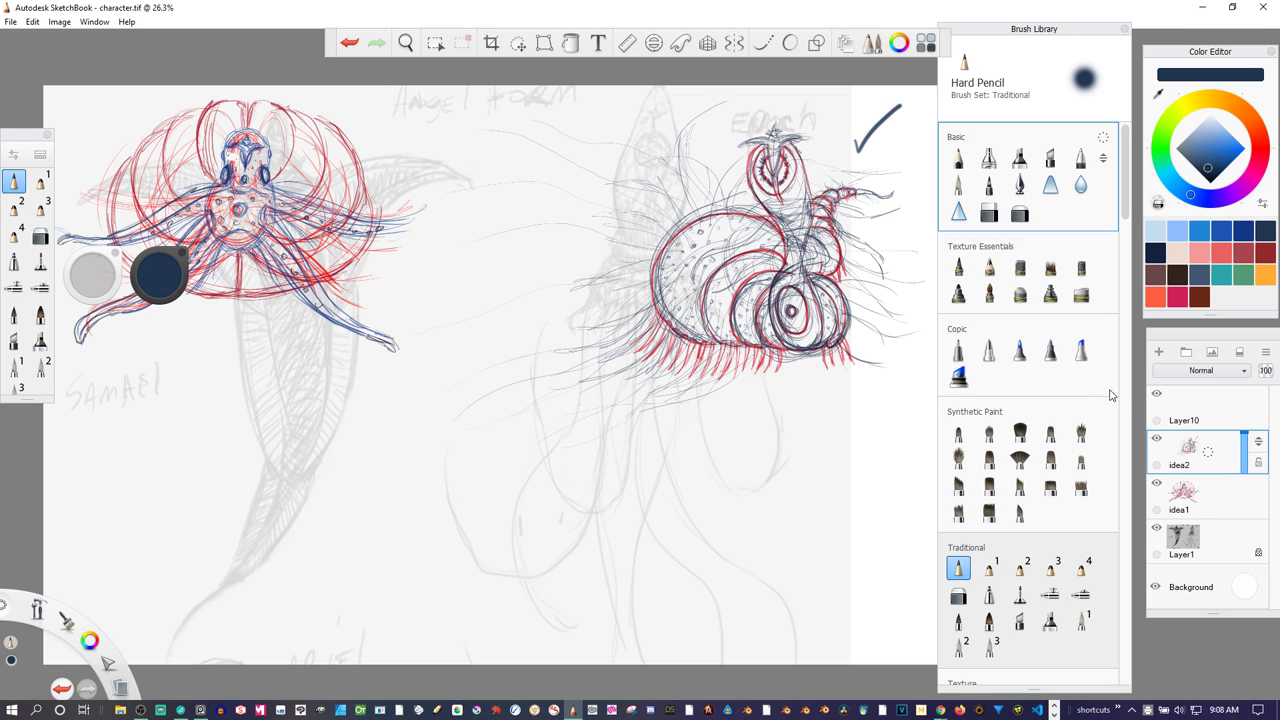
pyautogui.click(1204, 490)
pyautogui.moveTo(379, 117)
pyautogui.mouseDown()
pyautogui.moveTo(359, 134)
pyautogui.moveTo(397, 101)
pyautogui.mouseUp()
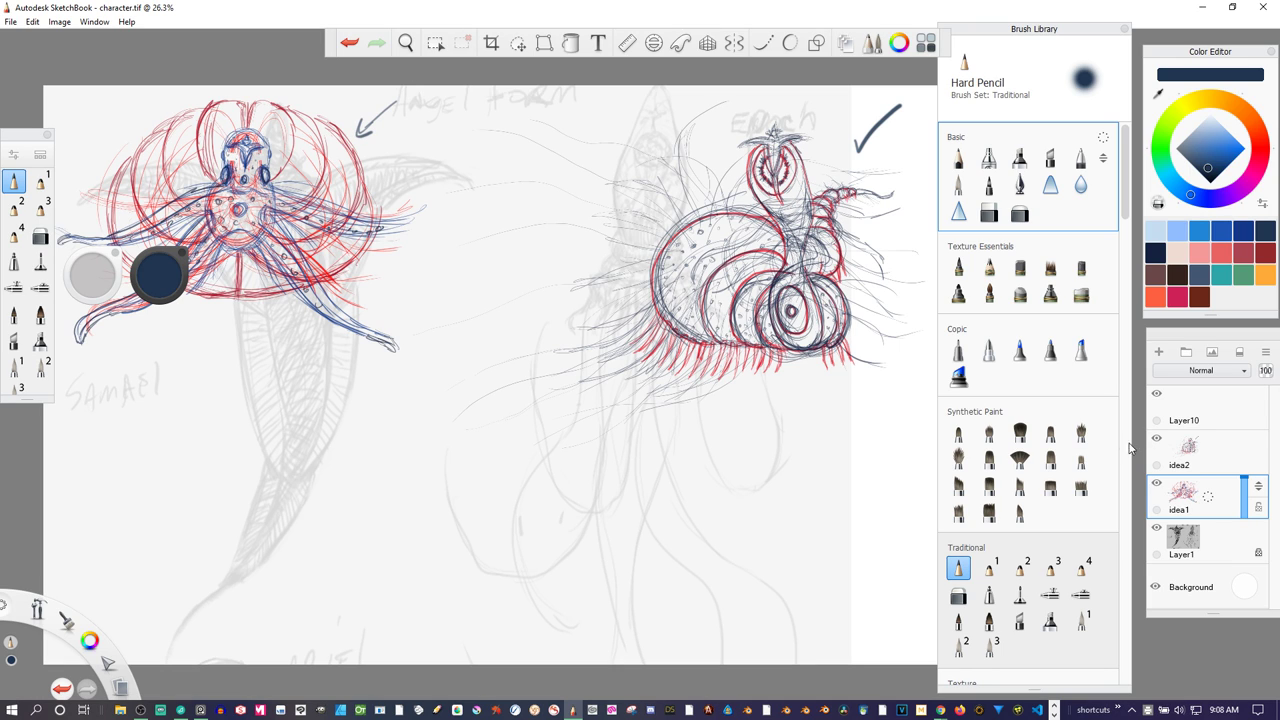
pyautogui.click(1204, 457)
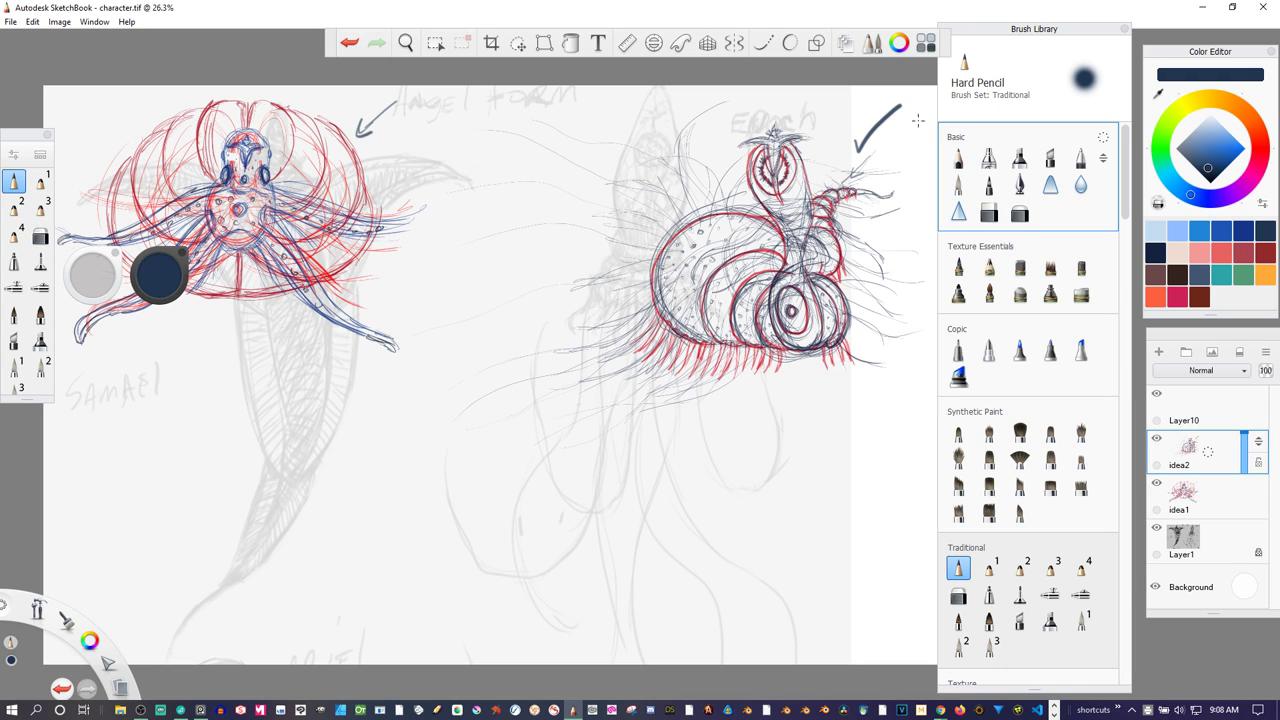
pyautogui.hotkey('ctrl', 'z')
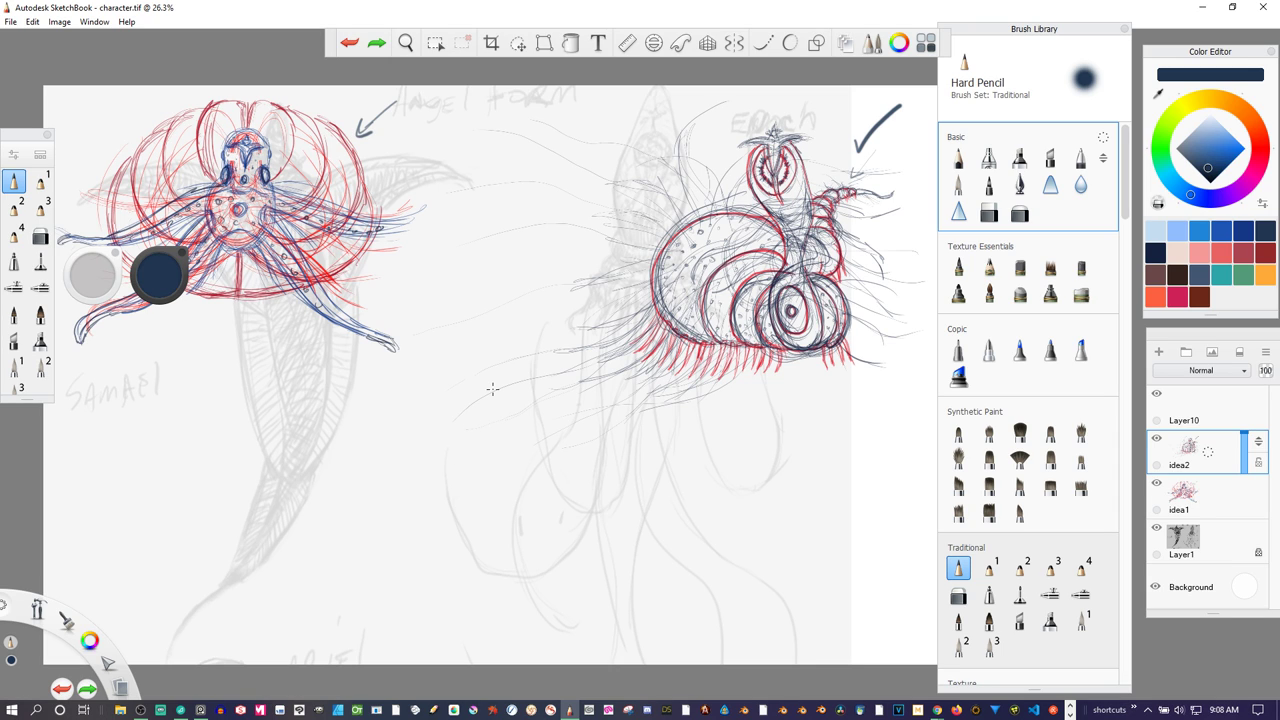
# - Make the empty Layer10 active and change the pencil colour to dark red
pyautogui.click(1232, 402)
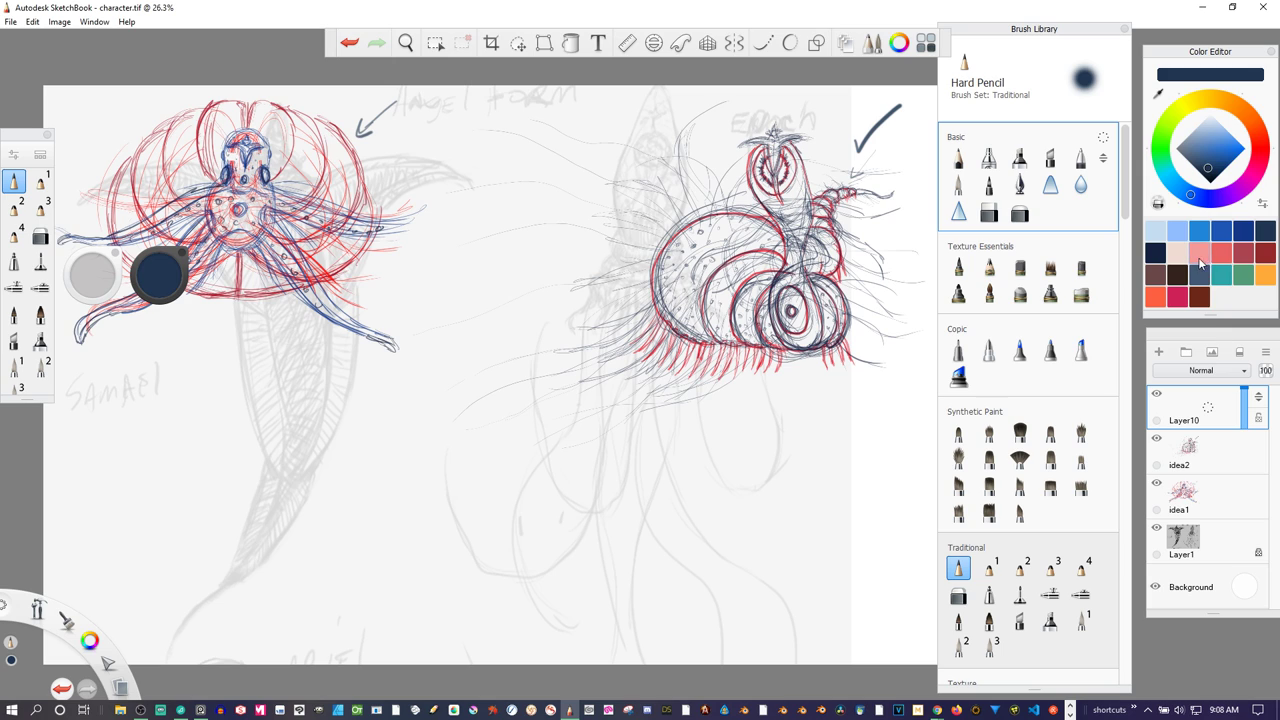
pyautogui.click(1237, 258)
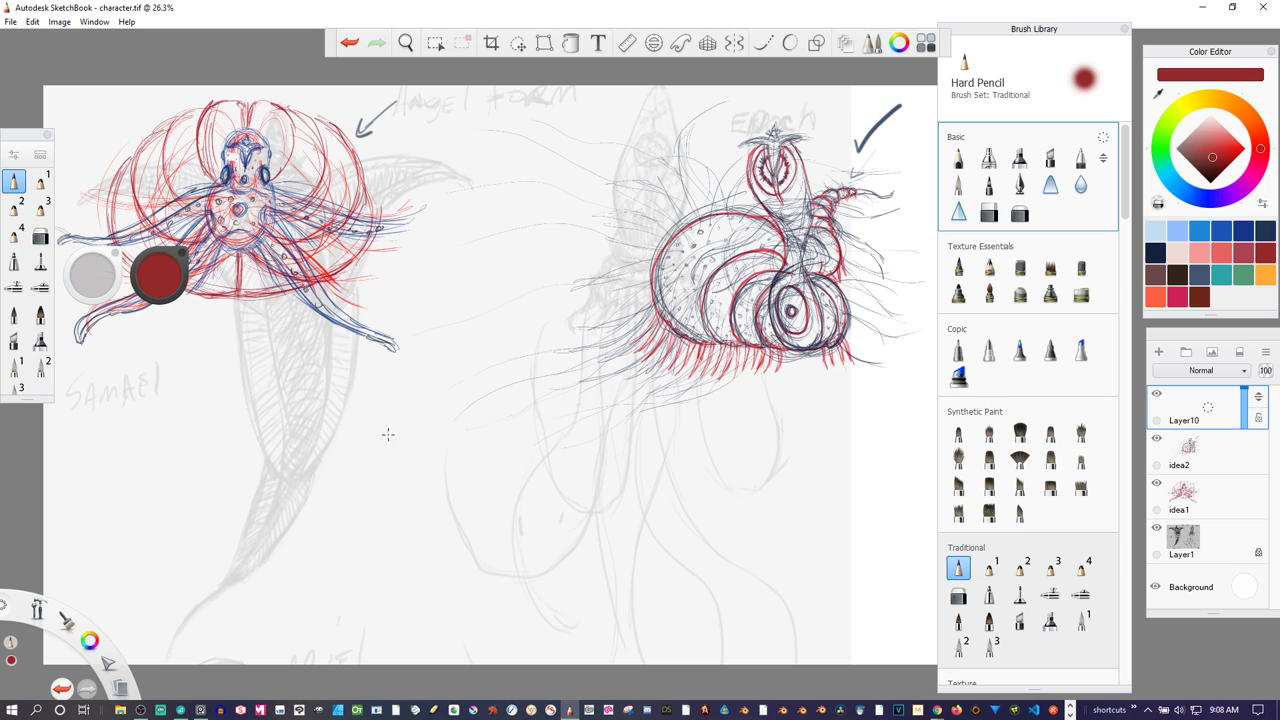
# - Sketch curved, pointed limbs in dark red for a new creature's left side, in the lower-centre area of Layer10
pyautogui.moveTo(410, 432); pyautogui.dragTo(436, 518)
pyautogui.moveTo(415, 425); pyautogui.dragTo(450, 502)
pyautogui.moveTo(431, 387)
pyautogui.mouseDown()
pyautogui.moveTo(427, 457)
pyautogui.moveTo(440, 372)
pyautogui.mouseUp()
pyautogui.moveTo(455, 458); pyautogui.dragTo(441, 384)
pyautogui.moveTo(418, 430)
pyautogui.mouseDown()
pyautogui.moveTo(359, 373)
pyautogui.moveTo(402, 386)
pyautogui.moveTo(362, 372)
pyautogui.mouseUp()
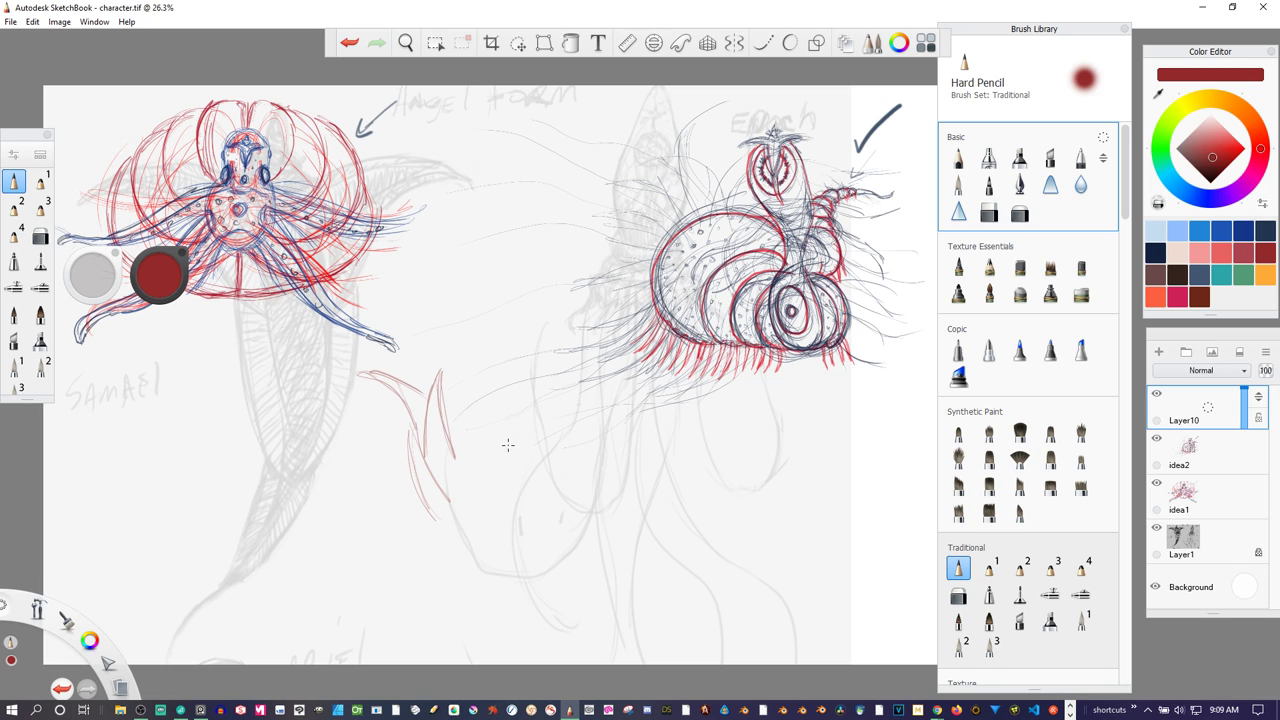
# - Sketch tapering upright limbs on the creature's right side and a leg reaching down to the lower left
pyautogui.moveTo(506, 450); pyautogui.dragTo(543, 383)
pyautogui.moveTo(550, 383); pyautogui.dragTo(504, 491)
pyautogui.moveTo(503, 313)
pyautogui.mouseDown()
pyautogui.moveTo(545, 375)
pyautogui.moveTo(558, 462)
pyautogui.moveTo(526, 478)
pyautogui.mouseUp()
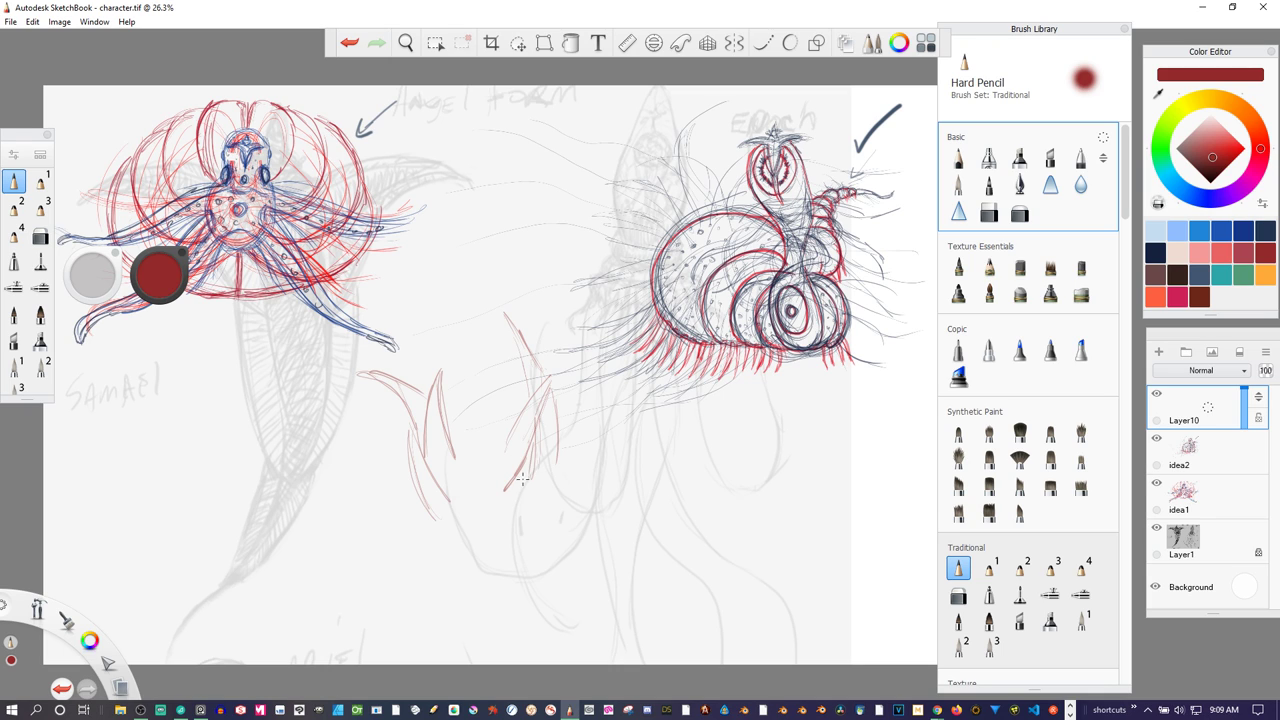
pyautogui.moveTo(562, 543)
pyautogui.mouseDown()
pyautogui.moveTo(535, 495)
pyautogui.moveTo(558, 534)
pyautogui.mouseUp()
pyautogui.moveTo(521, 475); pyautogui.dragTo(543, 508)
pyautogui.moveTo(384, 516)
pyautogui.mouseDown()
pyautogui.moveTo(412, 473)
pyautogui.moveTo(376, 559)
pyautogui.mouseUp()
pyautogui.moveTo(416, 504)
pyautogui.mouseDown()
pyautogui.moveTo(373, 577)
pyautogui.moveTo(346, 584)
pyautogui.mouseUp()
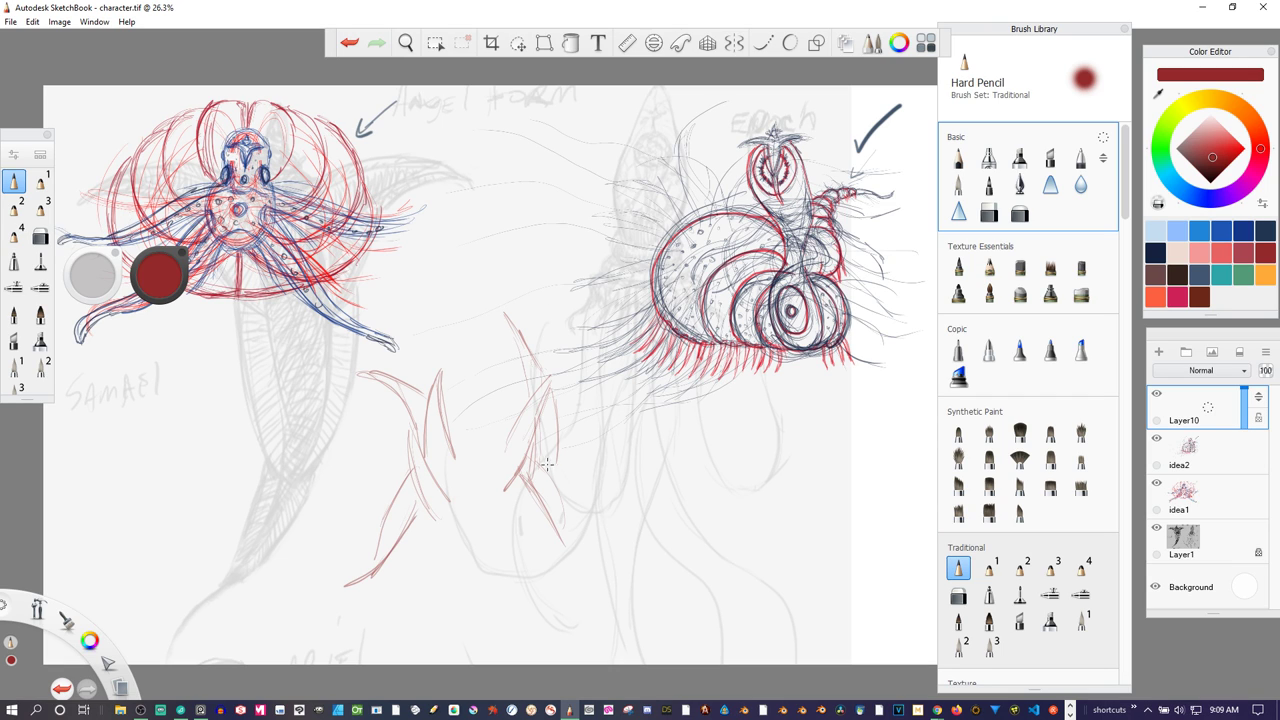
# - Sketch long pointed legs sweeping to the creature's lower right and a front leg pointing straight down
pyautogui.moveTo(555, 458); pyautogui.dragTo(585, 503)
pyautogui.moveTo(559, 458)
pyautogui.mouseDown()
pyautogui.moveTo(551, 473)
pyautogui.moveTo(573, 478)
pyautogui.mouseUp()
pyautogui.moveTo(572, 527); pyautogui.dragTo(646, 595)
pyautogui.moveTo(566, 473); pyautogui.dragTo(638, 581)
pyautogui.moveTo(552, 495); pyautogui.dragTo(599, 587)
pyautogui.moveTo(552, 532); pyautogui.dragTo(588, 576)
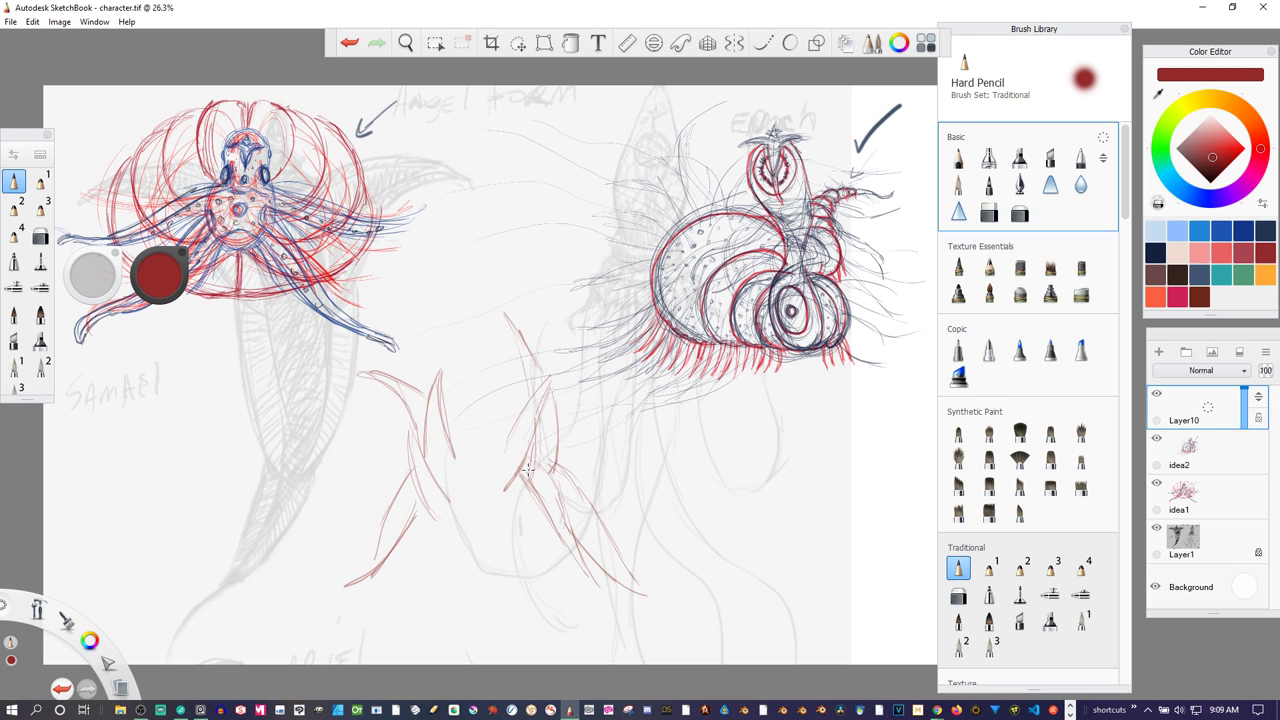
pyautogui.moveTo(527, 518); pyautogui.dragTo(503, 597)
pyautogui.moveTo(505, 494); pyautogui.dragTo(497, 621)
pyautogui.moveTo(537, 517)
pyautogui.mouseDown()
pyautogui.moveTo(528, 560)
pyautogui.moveTo(544, 583)
pyautogui.mouseUp()
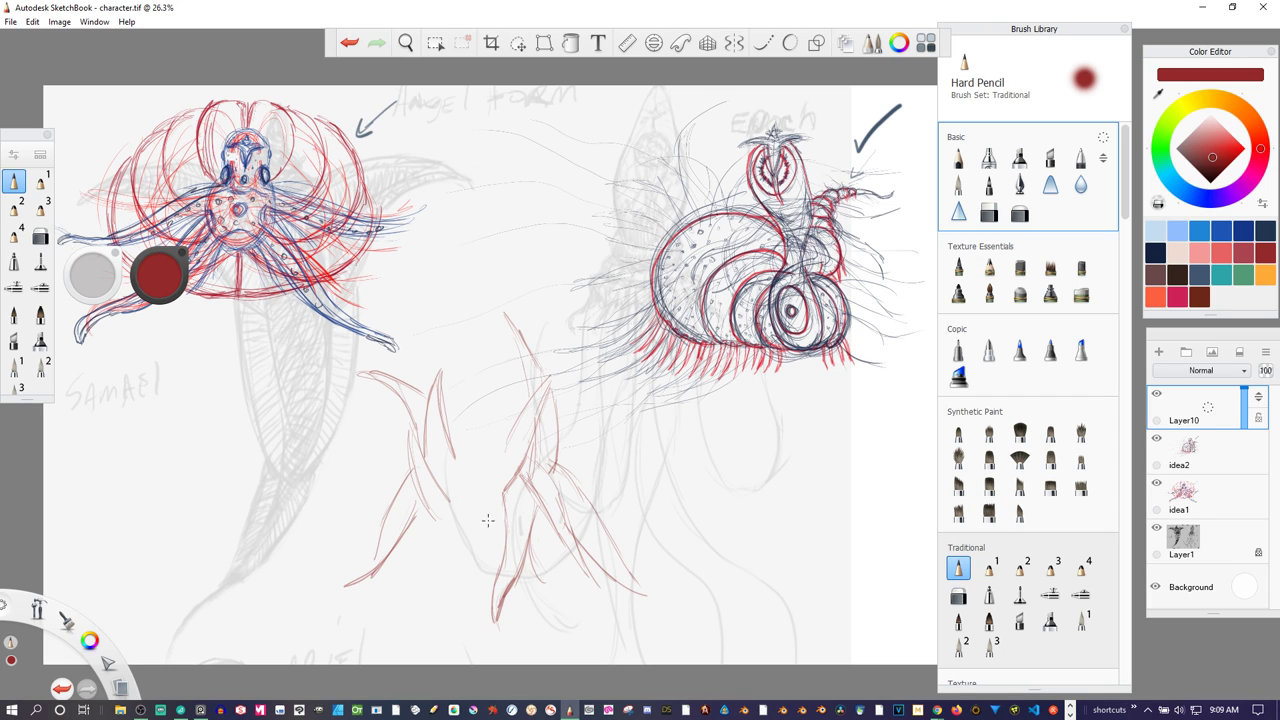
# - Rough in the creature's rounded body, a second lower-left leg and a double oval opening at its centre
pyautogui.moveTo(462, 474)
pyautogui.mouseDown()
pyautogui.moveTo(436, 552)
pyautogui.moveTo(478, 583)
pyautogui.moveTo(444, 554)
pyautogui.moveTo(516, 580)
pyautogui.mouseUp()
pyautogui.moveTo(432, 526)
pyautogui.mouseDown()
pyautogui.moveTo(463, 568)
pyautogui.moveTo(502, 580)
pyautogui.moveTo(582, 562)
pyautogui.moveTo(546, 466)
pyautogui.moveTo(588, 558)
pyautogui.mouseUp()
pyautogui.moveTo(546, 471); pyautogui.dragTo(558, 469)
pyautogui.moveTo(435, 506)
pyautogui.mouseDown()
pyautogui.moveTo(456, 570)
pyautogui.moveTo(392, 562)
pyautogui.mouseUp()
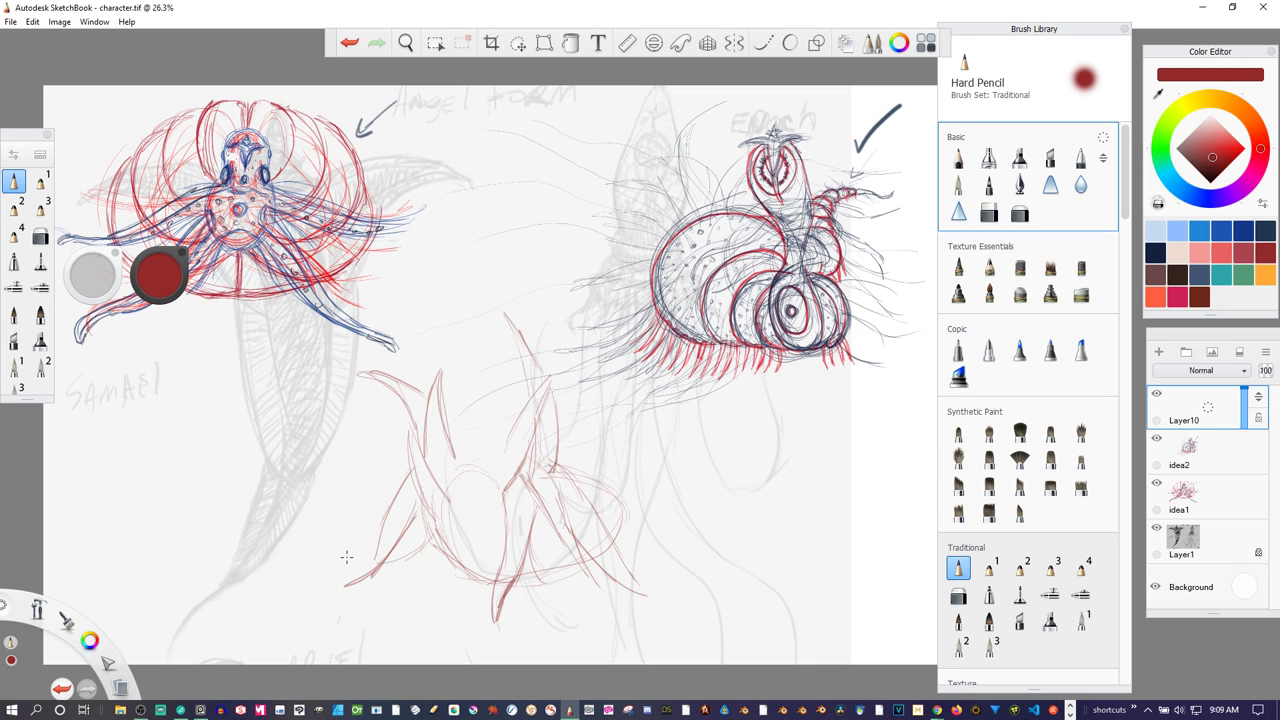
pyautogui.moveTo(308, 578); pyautogui.dragTo(378, 559)
pyautogui.moveTo(308, 576)
pyautogui.mouseDown()
pyautogui.moveTo(427, 510)
pyautogui.moveTo(348, 561)
pyautogui.moveTo(418, 556)
pyautogui.mouseUp()
pyautogui.moveTo(508, 435)
pyautogui.mouseDown()
pyautogui.moveTo(493, 510)
pyautogui.moveTo(459, 472)
pyautogui.moveTo(480, 466)
pyautogui.moveTo(480, 498)
pyautogui.moveTo(459, 470)
pyautogui.moveTo(473, 497)
pyautogui.mouseUp()
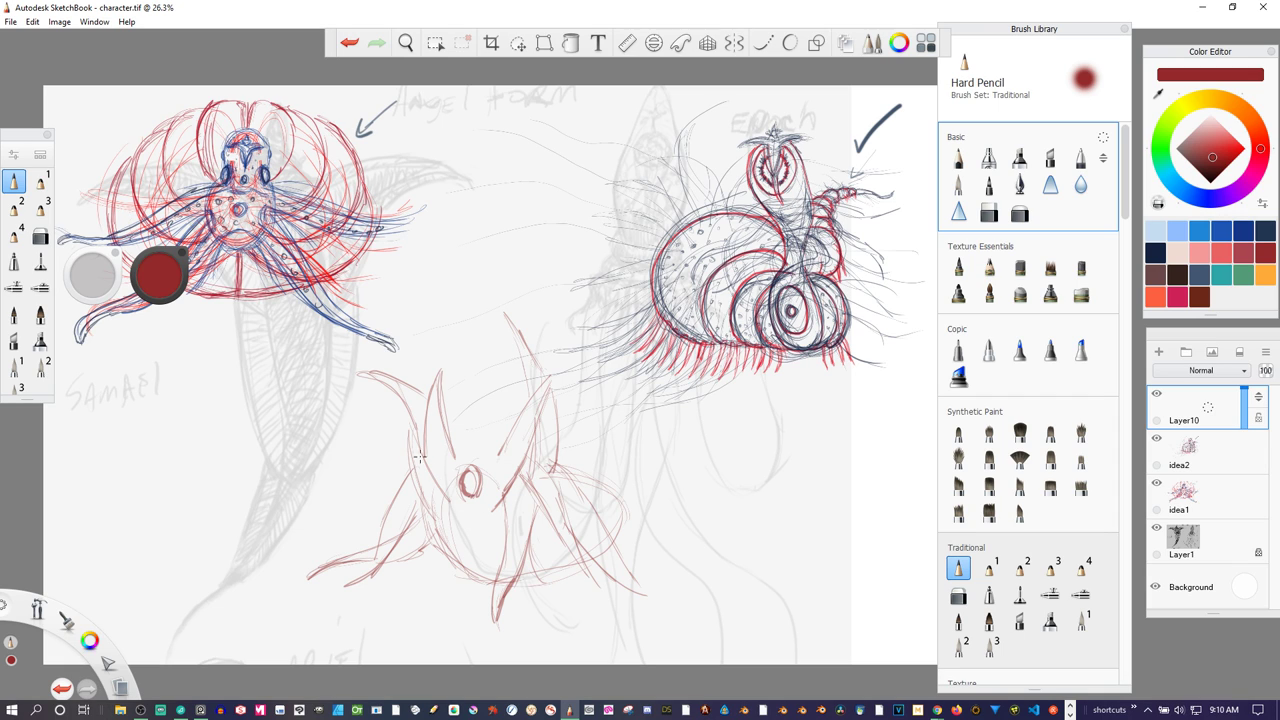
# - Draw small round spots along the creature's upper-left and upper-right limbs
pyautogui.moveTo(410, 428); pyautogui.dragTo(410, 456)
pyautogui.moveTo(432, 420)
pyautogui.mouseDown()
pyautogui.moveTo(446, 438)
pyautogui.moveTo(441, 381)
pyautogui.moveTo(385, 385)
pyautogui.mouseUp()
pyautogui.moveTo(392, 375)
pyautogui.mouseDown()
pyautogui.moveTo(405, 402)
pyautogui.moveTo(416, 388)
pyautogui.mouseUp()
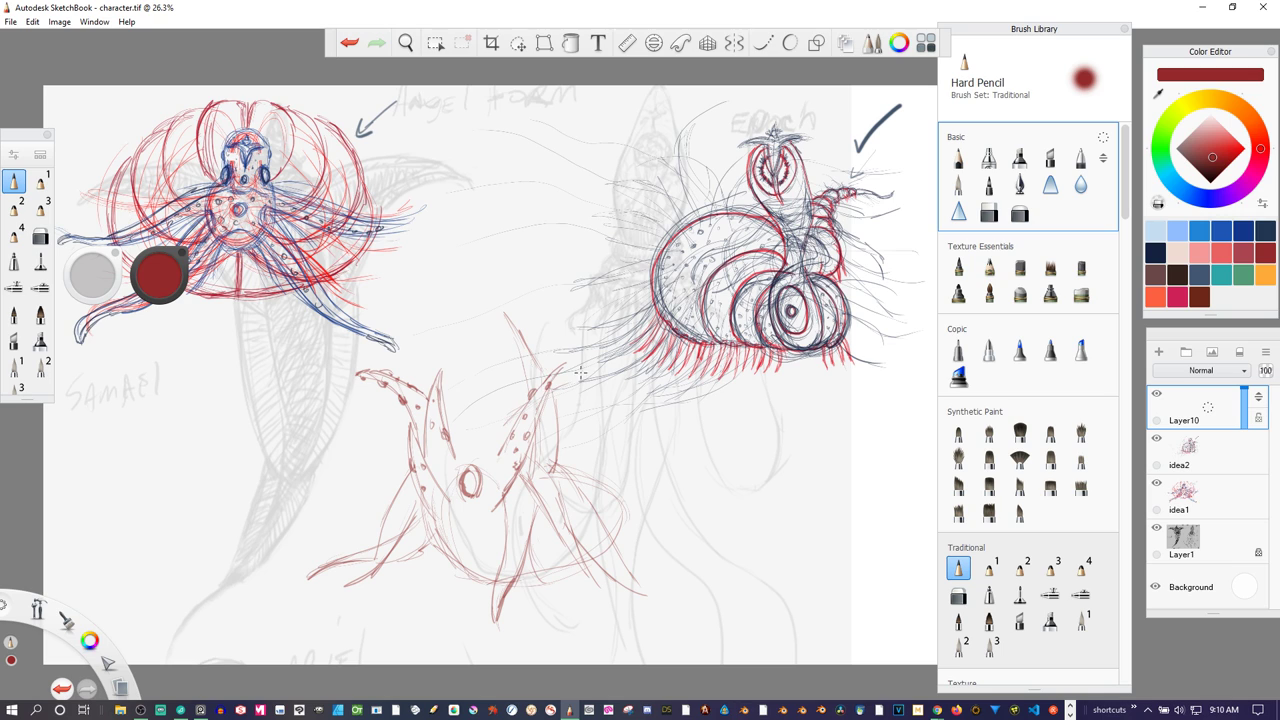
# - Draw two tapering tentacles reaching right from the body and darken the outlines of the lower-right legs
pyautogui.moveTo(553, 391)
pyautogui.mouseDown()
pyautogui.moveTo(606, 386)
pyautogui.moveTo(512, 417)
pyautogui.moveTo(578, 378)
pyautogui.moveTo(635, 390)
pyautogui.moveTo(577, 402)
pyautogui.moveTo(615, 391)
pyautogui.moveTo(579, 392)
pyautogui.mouseUp()
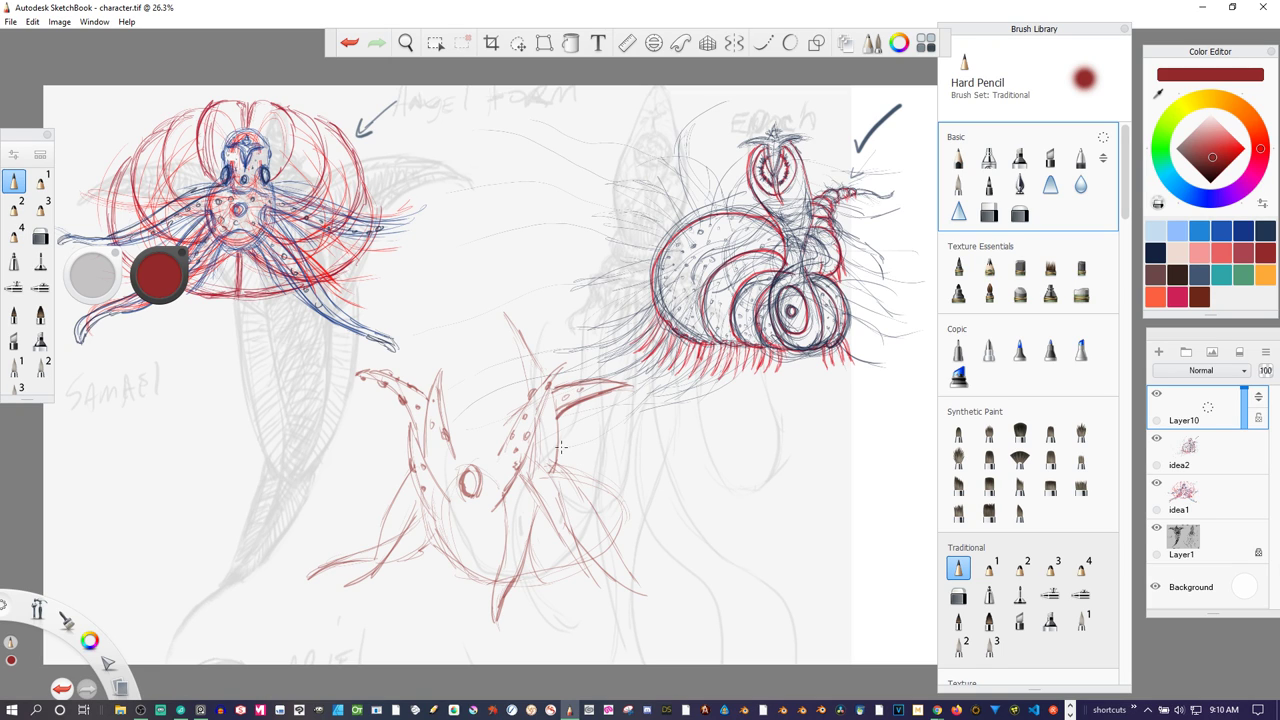
pyautogui.moveTo(558, 436)
pyautogui.mouseDown()
pyautogui.moveTo(599, 423)
pyautogui.moveTo(568, 435)
pyautogui.moveTo(661, 391)
pyautogui.moveTo(624, 409)
pyautogui.moveTo(693, 392)
pyautogui.moveTo(580, 461)
pyautogui.mouseUp()
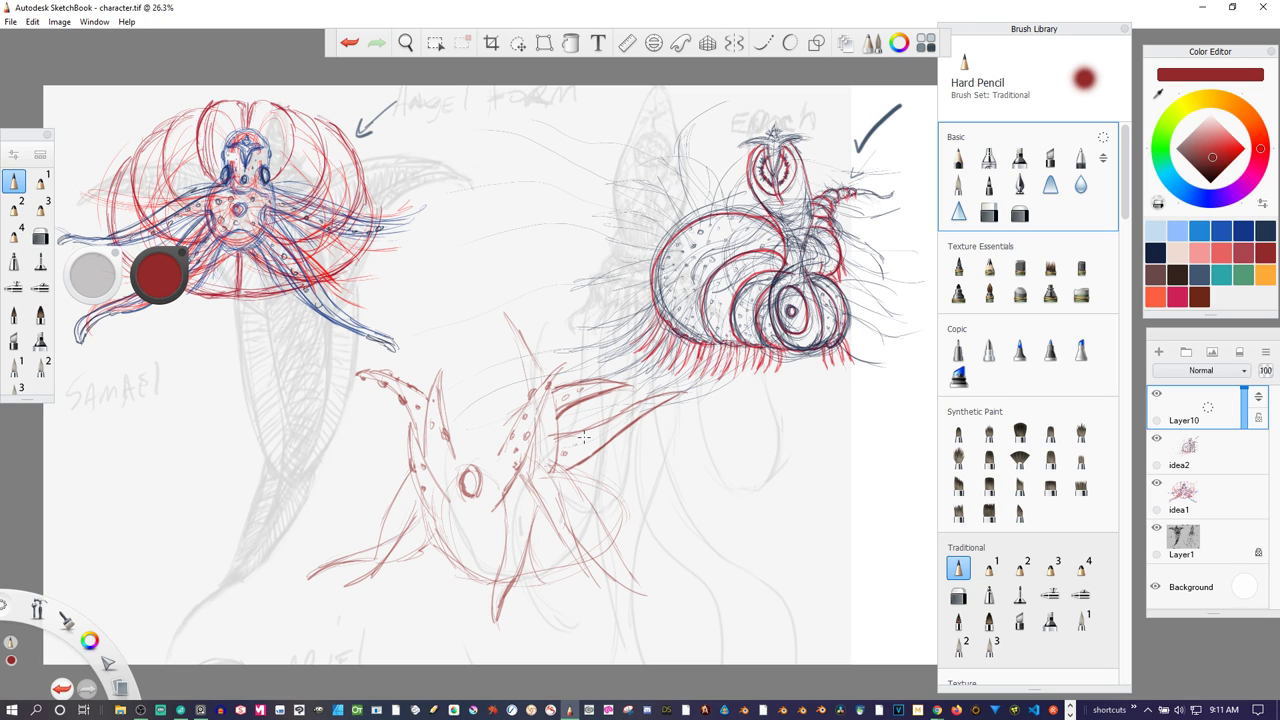
pyautogui.moveTo(566, 470); pyautogui.dragTo(652, 588)
pyautogui.moveTo(572, 526)
pyautogui.mouseDown()
pyautogui.moveTo(646, 596)
pyautogui.moveTo(662, 594)
pyautogui.mouseUp()
pyautogui.moveTo(551, 479); pyautogui.dragTo(567, 511)
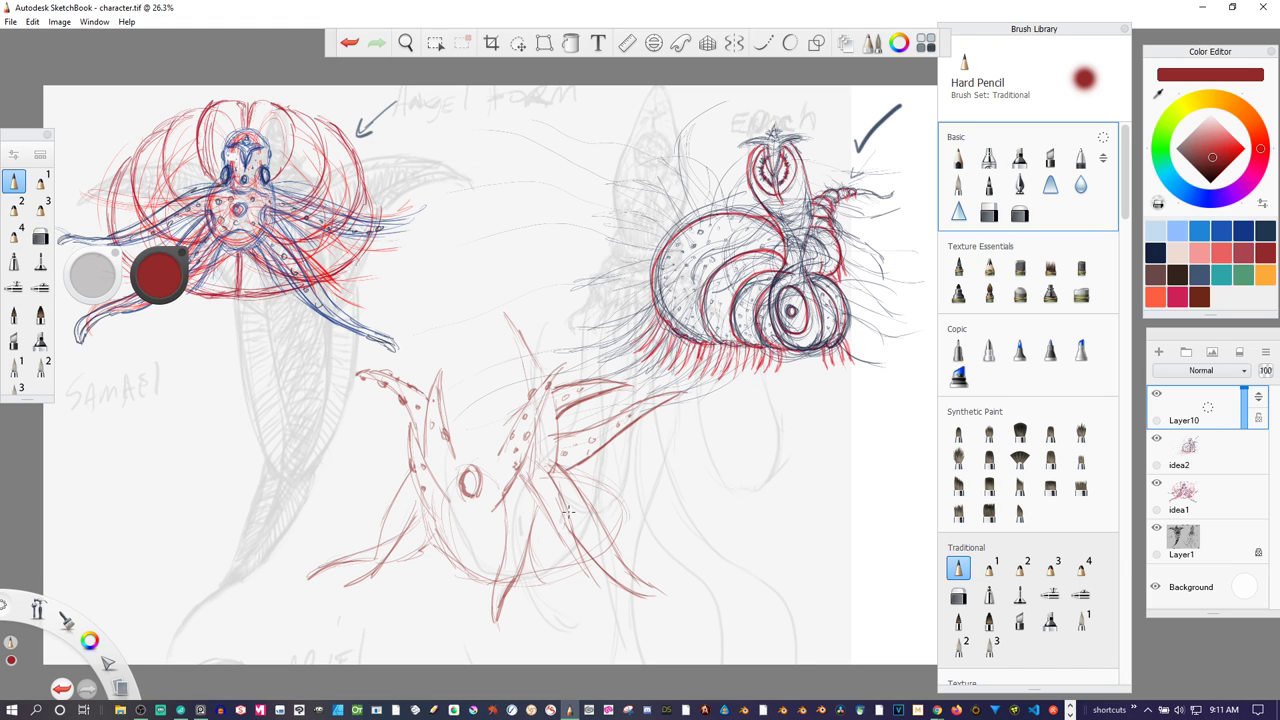
pyautogui.moveTo(519, 473); pyautogui.dragTo(600, 597)
pyautogui.moveTo(562, 512); pyautogui.dragTo(606, 596)
# - Add spots to the lower-left legs, a jagged rim around the central oval and curved shading lines across the body
pyautogui.moveTo(426, 510)
pyautogui.mouseDown()
pyautogui.moveTo(408, 535)
pyautogui.moveTo(404, 512)
pyautogui.moveTo(372, 568)
pyautogui.moveTo(390, 537)
pyautogui.mouseUp()
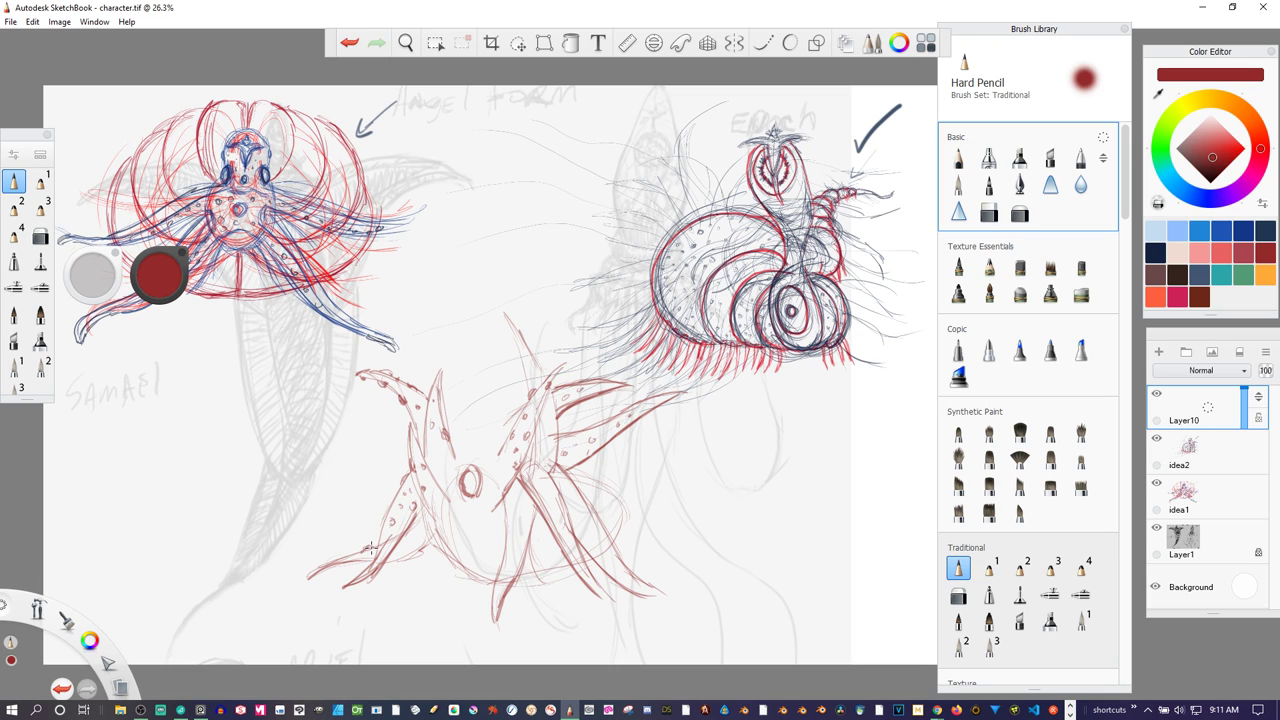
pyautogui.moveTo(412, 525); pyautogui.dragTo(431, 550)
pyautogui.moveTo(454, 466); pyautogui.dragTo(448, 489)
pyautogui.moveTo(490, 490); pyautogui.dragTo(492, 506)
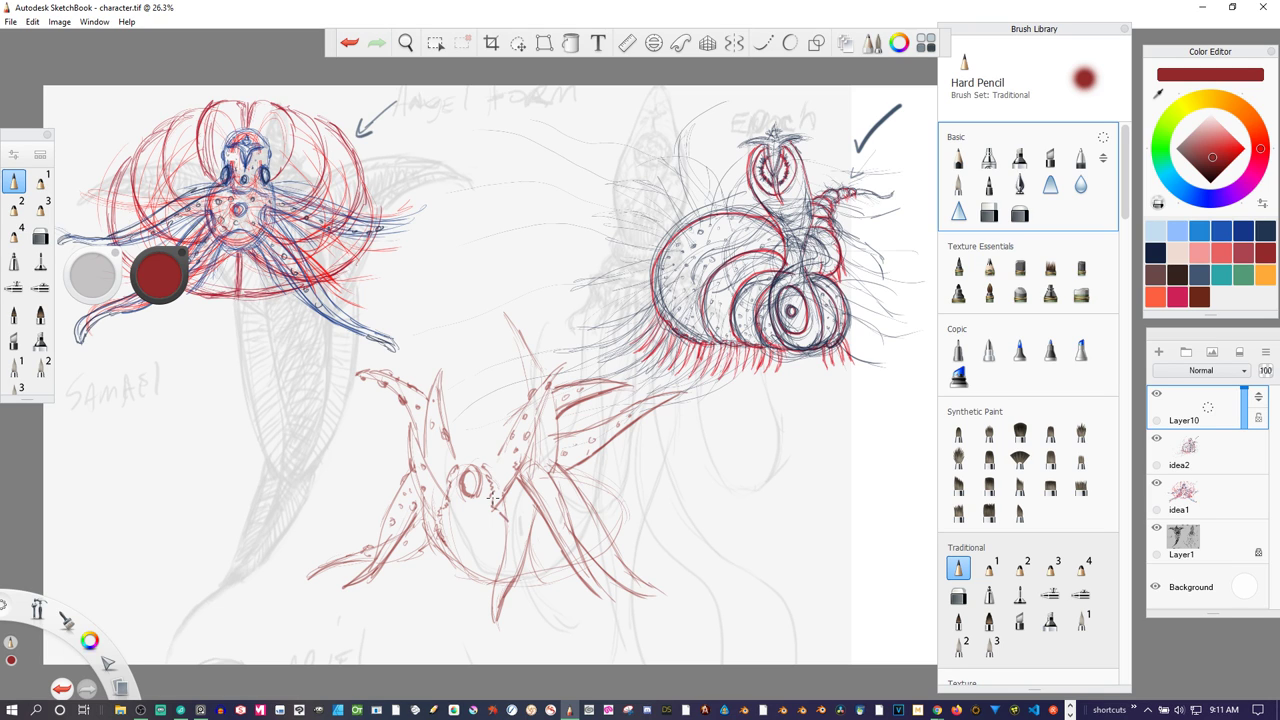
pyautogui.moveTo(441, 541)
pyautogui.mouseDown()
pyautogui.moveTo(454, 558)
pyautogui.moveTo(489, 536)
pyautogui.mouseUp()
pyautogui.moveTo(469, 574)
pyautogui.mouseDown()
pyautogui.moveTo(541, 584)
pyautogui.moveTo(550, 568)
pyautogui.moveTo(535, 585)
pyautogui.moveTo(560, 560)
pyautogui.moveTo(573, 568)
pyautogui.moveTo(562, 542)
pyautogui.moveTo(551, 560)
pyautogui.mouseUp()
pyautogui.moveTo(559, 507); pyautogui.dragTo(576, 562)
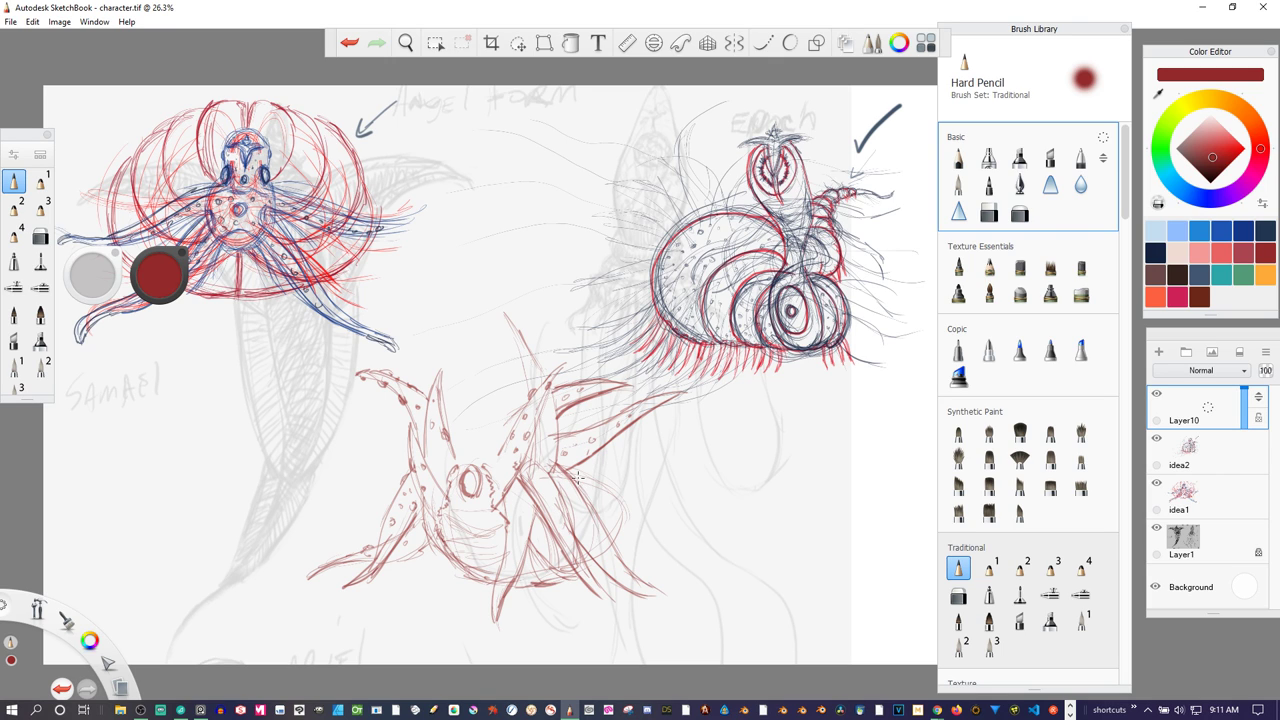
# - Draw a dense cluster of pointed spines fanning out from the right side of the creature's body
pyautogui.moveTo(580, 470)
pyautogui.mouseDown()
pyautogui.moveTo(615, 511)
pyautogui.moveTo(609, 543)
pyautogui.mouseUp()
pyautogui.moveTo(608, 492)
pyautogui.mouseDown()
pyautogui.moveTo(662, 458)
pyautogui.moveTo(615, 498)
pyautogui.moveTo(660, 490)
pyautogui.moveTo(619, 496)
pyautogui.moveTo(618, 508)
pyautogui.moveTo(688, 499)
pyautogui.moveTo(597, 476)
pyautogui.moveTo(664, 435)
pyautogui.moveTo(605, 461)
pyautogui.mouseUp()
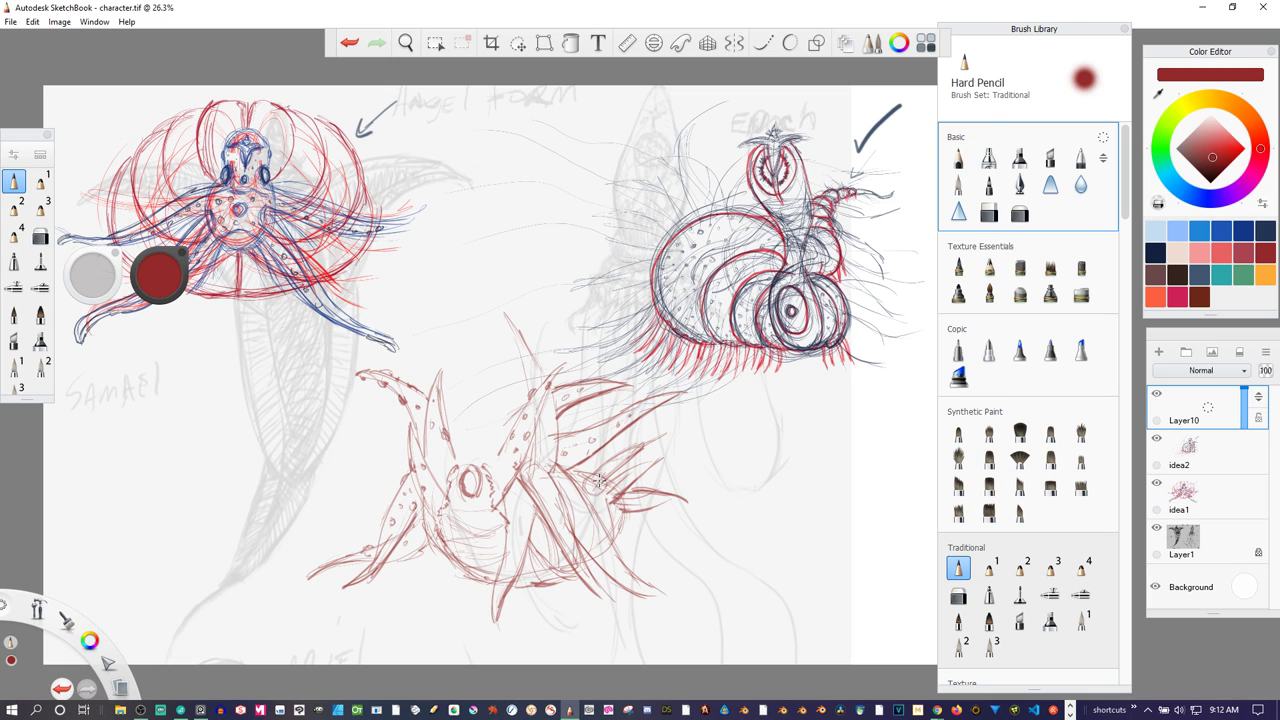
pyautogui.moveTo(602, 481)
pyautogui.mouseDown()
pyautogui.moveTo(630, 444)
pyautogui.moveTo(608, 451)
pyautogui.moveTo(632, 438)
pyautogui.moveTo(606, 494)
pyautogui.moveTo(642, 489)
pyautogui.moveTo(622, 504)
pyautogui.moveTo(642, 508)
pyautogui.moveTo(612, 512)
pyautogui.mouseUp()
pyautogui.moveTo(600, 512)
pyautogui.mouseDown()
pyautogui.moveTo(623, 492)
pyautogui.moveTo(592, 502)
pyautogui.moveTo(645, 492)
pyautogui.moveTo(601, 504)
pyautogui.moveTo(612, 506)
pyautogui.moveTo(631, 504)
pyautogui.moveTo(620, 481)
pyautogui.moveTo(595, 483)
pyautogui.moveTo(649, 386)
pyautogui.moveTo(580, 476)
pyautogui.moveTo(634, 435)
pyautogui.moveTo(582, 494)
pyautogui.mouseUp()
pyautogui.press('e')
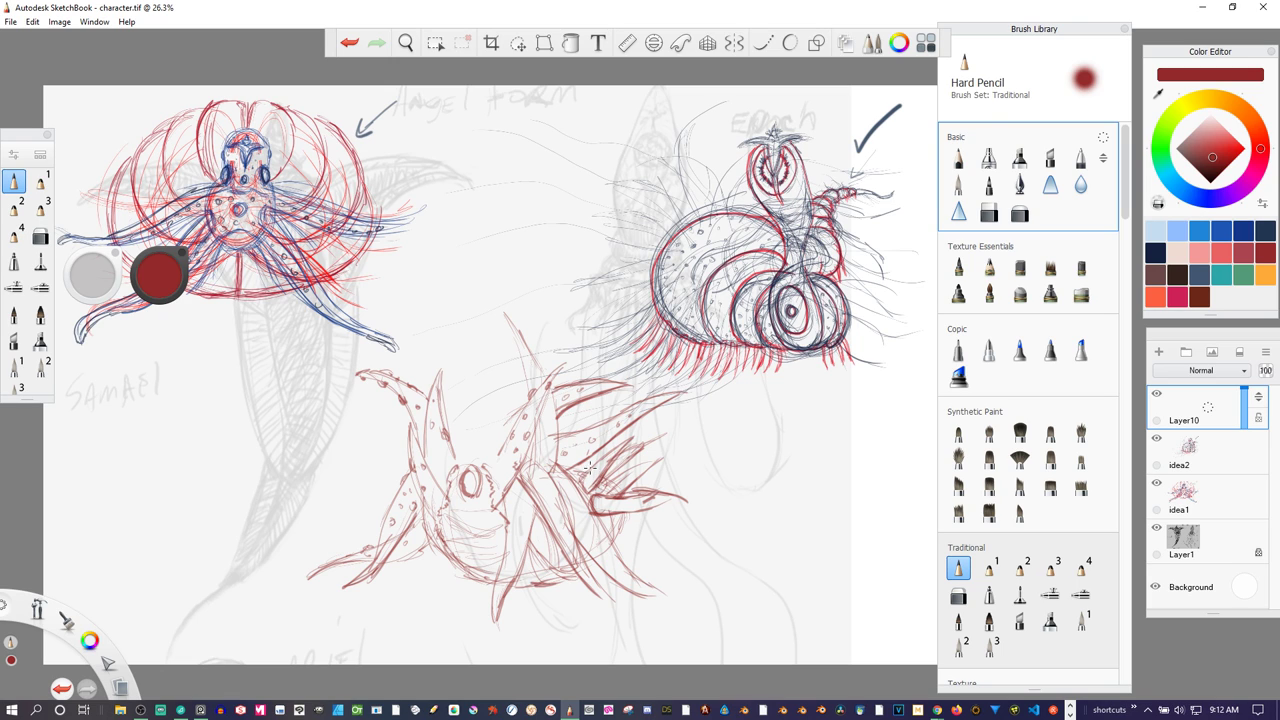
pyautogui.moveTo(586, 470)
pyautogui.mouseDown()
pyautogui.moveTo(606, 448)
pyautogui.moveTo(578, 476)
pyautogui.mouseUp()
pyautogui.moveTo(611, 519)
pyautogui.mouseDown()
pyautogui.moveTo(654, 538)
pyautogui.moveTo(642, 548)
pyautogui.moveTo(676, 540)
pyautogui.mouseUp()
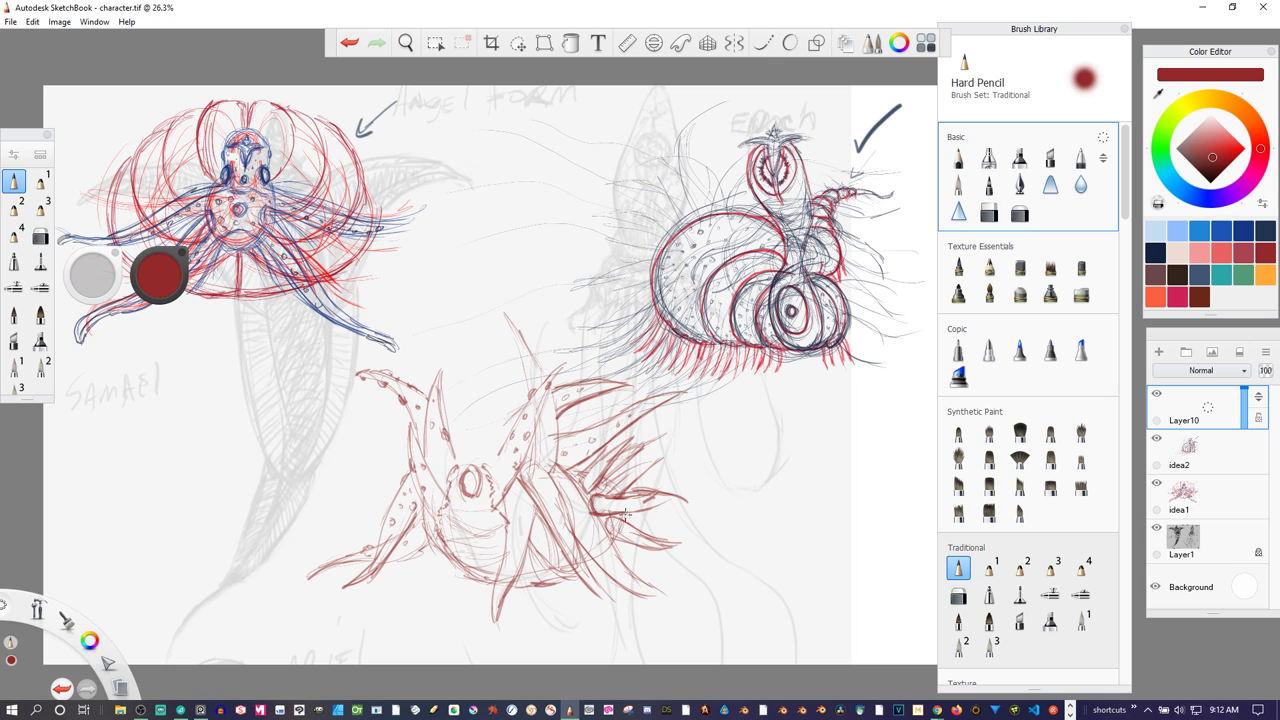
pyautogui.moveTo(628, 530); pyautogui.dragTo(684, 515)
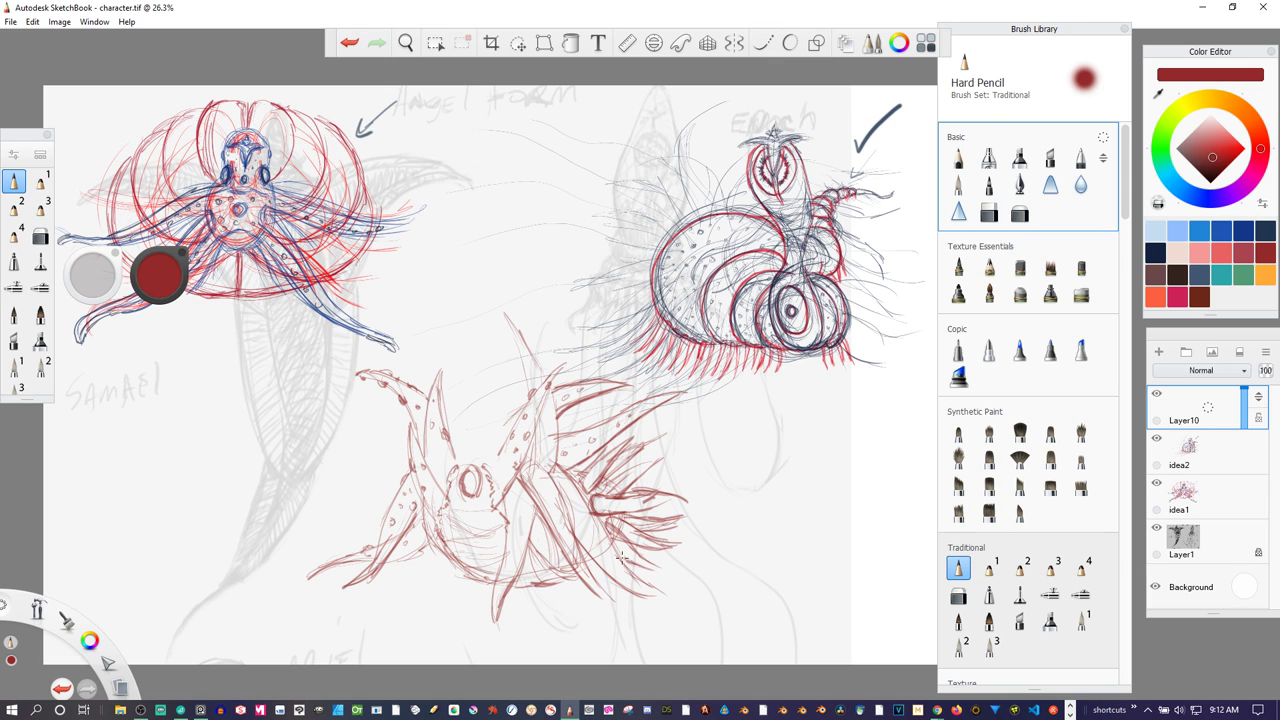
# - Extend the spines along the body's lower right edge and clean up the overlapping legs there with eraser and pencil
pyautogui.moveTo(592, 514); pyautogui.dragTo(639, 582)
pyautogui.moveTo(586, 545); pyautogui.dragTo(640, 586)
pyautogui.moveTo(558, 554)
pyautogui.mouseDown()
pyautogui.moveTo(559, 588)
pyautogui.moveTo(596, 610)
pyautogui.mouseUp()
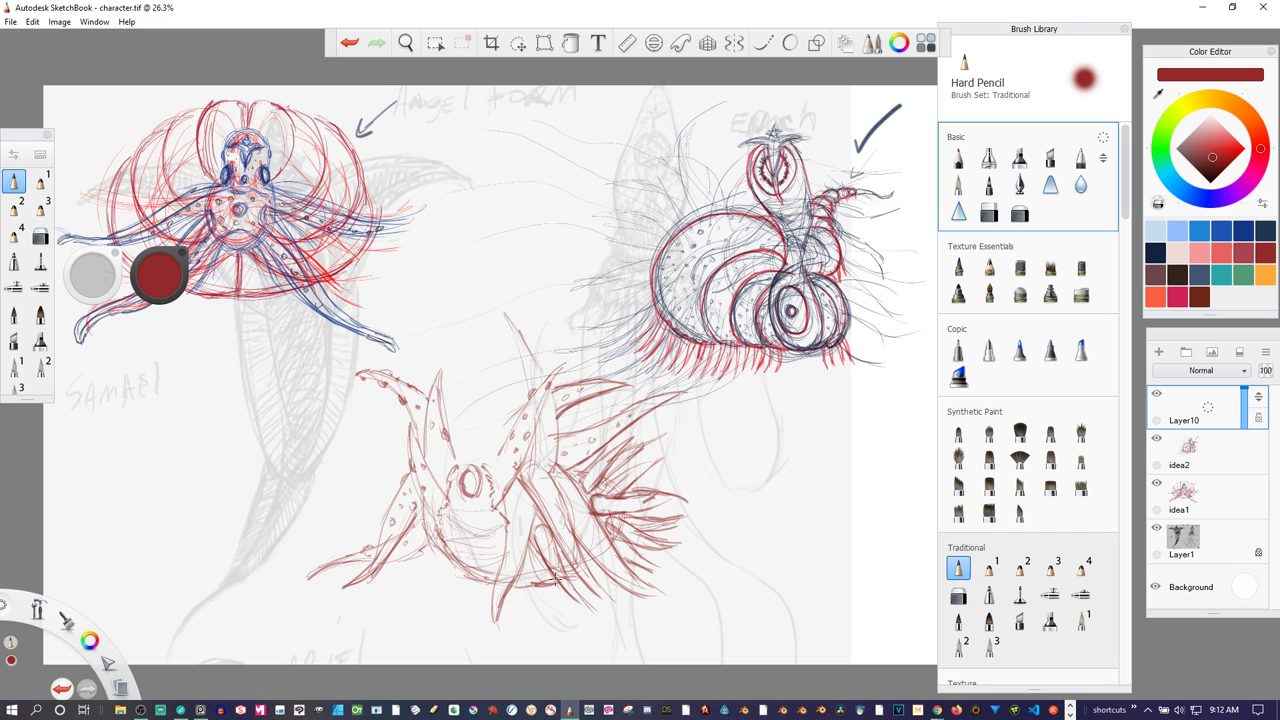
pyautogui.moveTo(543, 524)
pyautogui.mouseDown()
pyautogui.moveTo(556, 566)
pyautogui.moveTo(540, 521)
pyautogui.moveTo(537, 543)
pyautogui.moveTo(587, 603)
pyautogui.mouseUp()
pyautogui.moveTo(563, 554); pyautogui.dragTo(584, 579)
pyautogui.moveTo(574, 541)
pyautogui.mouseDown()
pyautogui.moveTo(636, 582)
pyautogui.moveTo(588, 565)
pyautogui.mouseUp()
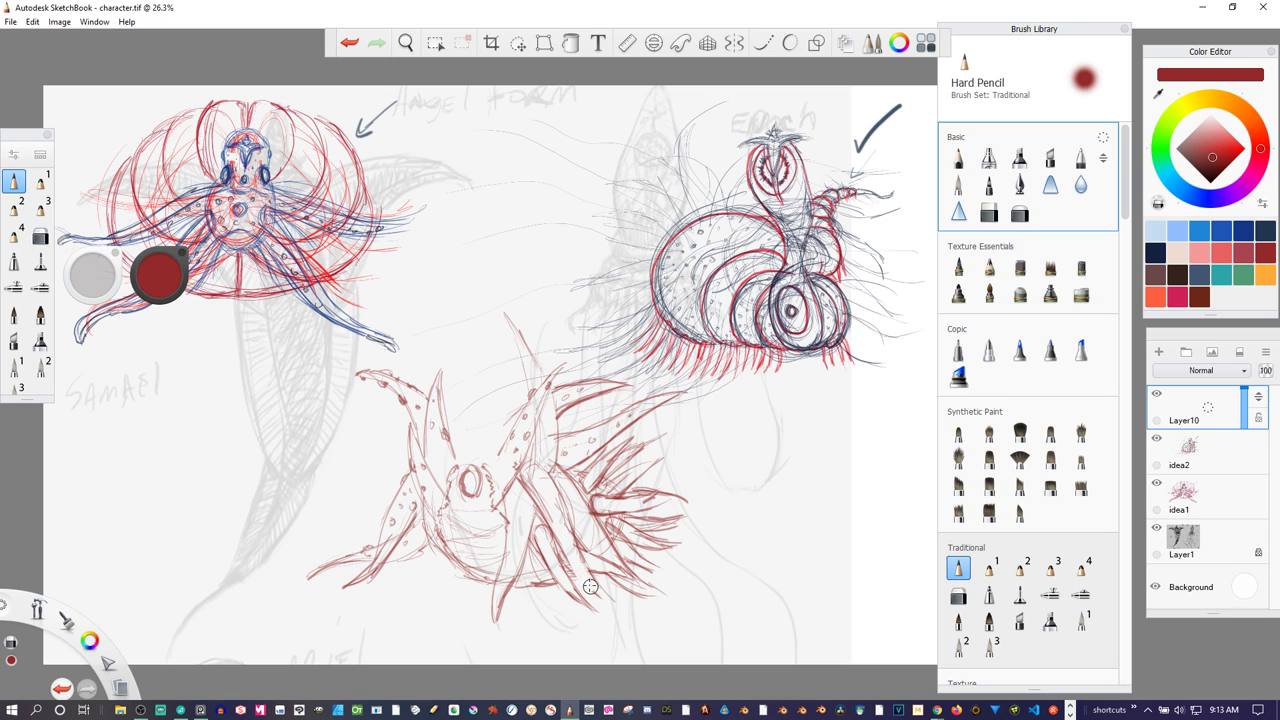
pyautogui.moveTo(551, 530); pyautogui.dragTo(607, 603)
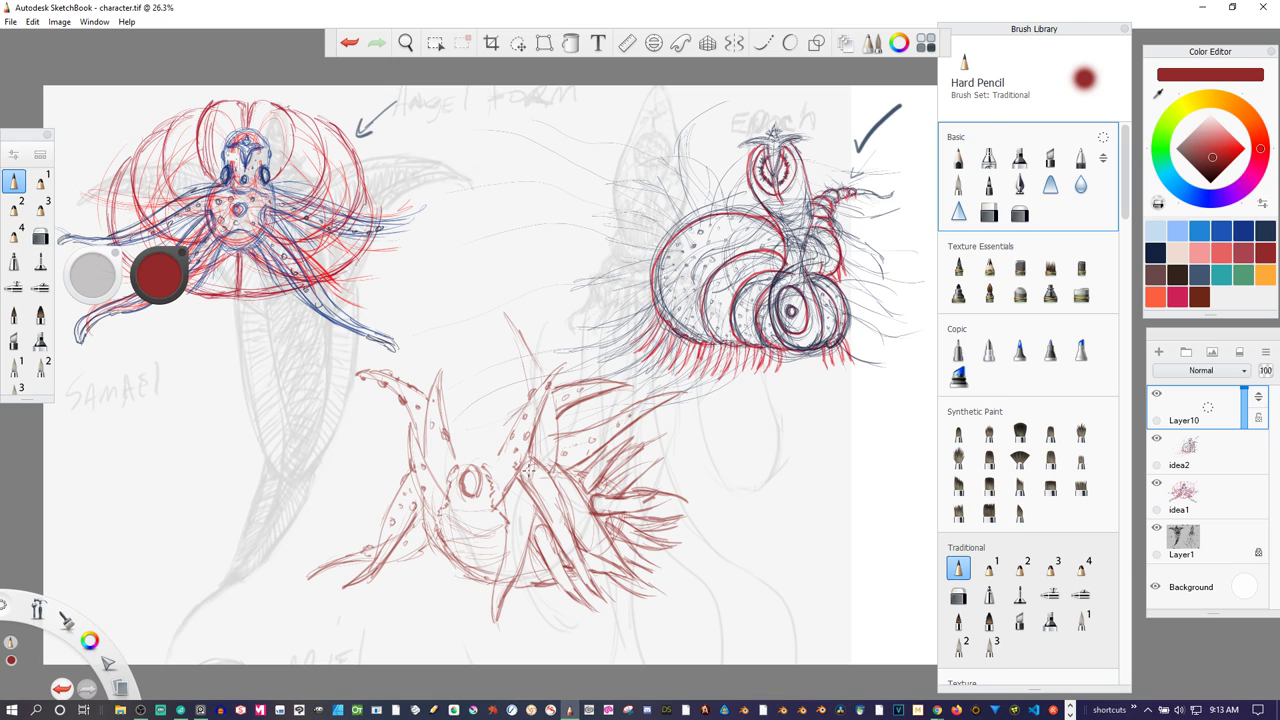
# - Refine the upper-right limbs, thicken the tall limb rising above them and add detail to the front leg
pyautogui.moveTo(549, 421); pyautogui.dragTo(552, 420)
pyautogui.press('e')
pyautogui.moveTo(530, 384)
pyautogui.mouseDown()
pyautogui.moveTo(501, 307)
pyautogui.moveTo(534, 391)
pyautogui.mouseUp()
pyautogui.moveTo(500, 312); pyautogui.dragTo(516, 328)
pyautogui.moveTo(518, 498); pyautogui.dragTo(519, 528)
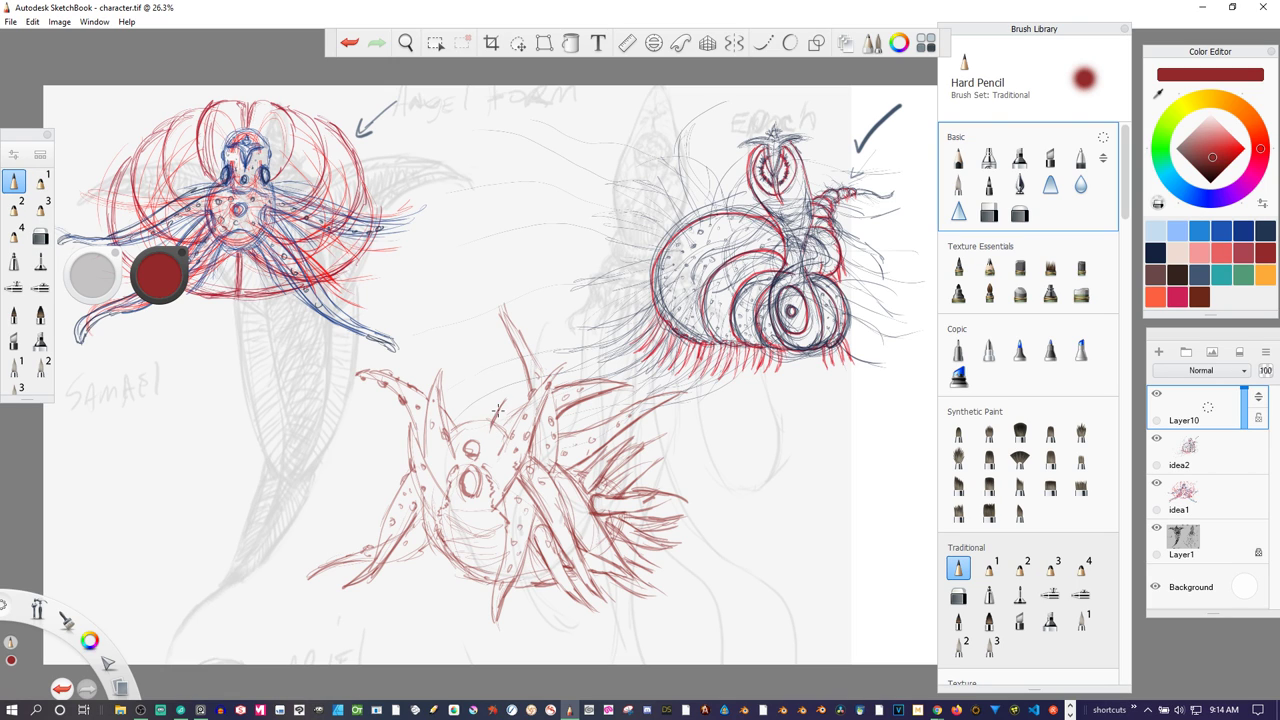
# - Draw the creature's small head above the central oval with short horns, facial details and a cross-shaped crest on a stalk
pyautogui.moveTo(491, 419)
pyautogui.mouseDown()
pyautogui.moveTo(516, 393)
pyautogui.moveTo(460, 419)
pyautogui.mouseUp()
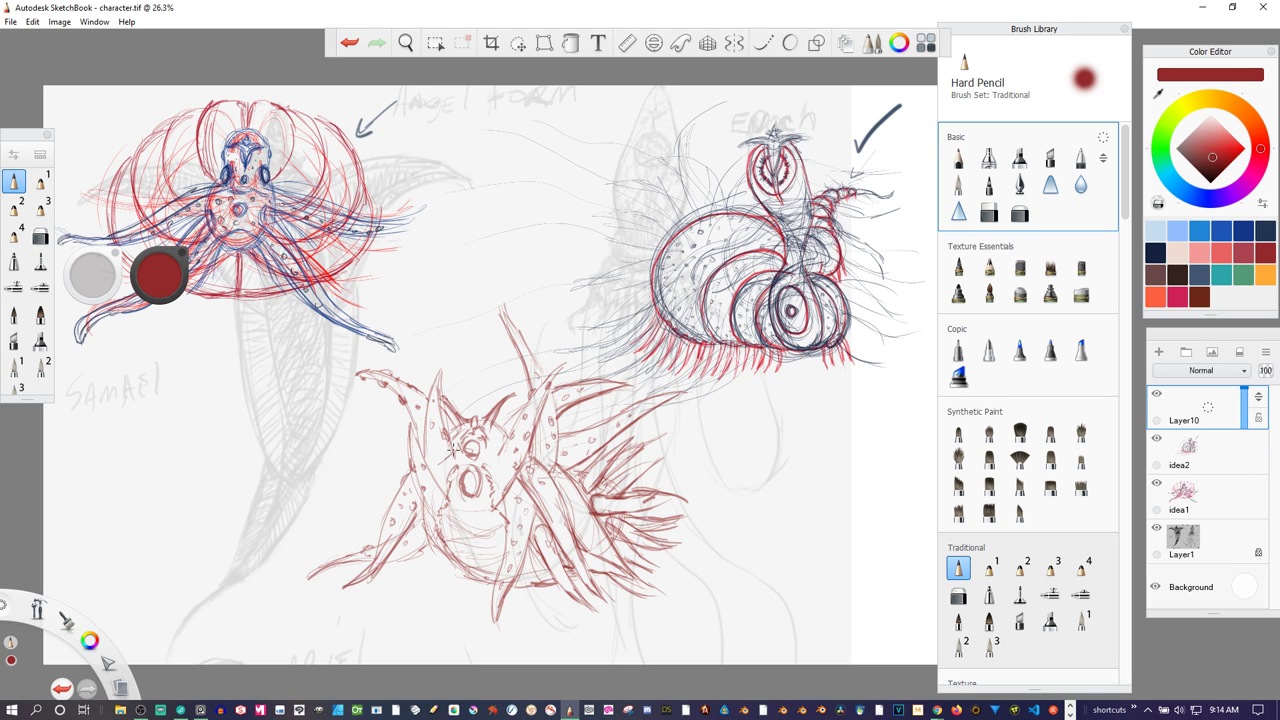
pyautogui.moveTo(456, 438); pyautogui.dragTo(446, 453)
pyautogui.moveTo(488, 446)
pyautogui.mouseDown()
pyautogui.moveTo(498, 460)
pyautogui.moveTo(483, 453)
pyautogui.mouseUp()
pyautogui.moveTo(487, 408)
pyautogui.mouseDown()
pyautogui.moveTo(475, 368)
pyautogui.moveTo(480, 382)
pyautogui.mouseUp()
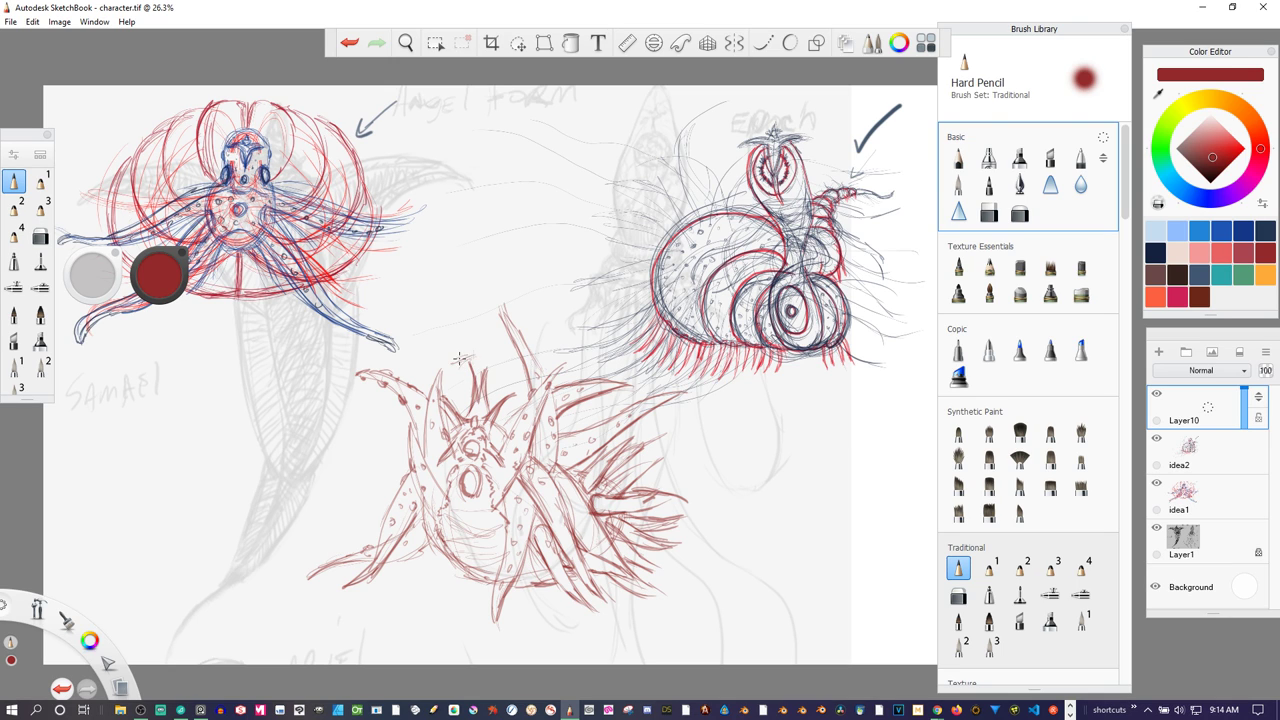
pyautogui.moveTo(496, 354)
pyautogui.mouseDown()
pyautogui.moveTo(458, 358)
pyautogui.moveTo(475, 375)
pyautogui.moveTo(479, 362)
pyautogui.mouseUp()
pyautogui.moveTo(468, 358)
pyautogui.mouseDown()
pyautogui.moveTo(448, 363)
pyautogui.moveTo(503, 361)
pyautogui.mouseUp()
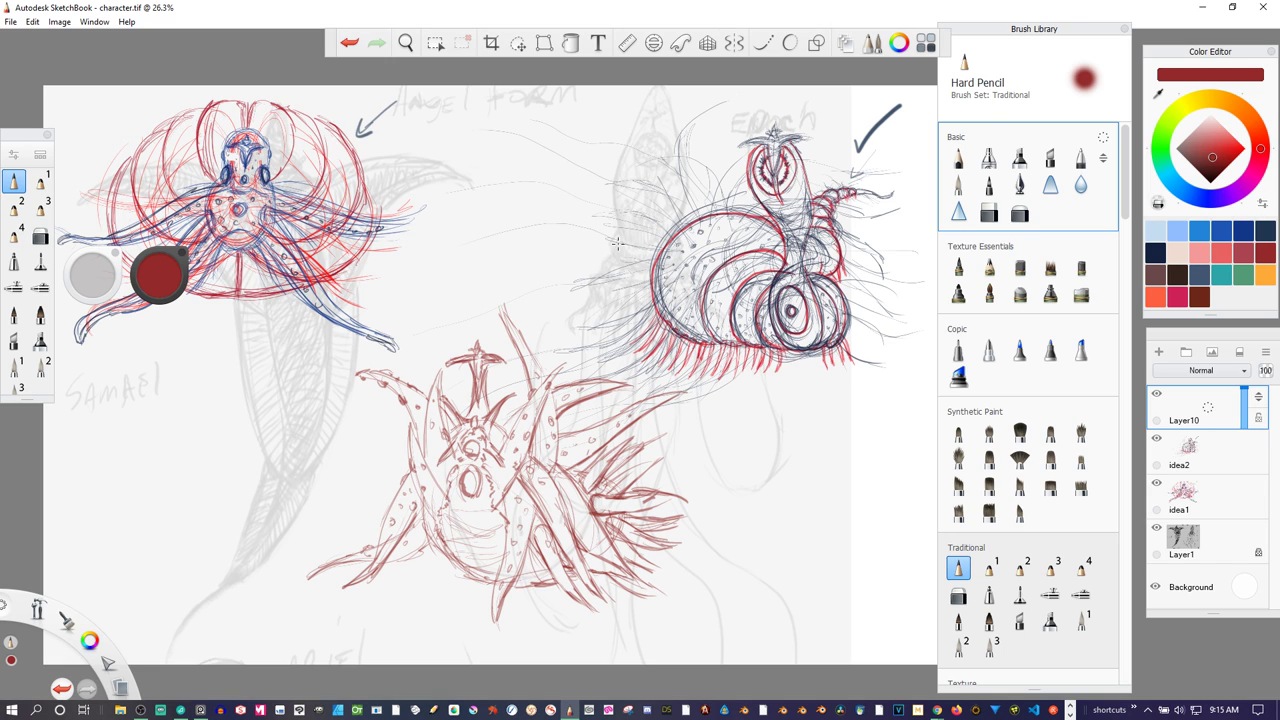
# - Firm up the limb outlines with blunt tips and fill the limbs and rear spines with small spots
pyautogui.moveTo(503, 296); pyautogui.dragTo(544, 374)
pyautogui.moveTo(578, 520); pyautogui.dragTo(610, 560)
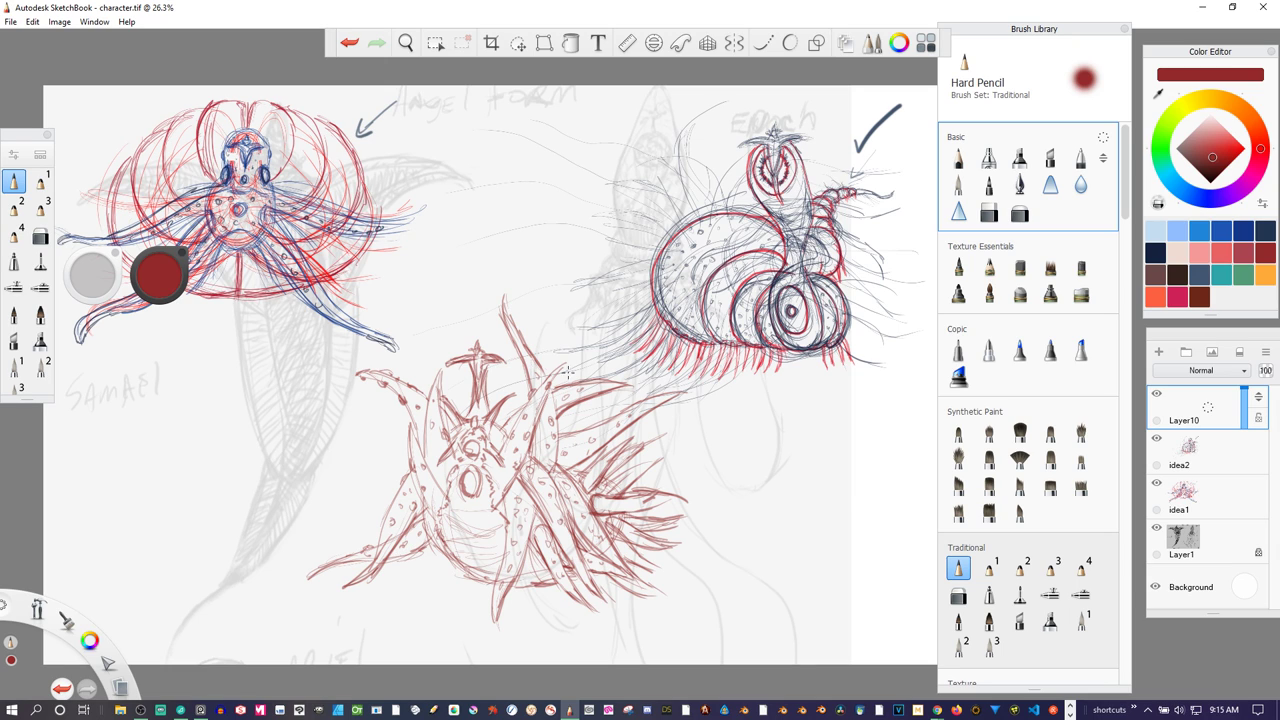
pyautogui.moveTo(492, 599); pyautogui.dragTo(499, 628)
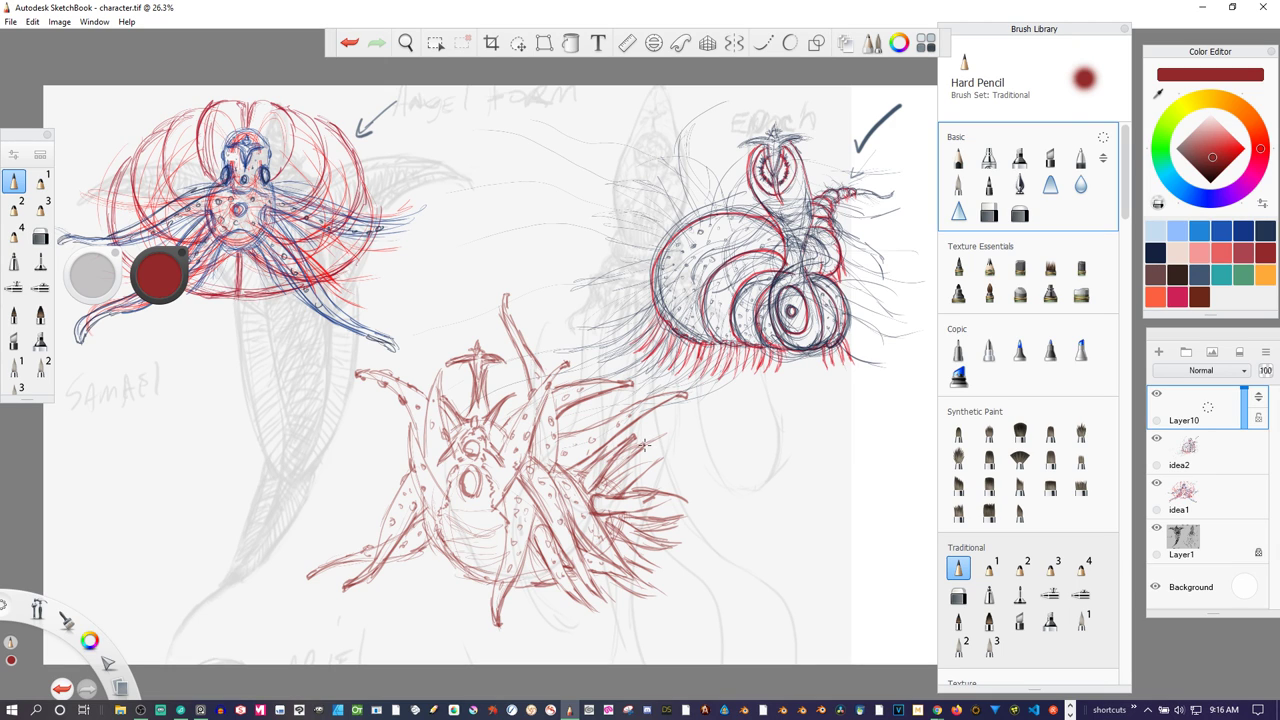
pyautogui.moveTo(634, 443); pyautogui.dragTo(606, 482)
pyautogui.moveTo(660, 494); pyautogui.dragTo(639, 504)
# - Draw long thin filaments trailing from the tips of the creature's tall upper limb, right tentacles, rear spines and front leg
pyautogui.moveTo(503, 292); pyautogui.dragTo(562, 222)
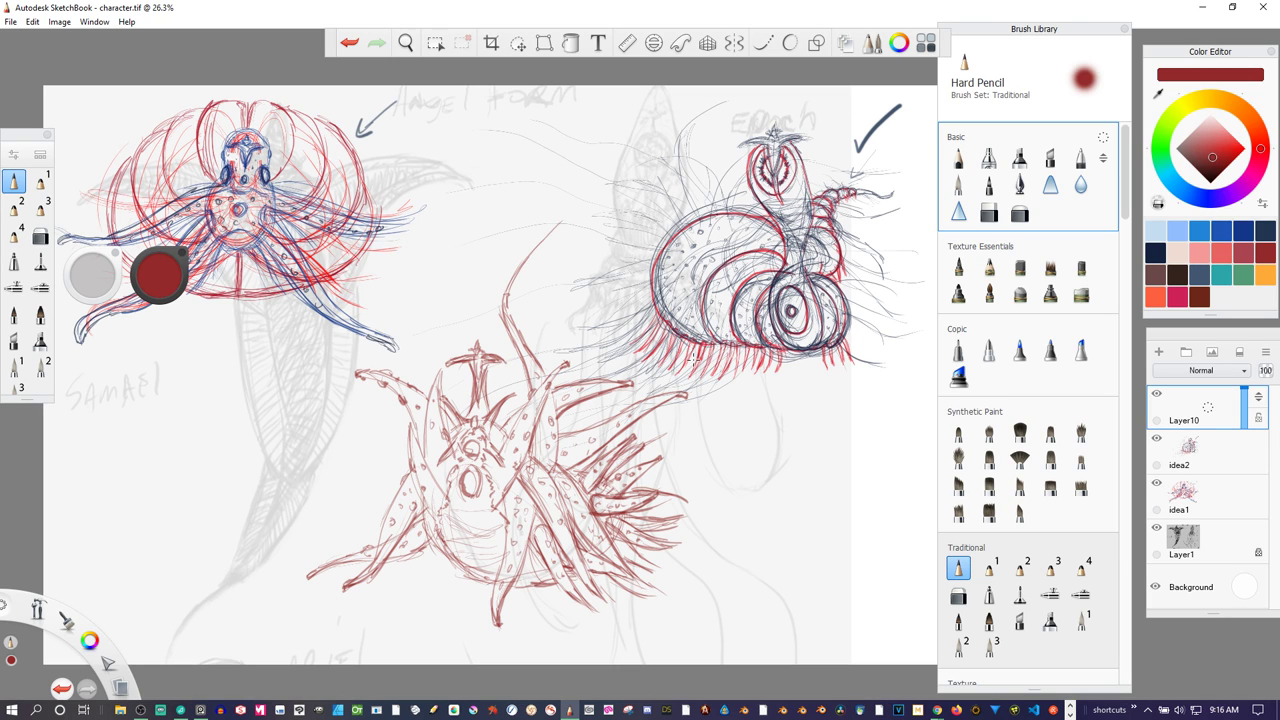
pyautogui.moveTo(689, 397)
pyautogui.mouseDown()
pyautogui.moveTo(741, 429)
pyautogui.moveTo(690, 392)
pyautogui.moveTo(760, 458)
pyautogui.mouseUp()
pyautogui.moveTo(633, 381)
pyautogui.mouseDown()
pyautogui.moveTo(686, 347)
pyautogui.moveTo(669, 359)
pyautogui.mouseUp()
pyautogui.moveTo(627, 383); pyautogui.dragTo(691, 341)
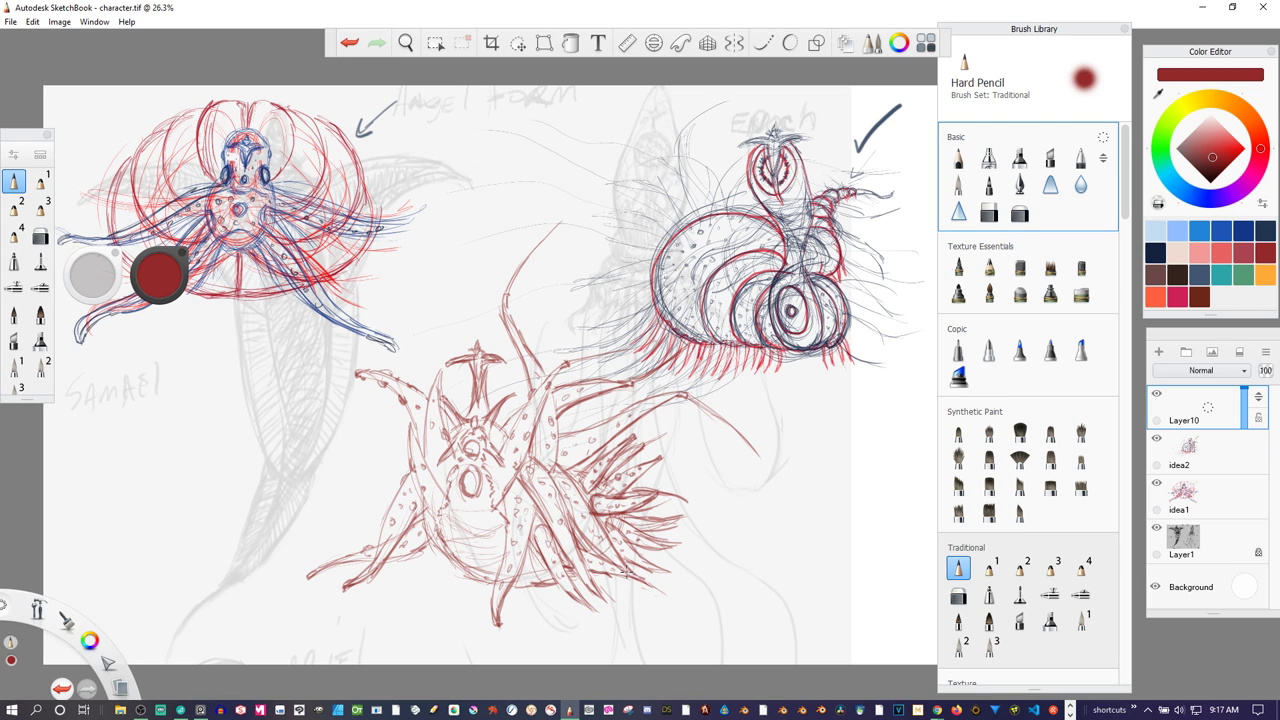
pyautogui.moveTo(646, 582)
pyautogui.mouseDown()
pyautogui.moveTo(702, 591)
pyautogui.moveTo(654, 583)
pyautogui.moveTo(746, 580)
pyautogui.moveTo(666, 586)
pyautogui.moveTo(733, 583)
pyautogui.mouseUp()
pyautogui.moveTo(708, 530); pyautogui.dragTo(760, 531)
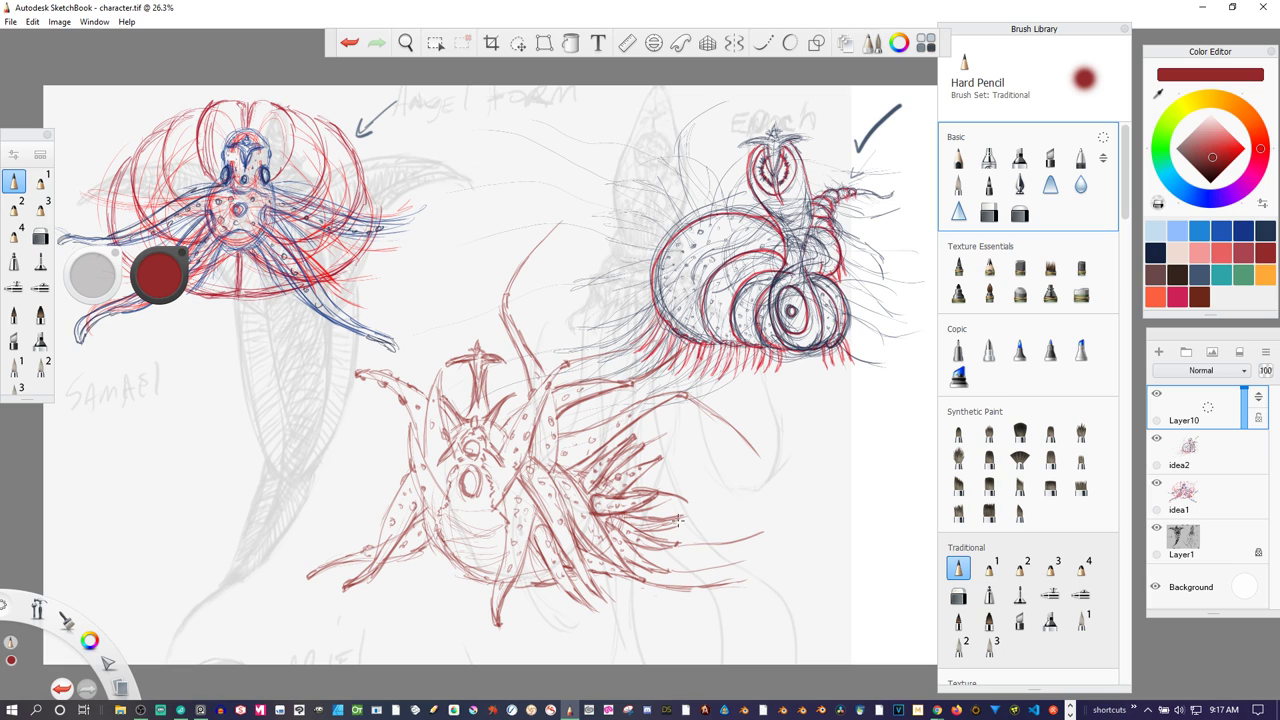
pyautogui.moveTo(648, 531); pyautogui.dragTo(754, 502)
pyautogui.moveTo(498, 626); pyautogui.dragTo(506, 656)
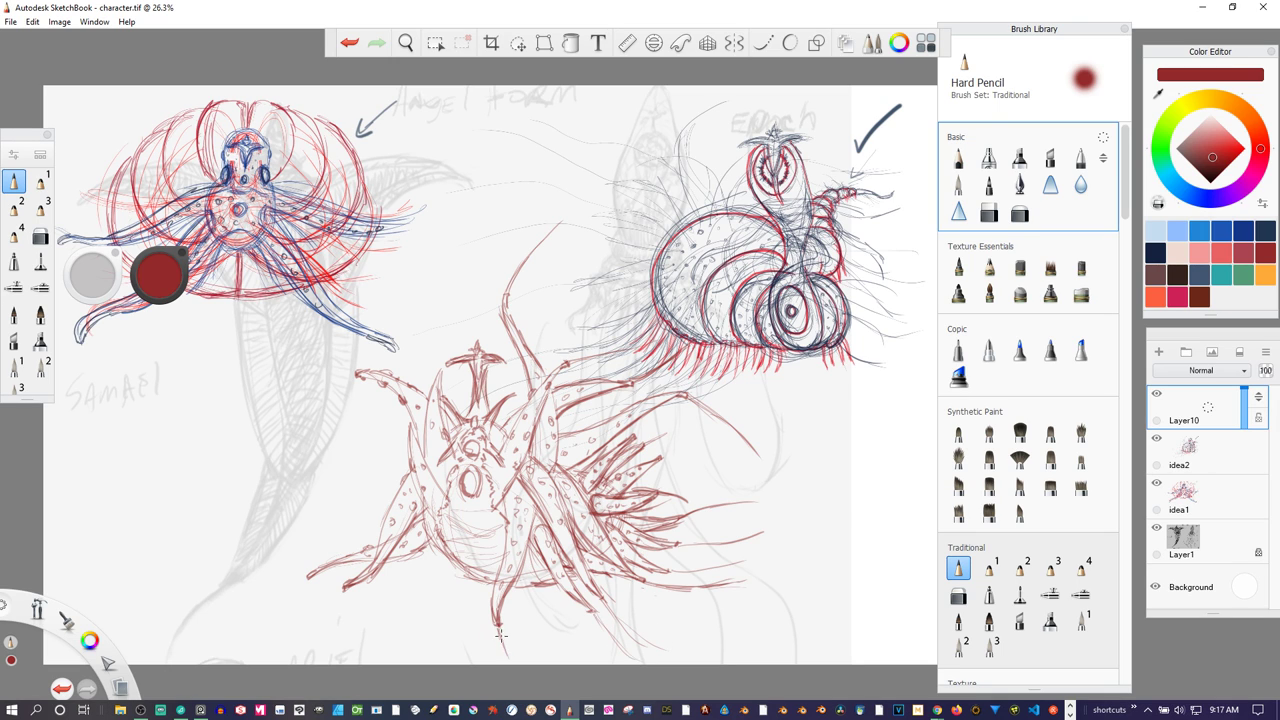
# - Add long thin filaments to the creature's left-side limb tips and fine contour lines across its rounded lower body
pyautogui.moveTo(346, 587)
pyautogui.mouseDown()
pyautogui.moveTo(251, 598)
pyautogui.moveTo(305, 578)
pyautogui.moveTo(201, 577)
pyautogui.mouseUp()
pyautogui.moveTo(313, 580); pyautogui.dragTo(204, 571)
pyautogui.moveTo(355, 376)
pyautogui.mouseDown()
pyautogui.moveTo(248, 454)
pyautogui.moveTo(200, 468)
pyautogui.mouseUp()
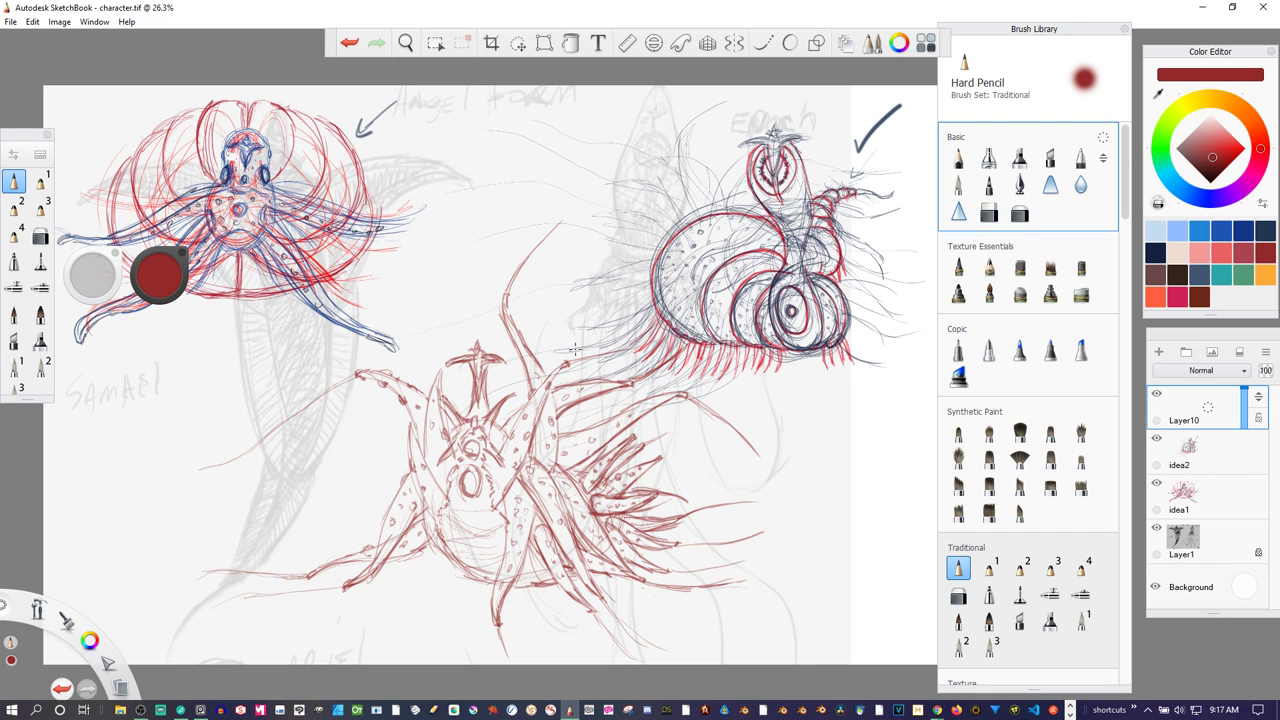
pyautogui.moveTo(445, 362); pyautogui.dragTo(421, 262)
pyautogui.moveTo(441, 366); pyautogui.dragTo(433, 288)
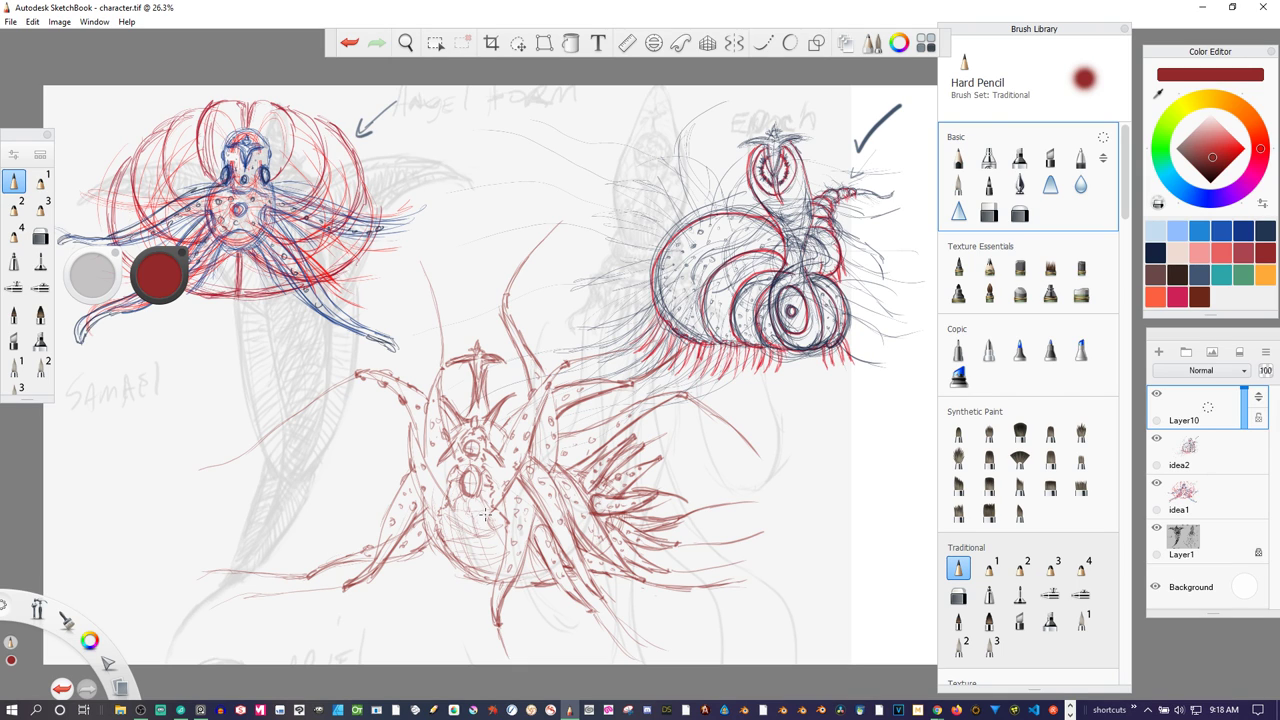
pyautogui.moveTo(458, 512); pyautogui.dragTo(453, 523)
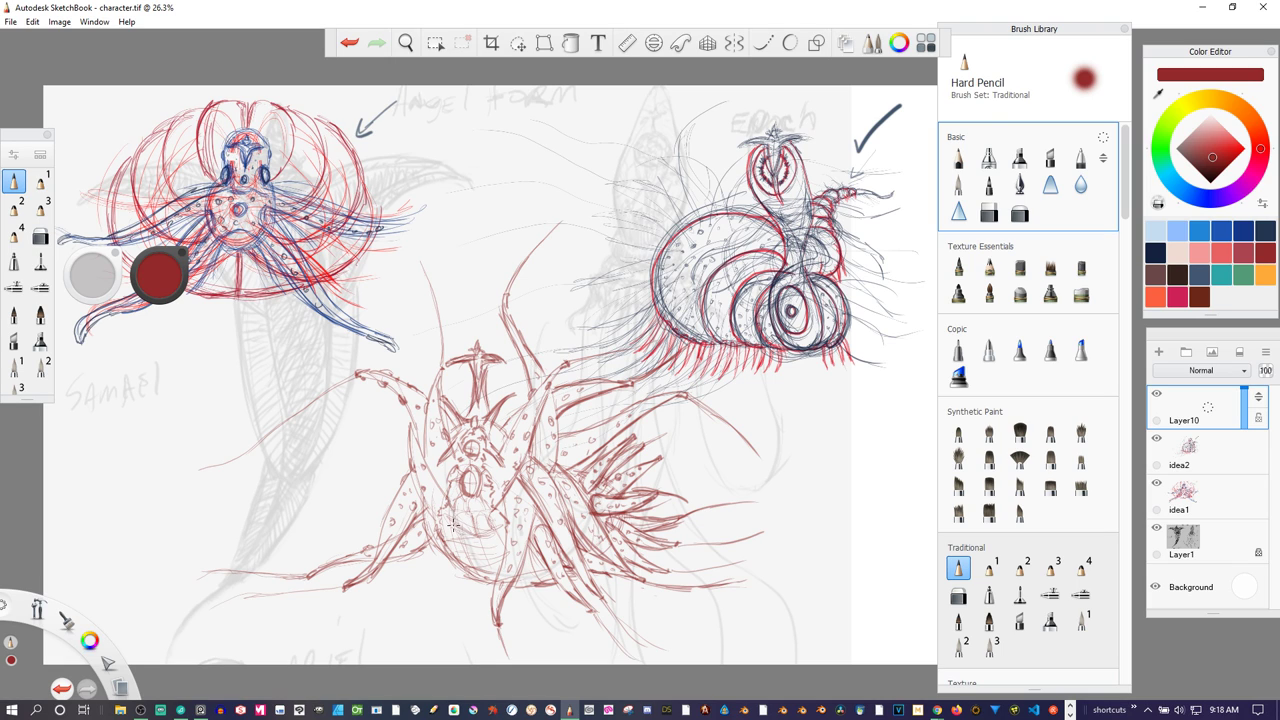
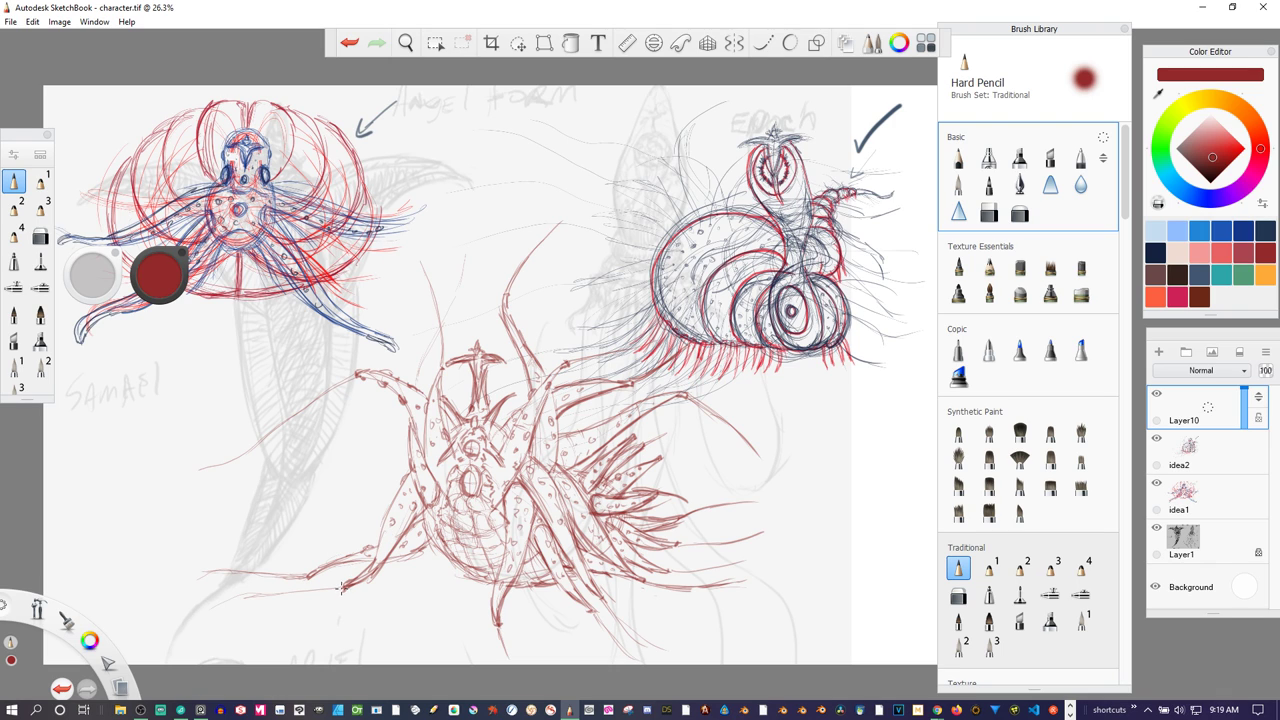
# - Add a last filament to the creature's lower-left limb, then scale the creature down slightly and reposition it in the lower middle of the canvas
pyautogui.moveTo(344, 588); pyautogui.dragTo(230, 598)
pyautogui.click(520, 44)
pyautogui.moveTo(594, 378); pyautogui.dragTo(595, 391)
pyautogui.moveTo(595, 447)
pyautogui.mouseDown()
pyautogui.moveTo(389, 478)
pyautogui.moveTo(413, 518)
pyautogui.moveTo(384, 523)
pyautogui.mouseUp()
pyautogui.moveTo(540, 488); pyautogui.dragTo(544, 474)
pyautogui.moveTo(564, 505)
pyautogui.mouseDown()
pyautogui.moveTo(579, 492)
pyautogui.moveTo(595, 277)
pyautogui.moveTo(240, 143)
pyautogui.moveTo(288, 114)
pyautogui.moveTo(49, 128)
pyautogui.mouseUp()
pyautogui.click(14, 183)
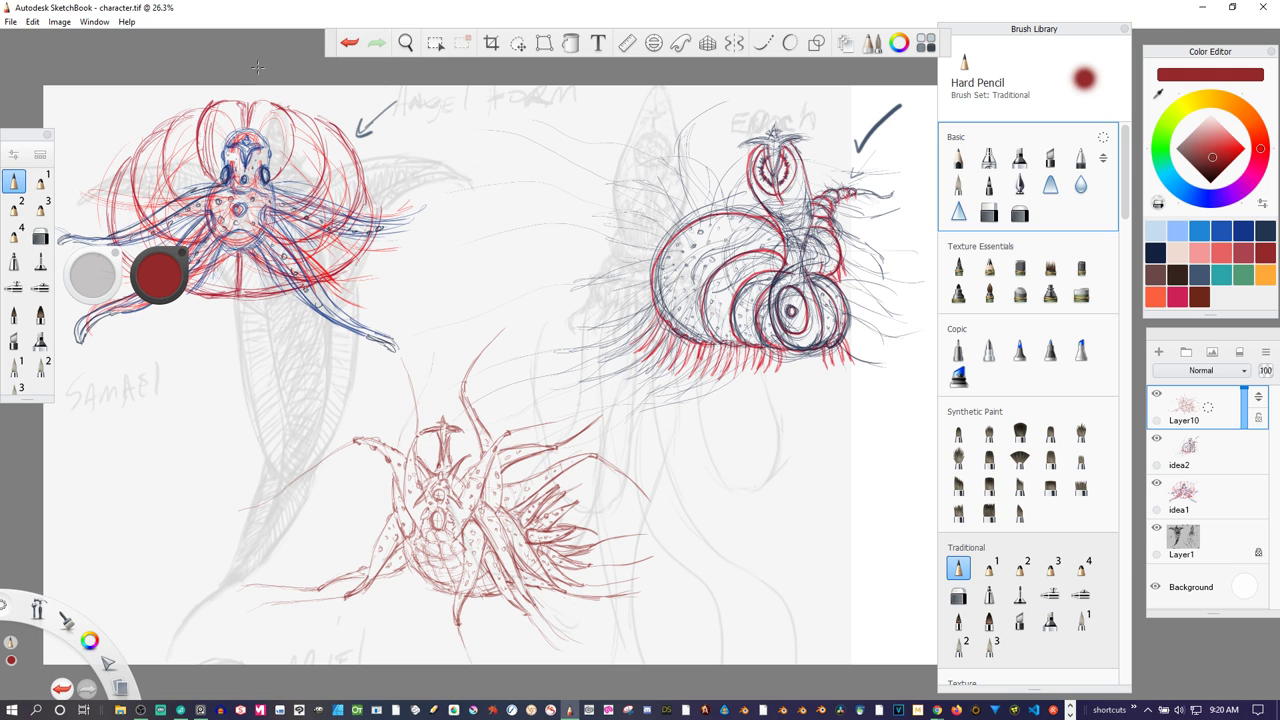
pyautogui.press('space')
pyautogui.moveTo(655, 305); pyautogui.dragTo(645, 313)
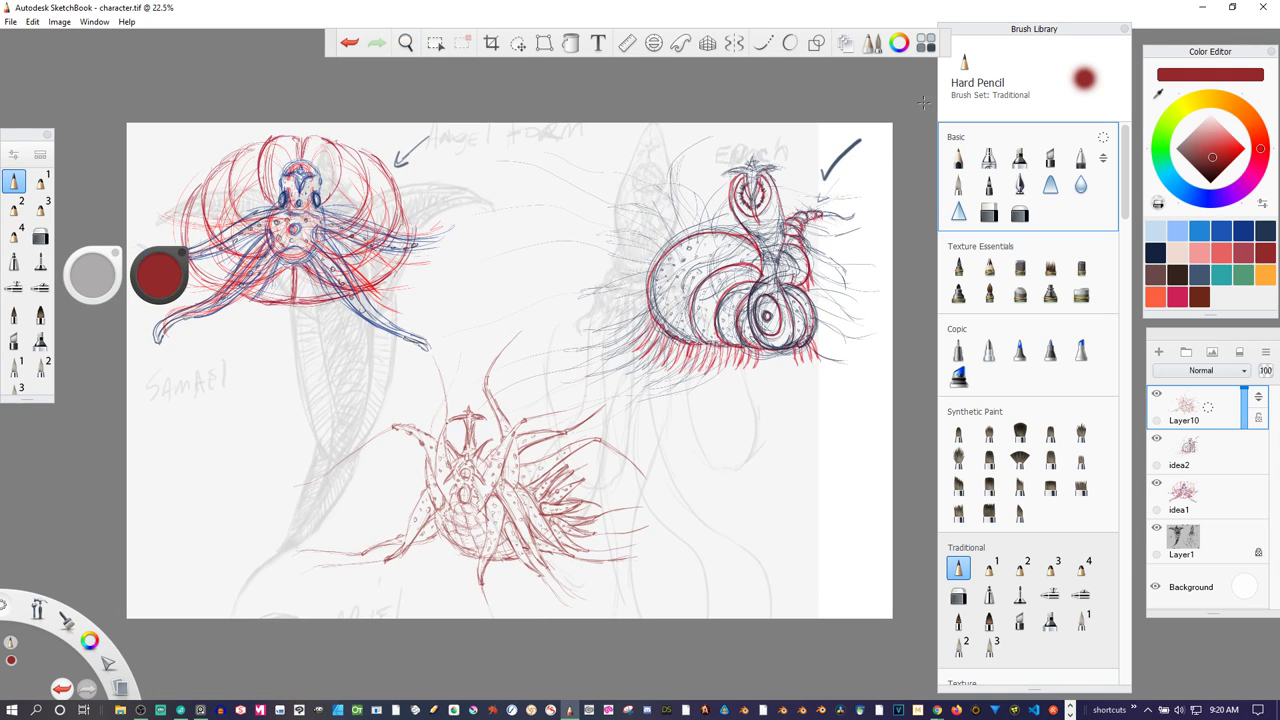
# - Erase the check mark beside the snail-like creature on the idea2 layer using the Hard Eraser
pyautogui.click(1206, 447)
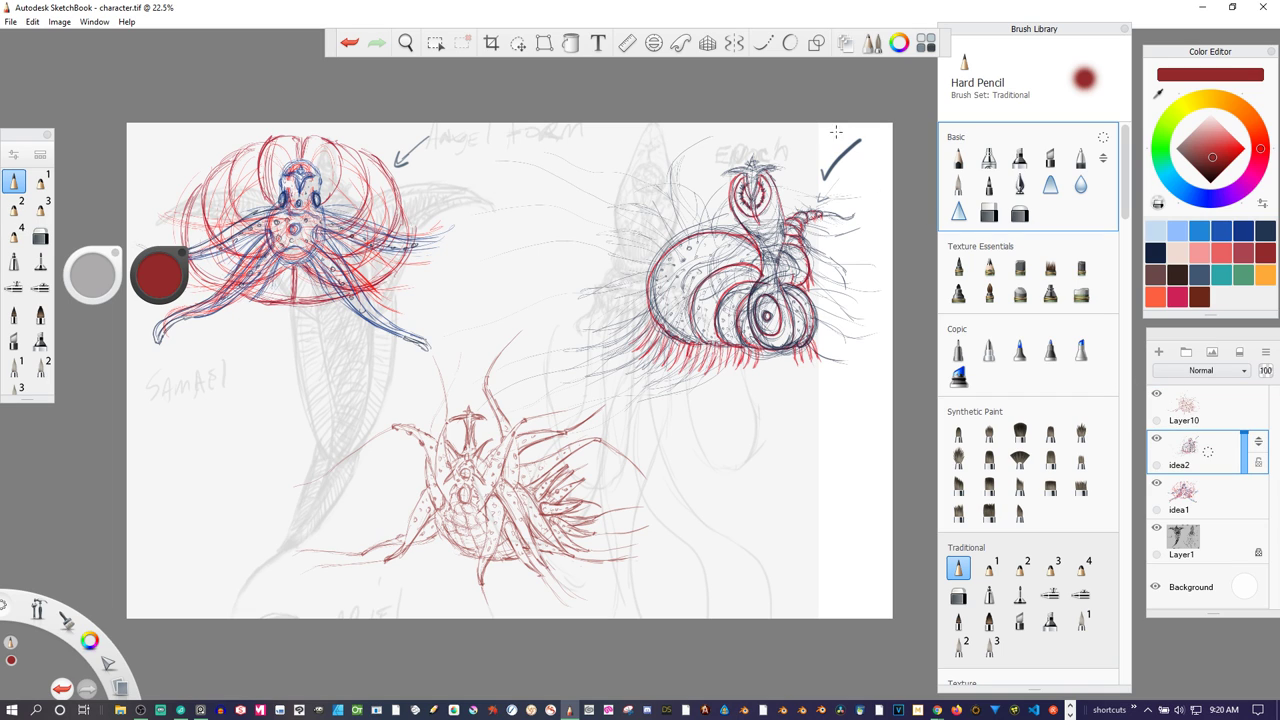
pyautogui.click(40, 235)
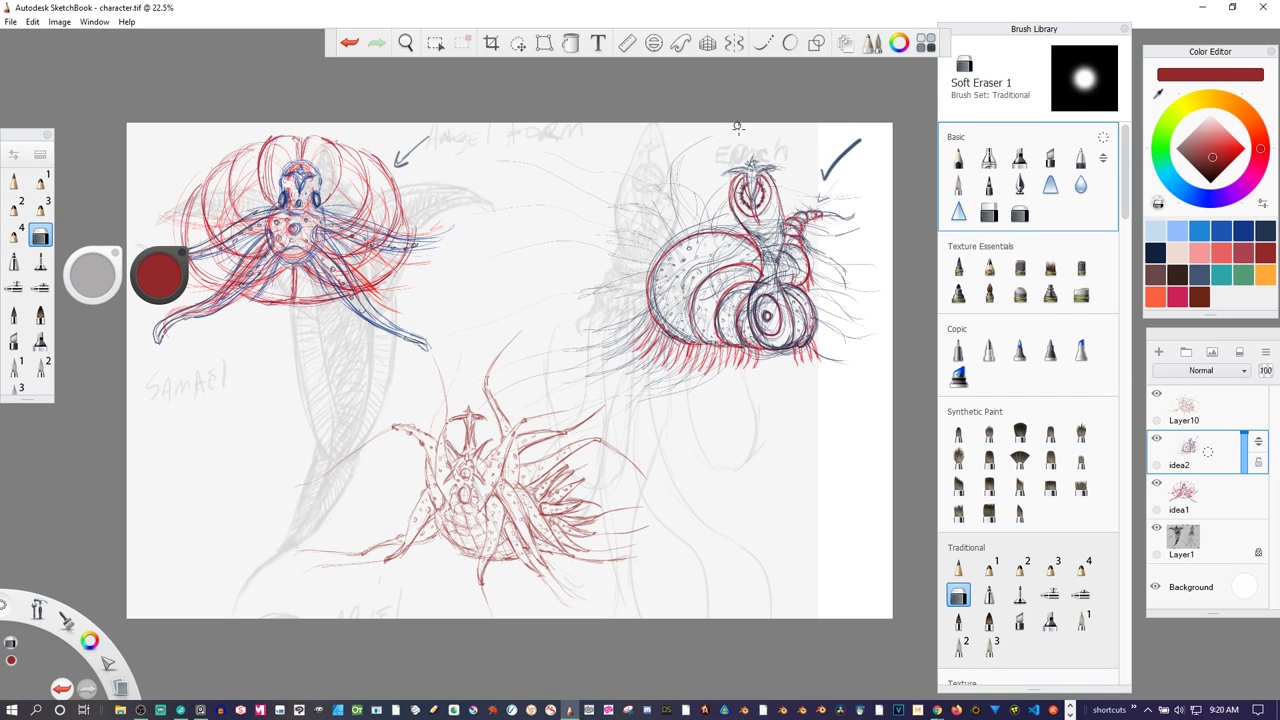
pyautogui.moveTo(829, 172); pyautogui.dragTo(853, 145)
pyautogui.click(989, 212)
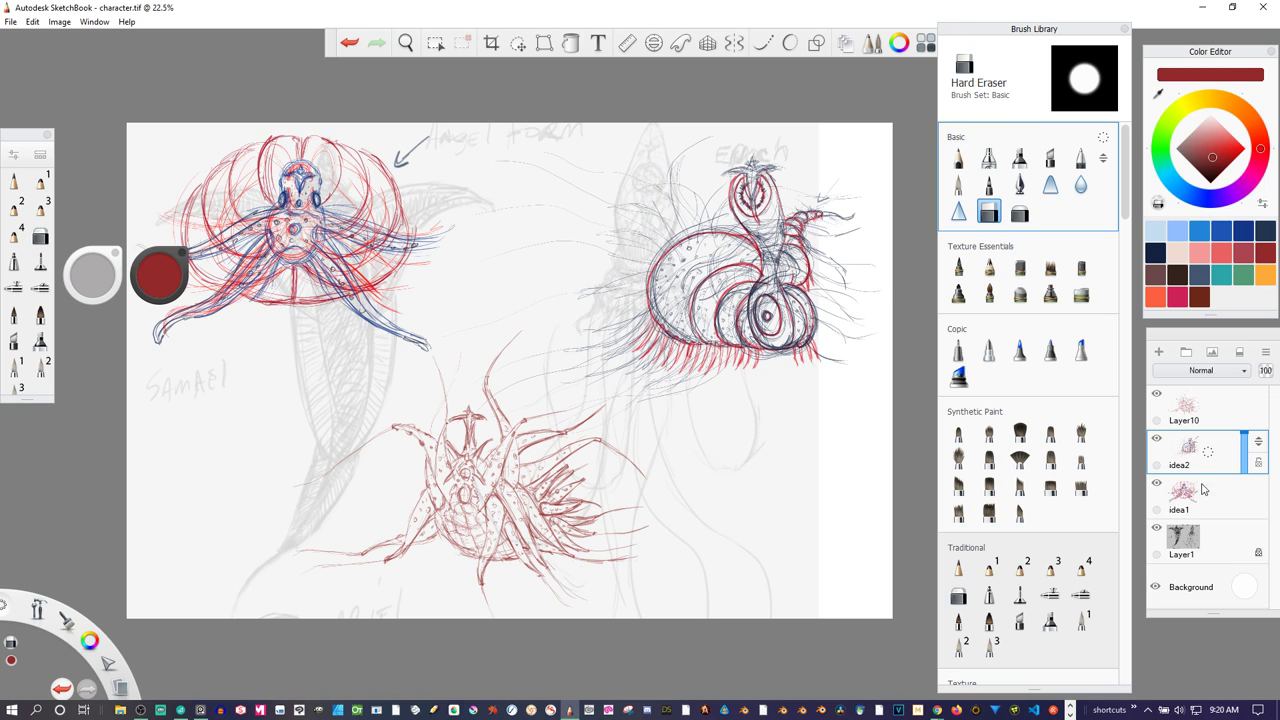
# - Erase the arrow beside the winged creature on the idea1 layer
pyautogui.click(1206, 404)
pyautogui.click(1190, 483)
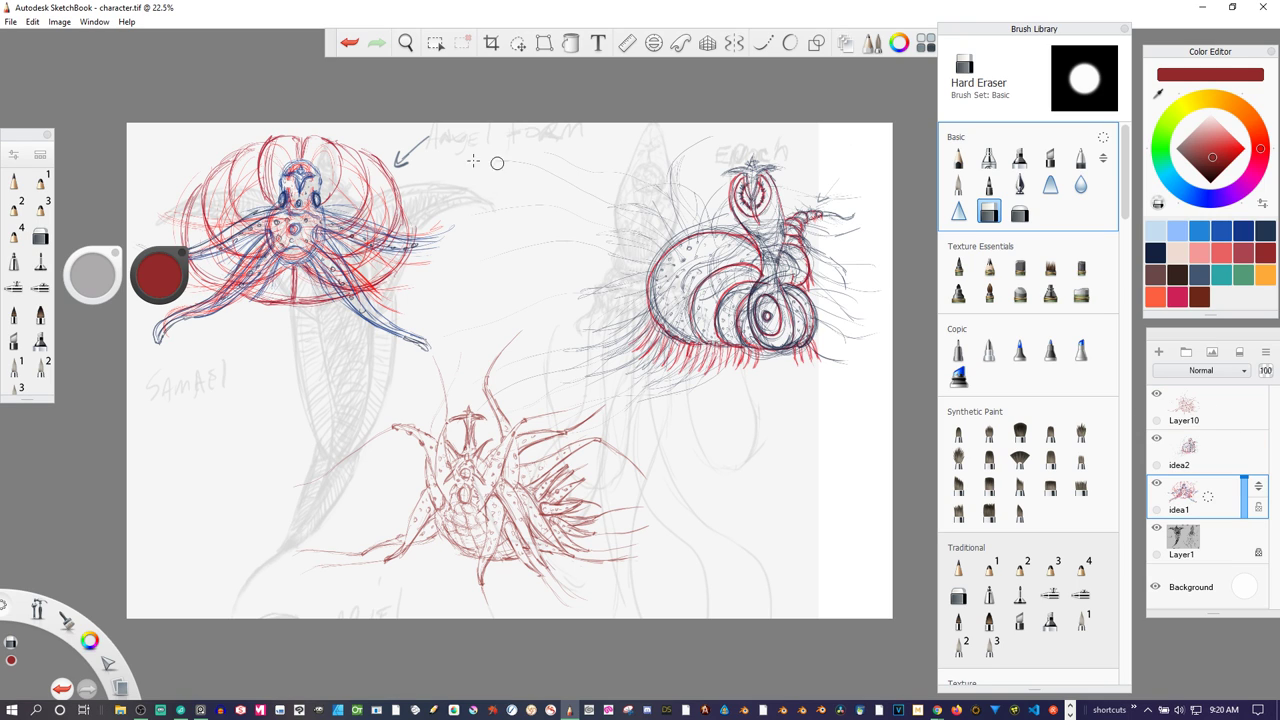
pyautogui.moveTo(400, 153); pyautogui.dragTo(428, 138)
# - Enlarge the many-limbed creature on Layer10 slightly, shift it a little to the right, and save the file
pyautogui.click(1190, 400)
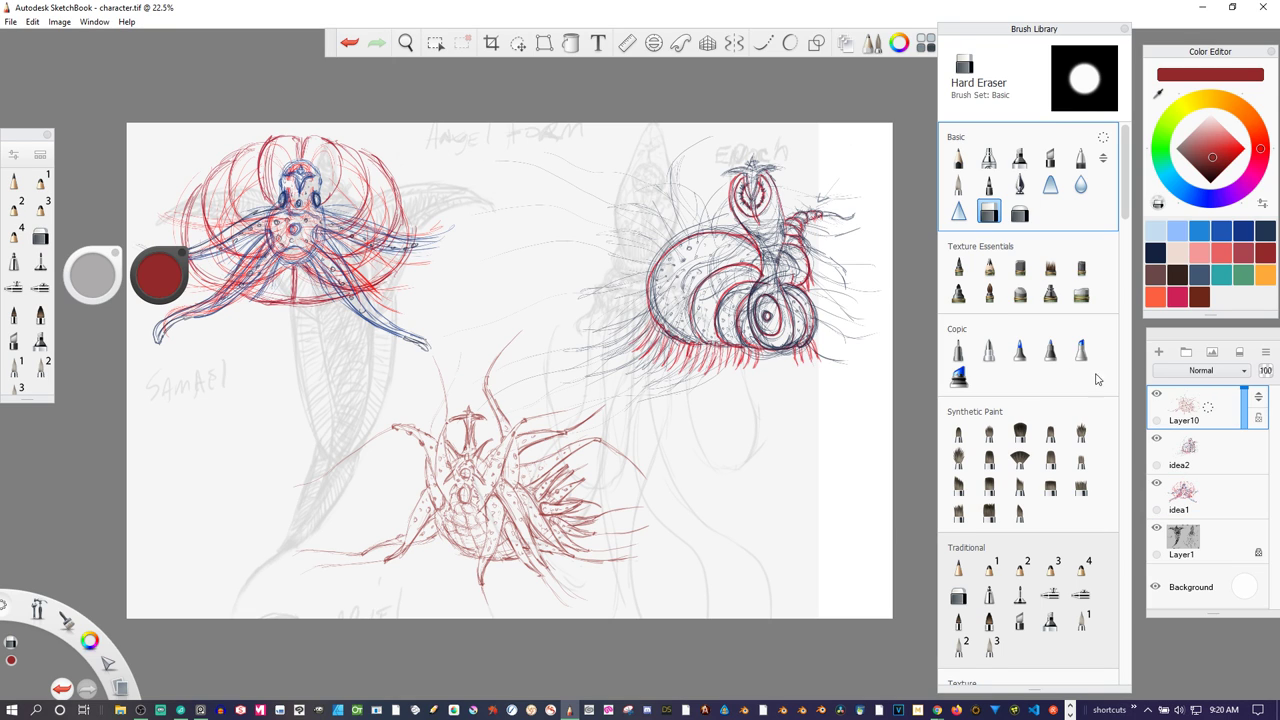
pyautogui.click(517, 43)
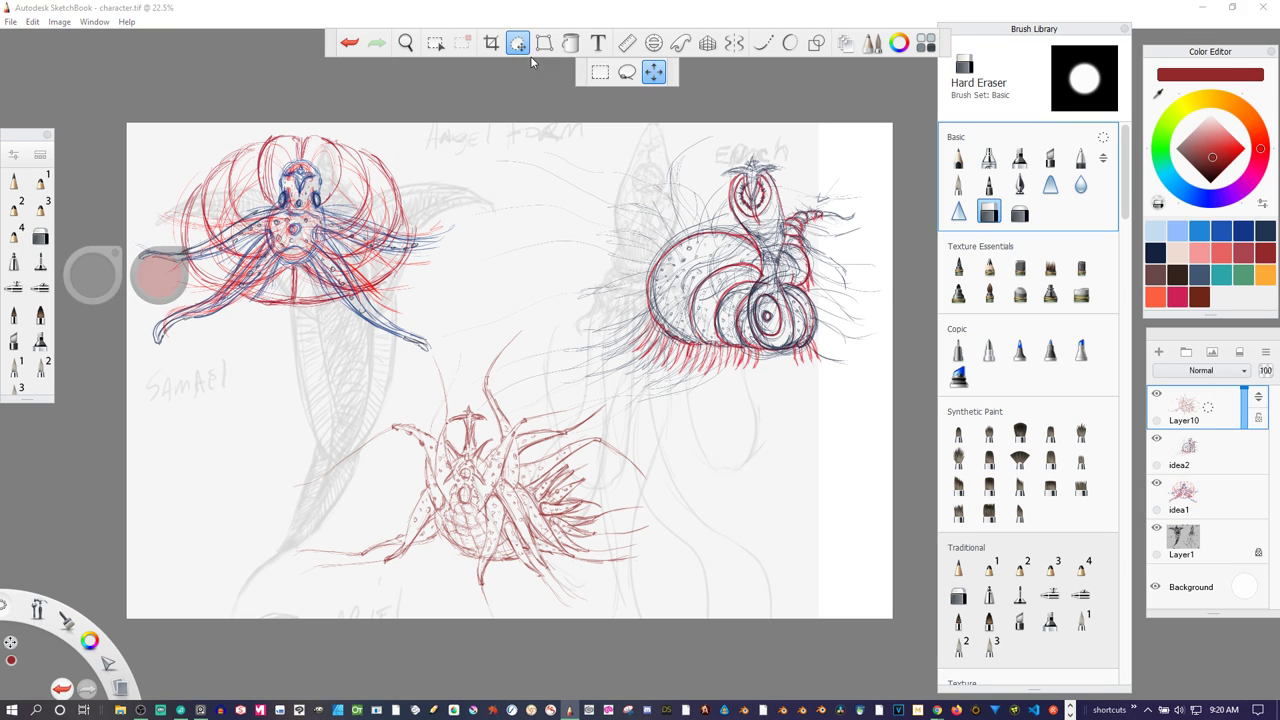
pyautogui.moveTo(618, 395)
pyautogui.mouseDown()
pyautogui.moveTo(622, 376)
pyautogui.moveTo(652, 395)
pyautogui.moveTo(673, 383)
pyautogui.mouseUp()
pyautogui.click(671, 335)
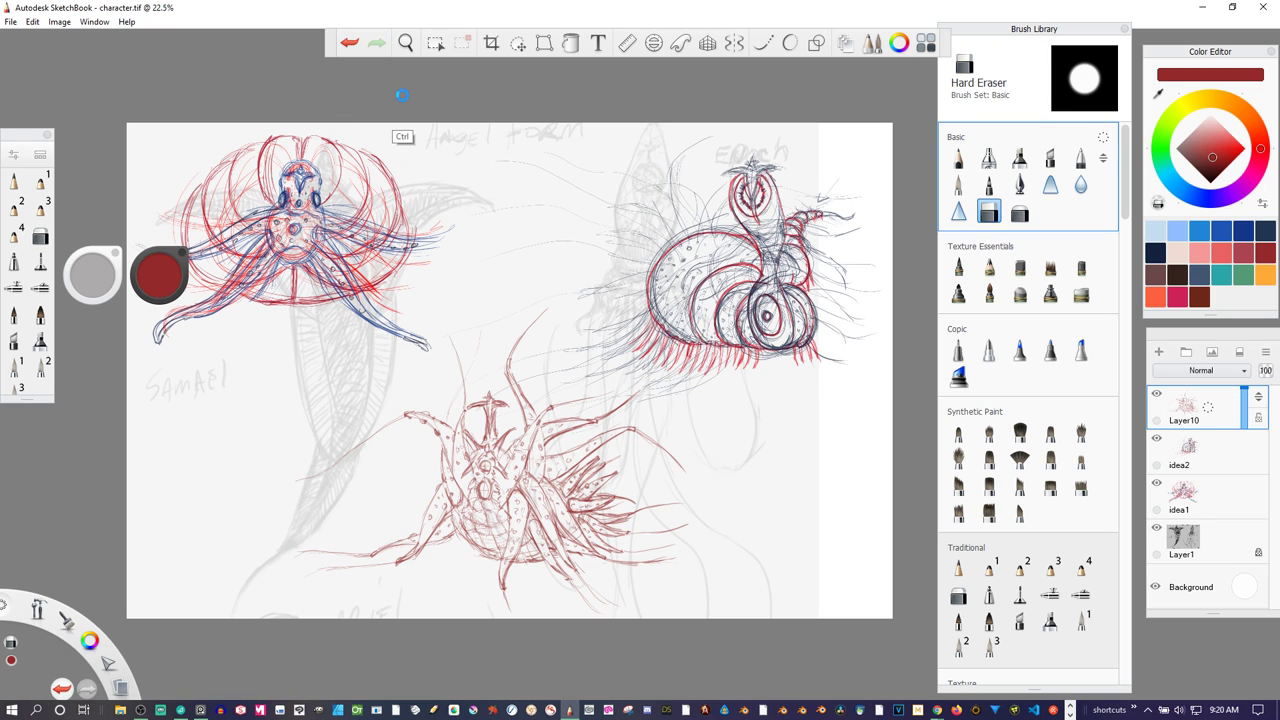
pyautogui.hotkey('ctrl', 's')
# - Hide the faded guide on Layer1, make the idea2 layer active and save the file
pyautogui.click(1157, 528)
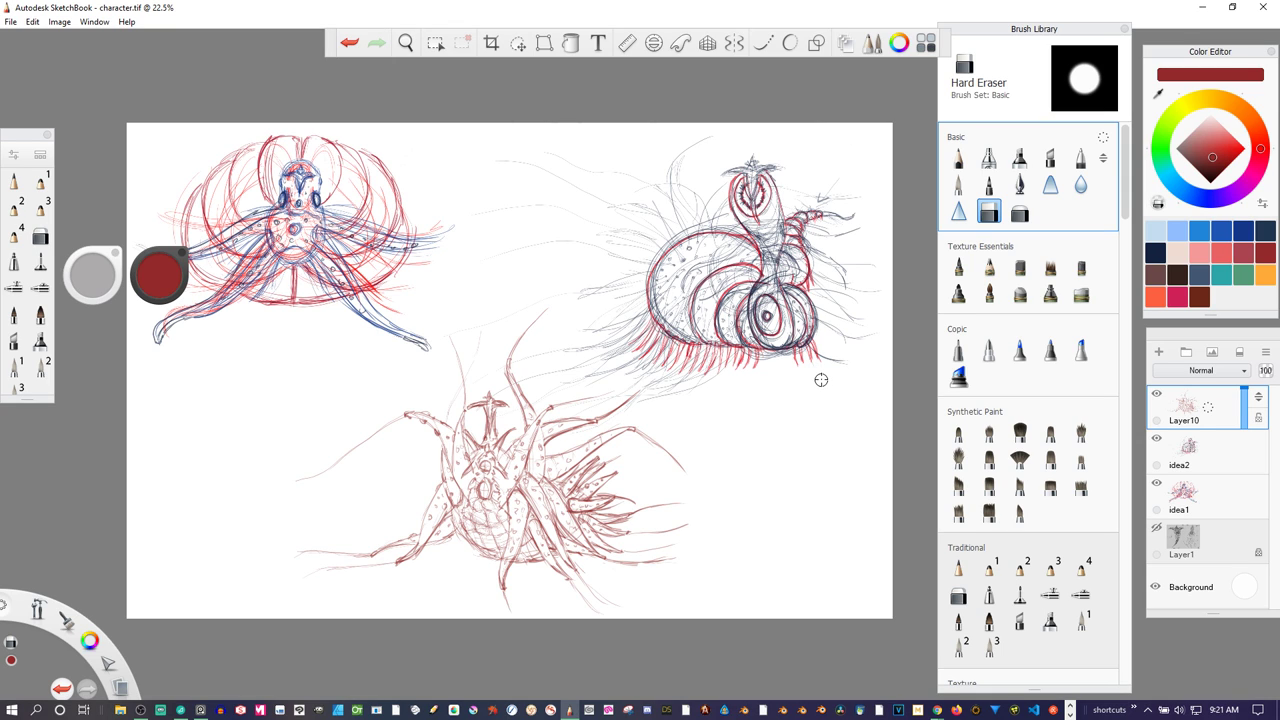
pyautogui.click(1209, 452)
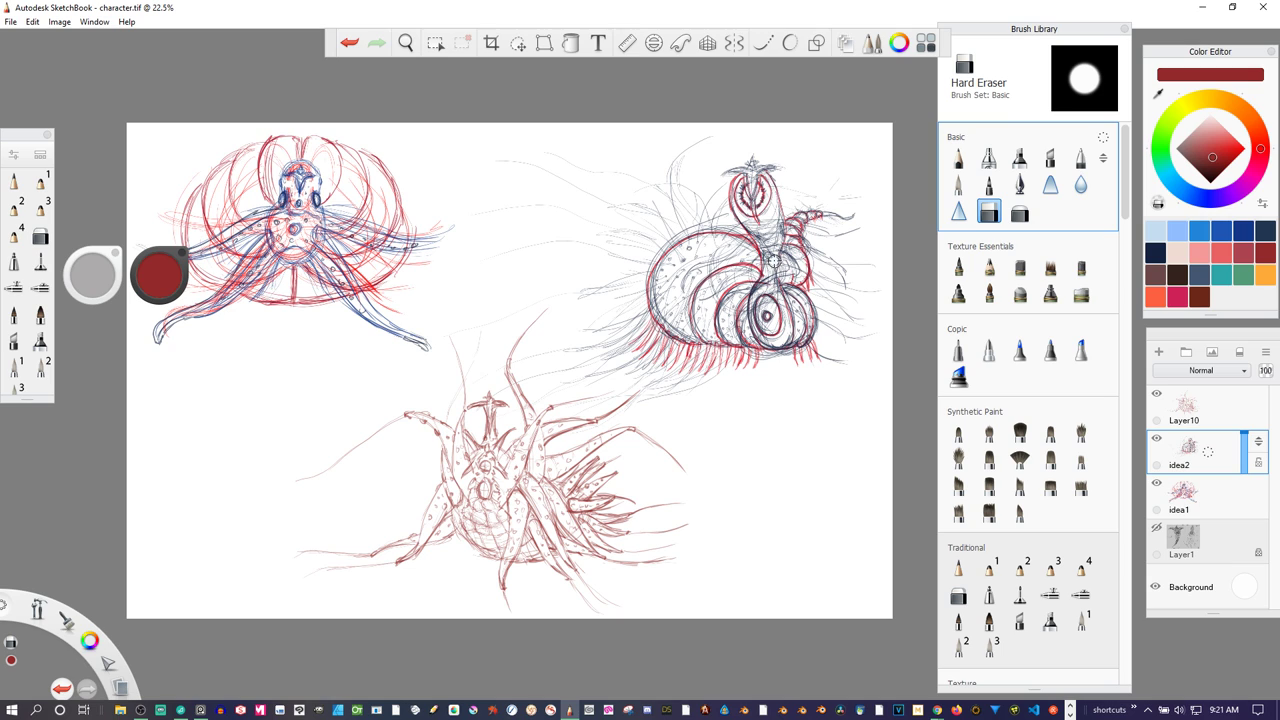
pyautogui.hotkey('ctrl', 'z')
pyautogui.hotkey('ctrl', 'y')
pyautogui.hotkey('ctrl', 's')
# - Move the winged creature on the idea1 layer slightly to the right
pyautogui.scroll(-1, 741, 368)
pyautogui.scroll(-2, 741, 368)
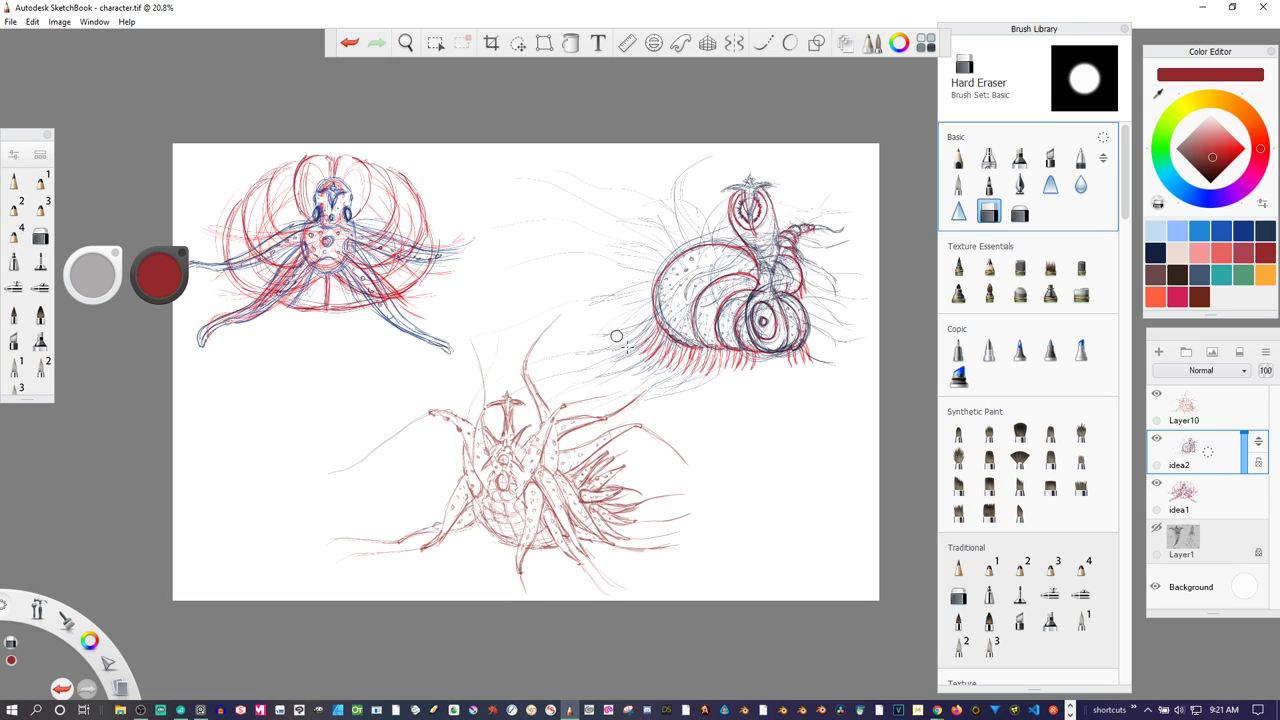
pyautogui.click(1209, 493)
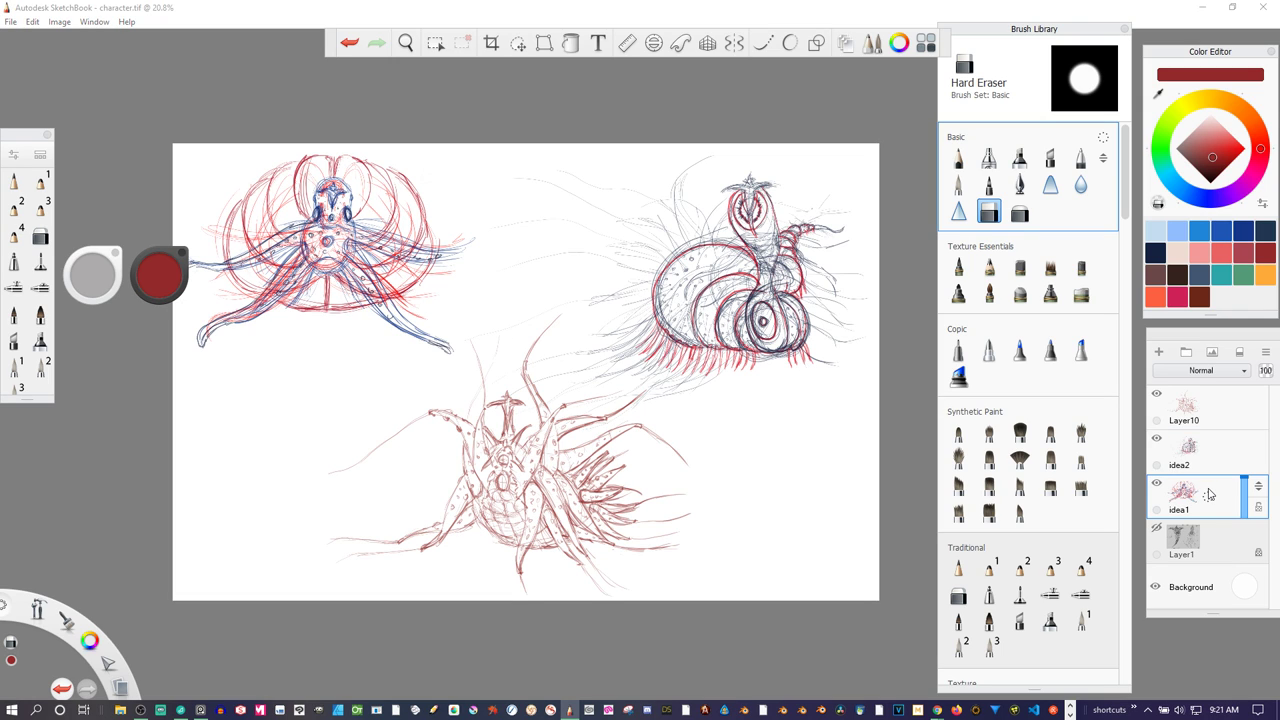
pyautogui.click(518, 43)
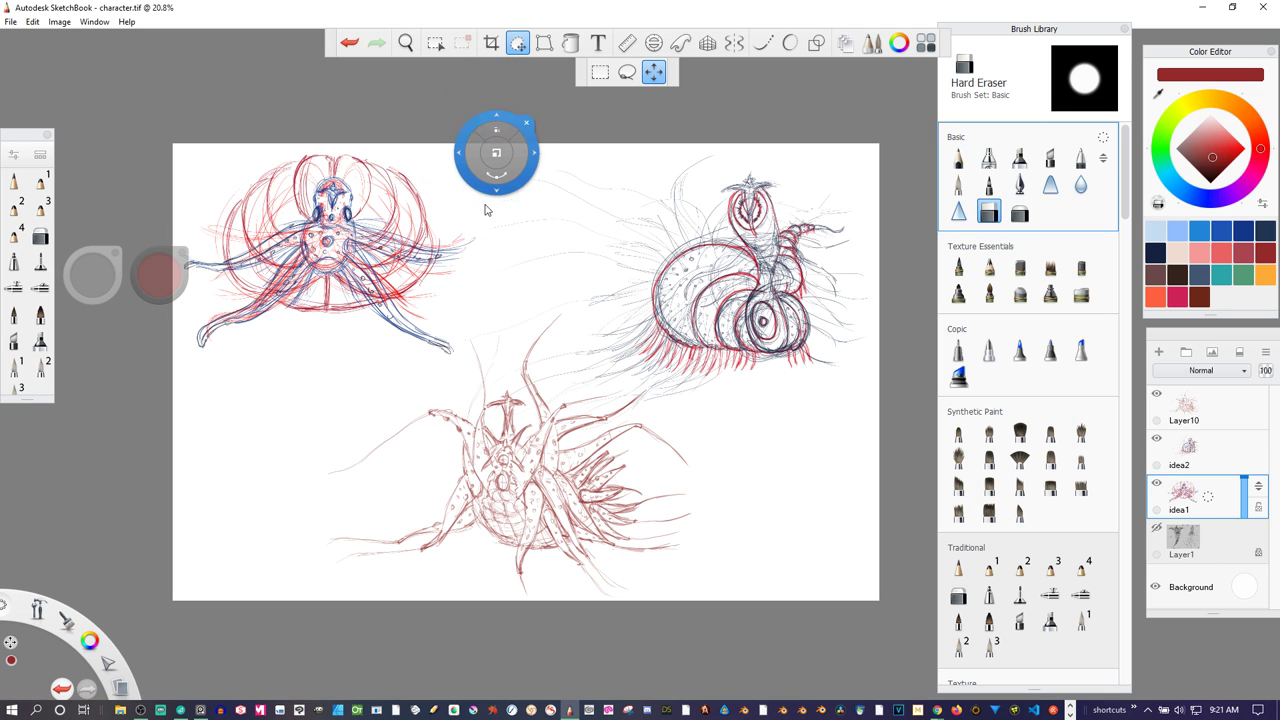
pyautogui.moveTo(495, 256)
pyautogui.mouseDown()
pyautogui.moveTo(514, 255)
pyautogui.moveTo(476, 400)
pyautogui.moveTo(542, 488)
pyautogui.moveTo(615, 537)
pyautogui.mouseUp()
pyautogui.click(673, 472)
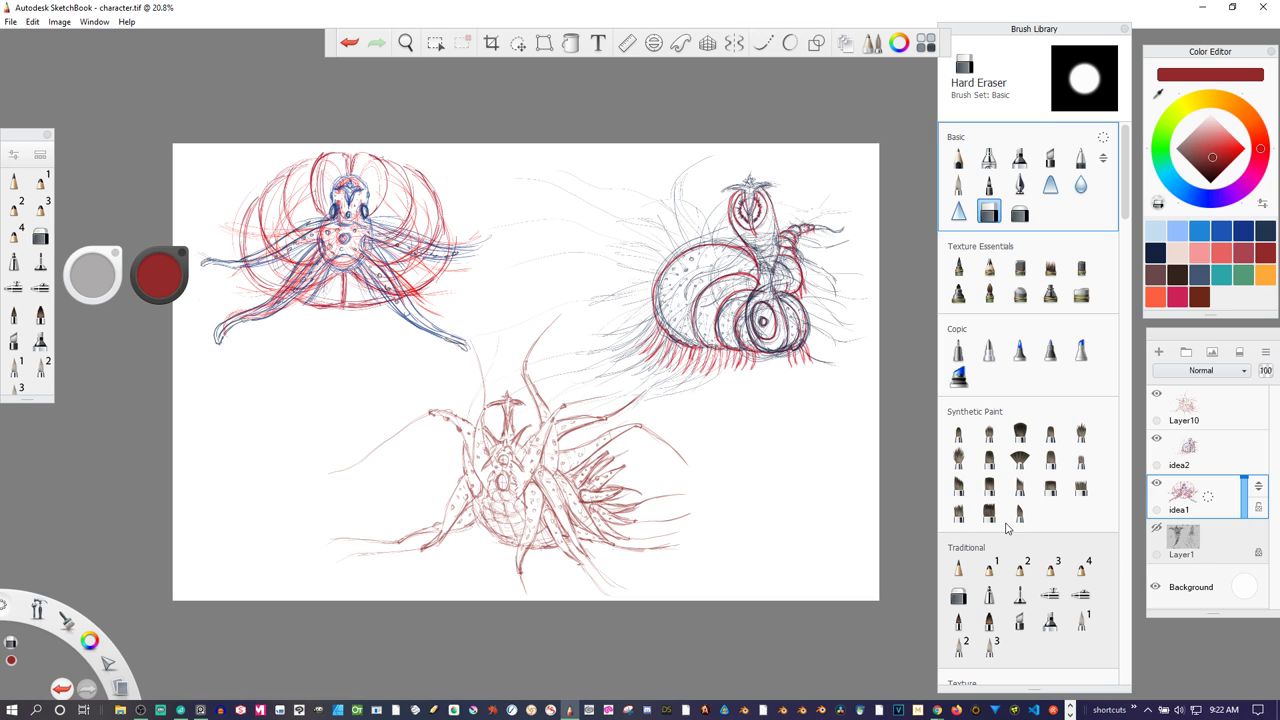
# - Check the date and time in the system calendar and close it
pyautogui.click(1220, 709)
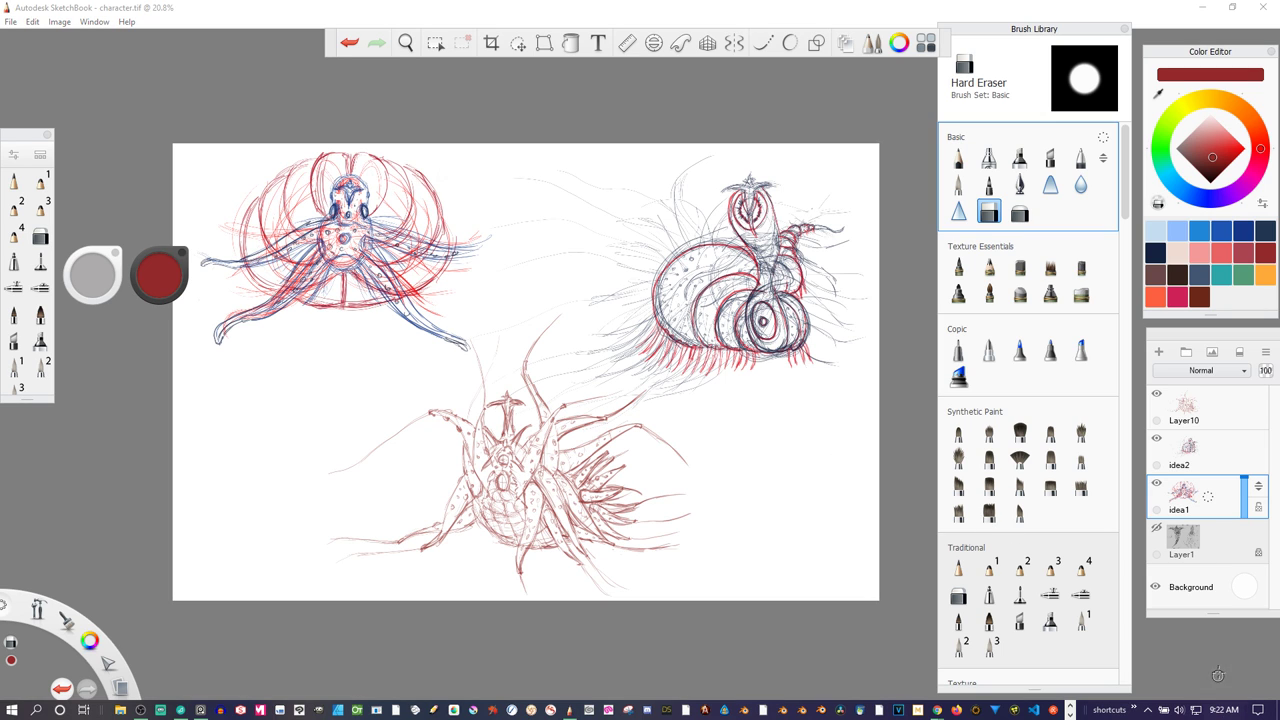
pyautogui.click(1063, 353)
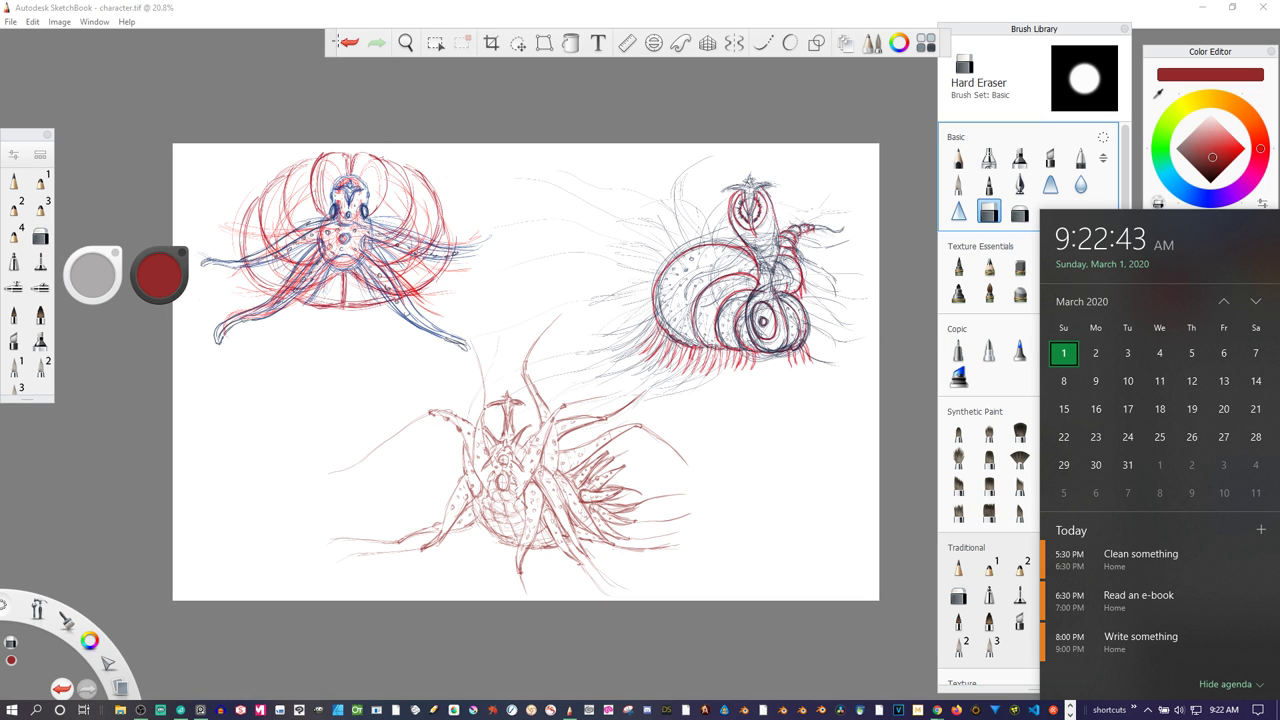
pyautogui.click(229, 7)
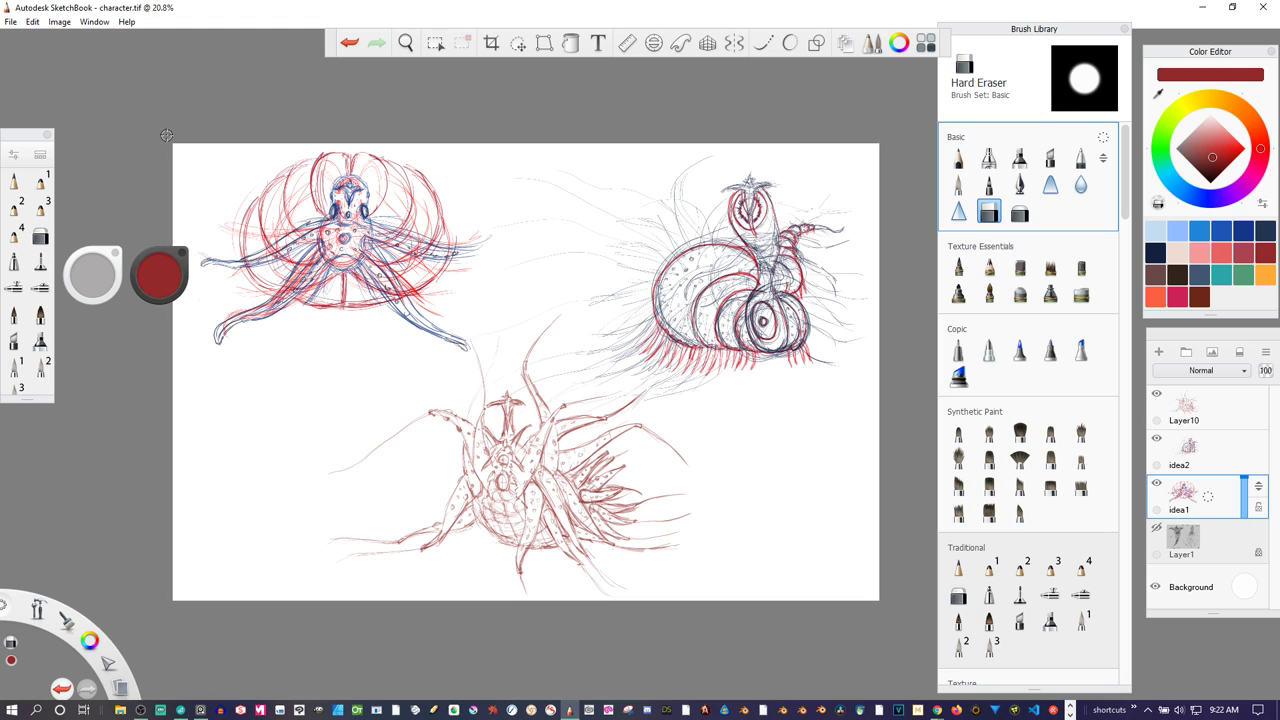
# - Choose the Hard Pencil again and make Layer10 the active layer
pyautogui.click(14, 180)
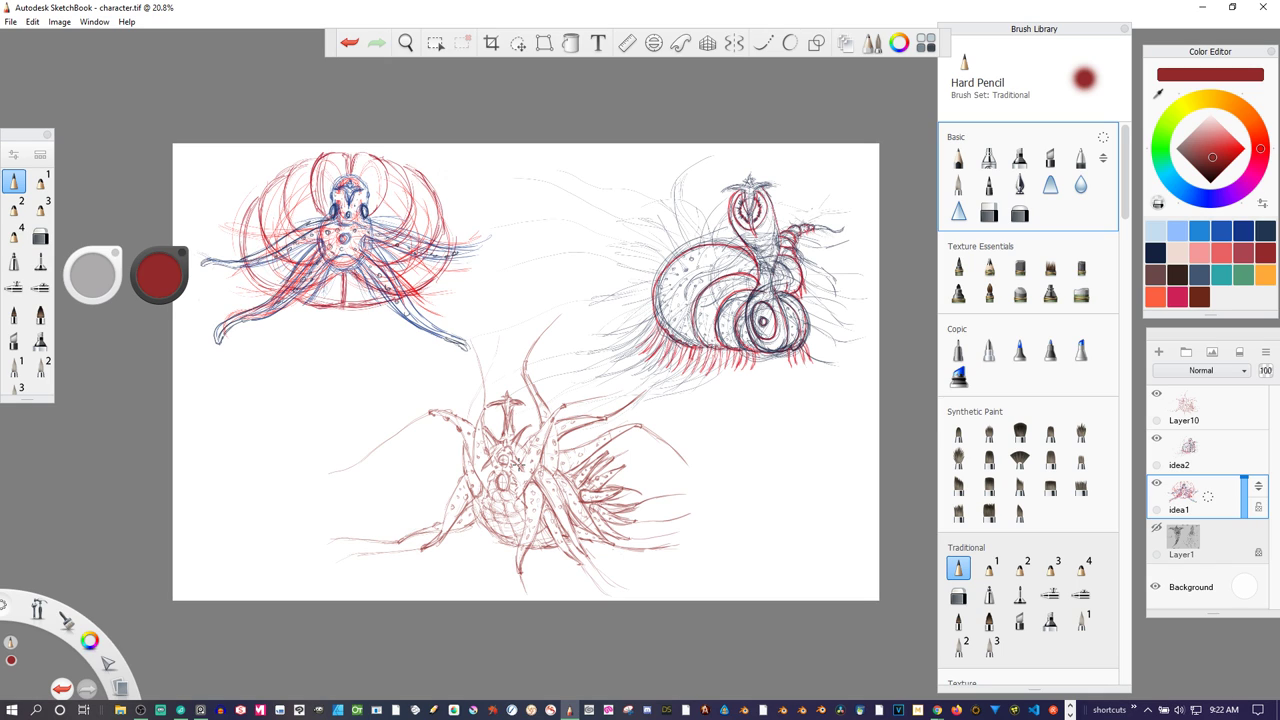
pyautogui.click(1215, 423)
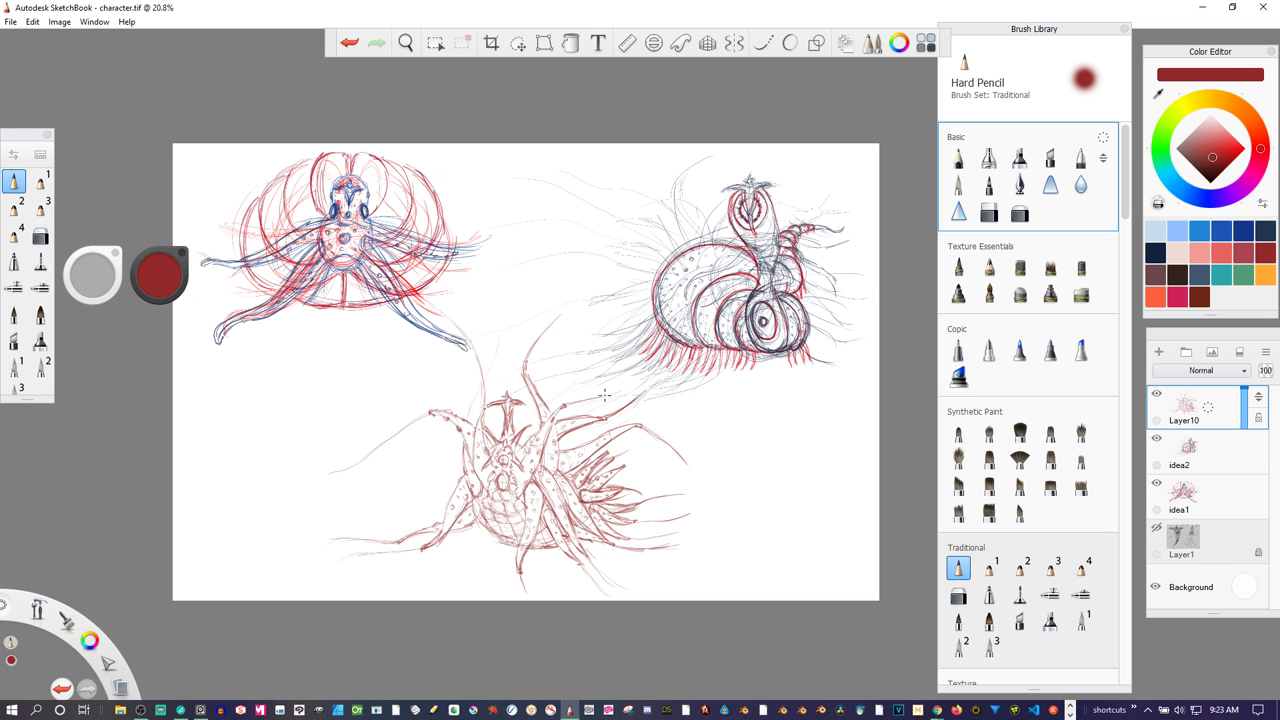
pyautogui.scroll(1, 604, 395)
pyautogui.scroll(2, 604, 395)
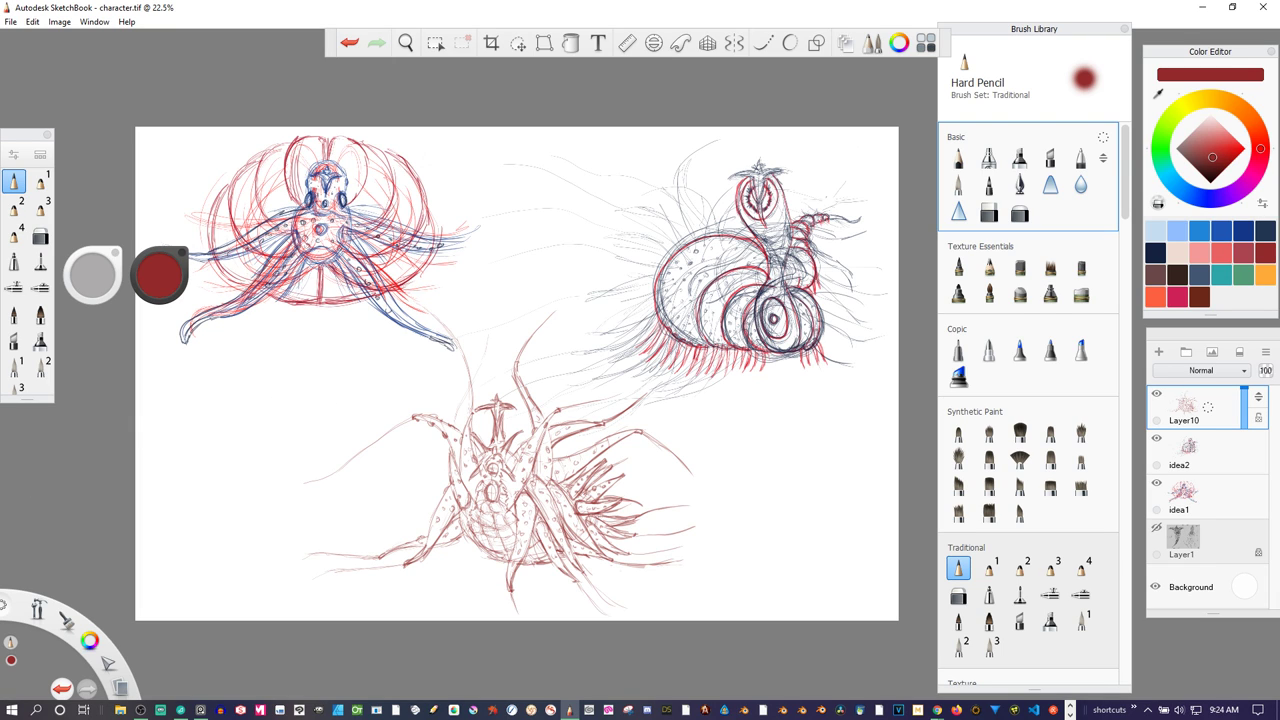
pyautogui.hotkey('alt', 'Tab')
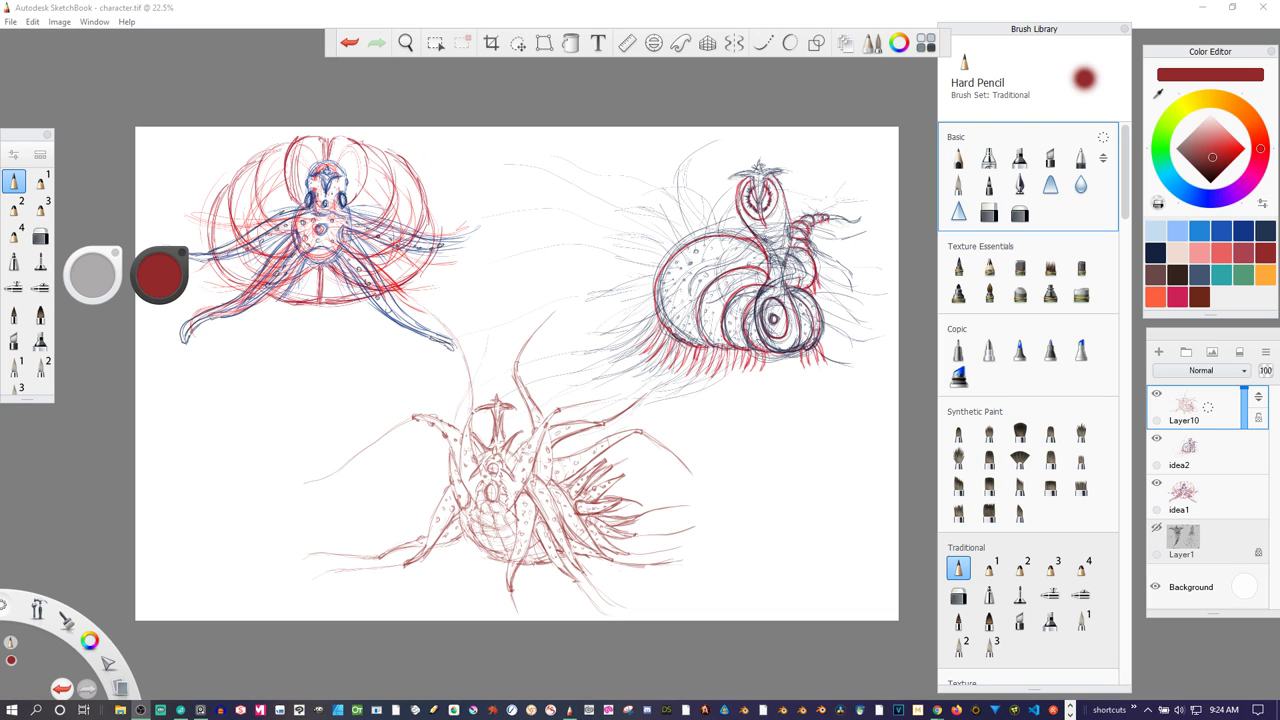